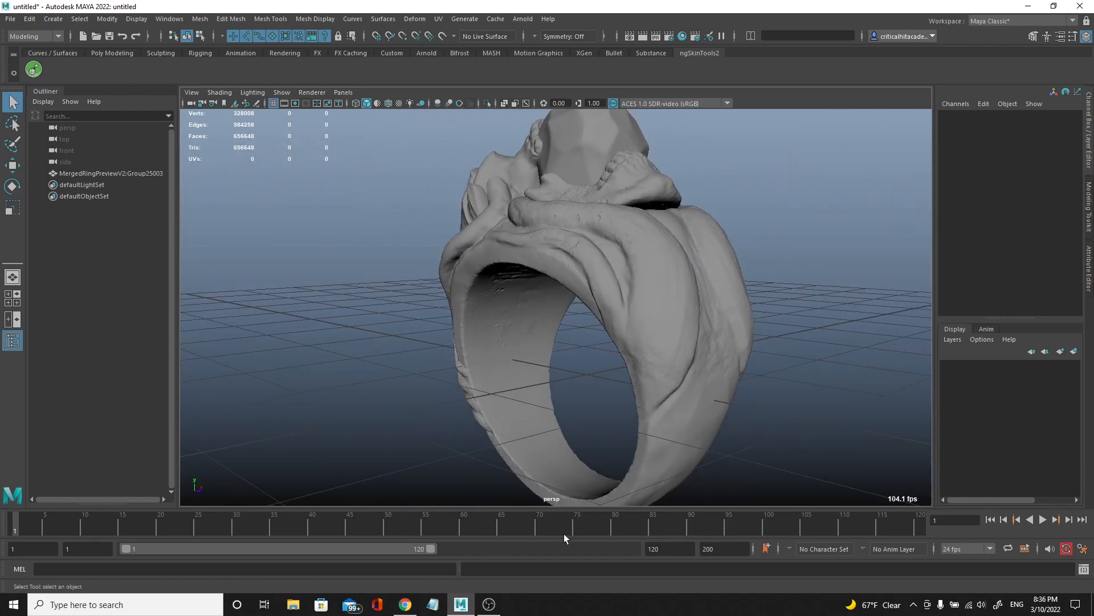
# - Examine the ring mesh from all sides, including the skull detail, the gem and the band's inner surface
pyautogui.click(493, 601)
pyautogui.click(491, 603)
pyautogui.keyDown('alt'); pyautogui.moveTo(395, 368); pyautogui.dragTo(464, 318); pyautogui.keyUp('alt')
pyautogui.scroll(-3, 521, 333)
pyautogui.scroll(3, 608, 414)
pyautogui.scroll(-4, 610, 376)
pyautogui.scroll(-2, 481, 252)
pyautogui.scroll(3, 705, 265)
pyautogui.scroll(-3, 705, 267)
pyautogui.scroll(2, 497, 318)
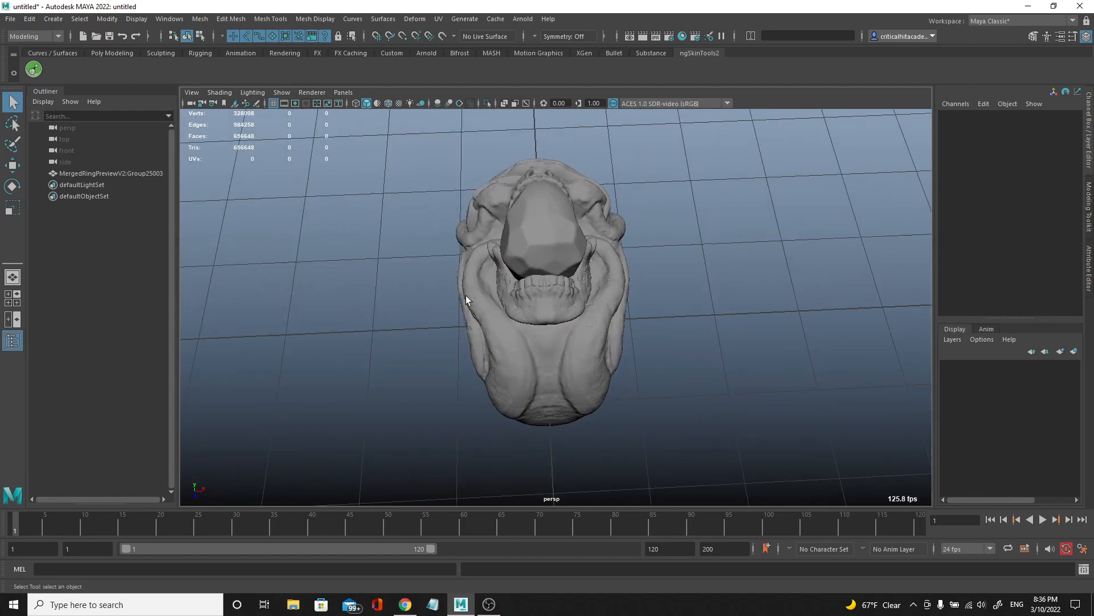
pyautogui.keyDown('alt'); pyautogui.moveTo(464, 311); pyautogui.dragTo(497, 277); pyautogui.keyUp('alt')
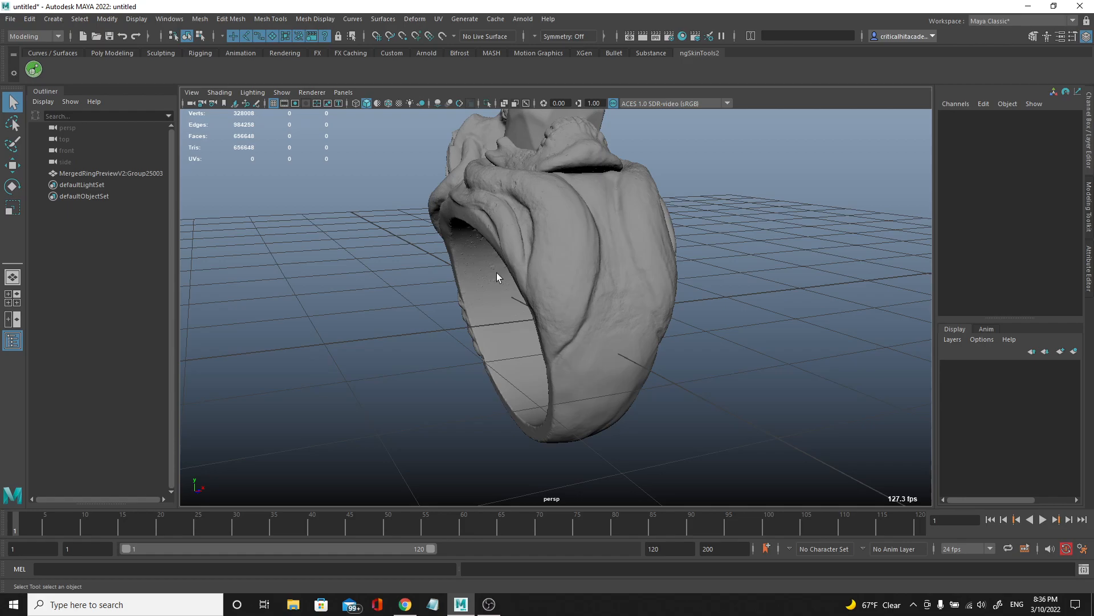
pyautogui.keyDown('alt'); pyautogui.moveTo(537, 237); pyautogui.dragTo(556, 251); pyautogui.keyUp('alt')
pyautogui.keyDown('alt'); pyautogui.moveTo(557, 251); pyautogui.dragTo(554, 267, button='right'); pyautogui.keyUp('alt')
pyautogui.keyDown('alt'); pyautogui.moveTo(554, 267); pyautogui.dragTo(497, 360); pyautogui.keyUp('alt')
pyautogui.keyDown('alt'); pyautogui.moveTo(497, 360); pyautogui.dragTo(513, 333, button='right'); pyautogui.keyUp('alt')
pyautogui.keyDown('alt'); pyautogui.moveTo(513, 333); pyautogui.dragTo(464, 314); pyautogui.keyUp('alt')
pyautogui.keyDown('alt'); pyautogui.moveTo(464, 315); pyautogui.dragTo(462, 298, button='right'); pyautogui.keyUp('alt')
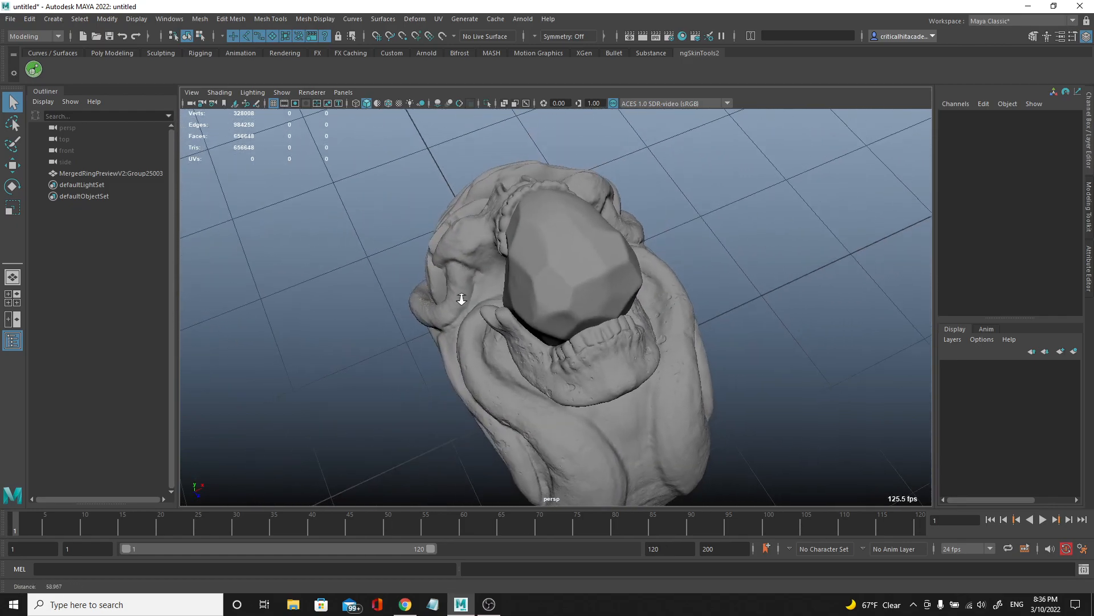
pyautogui.keyDown('alt'); pyautogui.moveTo(412, 356); pyautogui.dragTo(613, 227); pyautogui.keyUp('alt')
pyautogui.click(613, 227)
pyautogui.keyDown('alt'); pyautogui.moveTo(627, 300); pyautogui.dragTo(635, 259); pyautogui.keyUp('alt')
pyautogui.scroll(4, 618, 378)
pyautogui.scroll(-2, 619, 376)
pyautogui.moveTo(621, 344)
pyautogui.keyDown('alt'); pyautogui.mouseDown()
pyautogui.moveTo(573, 385)
pyautogui.moveTo(594, 367)
pyautogui.mouseUp(); pyautogui.keyUp('alt')
pyautogui.scroll(3, 573, 386)
pyautogui.click(579, 337)
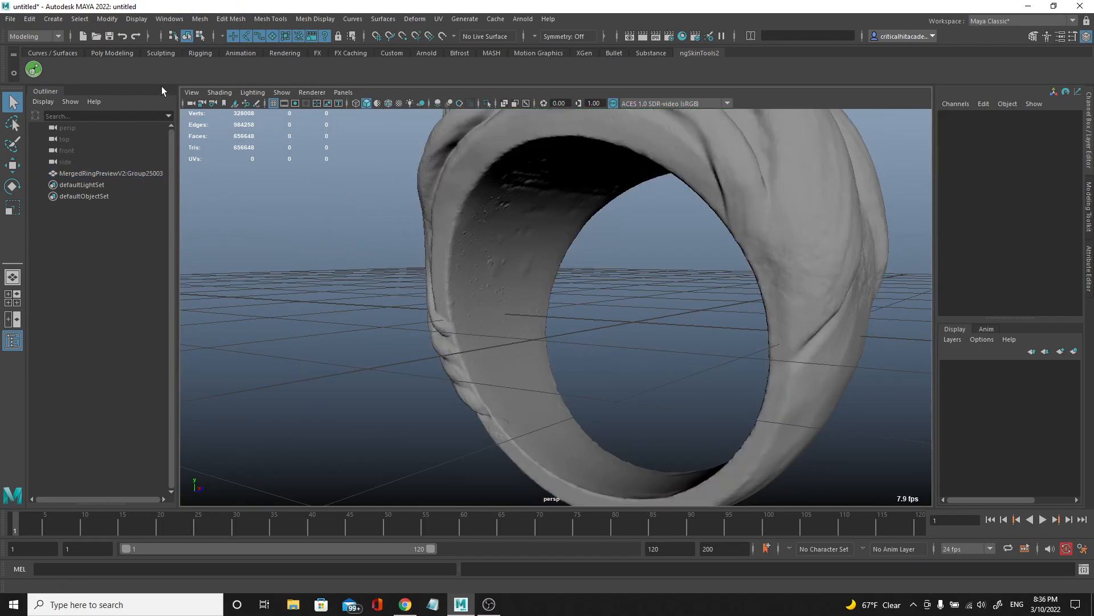
# - Create a polygon cylinder at the centre of the ring and set its Subdivisions Height to 2
pyautogui.click(113, 53)
pyautogui.click(69, 73)
pyautogui.scroll(-5, 613, 316)
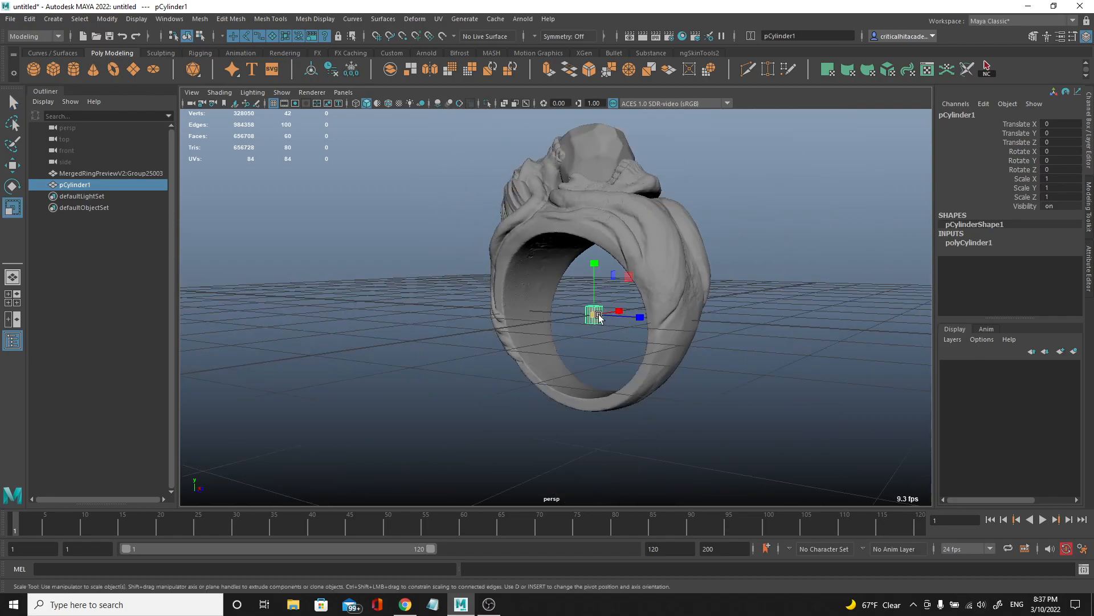
pyautogui.click(969, 242)
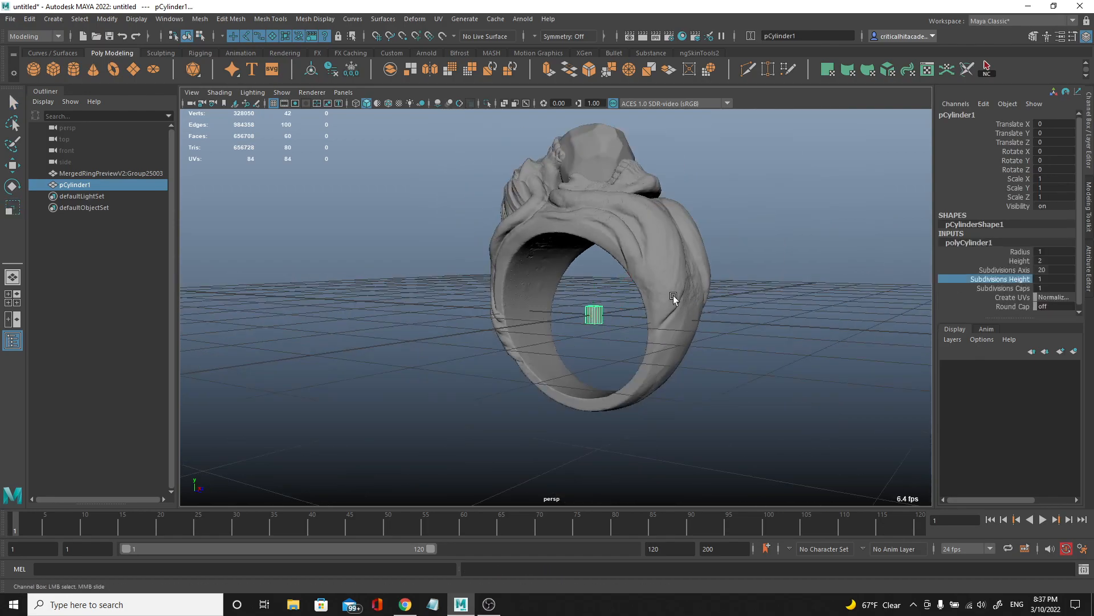
pyautogui.scroll(3, 644, 314)
pyautogui.scroll(2, 636, 315)
# - Rotate the cylinder to 90 degrees about Z so its axis runs through the ring's opening
pyautogui.press('w')
pyautogui.press('e')
pyautogui.moveTo(616, 273); pyautogui.dragTo(598, 323)
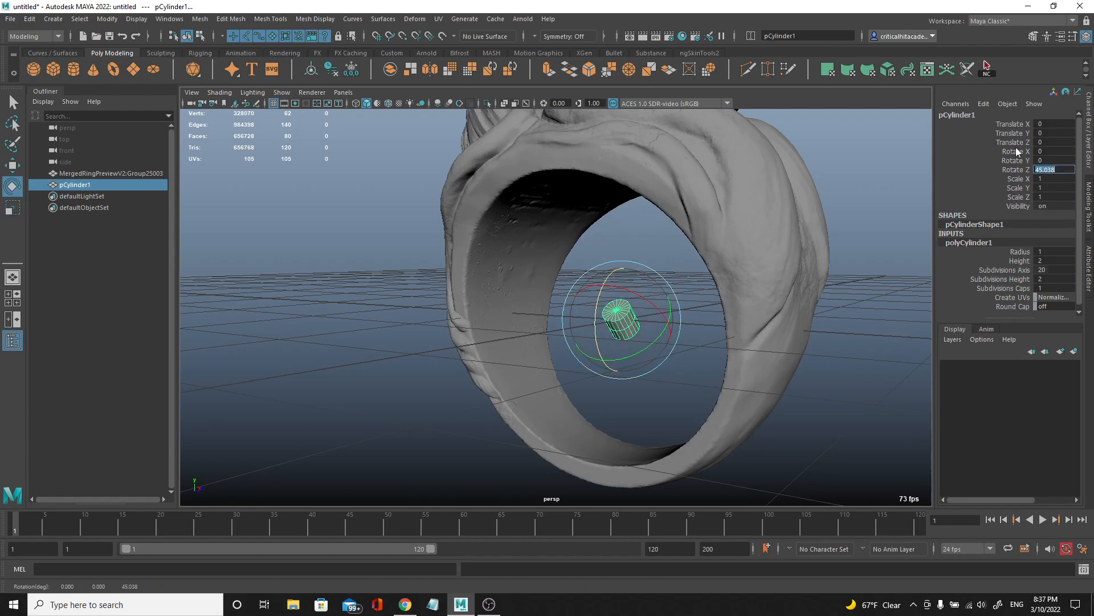
pyautogui.click(622, 335)
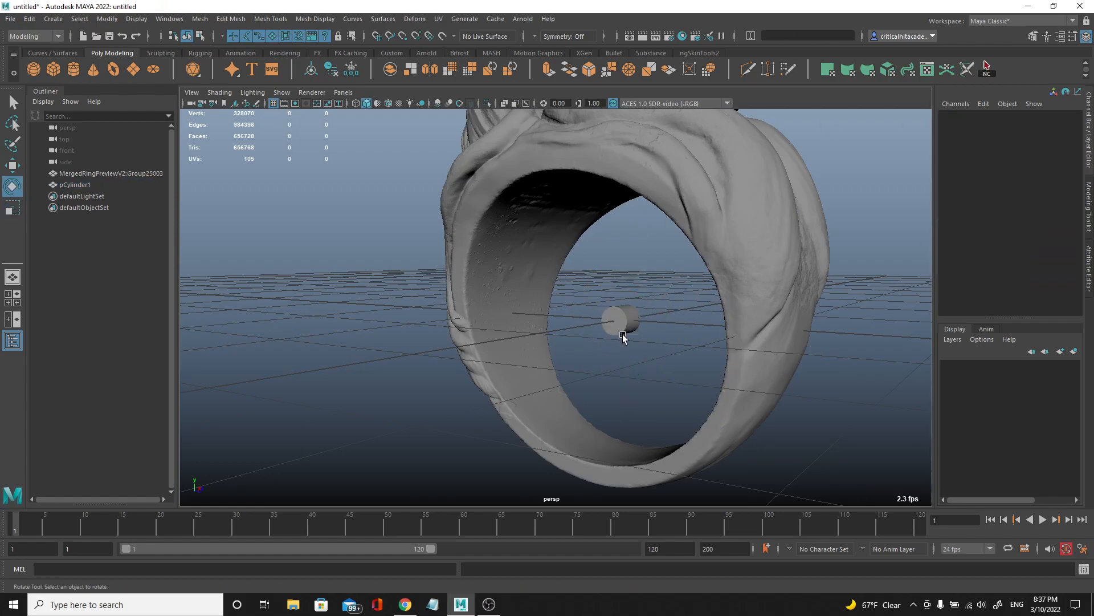
pyautogui.click(621, 337)
# - Scale the cylinder's radius in X and Z to about 9.551 to match the ring's inner hole, keeping its length
pyautogui.press('r')
pyautogui.moveTo(514, 302); pyautogui.dragTo(160, 155)
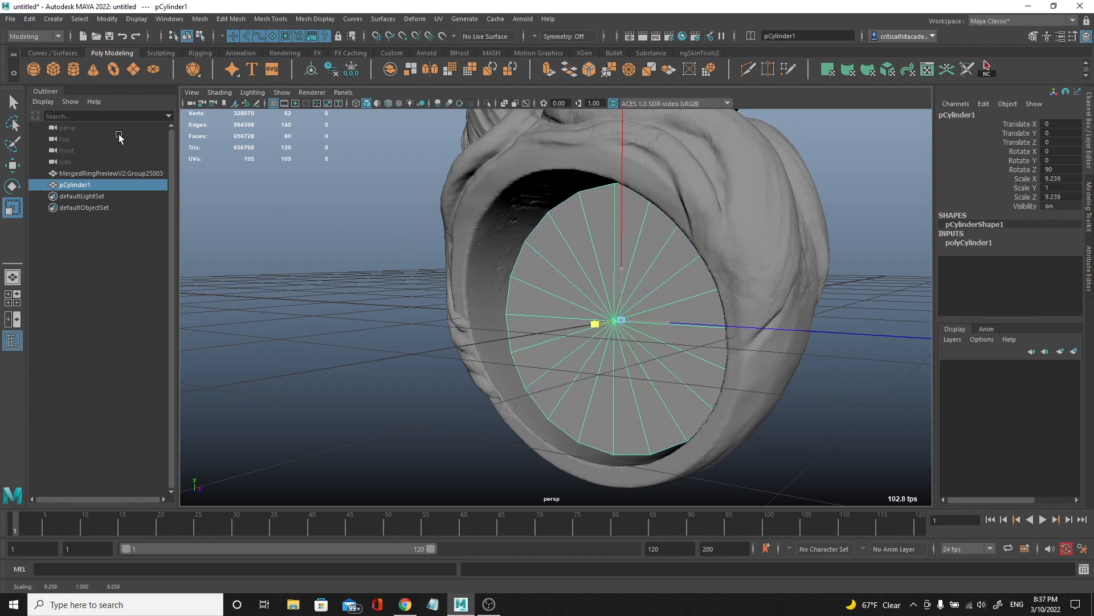
pyautogui.keyDown('alt'); pyautogui.moveTo(451, 263); pyautogui.dragTo(454, 246); pyautogui.keyUp('alt')
pyautogui.keyDown('ctrl'); pyautogui.moveTo(595, 320); pyautogui.dragTo(648, 298); pyautogui.keyUp('ctrl')
pyautogui.scroll(4, 661, 298)
pyautogui.keyDown('alt'); pyautogui.moveTo(661, 298); pyautogui.dragTo(626, 325, button='middle'); pyautogui.keyUp('alt')
pyautogui.scroll(-3, 626, 324)
# - Delete the cap faces at both ends of the cylinder, leaving an open band
pyautogui.keyDown('alt'); pyautogui.moveTo(626, 325); pyautogui.dragTo(610, 231); pyautogui.keyUp('alt')
pyautogui.moveTo(611, 231); pyautogui.dragTo(610, 263, button='right')
pyautogui.keyDown('alt'); pyautogui.moveTo(597, 286); pyautogui.dragTo(618, 288); pyautogui.keyUp('alt')
pyautogui.moveTo(618, 289); pyautogui.dragTo(541, 332)
pyautogui.press('\\')
pyautogui.press('Delete')
# - Return to object mode, select only the open cylinder and isolate it in the view
pyautogui.moveTo(542, 332); pyautogui.dragTo(606, 244, button='right')
pyautogui.click(606, 243)
pyautogui.click(596, 195)
pyautogui.hotkey('ctrl', 'z')
pyautogui.click(597, 186)
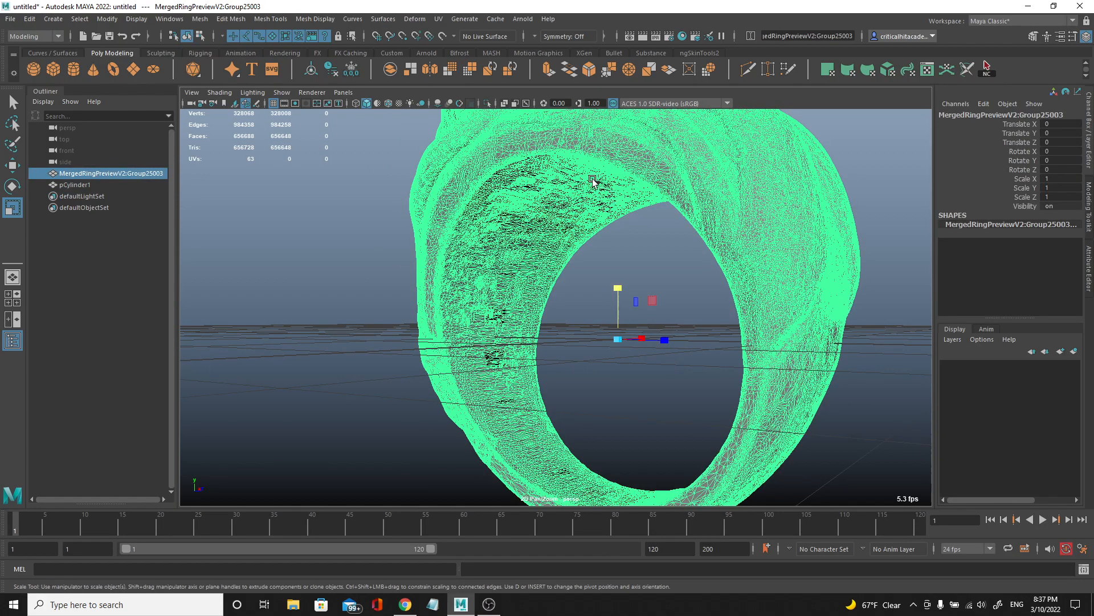
pyautogui.click(495, 355)
pyautogui.click(489, 101)
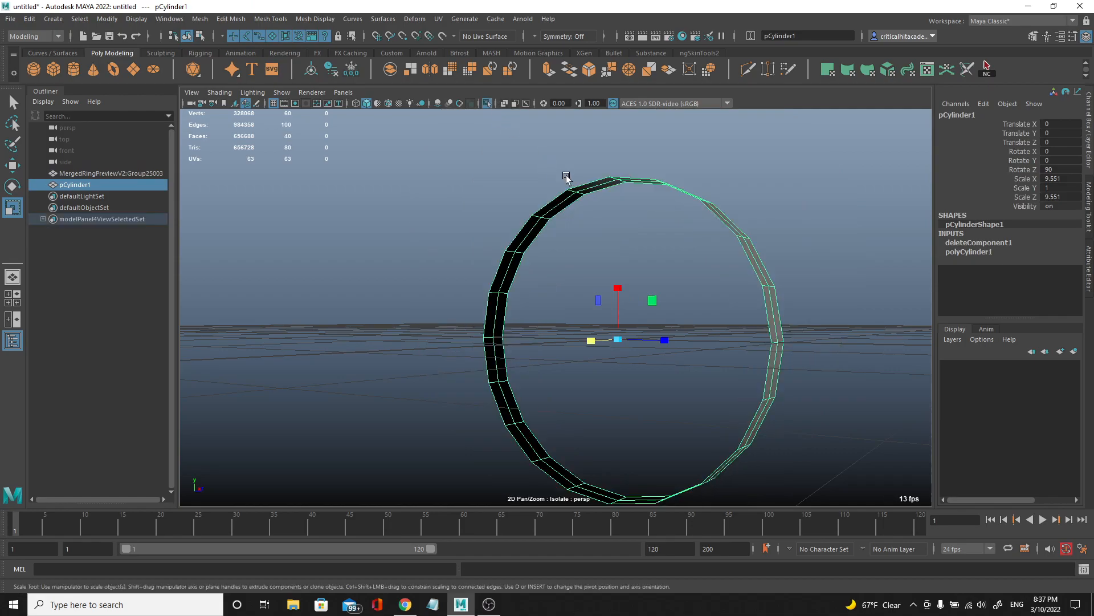
# - Delete one of the open cylinder's two face loops, keeping a single row of faces
pyautogui.keyDown('alt'); pyautogui.moveTo(561, 172); pyautogui.dragTo(530, 228, button='middle'); pyautogui.keyUp('alt')
pyautogui.scroll(5, 521, 220)
pyautogui.keyDown('alt'); pyautogui.moveTo(521, 220); pyautogui.dragTo(561, 216); pyautogui.keyUp('alt')
pyautogui.moveTo(581, 227); pyautogui.dragTo(587, 262, button='right')
pyautogui.click(616, 227)
pyautogui.keyDown('shift'); pyautogui.doubleClick(597, 252); pyautogui.keyUp('shift')
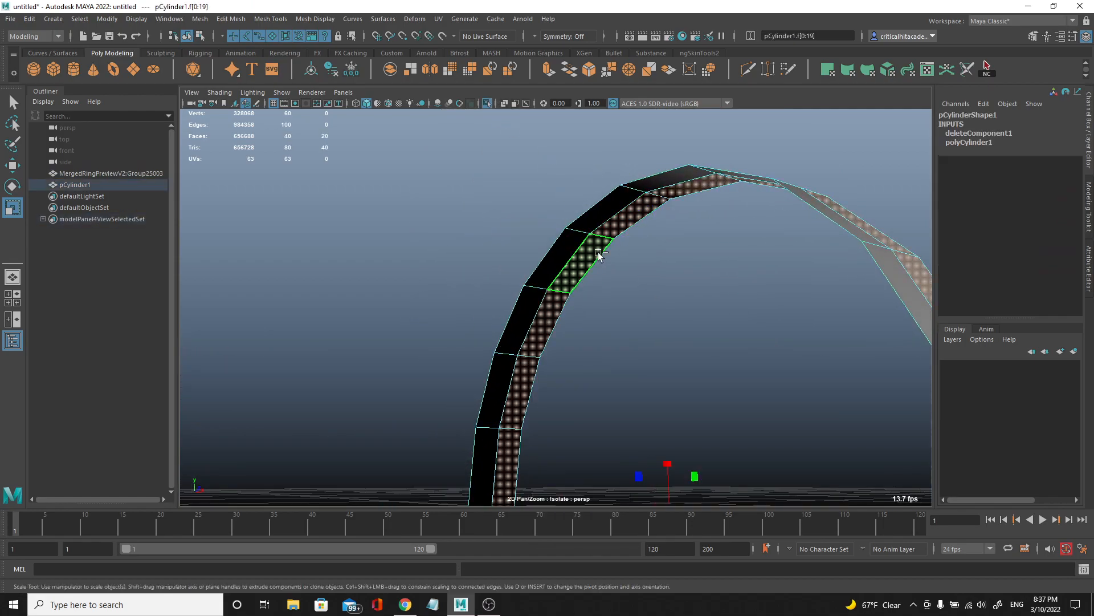
pyautogui.press('Delete')
# - Select the border edge loop on one side of the cylinder band and show the ring mesh again
pyautogui.moveTo(577, 216); pyautogui.dragTo(581, 185, button='right')
pyautogui.doubleClick(597, 204)
pyautogui.scroll(-5, 598, 209)
pyautogui.keyDown('alt'); pyautogui.moveTo(599, 212); pyautogui.dragTo(604, 279); pyautogui.keyUp('alt')
pyautogui.keyDown('alt'); pyautogui.moveTo(604, 278); pyautogui.dragTo(616, 241, button='middle'); pyautogui.keyUp('alt')
pyautogui.click(488, 105)
# - Move the selected border edge loop outward along the cylinder's axis towards the ring's rim
pyautogui.keyDown('alt'); pyautogui.moveTo(617, 285); pyautogui.dragTo(587, 193, button='middle'); pyautogui.keyUp('alt')
pyautogui.scroll(-4, 586, 193)
pyautogui.keyDown('alt'); pyautogui.moveTo(554, 256); pyautogui.dragTo(511, 264); pyautogui.keyUp('alt')
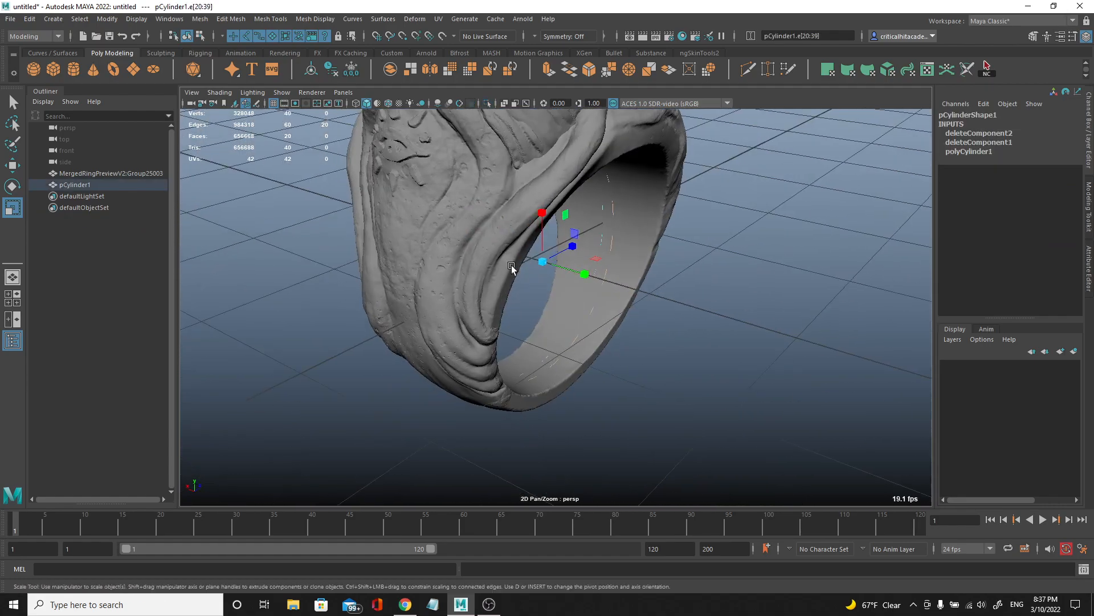
pyautogui.scroll(5, 511, 264)
pyautogui.press('w')
pyautogui.keyDown('alt'); pyautogui.moveTo(608, 296); pyautogui.dragTo(606, 318); pyautogui.keyUp('alt')
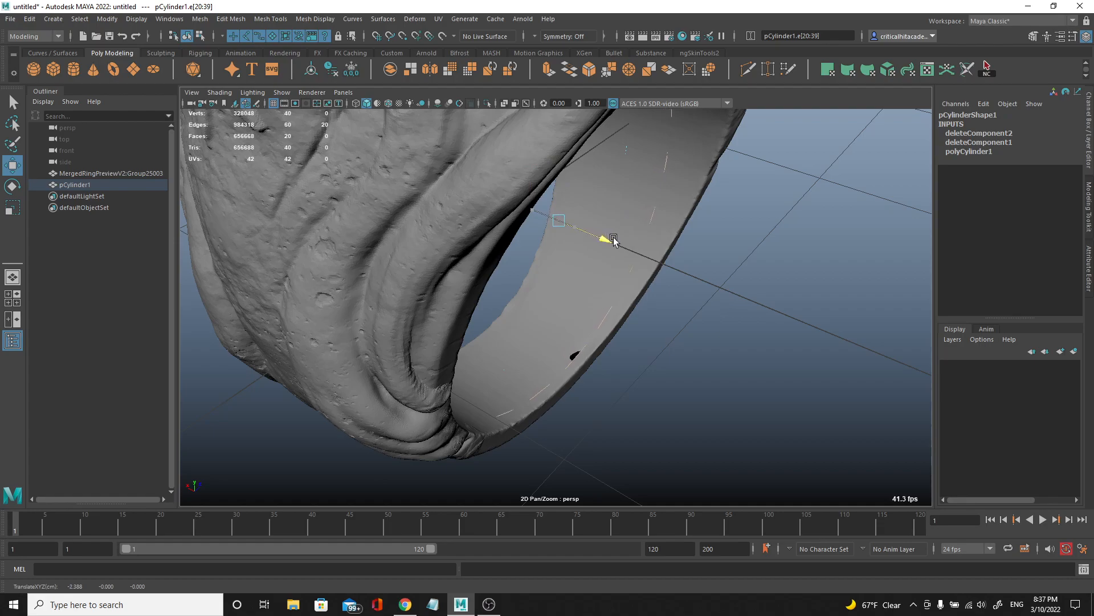
pyautogui.keyDown('alt'); pyautogui.moveTo(713, 381); pyautogui.dragTo(601, 346); pyautogui.keyUp('alt')
pyautogui.scroll(3, 601, 345)
pyautogui.keyDown('alt'); pyautogui.moveTo(601, 345); pyautogui.dragTo(609, 285, button='middle'); pyautogui.keyUp('alt')
pyautogui.scroll(3, 609, 283)
pyautogui.keyDown('alt'); pyautogui.moveTo(706, 419); pyautogui.dragTo(567, 333, button='middle'); pyautogui.keyUp('alt')
pyautogui.scroll(4, 570, 334)
pyautogui.moveTo(744, 300); pyautogui.dragTo(723, 304, button='middle')
pyautogui.scroll(-3, 688, 300)
# - Fine-tune the border edge loop's position close to the ring's rim, at about -2.02 cm in X
pyautogui.keyDown('alt'); pyautogui.moveTo(627, 333); pyautogui.dragTo(657, 435, button='middle'); pyautogui.keyUp('alt')
pyautogui.scroll(-5, 657, 435)
pyautogui.keyDown('alt'); pyautogui.moveTo(656, 430); pyautogui.dragTo(584, 410); pyautogui.keyUp('alt')
pyautogui.scroll(5, 547, 390)
pyautogui.keyDown('alt'); pyautogui.moveTo(496, 371); pyautogui.dragTo(730, 245); pyautogui.keyUp('alt')
pyautogui.scroll(1, 525, 318)
pyautogui.keyDown('alt'); pyautogui.moveTo(463, 363); pyautogui.dragTo(544, 327, button='middle'); pyautogui.keyUp('alt')
pyautogui.scroll(-3, 523, 311)
pyautogui.scroll(-4, 525, 307)
pyautogui.scroll(6, 573, 259)
pyautogui.keyDown('alt'); pyautogui.moveTo(678, 412); pyautogui.dragTo(590, 248, button='middle'); pyautogui.keyUp('alt')
pyautogui.keyDown('alt'); pyautogui.moveTo(590, 247); pyautogui.dragTo(448, 290); pyautogui.keyUp('alt')
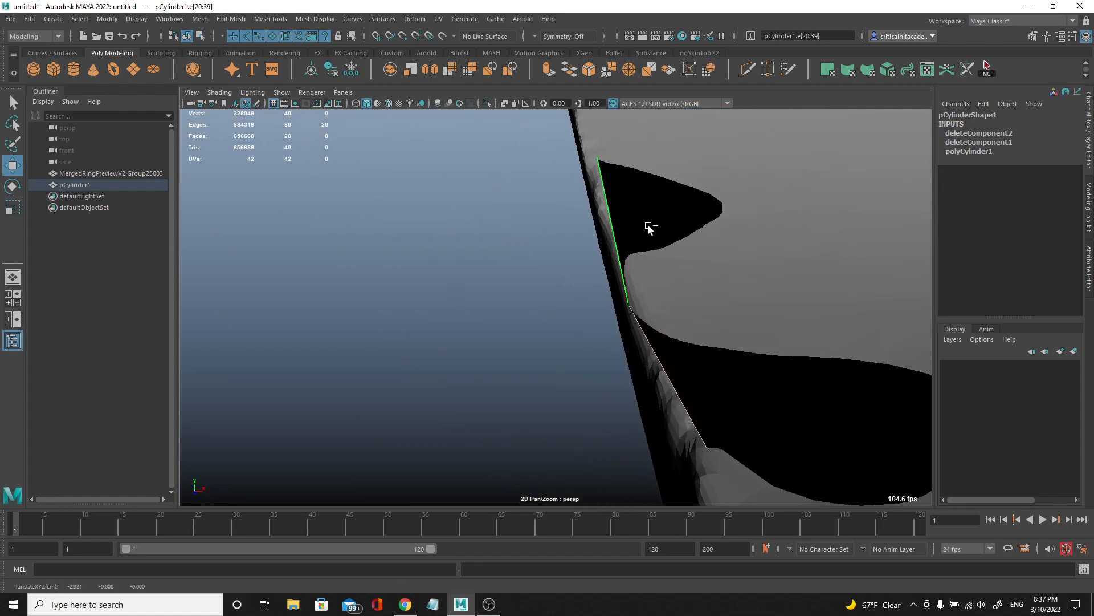
pyautogui.scroll(-3, 612, 230)
pyautogui.keyDown('alt'); pyautogui.moveTo(626, 217); pyautogui.dragTo(672, 279); pyautogui.keyUp('alt')
pyautogui.scroll(-8, 627, 381)
# - Select two adjacent border edges at the top of the cylinder band and display the model in wireframe
pyautogui.keyDown('alt'); pyautogui.moveTo(607, 291); pyautogui.dragTo(605, 482, button='middle'); pyautogui.keyUp('alt')
pyautogui.keyDown('alt'); pyautogui.moveTo(605, 482); pyautogui.dragTo(564, 389); pyautogui.keyUp('alt')
pyautogui.keyDown('alt'); pyautogui.moveTo(565, 388); pyautogui.dragTo(573, 340, button='middle'); pyautogui.keyUp('alt')
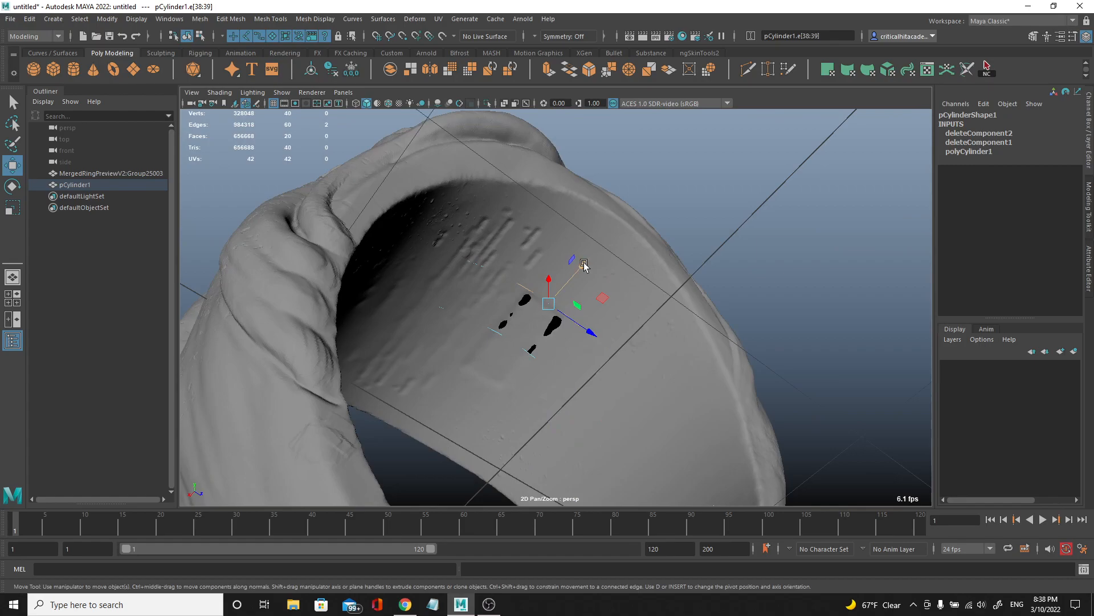
pyautogui.scroll(-5, 662, 271)
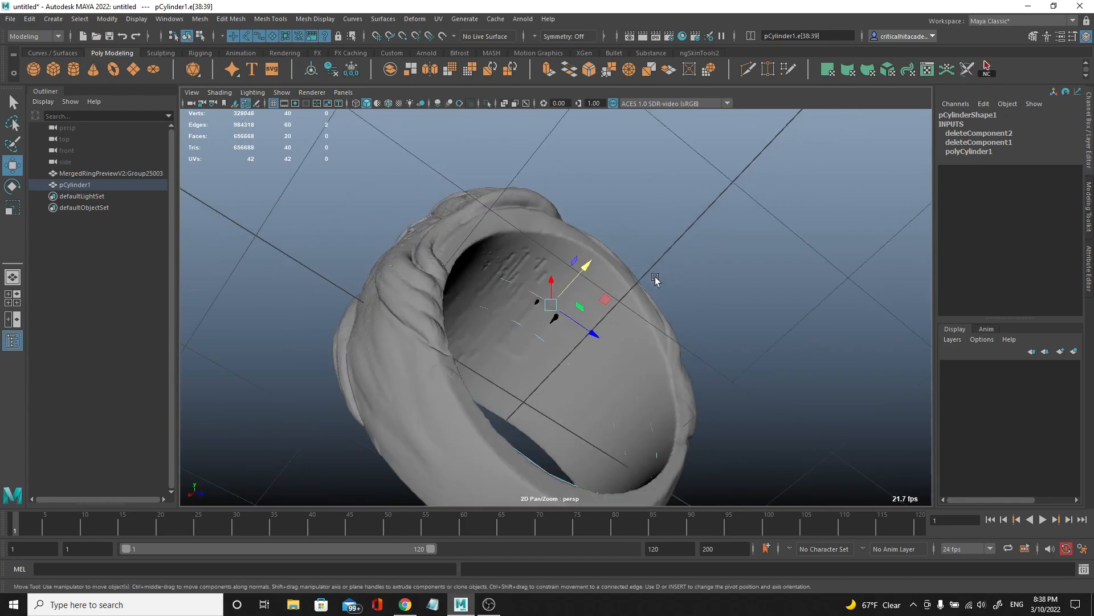
pyautogui.scroll(3, 631, 293)
pyautogui.press('4')
pyautogui.keyDown('alt'); pyautogui.moveTo(633, 283); pyautogui.dragTo(661, 300); pyautogui.keyUp('alt')
pyautogui.keyDown('alt'); pyautogui.moveTo(662, 300); pyautogui.dragTo(582, 277, button='middle'); pyautogui.keyUp('alt')
pyautogui.scroll(3, 582, 277)
pyautogui.keyDown('alt'); pyautogui.moveTo(582, 277); pyautogui.dragTo(582, 300); pyautogui.keyUp('alt')
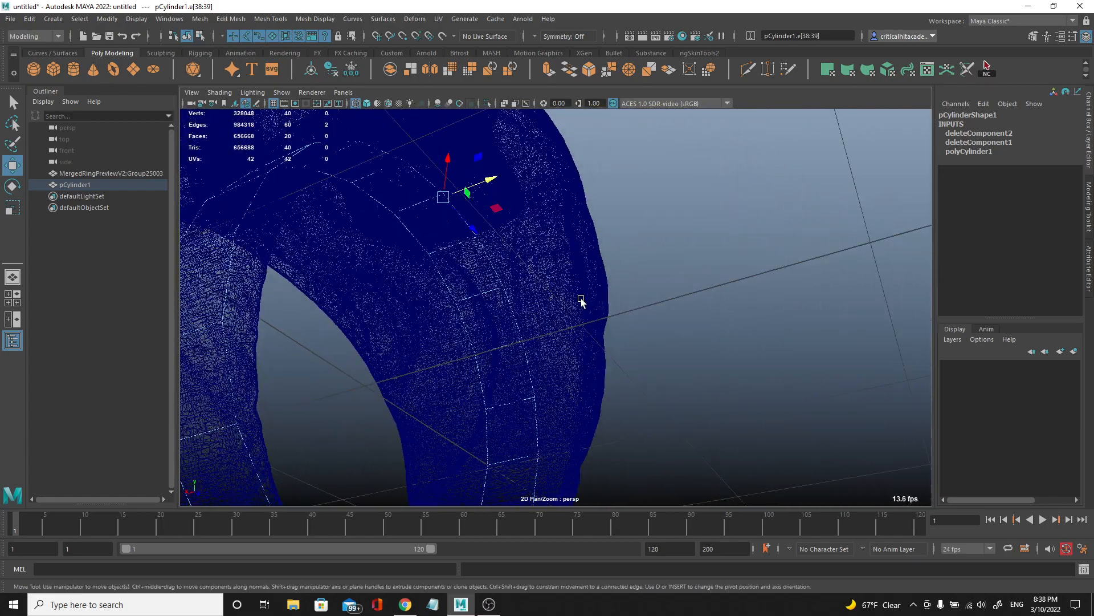
pyautogui.scroll(-4, 580, 302)
pyautogui.keyDown('alt'); pyautogui.moveTo(578, 304); pyautogui.dragTo(641, 250, button='middle'); pyautogui.keyUp('alt')
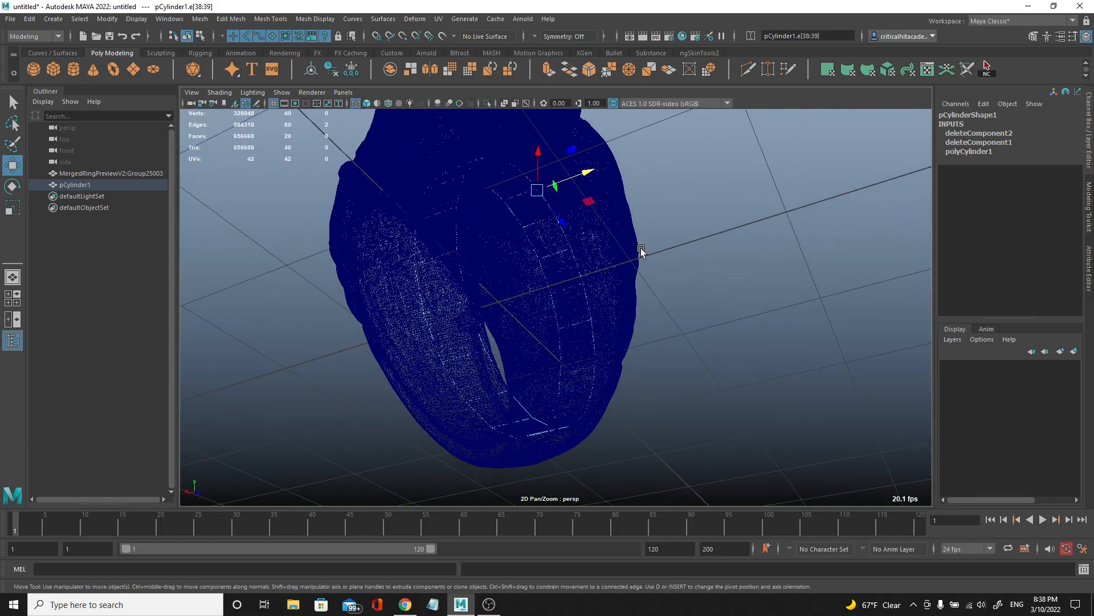
# - Turn on Soft Select, widen its falloff radius and move the two border edges outward along the cylinder's axis
pyautogui.press('b')
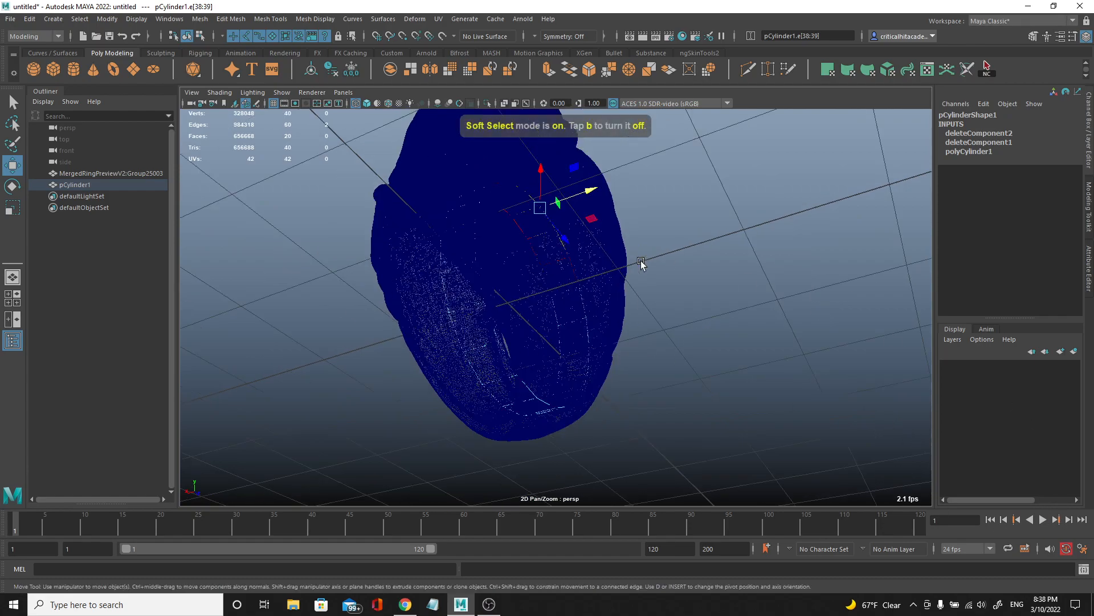
pyautogui.scroll(2, 647, 291)
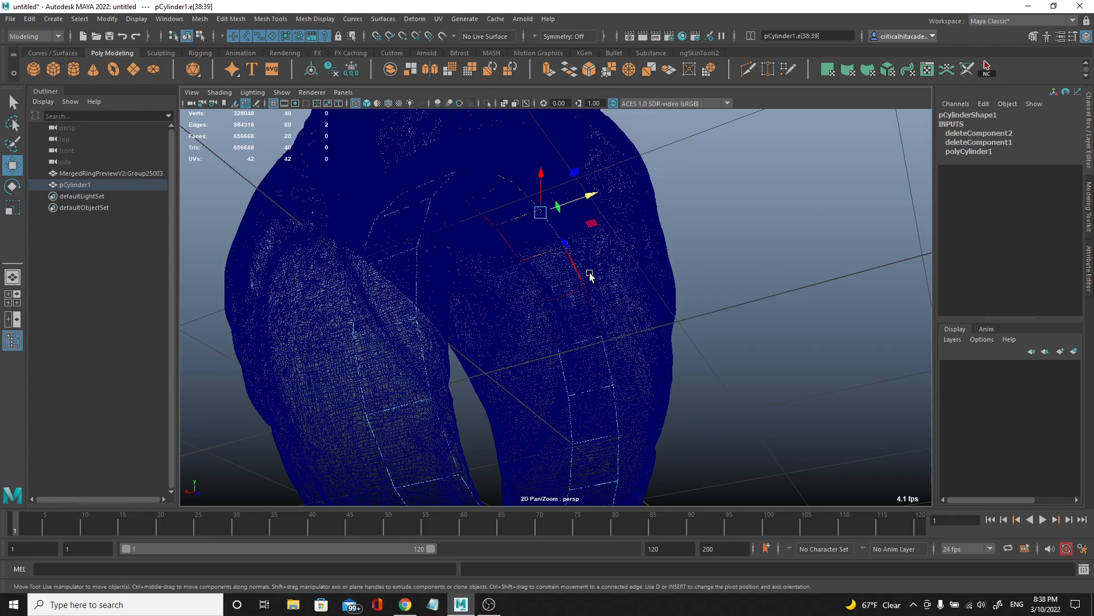
pyautogui.keyDown('alt'); pyautogui.moveTo(591, 287); pyautogui.dragTo(544, 244); pyautogui.keyUp('alt')
pyautogui.keyDown('alt'); pyautogui.moveTo(622, 273); pyautogui.dragTo(592, 259); pyautogui.keyUp('alt')
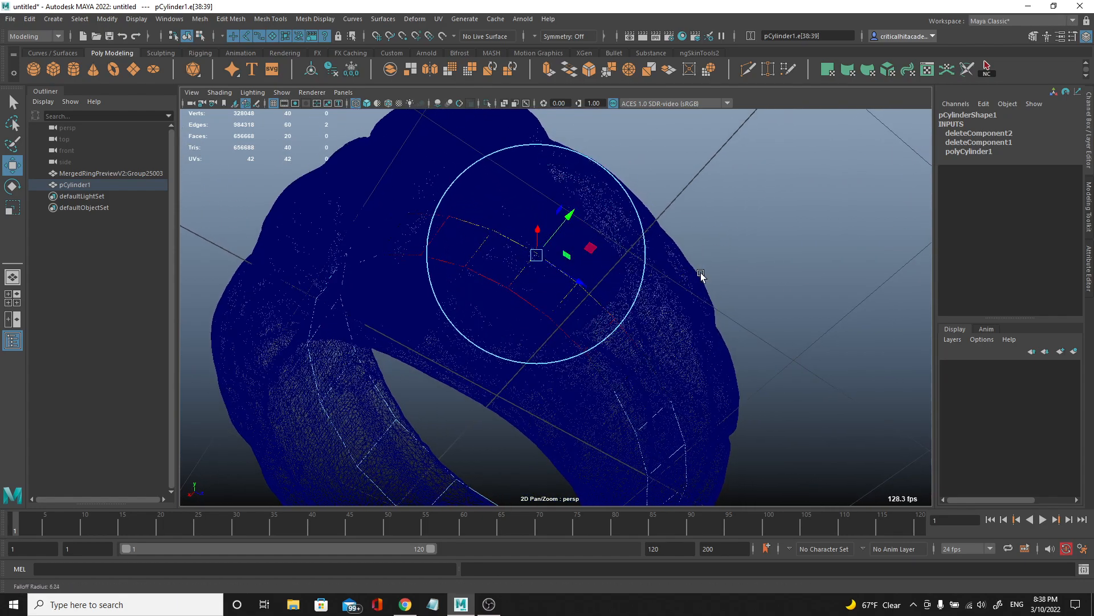
pyautogui.moveTo(716, 276); pyautogui.dragTo(825, 278)
pyautogui.keyDown('alt'); pyautogui.moveTo(696, 316); pyautogui.dragTo(568, 180); pyautogui.keyUp('alt')
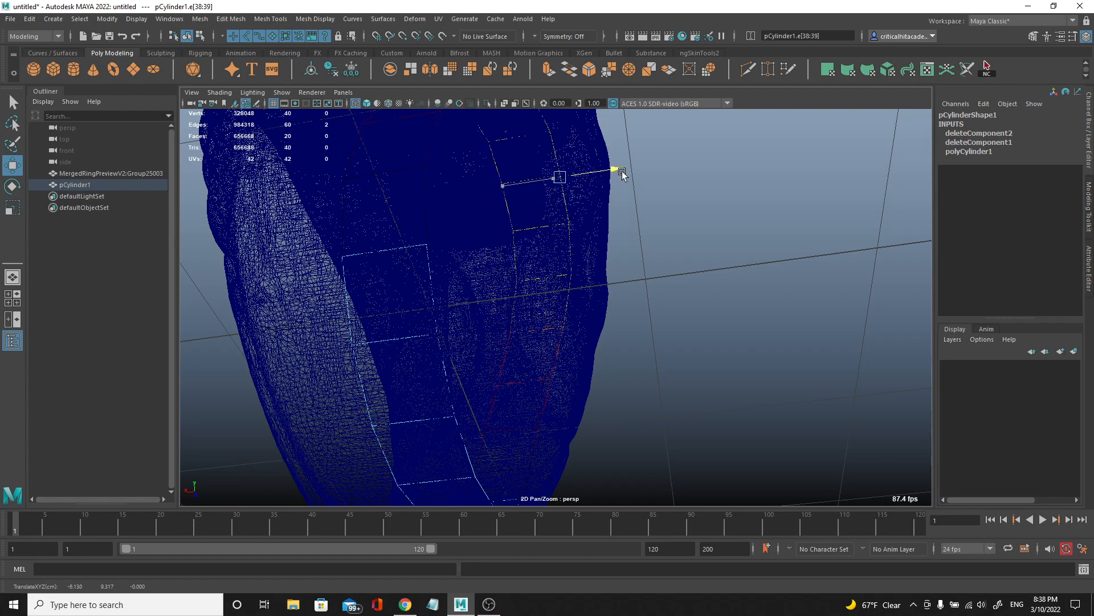
pyautogui.moveTo(636, 172)
pyautogui.keyDown('alt'); pyautogui.mouseDown()
pyautogui.moveTo(589, 237)
pyautogui.moveTo(608, 205)
pyautogui.moveTo(582, 285)
pyautogui.moveTo(620, 264)
pyautogui.moveTo(605, 220)
pyautogui.moveTo(572, 237)
pyautogui.moveTo(609, 319)
pyautogui.moveTo(645, 229)
pyautogui.mouseUp(); pyautogui.keyUp('alt')
pyautogui.press('4')
pyautogui.press('5')
pyautogui.click(607, 228)
pyautogui.click(508, 241)
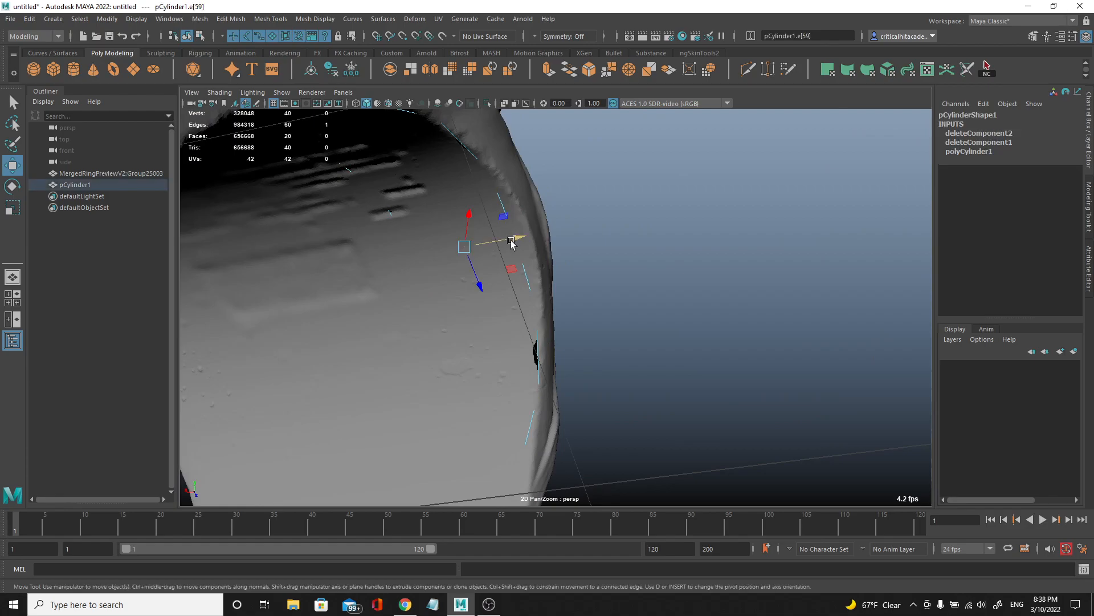
pyautogui.hotkey('ctrl', 'z')
pyautogui.hotkey('ctrl', 'z')
pyautogui.hotkey('ctrl', 'z')
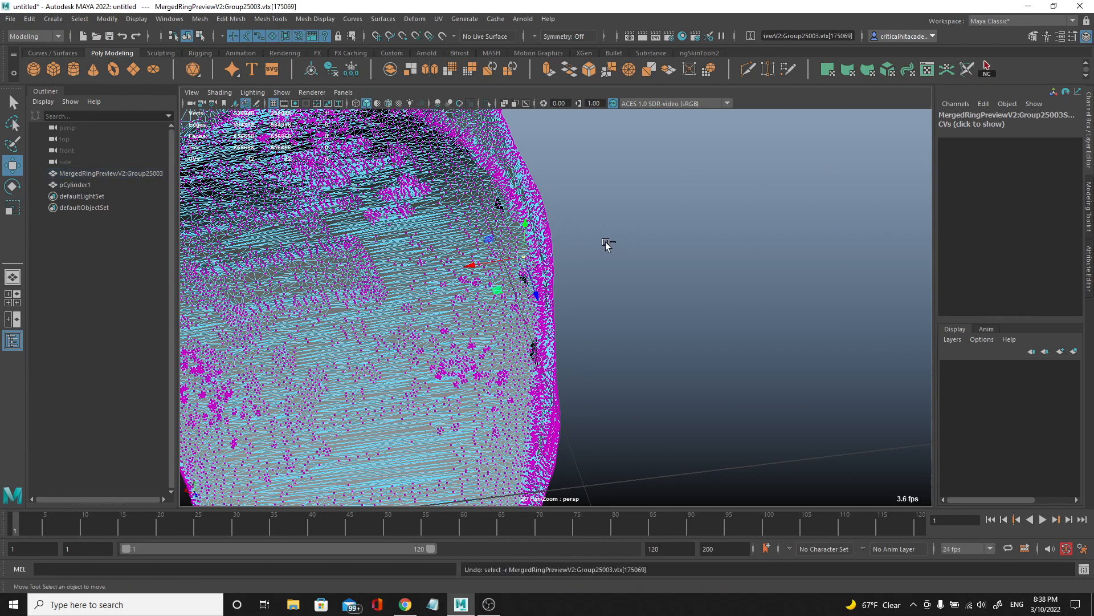
pyautogui.hotkey('ctrl', 'z')
# - Assign the ring mesh to a new display layer set to Reference, and select the cylinder band
pyautogui.click(586, 167)
pyautogui.click(541, 212)
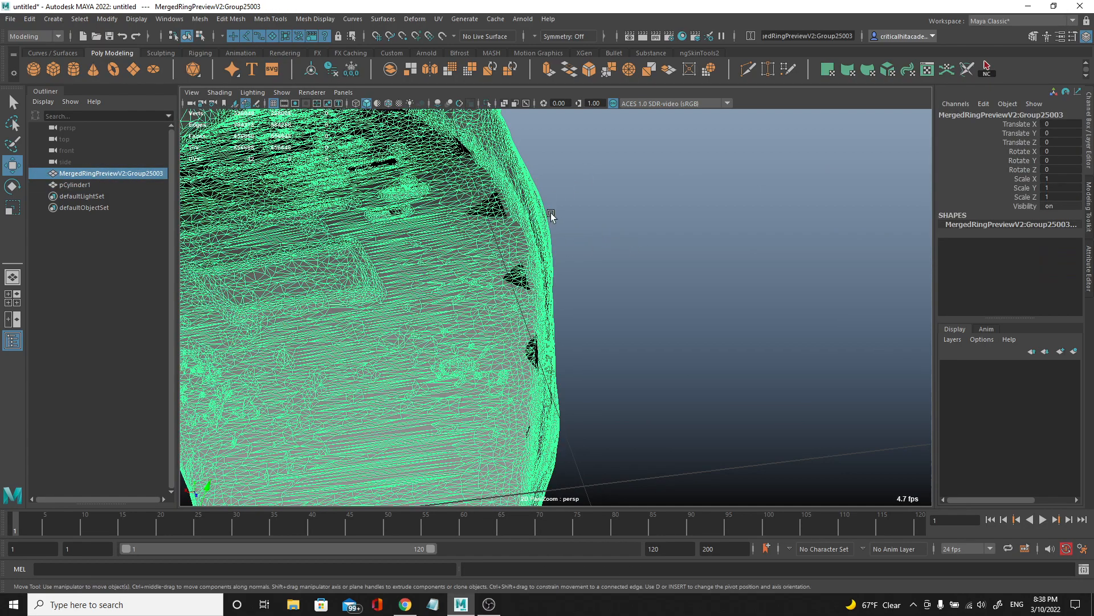
pyautogui.doubleClick(971, 365)
pyautogui.click(638, 330)
pyautogui.click(524, 281)
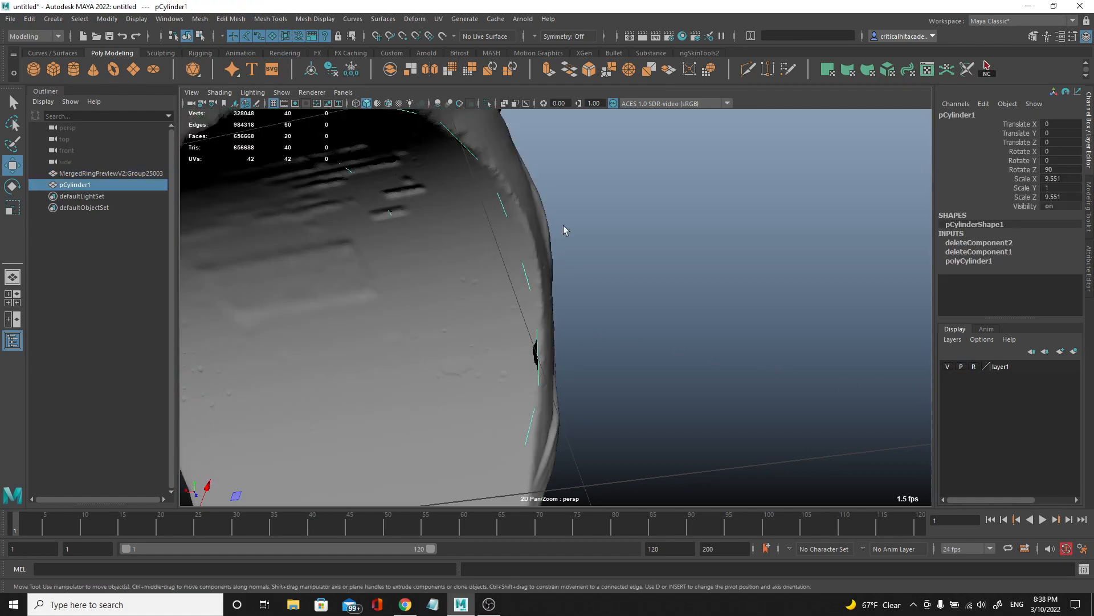
pyautogui.keyDown('alt'); pyautogui.moveTo(528, 255); pyautogui.dragTo(541, 260); pyautogui.keyUp('alt')
# - Switch the ring's display layer to Template so the mesh shows as an unselectable wireframe
pyautogui.doubleClick(980, 368)
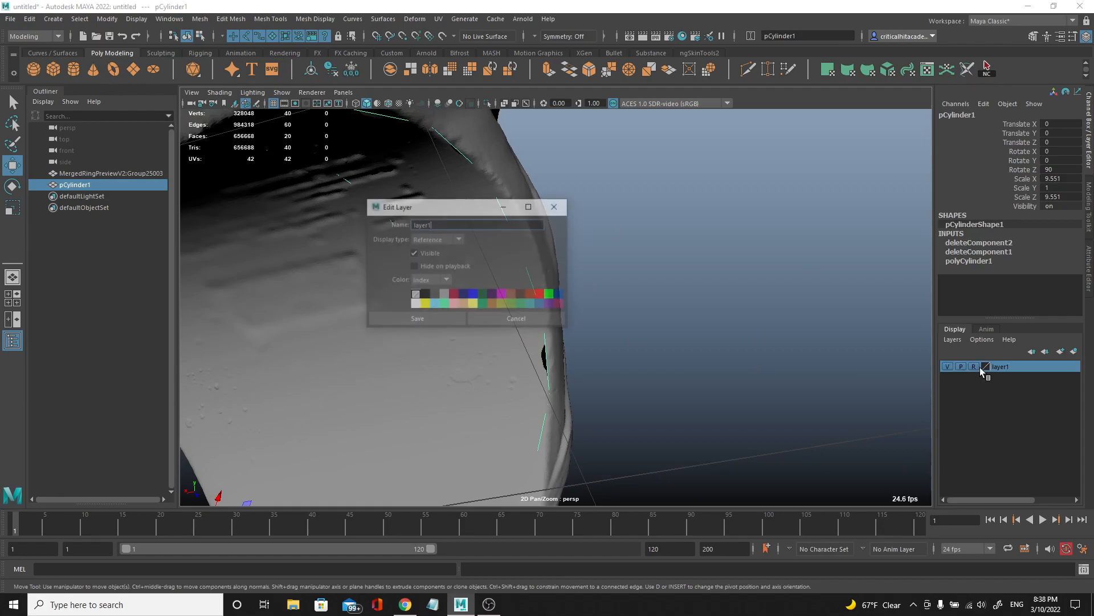
pyautogui.click(557, 208)
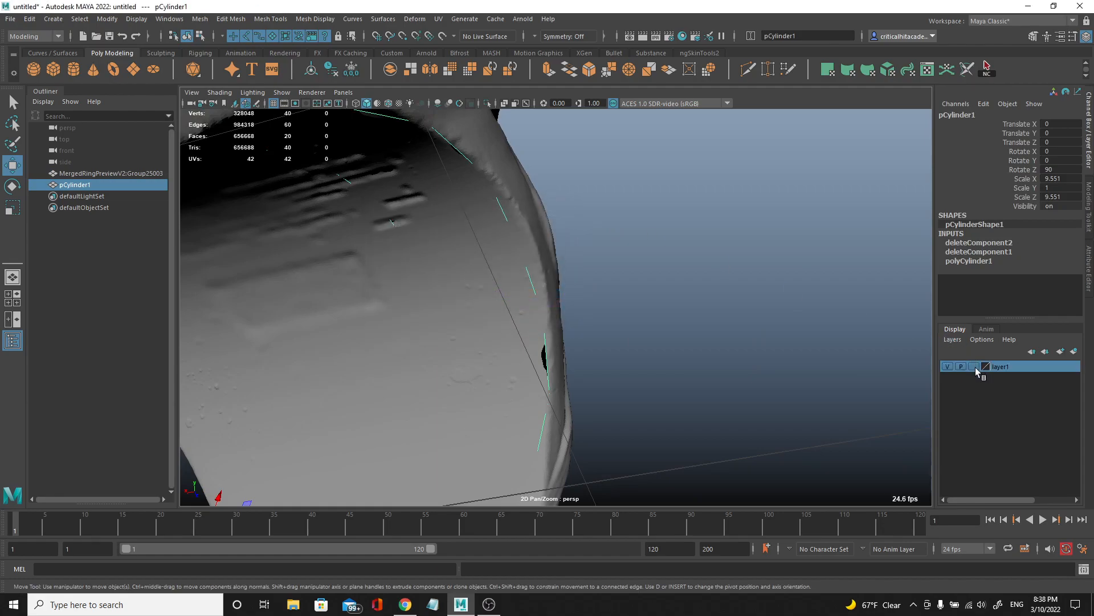
pyautogui.click(975, 366)
pyautogui.scroll(2, 501, 244)
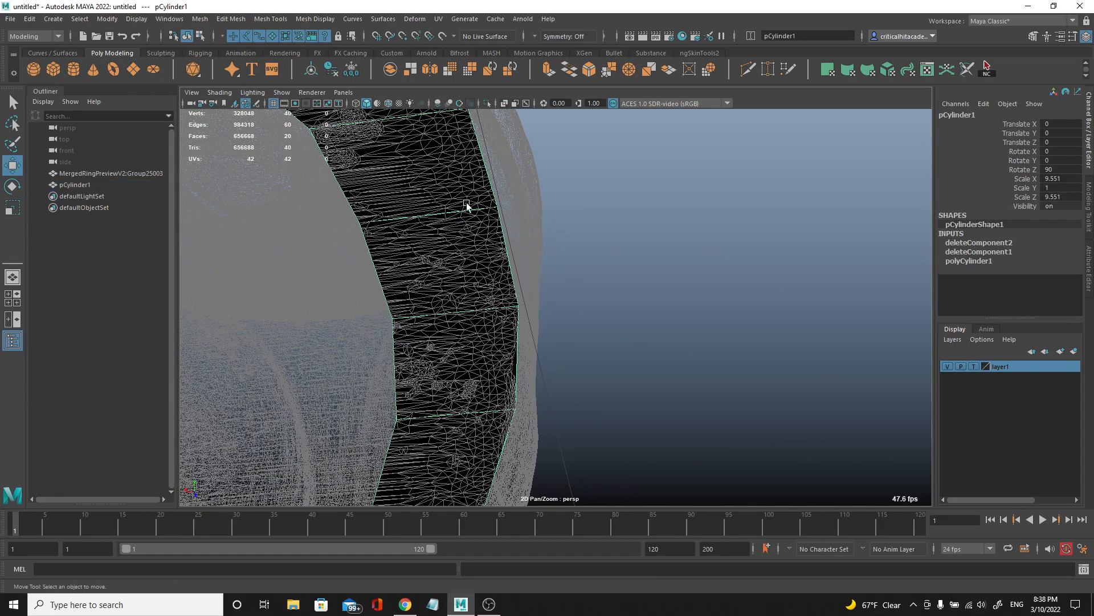
# - Select a border vertex at the top of the cylinder band and position it along the axis near the ring's rim
pyautogui.click(498, 207)
pyautogui.keyDown('alt'); pyautogui.moveTo(525, 227); pyautogui.dragTo(574, 323); pyautogui.keyUp('alt')
pyautogui.scroll(3, 574, 322)
pyautogui.keyDown('alt'); pyautogui.moveTo(618, 355); pyautogui.dragTo(686, 320, button='middle'); pyautogui.keyUp('alt')
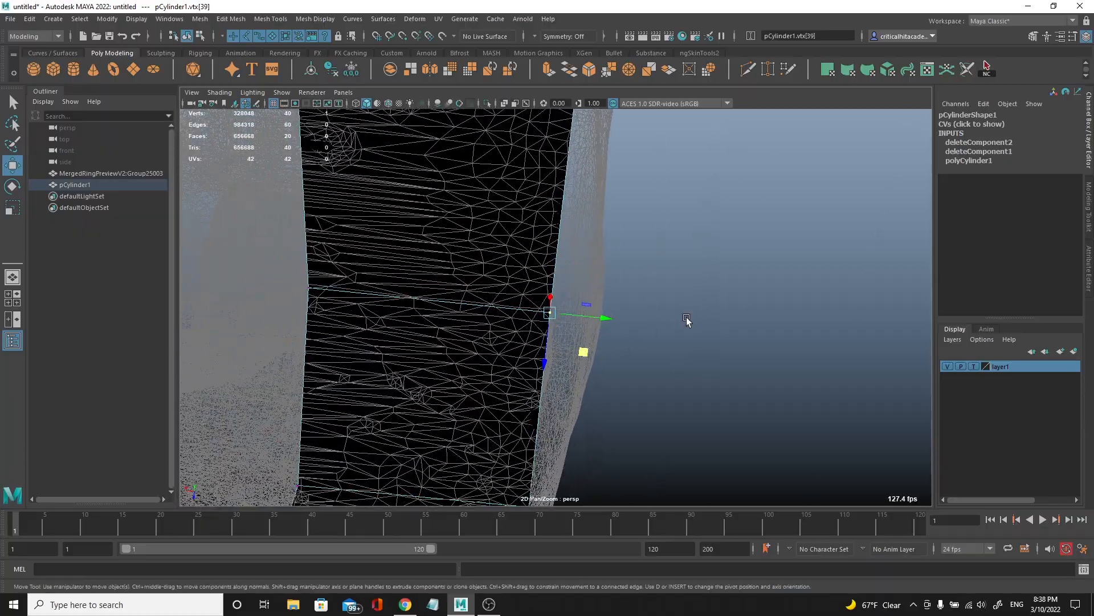
pyautogui.keyDown('alt'); pyautogui.moveTo(626, 322); pyautogui.dragTo(456, 294); pyautogui.keyUp('alt')
pyautogui.scroll(-5, 456, 283)
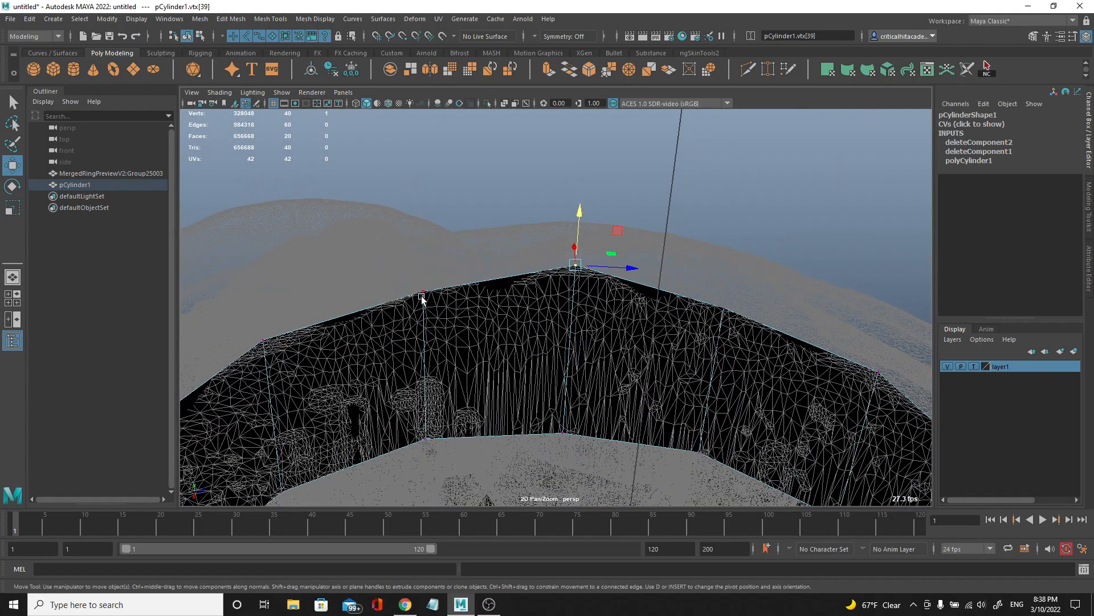
# - Move the two border vertices beside the top vertex outward towards the ring's rim, and return to object mode
pyautogui.click(422, 294)
pyautogui.keyDown('alt'); pyautogui.moveTo(697, 408); pyautogui.dragTo(721, 328); pyautogui.keyUp('alt')
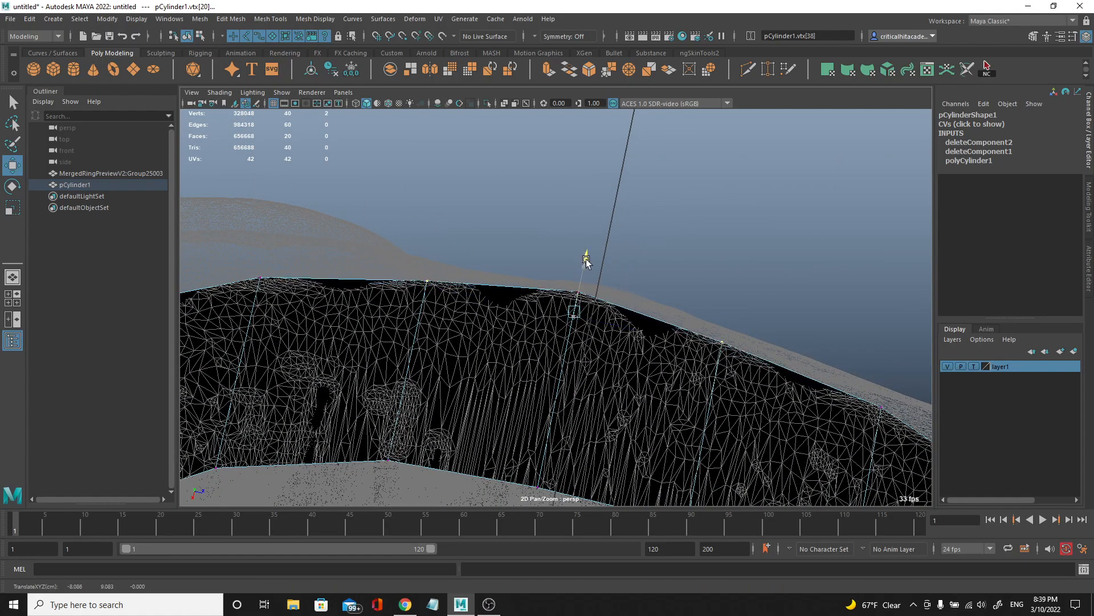
pyautogui.keyDown('alt'); pyautogui.moveTo(588, 256); pyautogui.dragTo(473, 309); pyautogui.keyUp('alt')
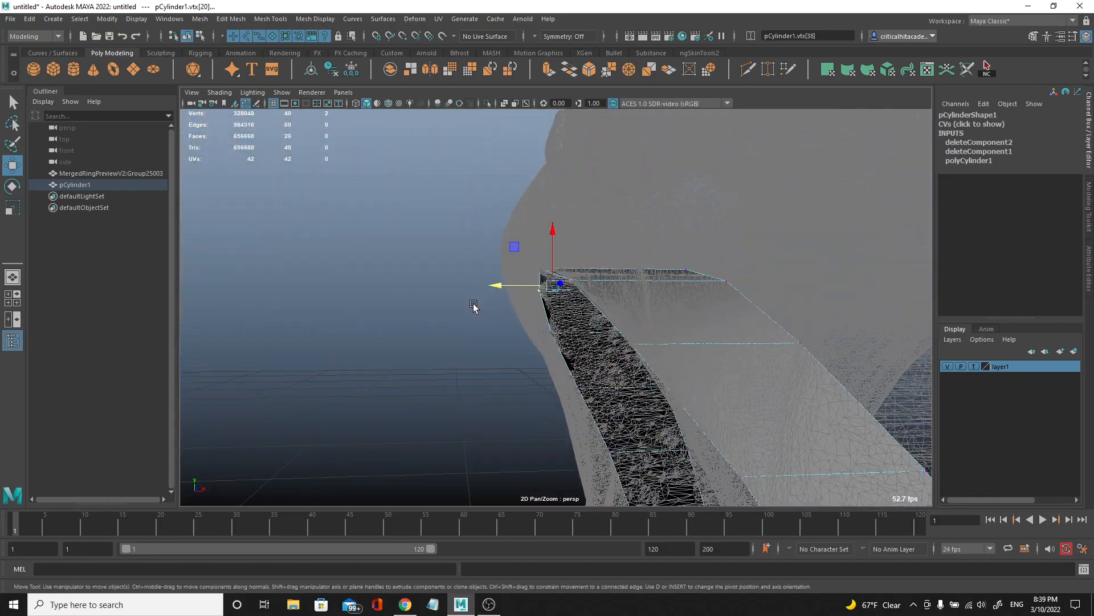
pyautogui.press('F8')
pyautogui.scroll(-5, 581, 302)
pyautogui.keyDown('alt'); pyautogui.moveTo(582, 302); pyautogui.dragTo(684, 187); pyautogui.keyUp('alt')
pyautogui.scroll(5, 667, 315)
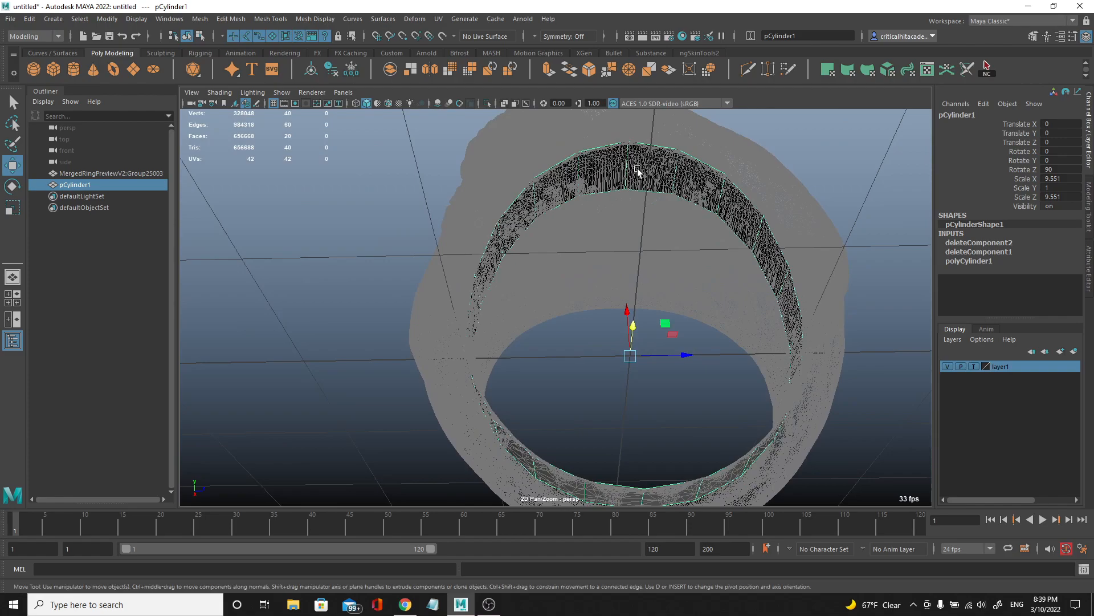
# - Replace the old cylinder band with a new polygon cylinder that has 30 axis subdivisions and 2 height subdivisions
pyautogui.press('Delete')
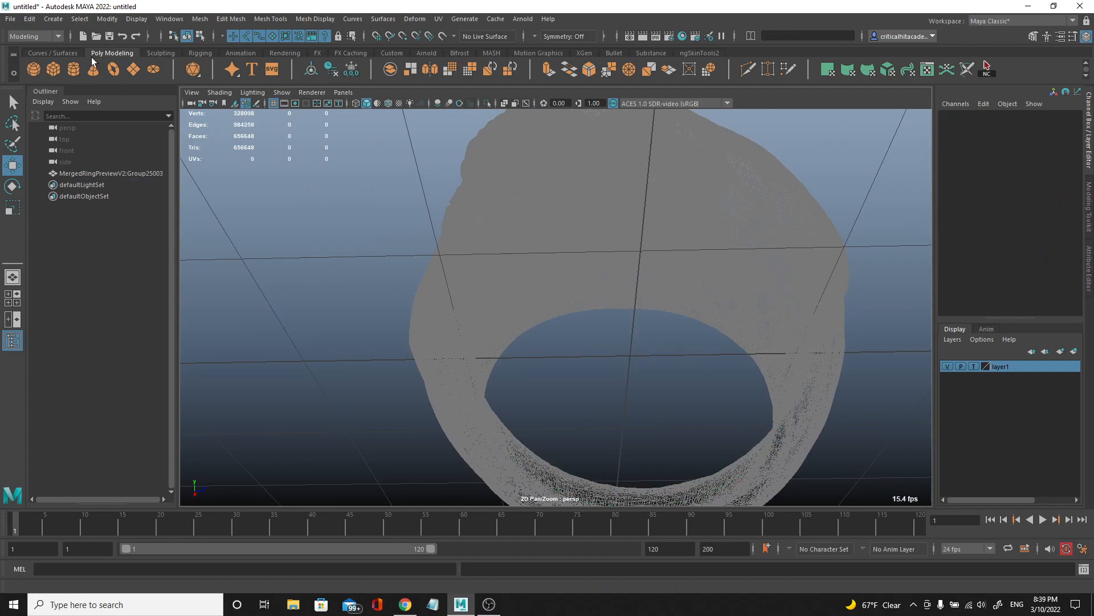
pyautogui.click(74, 69)
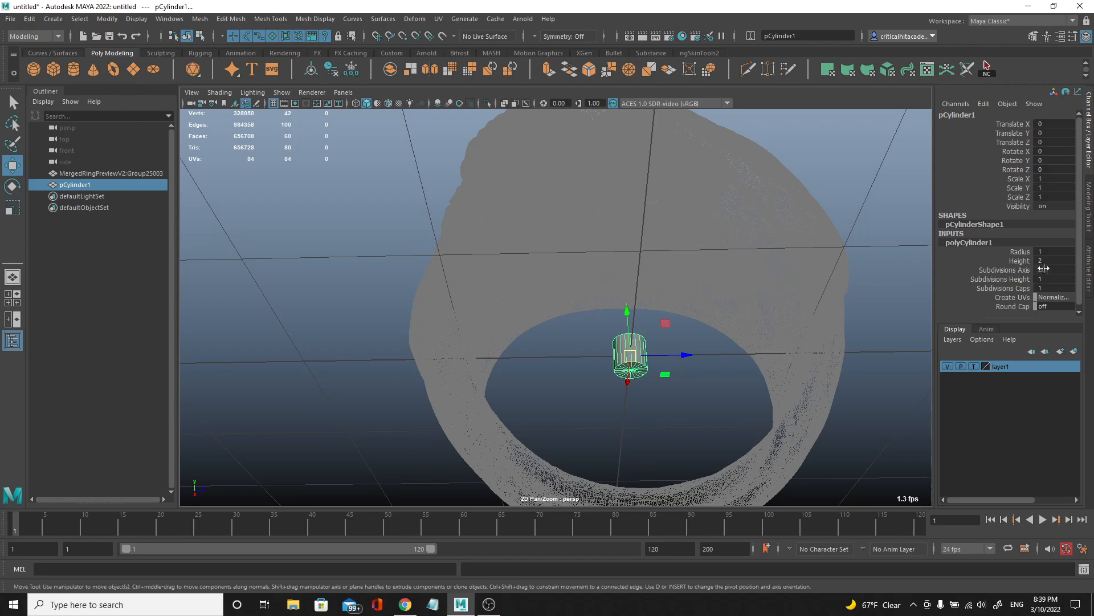
pyautogui.keyDown('alt'); pyautogui.moveTo(733, 326); pyautogui.dragTo(631, 304); pyautogui.keyUp('alt')
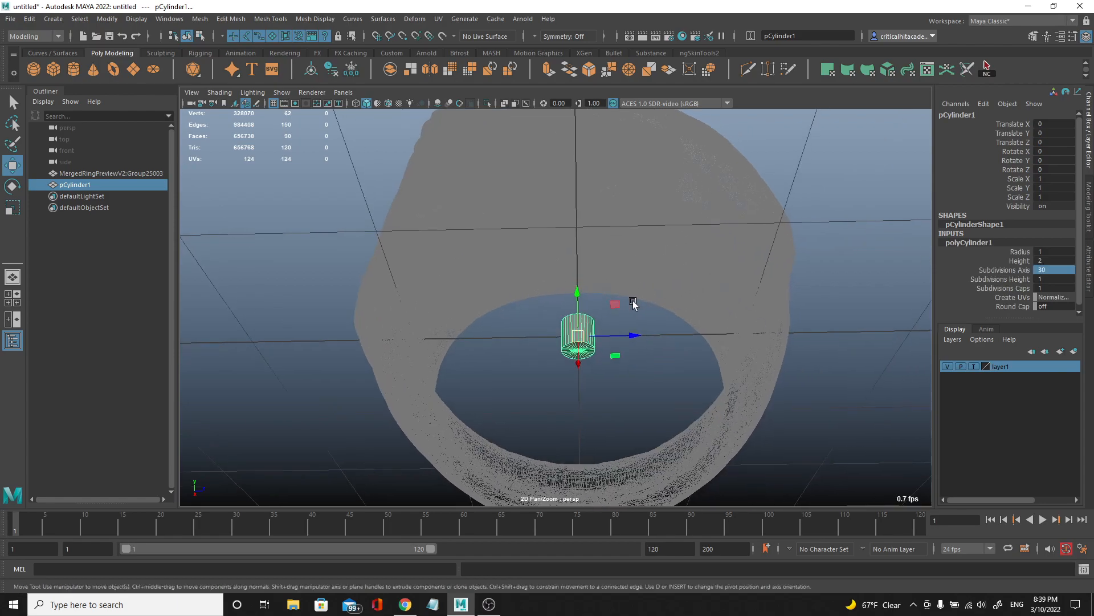
pyautogui.scroll(3, 608, 313)
pyautogui.click(626, 382)
pyautogui.click(588, 353)
# - Rotate the new cylinder to exactly 90 degrees about Z so its axis runs through the ring's opening
pyautogui.press('e')
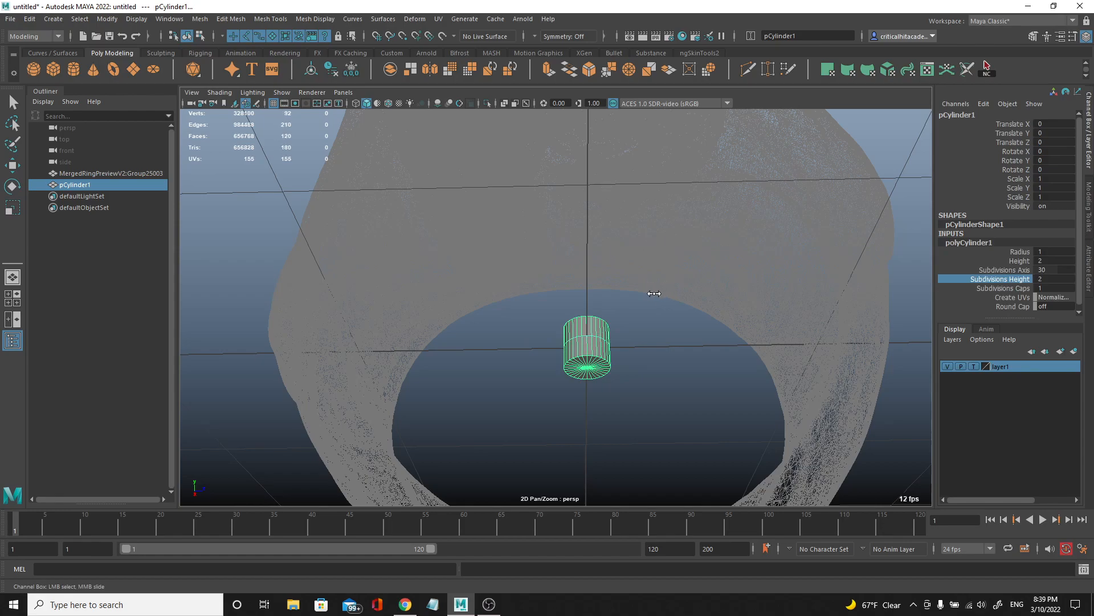
pyautogui.keyDown('alt'); pyautogui.moveTo(648, 302); pyautogui.dragTo(655, 359); pyautogui.keyUp('alt')
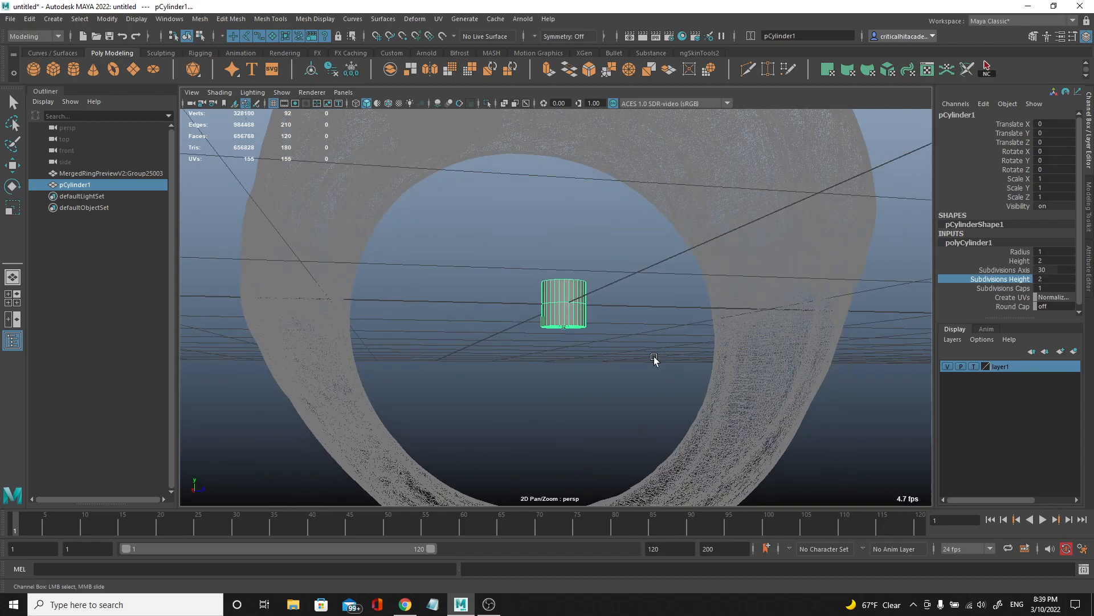
pyautogui.press('e')
pyautogui.moveTo(573, 264); pyautogui.dragTo(581, 320)
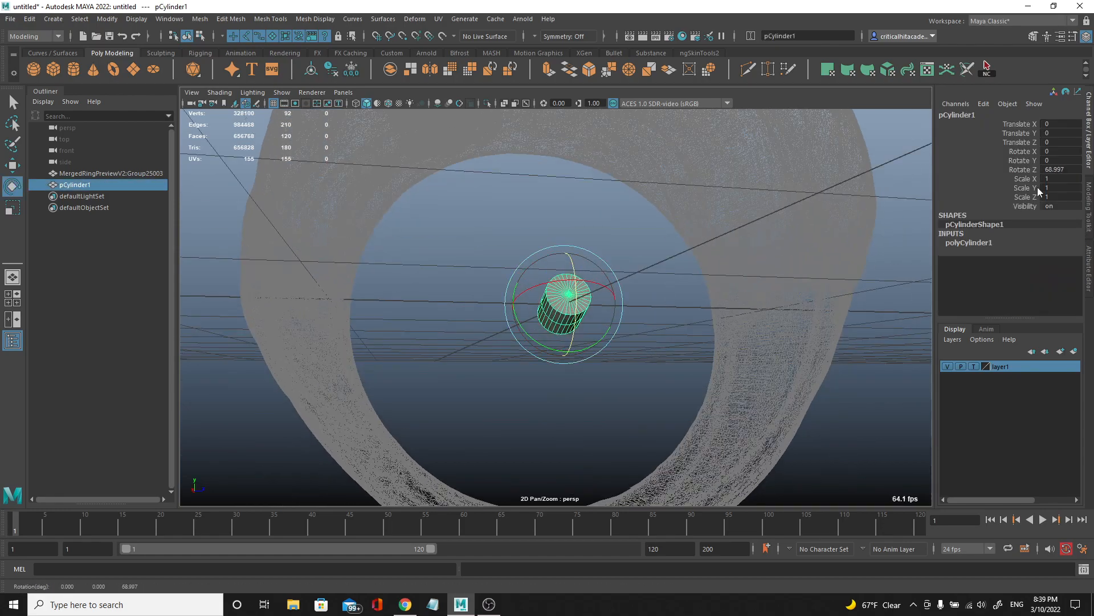
pyautogui.keyDown('alt'); pyautogui.moveTo(667, 401); pyautogui.dragTo(574, 377); pyautogui.keyUp('alt')
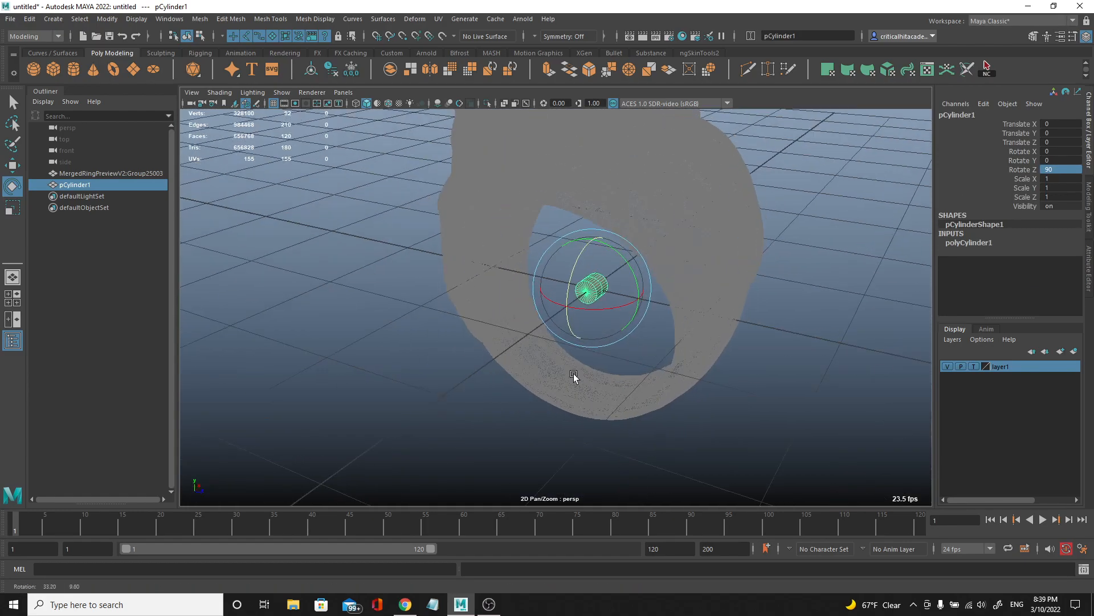
# - Switch the ring's display layer from Template to Reference so the mesh is shaded but unselectable
pyautogui.click(975, 366)
pyautogui.scroll(3, 669, 338)
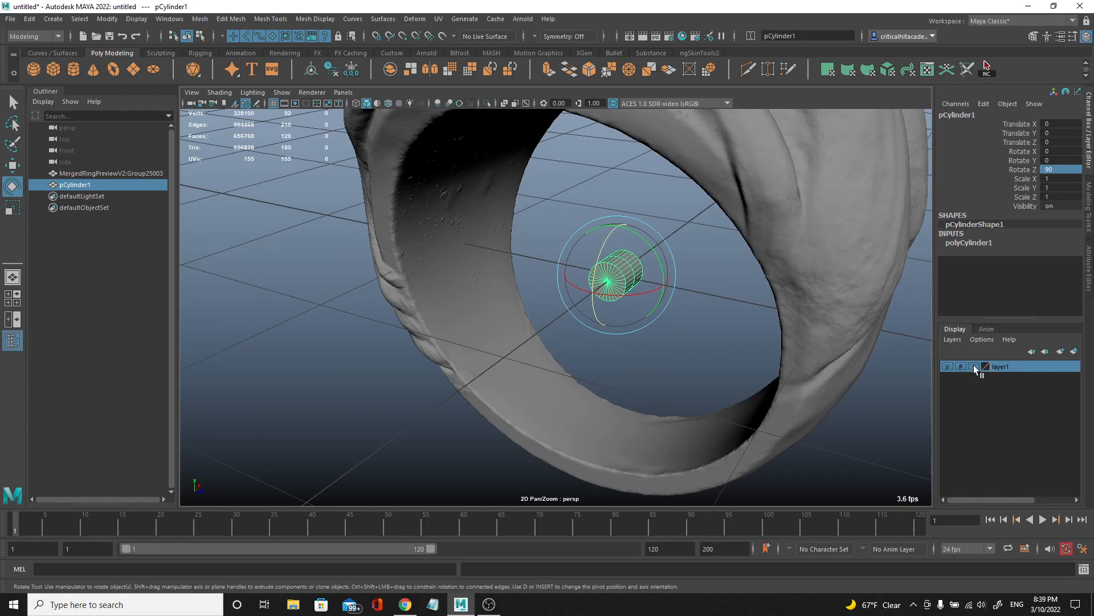
pyautogui.click(974, 366)
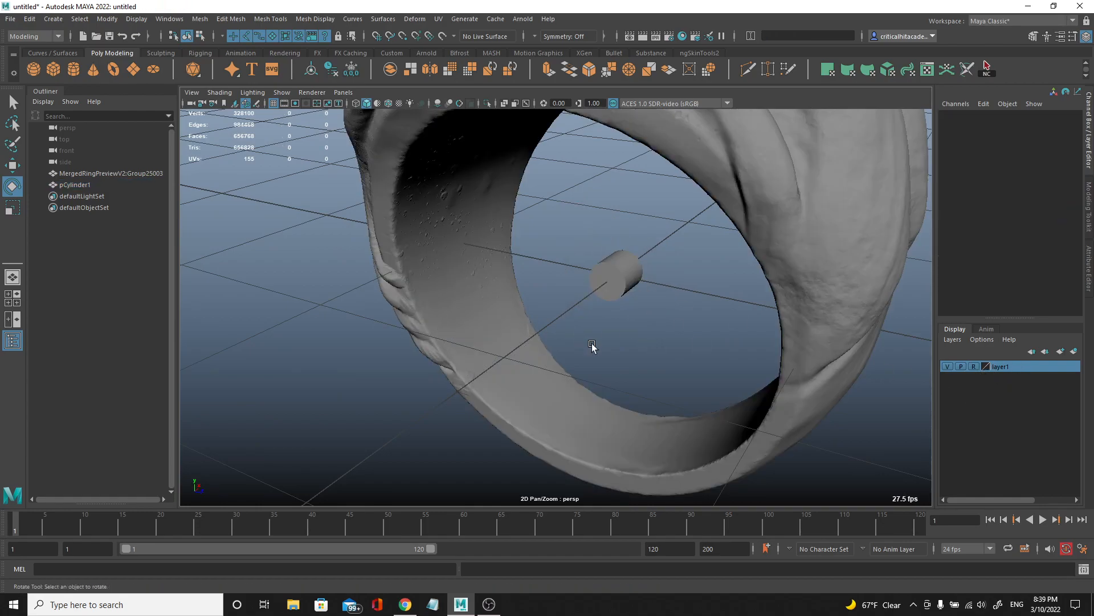
# - Select the cylinder and scale it radially in X and Z to about 9.71, keeping its length scale at 1
pyautogui.click(609, 272)
pyautogui.press('r')
pyautogui.keyDown('ctrl'); pyautogui.moveTo(593, 292); pyautogui.dragTo(74, 52); pyautogui.keyUp('ctrl')
pyautogui.click(416, 220)
pyautogui.keyDown('alt'); pyautogui.moveTo(422, 225); pyautogui.dragTo(642, 285); pyautogui.keyUp('alt')
# - Select the cylinder's end-cap faces and delete them, leaving an open band
pyautogui.click(605, 306)
pyautogui.press('F11')
pyautogui.moveTo(642, 285); pyautogui.dragTo(451, 381)
pyautogui.press('Delete')
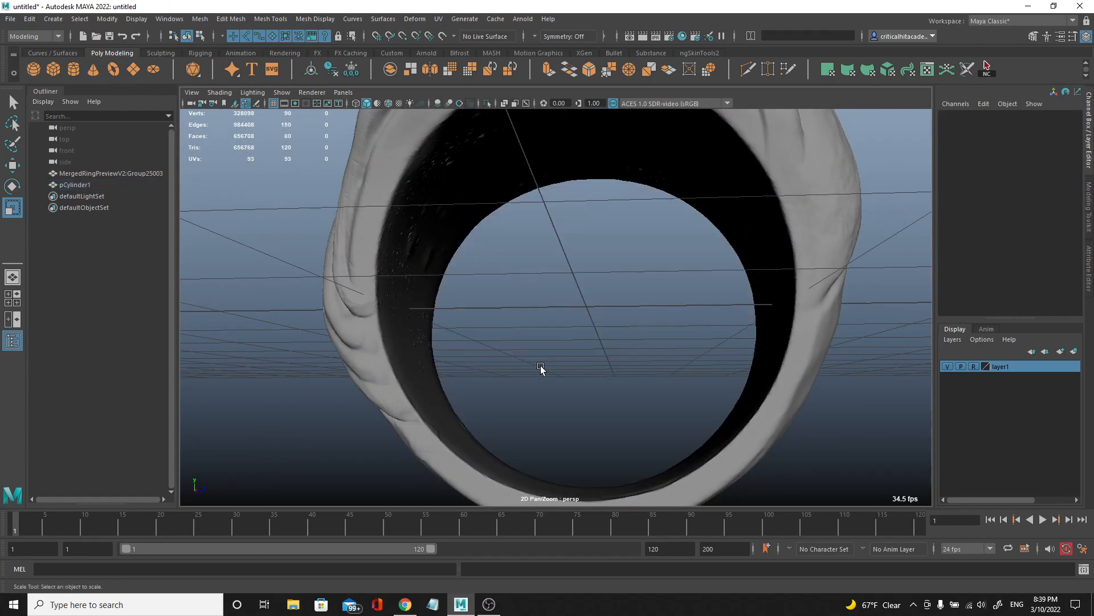
# - Select one border edge loop of the isolated band, show the ring again, and move the loop about 3.08 units outward along the axis
pyautogui.keyDown('alt'); pyautogui.moveTo(540, 368); pyautogui.dragTo(496, 270); pyautogui.keyUp('alt')
pyautogui.press('F8')
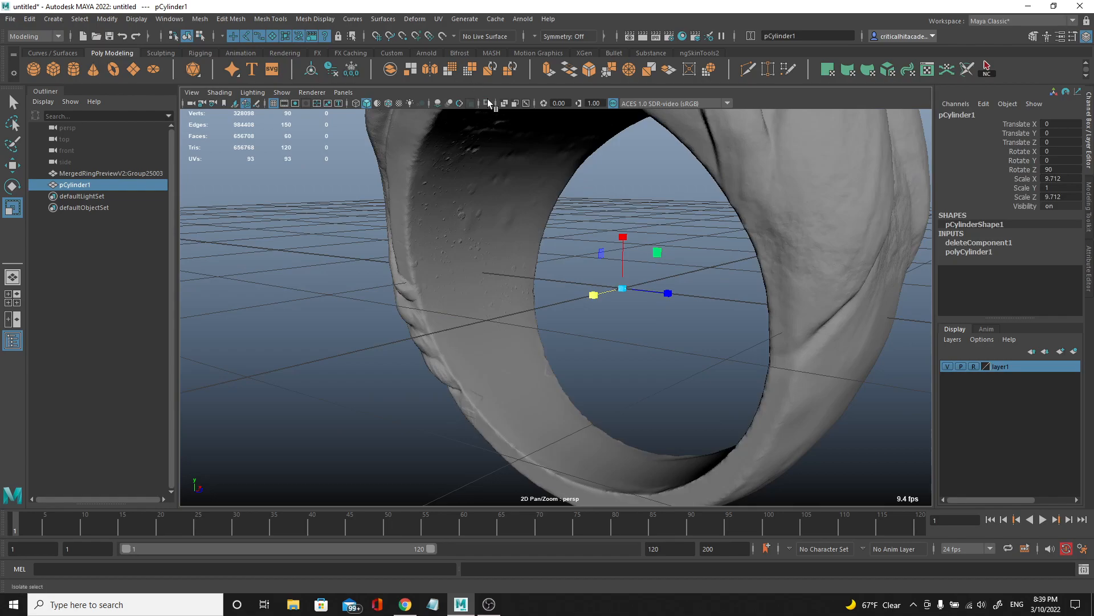
pyautogui.click(488, 103)
pyautogui.press('F10')
pyautogui.doubleClick(513, 162)
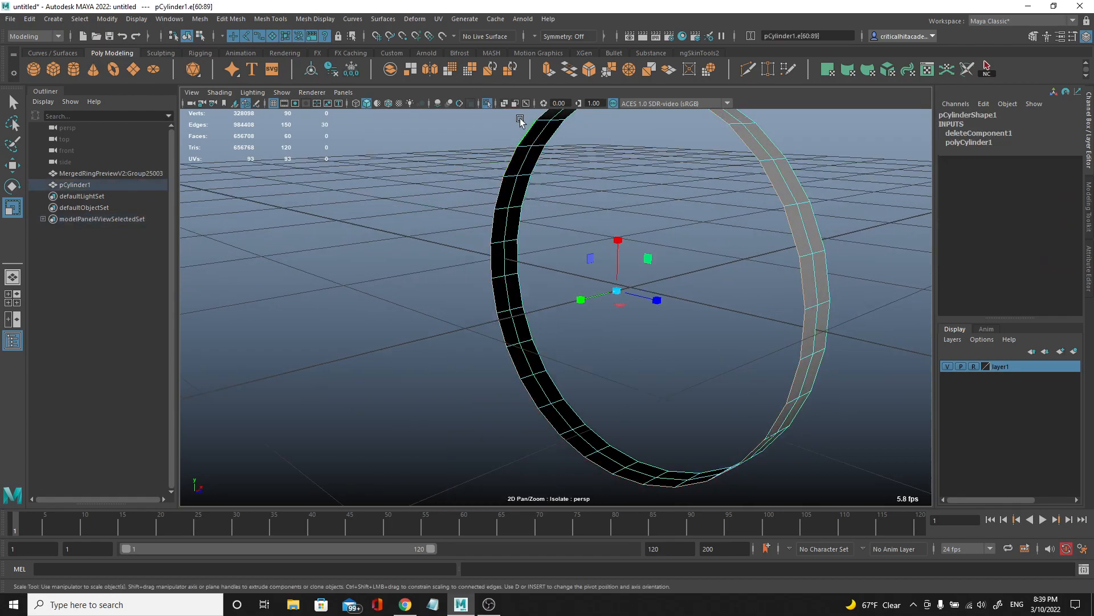
pyautogui.click(487, 102)
pyautogui.scroll(5, 492, 234)
pyautogui.press('w')
pyautogui.moveTo(565, 277); pyautogui.dragTo(522, 277)
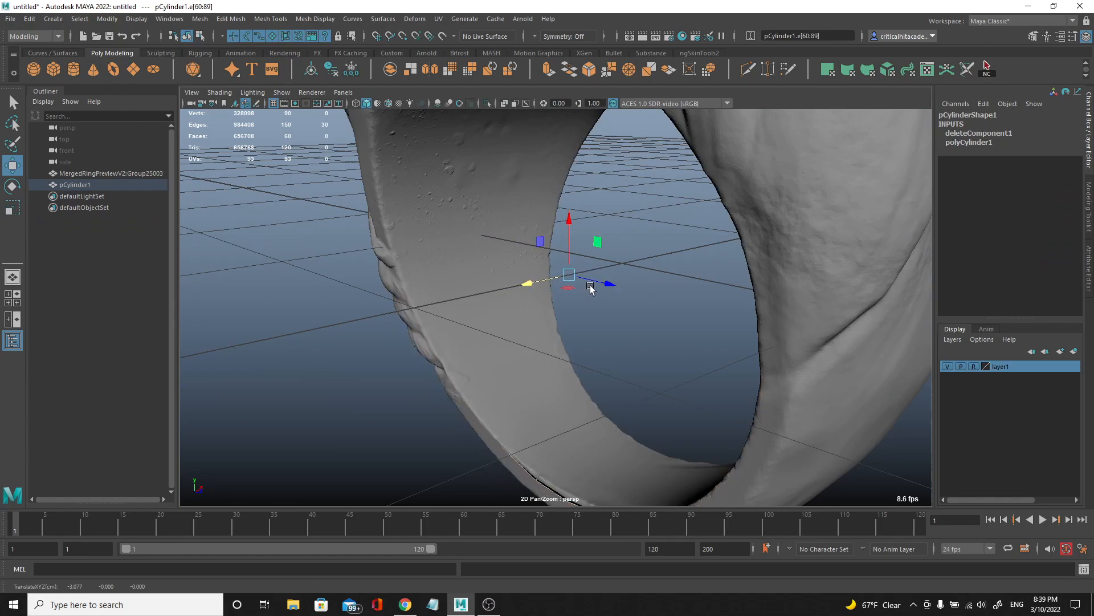
# - Scale the whole band radially in X and Z to about 9.46 so it matches the ring's inner surface
pyautogui.click(95, 186)
pyautogui.press('r')
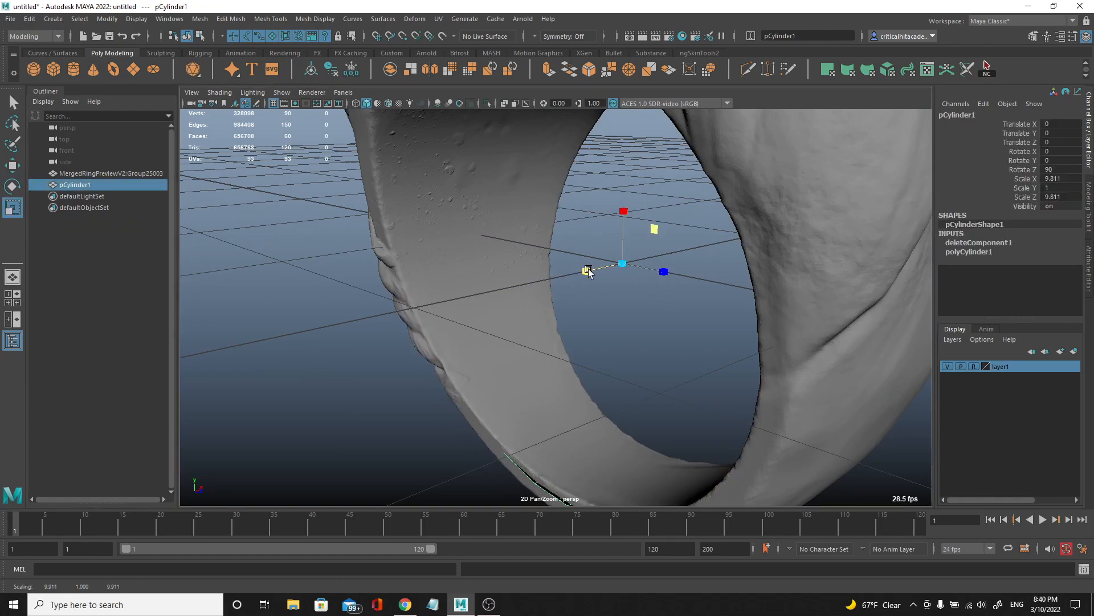
pyautogui.moveTo(589, 273); pyautogui.dragTo(586, 336)
pyautogui.moveTo(589, 273); pyautogui.dragTo(590, 275)
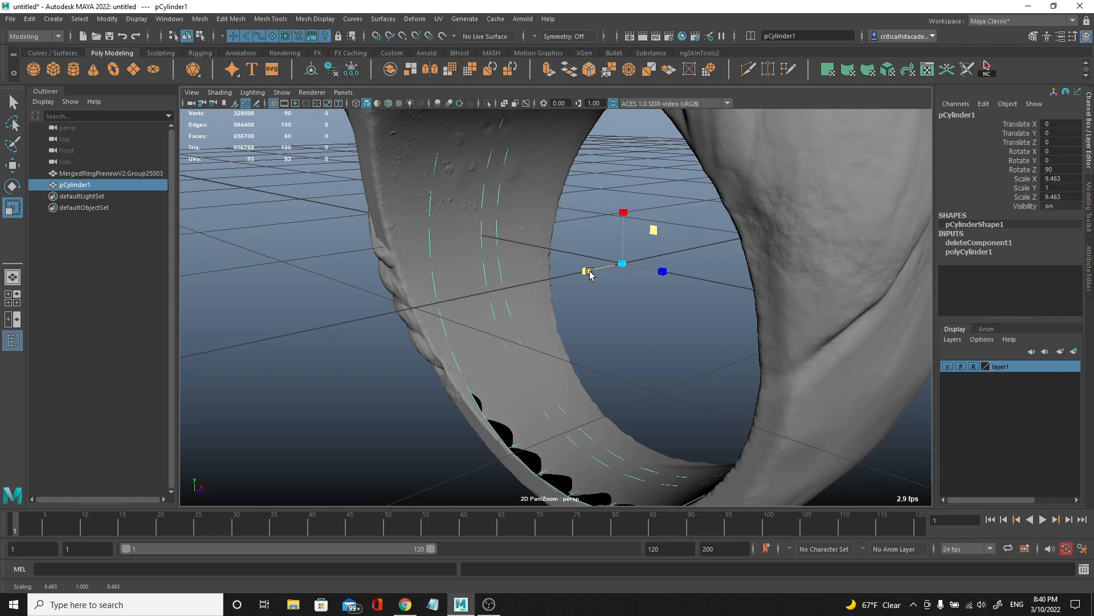
pyautogui.click(590, 353)
pyautogui.keyDown('alt'); pyautogui.moveTo(589, 353); pyautogui.dragTo(604, 259, button='middle'); pyautogui.keyUp('alt')
pyautogui.keyDown('alt'); pyautogui.moveTo(604, 258); pyautogui.dragTo(558, 213); pyautogui.keyUp('alt')
pyautogui.click(545, 335)
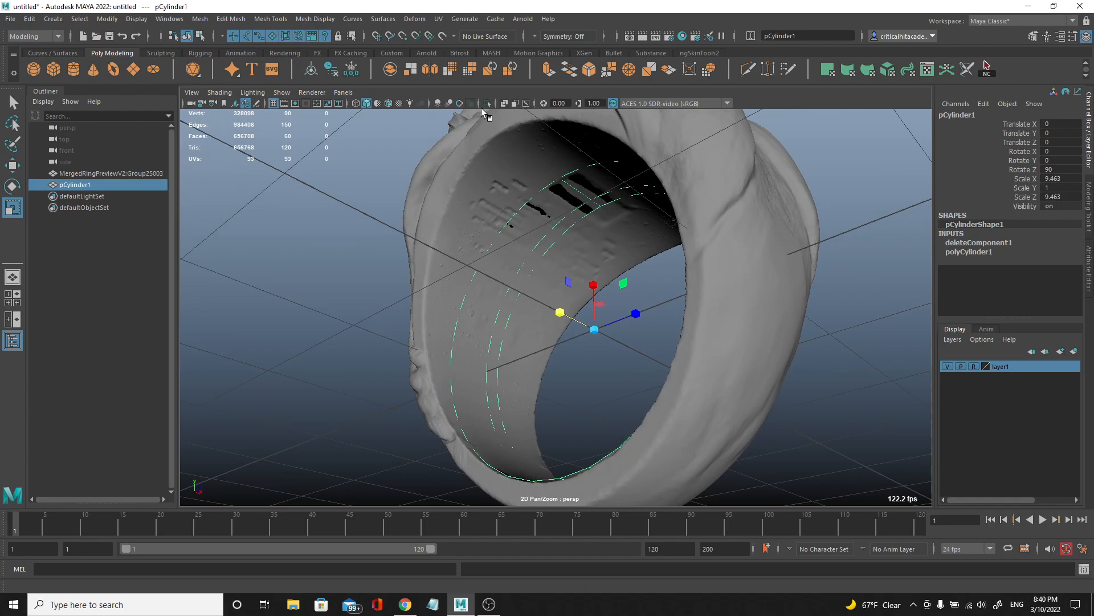
# - Isolate the band to pick two top border edges with Soft Select on, then raise them against the ring's inner surface with the ring shown
pyautogui.click(485, 101)
pyautogui.moveTo(566, 204); pyautogui.dragTo(564, 183, button='right')
pyautogui.keyDown('alt'); pyautogui.moveTo(564, 184); pyautogui.dragTo(615, 167); pyautogui.keyUp('alt')
pyautogui.click(617, 166)
pyautogui.click(573, 232)
pyautogui.press('q')
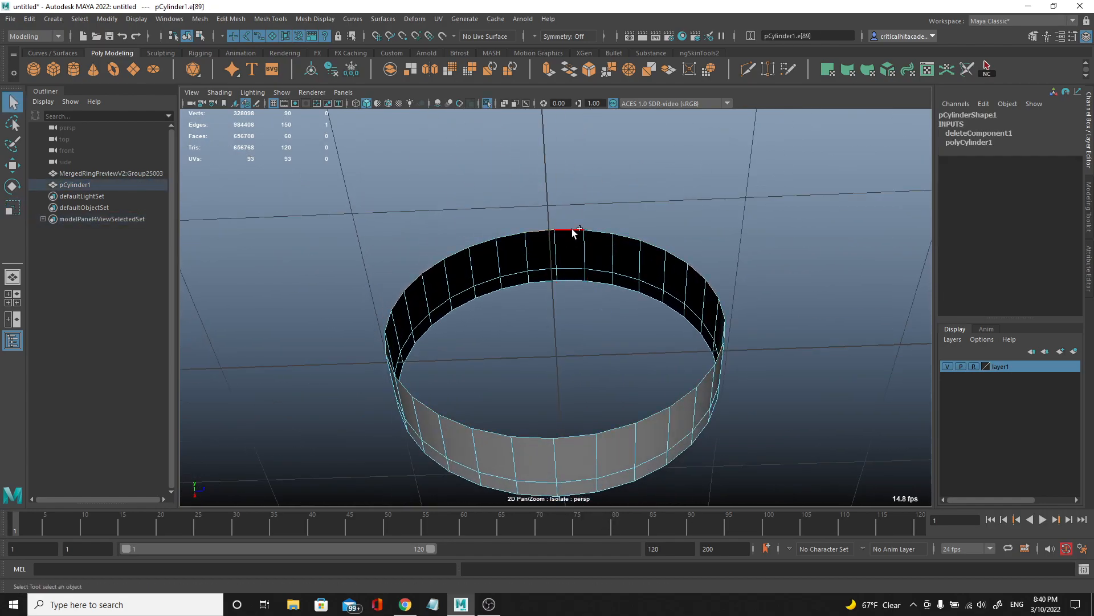
pyautogui.press('b')
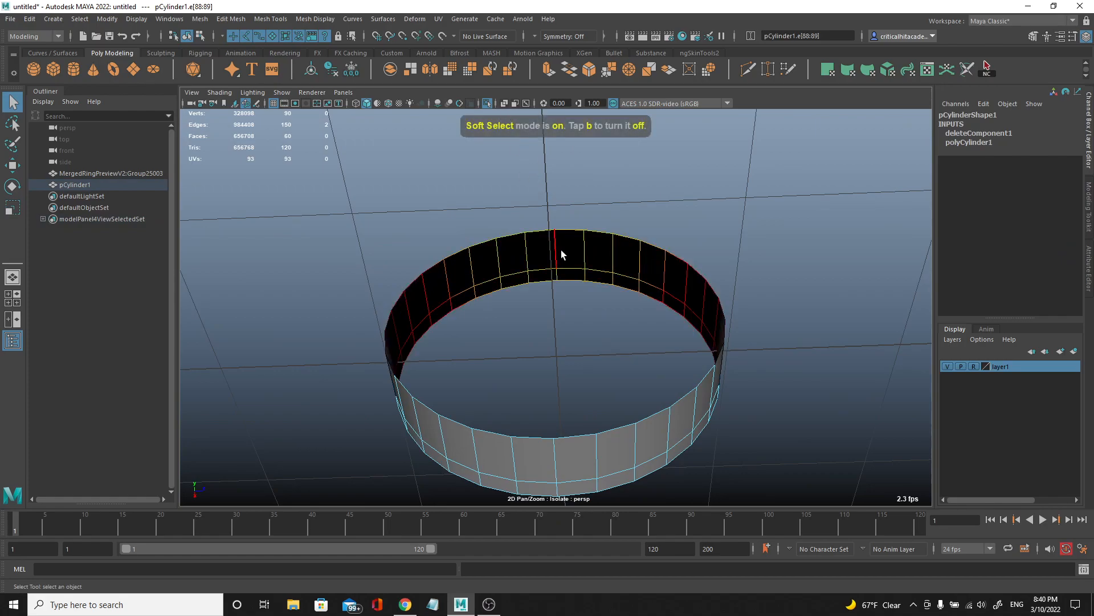
pyautogui.click(487, 104)
pyautogui.press('w')
pyautogui.moveTo(549, 197); pyautogui.dragTo(544, 124)
pyautogui.keyDown('alt'); pyautogui.moveTo(544, 124); pyautogui.dragTo(549, 150); pyautogui.keyUp('alt')
pyautogui.keyDown('alt'); pyautogui.moveTo(548, 149); pyautogui.dragTo(587, 203, button='right'); pyautogui.keyUp('alt')
pyautogui.keyDown('alt'); pyautogui.moveTo(587, 202); pyautogui.dragTo(588, 228, button='middle'); pyautogui.keyUp('alt')
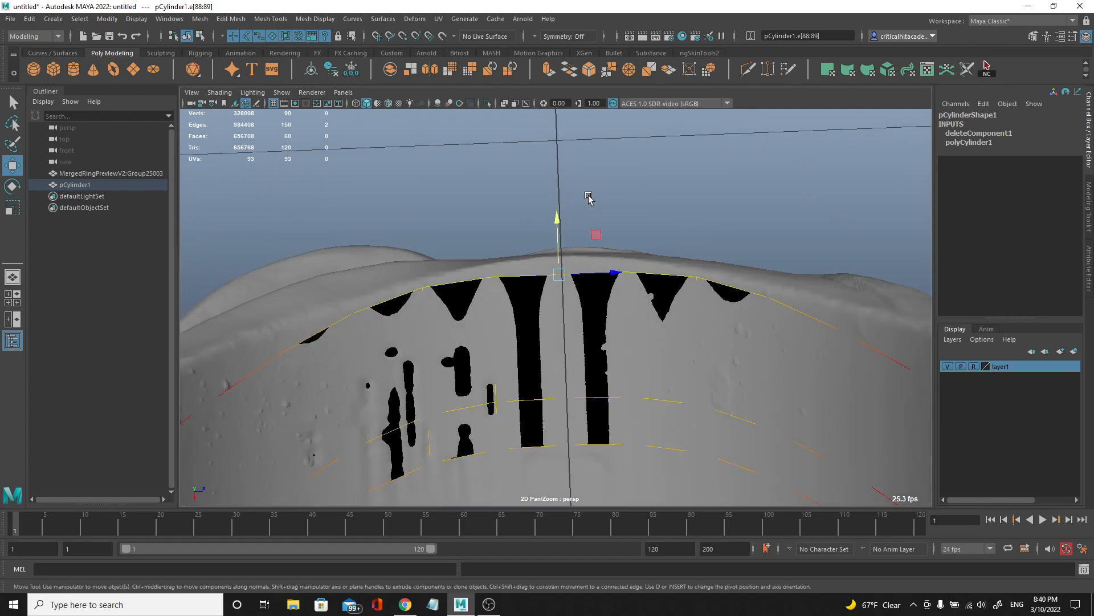
pyautogui.moveTo(558, 238); pyautogui.dragTo(556, 224)
# - Select the top border vertex, set the soft-selection falloff radius to about 4.40, and raise the vertex towards the ring's surface
pyautogui.click(635, 192)
pyautogui.moveTo(525, 261); pyautogui.dragTo(494, 259, button='right')
pyautogui.moveTo(582, 257); pyautogui.dragTo(547, 286)
pyautogui.moveTo(561, 231); pyautogui.dragTo(561, 221)
pyautogui.hotkey('ctrl', 'z')
pyautogui.press('b')
pyautogui.moveTo(586, 276); pyautogui.dragTo(741, 273)
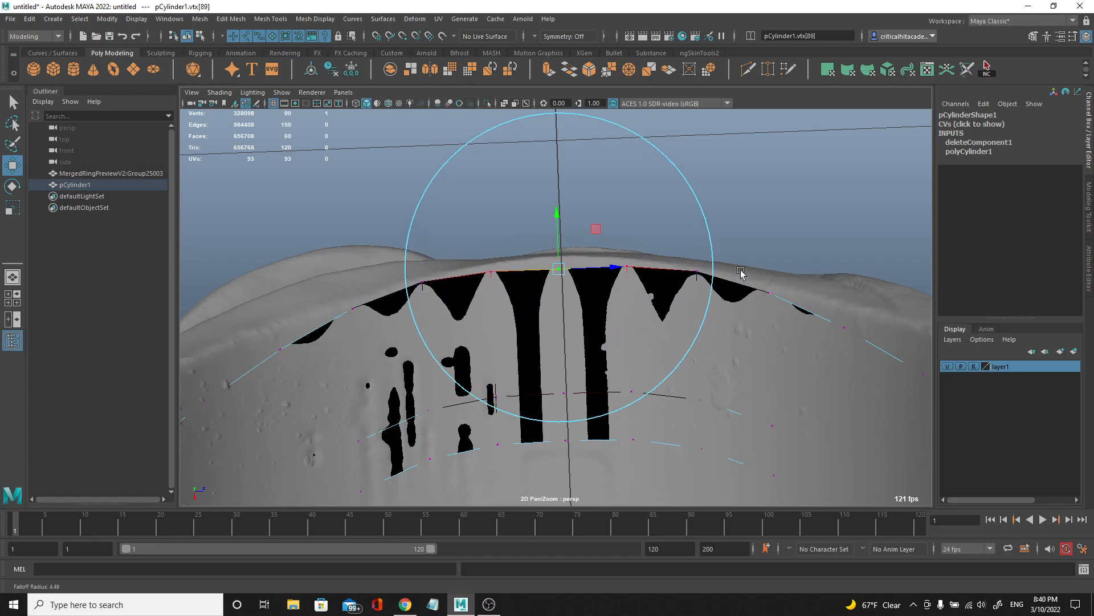
pyautogui.moveTo(559, 217); pyautogui.dragTo(462, 330)
# - Move the border vertices around the middle of the band's side outward along the axis to the ring's rim
pyautogui.moveTo(532, 228); pyautogui.dragTo(511, 308)
pyautogui.moveTo(543, 254); pyautogui.dragTo(500, 255)
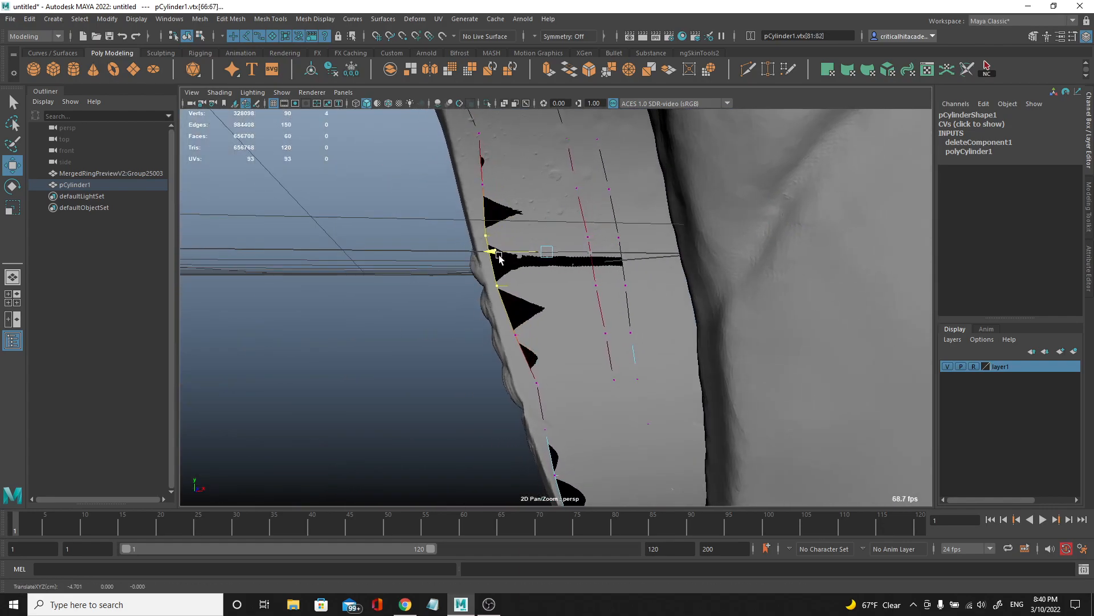
pyautogui.keyDown('alt'); pyautogui.moveTo(513, 247); pyautogui.dragTo(551, 317, button='middle'); pyautogui.keyUp('alt')
pyautogui.press('space')
pyautogui.click(560, 276)
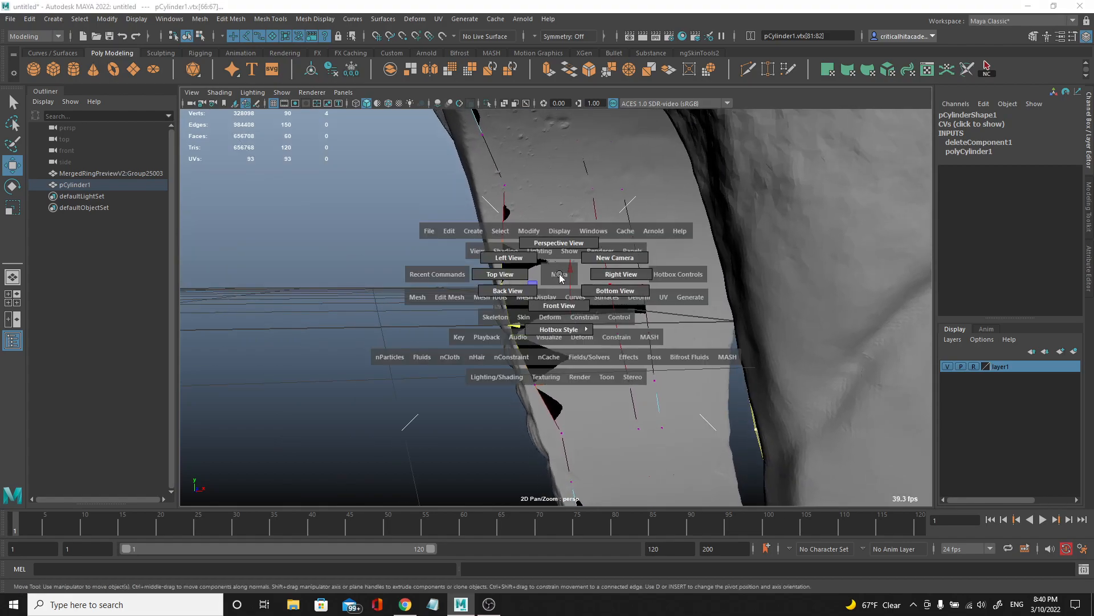
pyautogui.keyDown('alt'); pyautogui.moveTo(559, 276); pyautogui.dragTo(562, 364, button='middle'); pyautogui.keyUp('alt')
pyautogui.moveTo(542, 224); pyautogui.dragTo(468, 308)
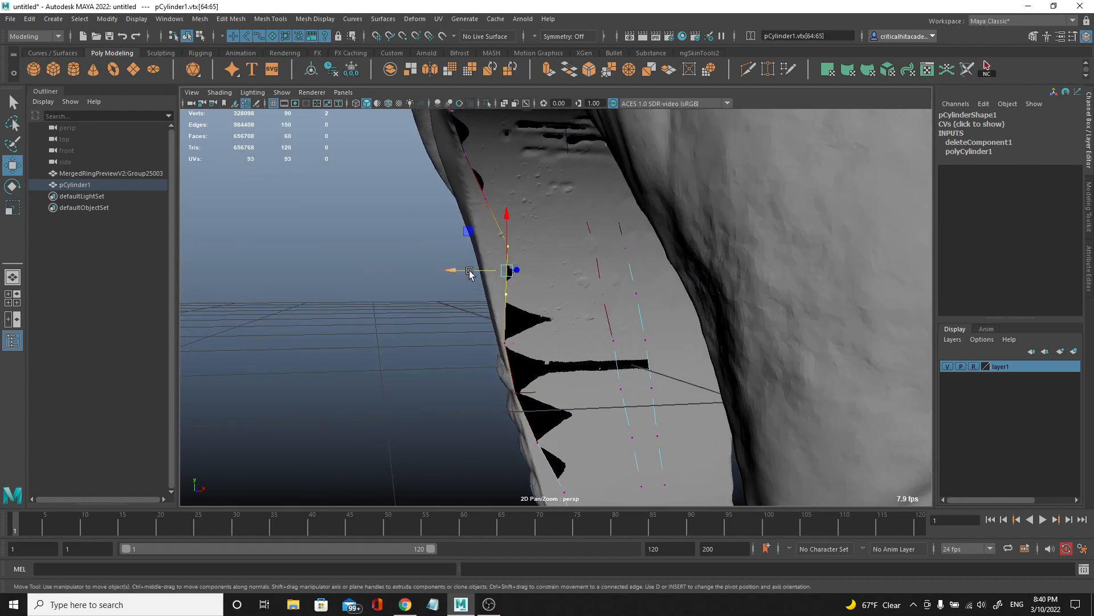
pyautogui.moveTo(470, 270); pyautogui.dragTo(463, 272)
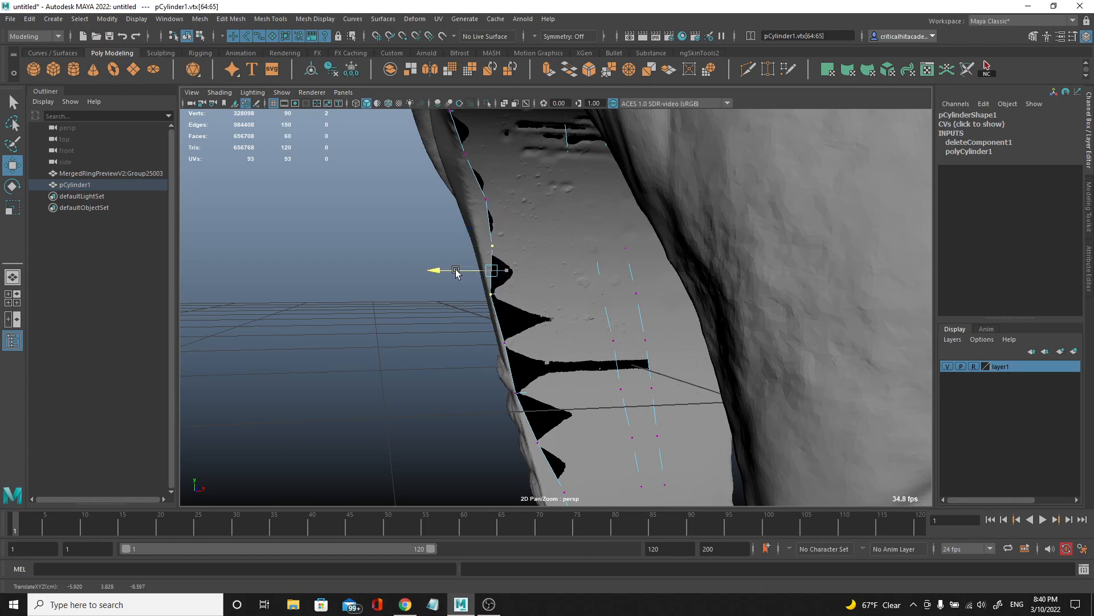
# - Move the border vertices higher up the band's side outward along the axis to follow the ring's rim
pyautogui.keyDown('alt'); pyautogui.moveTo(485, 271); pyautogui.dragTo(494, 313, button='middle'); pyautogui.keyUp('alt')
pyautogui.moveTo(469, 265); pyautogui.dragTo(462, 271)
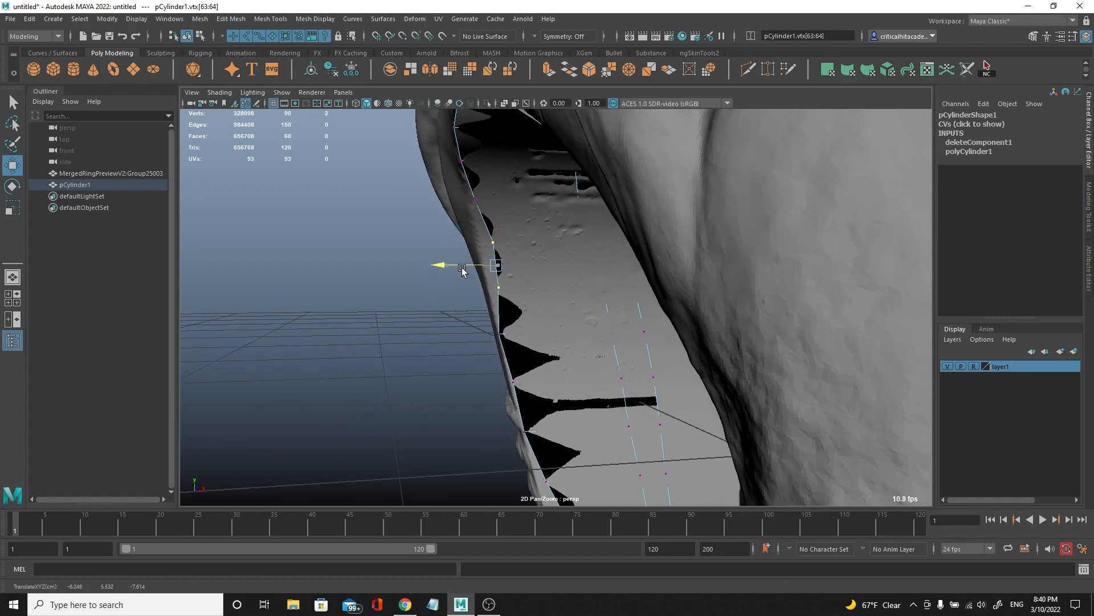
pyautogui.keyDown('alt'); pyautogui.moveTo(453, 270); pyautogui.dragTo(500, 291, button='middle'); pyautogui.keyUp('alt')
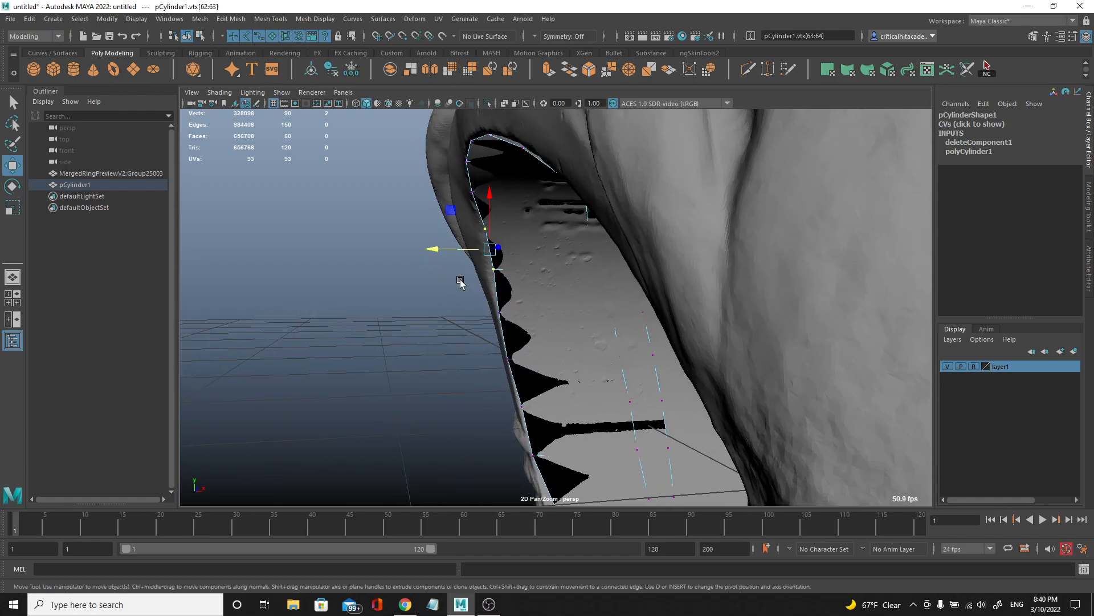
pyautogui.moveTo(462, 250); pyautogui.dragTo(445, 236)
pyautogui.moveTo(507, 262); pyautogui.dragTo(457, 276)
pyautogui.keyDown('alt'); pyautogui.moveTo(489, 324); pyautogui.dragTo(491, 297, button='middle'); pyautogui.keyUp('alt')
pyautogui.moveTo(503, 270); pyautogui.dragTo(473, 306)
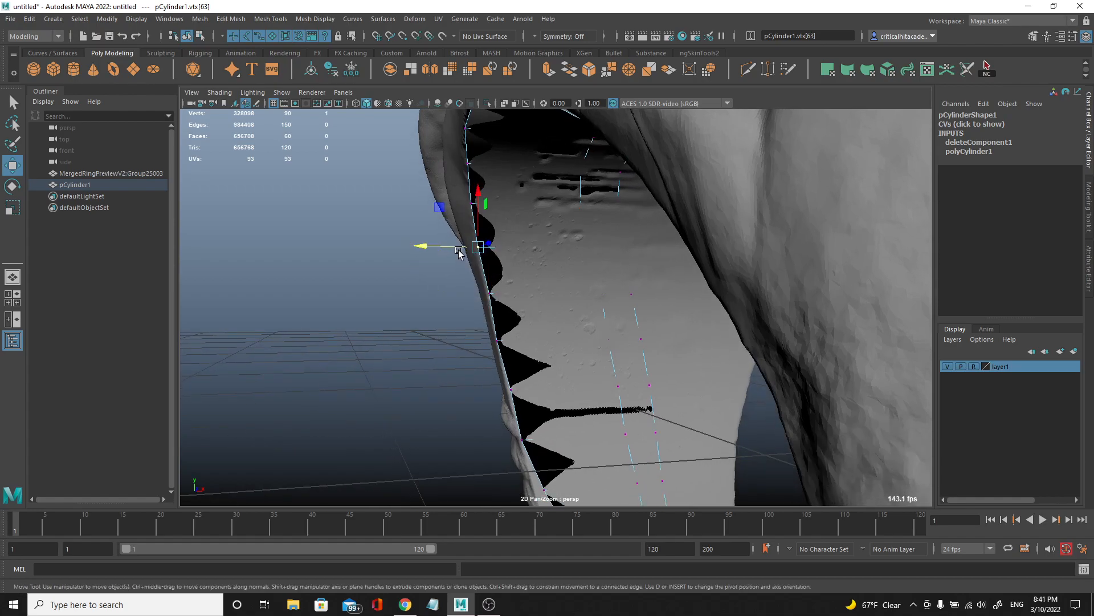
pyautogui.moveTo(455, 249); pyautogui.dragTo(456, 250)
# - Adjust the border vertices on the lower side of the band so they line up with the ring's rim
pyautogui.keyDown('alt'); pyautogui.moveTo(536, 359); pyautogui.dragTo(505, 319); pyautogui.keyUp('alt')
pyautogui.keyDown('alt'); pyautogui.moveTo(504, 319); pyautogui.dragTo(491, 207, button='middle'); pyautogui.keyUp('alt')
pyautogui.keyDown('alt'); pyautogui.moveTo(492, 211); pyautogui.dragTo(558, 365, button='right'); pyautogui.keyUp('alt')
pyautogui.keyDown('alt'); pyautogui.moveTo(561, 383); pyautogui.dragTo(571, 372, button='middle'); pyautogui.keyUp('alt')
pyautogui.moveTo(577, 288); pyautogui.dragTo(502, 394)
pyautogui.moveTo(505, 342); pyautogui.dragTo(491, 341)
pyautogui.moveTo(570, 277); pyautogui.dragTo(486, 314)
pyautogui.moveTo(518, 234); pyautogui.dragTo(525, 196)
# - Align a remaining border vertex near the band's lower end with the rim, and return to object mode
pyautogui.keyDown('alt'); pyautogui.moveTo(587, 354); pyautogui.dragTo(574, 394, button='right'); pyautogui.keyUp('alt')
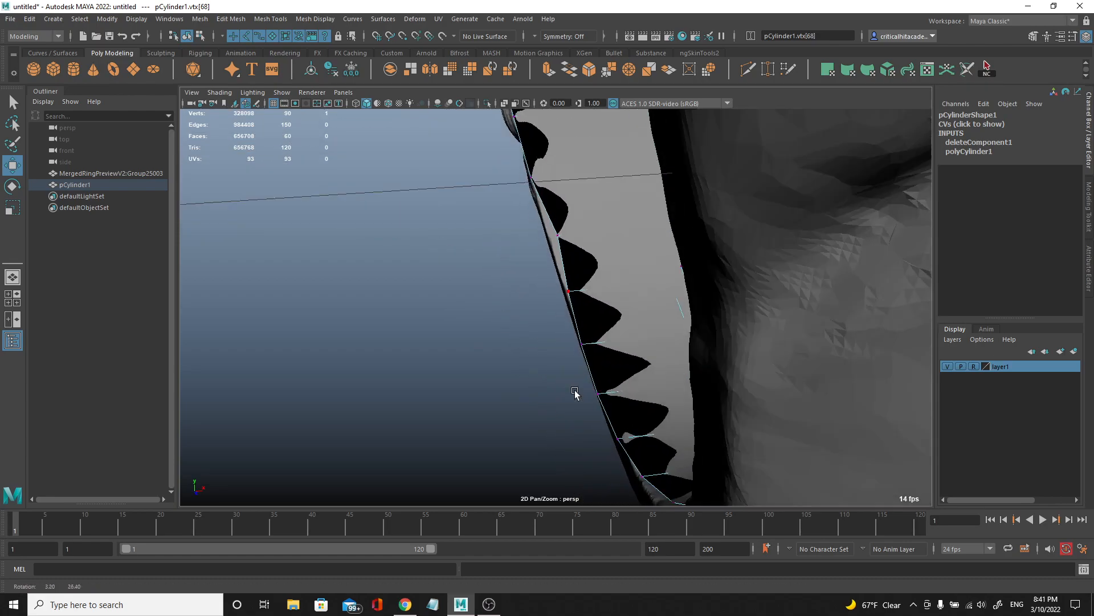
pyautogui.keyDown('alt'); pyautogui.moveTo(574, 394); pyautogui.dragTo(547, 308); pyautogui.keyUp('alt')
pyautogui.moveTo(581, 182); pyautogui.dragTo(526, 207)
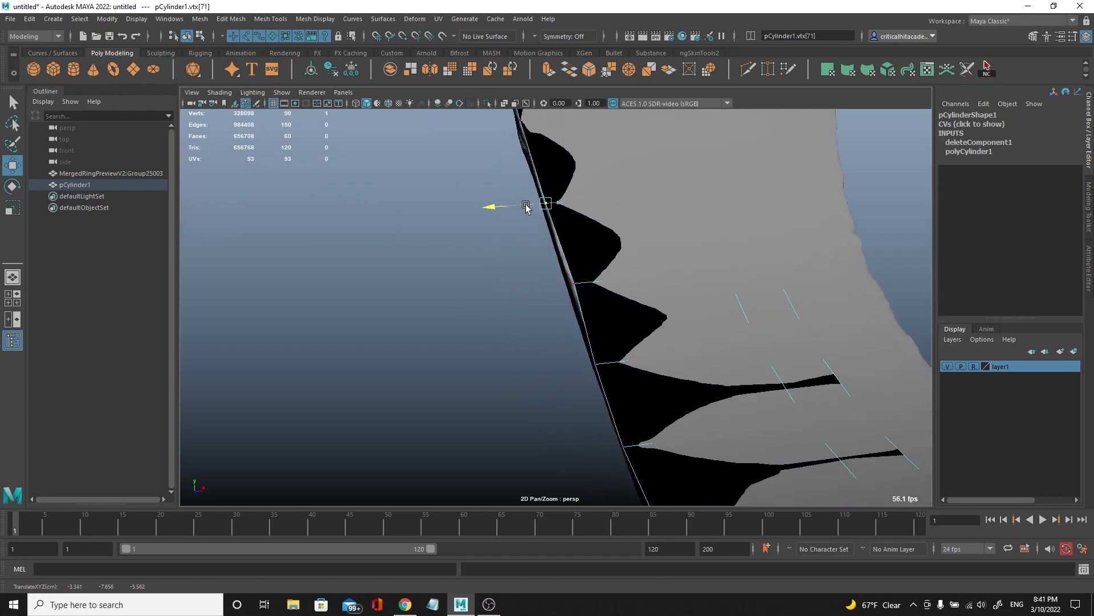
pyautogui.click(574, 283)
pyautogui.keyDown('alt'); pyautogui.moveTo(564, 289); pyautogui.dragTo(655, 217); pyautogui.keyUp('alt')
pyautogui.press('F8')
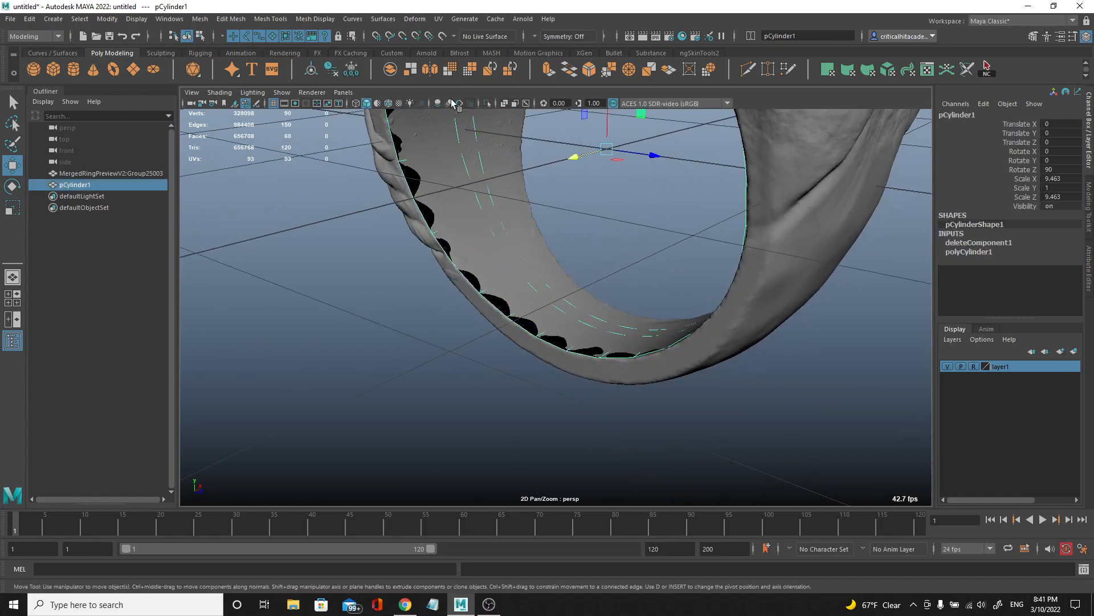
# - Isolate the band and mirror it across the world Z axis in the + direction, cutting the geometry and merging border vertices
pyautogui.click(486, 103)
pyautogui.press('f')
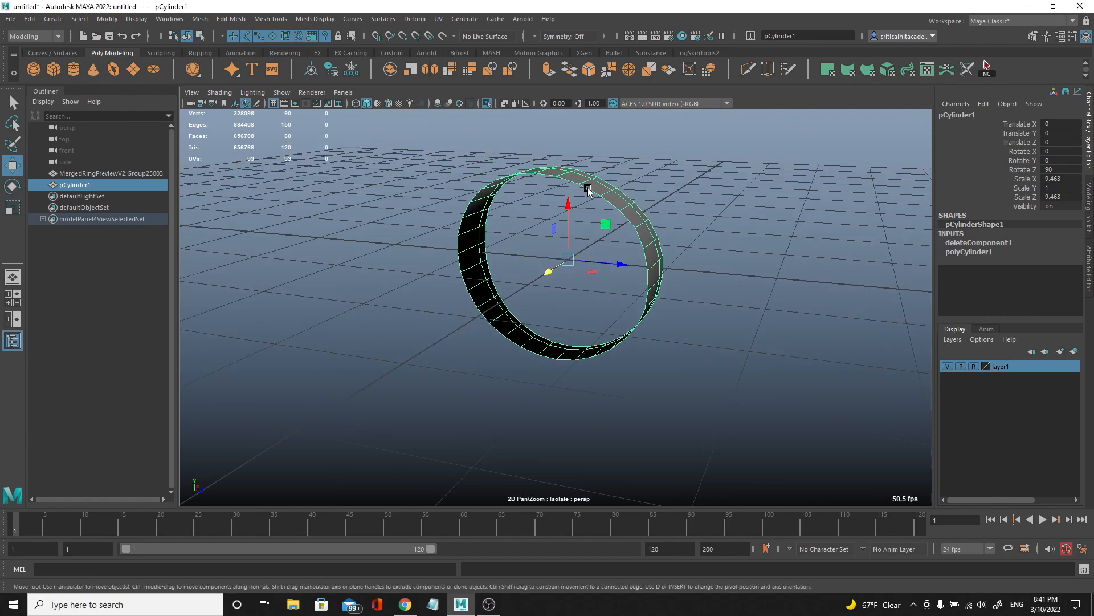
pyautogui.keyDown('shift'); pyautogui.moveTo(589, 193); pyautogui.dragTo(642, 322, button='right'); pyautogui.keyUp('shift')
pyautogui.click(502, 274)
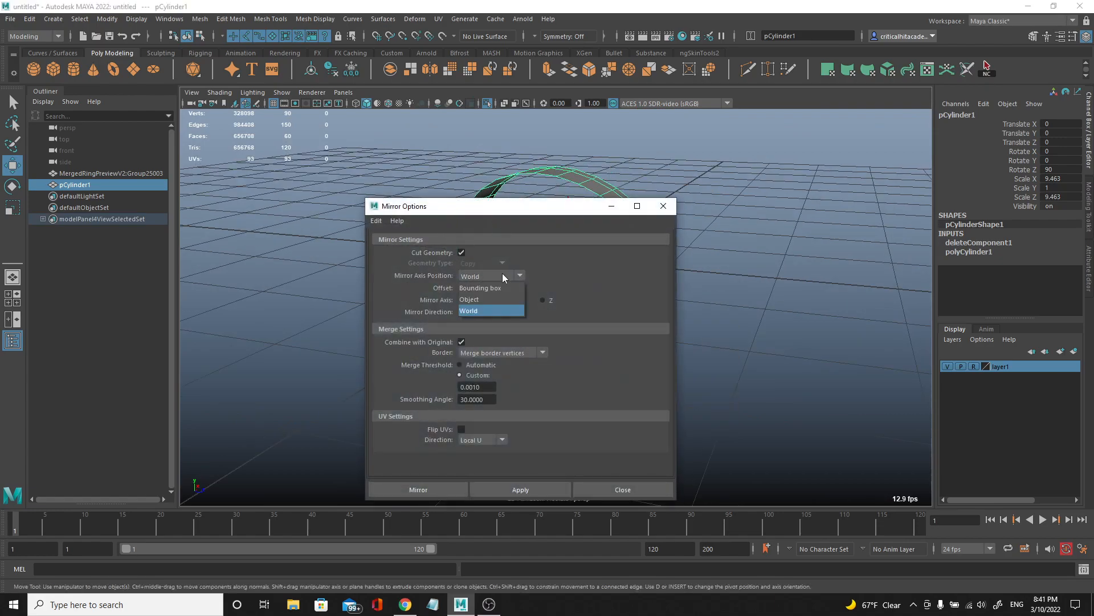
pyautogui.click(549, 204)
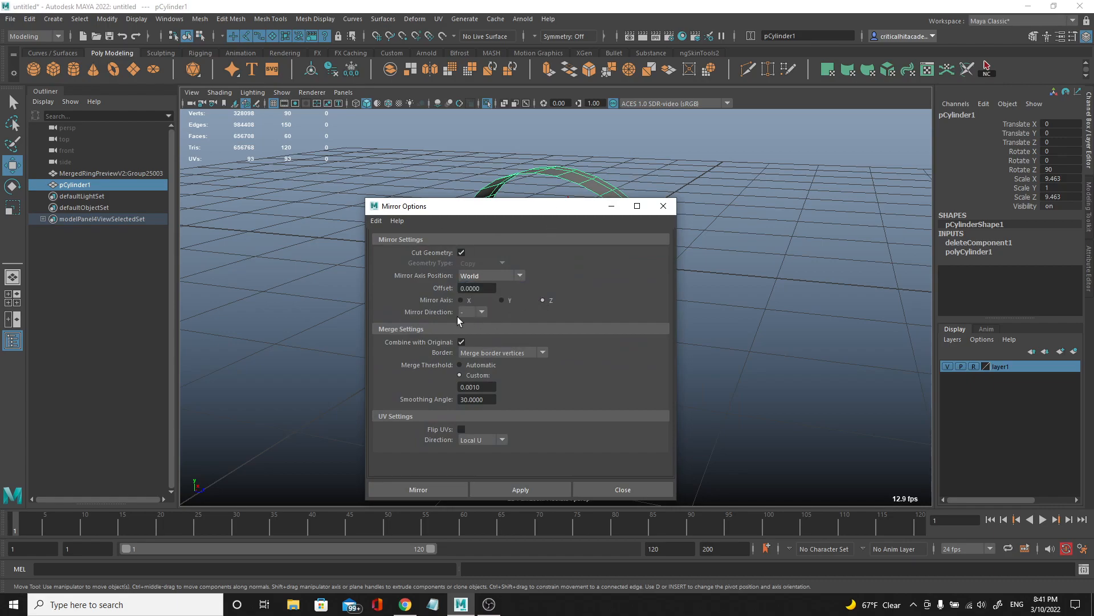
pyautogui.click(534, 488)
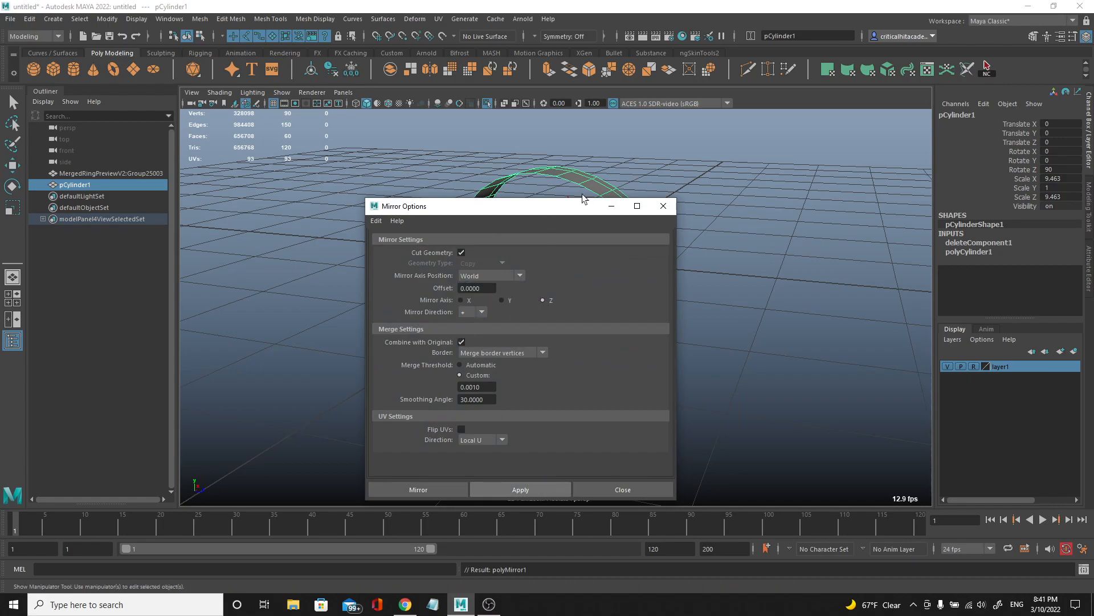
pyautogui.moveTo(518, 206); pyautogui.dragTo(323, 246)
# - Select the edge loop running around the middle of the band and delete it together with its vertices
pyautogui.keyDown('alt'); pyautogui.moveTo(495, 237); pyautogui.dragTo(533, 239); pyautogui.keyUp('alt')
pyautogui.click(608, 166)
pyautogui.keyDown('alt'); pyautogui.moveTo(608, 166); pyautogui.dragTo(538, 195); pyautogui.keyUp('alt')
pyautogui.click(538, 204)
pyautogui.moveTo(538, 195); pyautogui.dragTo(538, 167, button='right')
pyautogui.doubleClick(540, 184)
pyautogui.hotkey('ctrl', 'Delete')
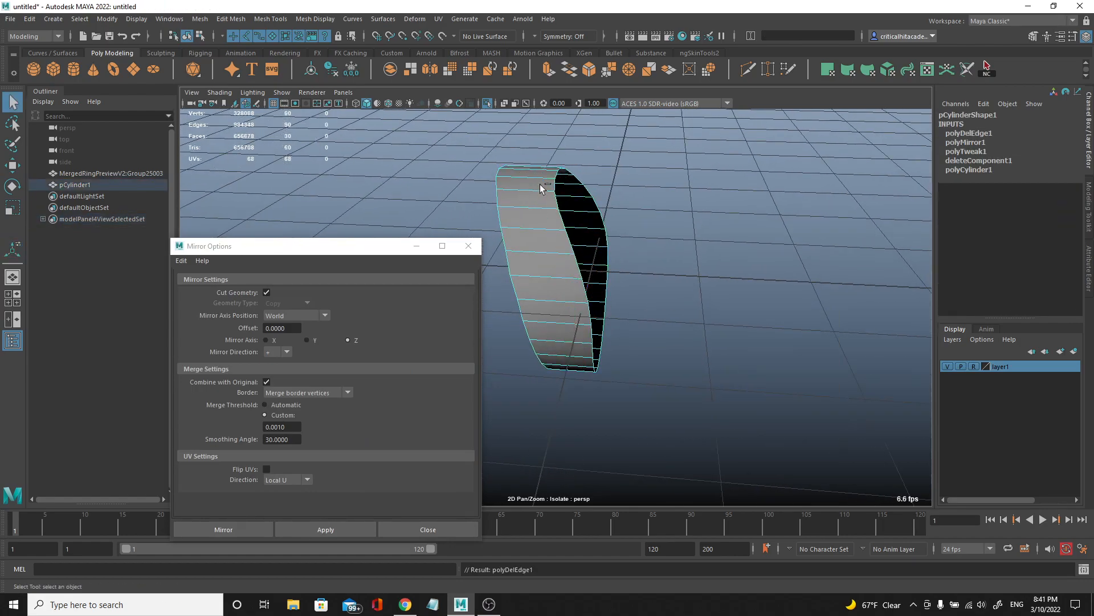
# - Straighten the band's curved border edge loop by scaling it along the band's width, and return to object mode
pyautogui.doubleClick(551, 199)
pyautogui.press('r')
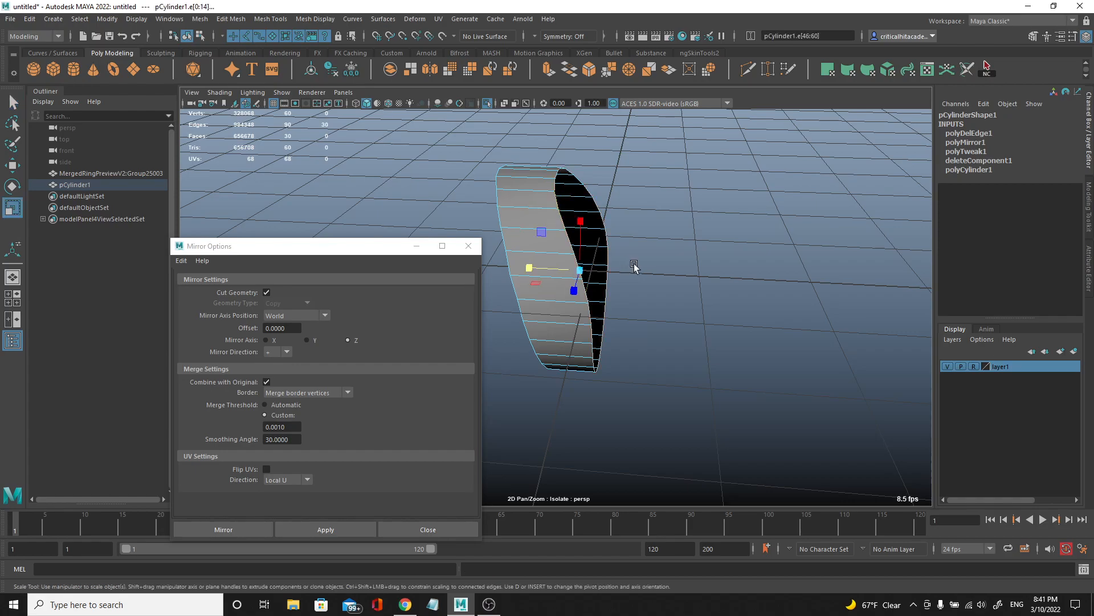
pyautogui.moveTo(525, 272); pyautogui.dragTo(669, 268)
pyautogui.press('w')
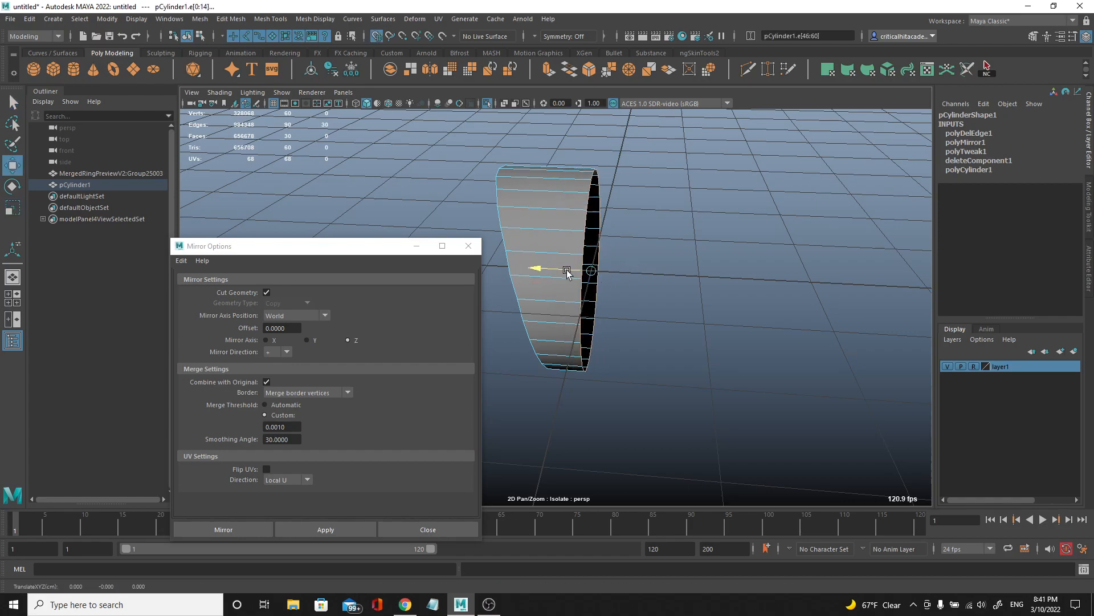
pyautogui.keyDown('alt'); pyautogui.moveTo(572, 226); pyautogui.dragTo(648, 164); pyautogui.keyUp('alt')
pyautogui.press('F8')
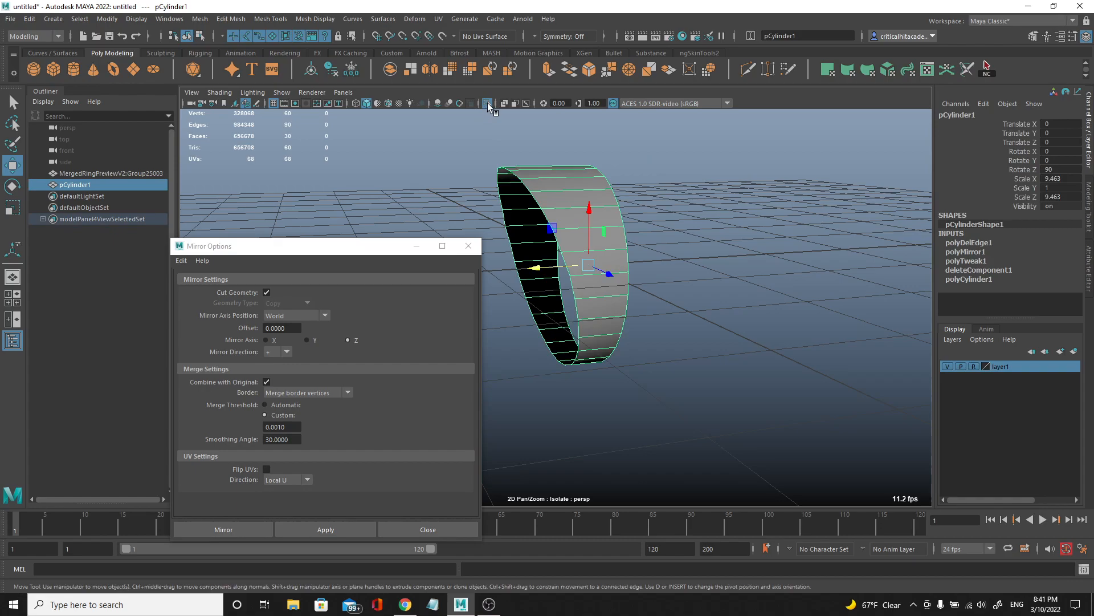
# - Compare the band on its own and inside the ring to check how the straightened border fits
pyautogui.click(487, 104)
pyautogui.press('f')
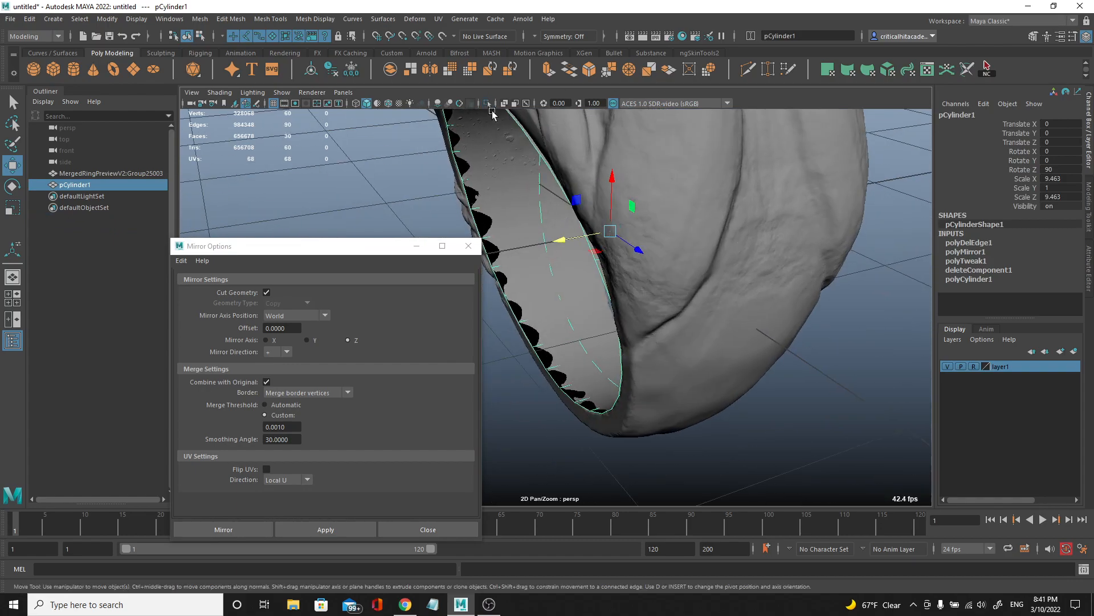
pyautogui.click(488, 104)
pyautogui.press('f')
pyautogui.rightClick(569, 163)
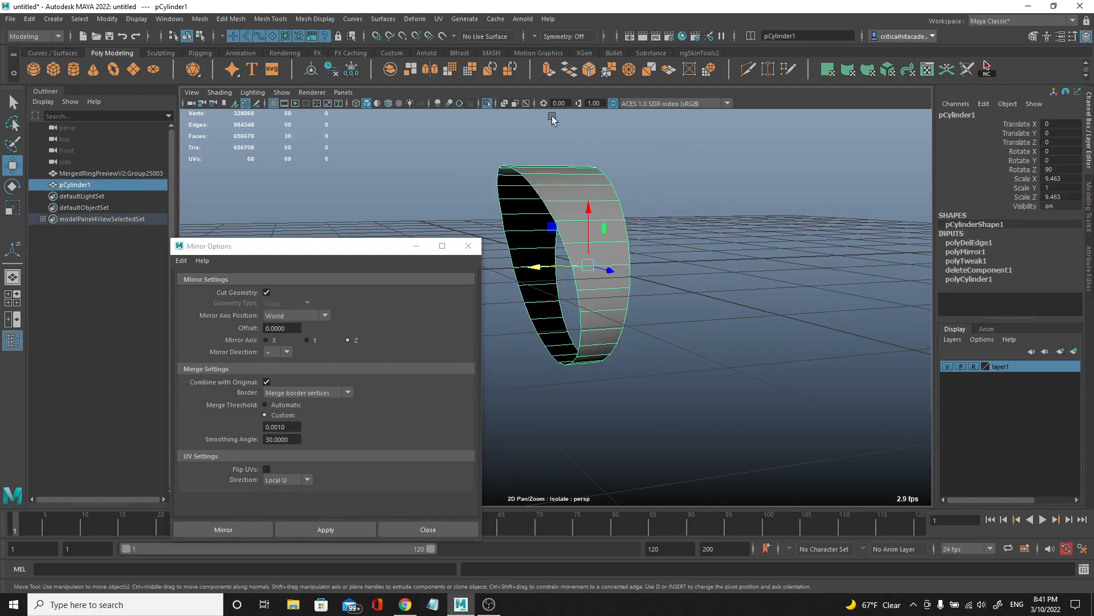
pyautogui.click(488, 104)
pyautogui.moveTo(547, 217)
pyautogui.keyDown('alt'); pyautogui.mouseDown()
pyautogui.moveTo(584, 261)
pyautogui.moveTo(559, 285)
pyautogui.moveTo(557, 310)
pyautogui.moveTo(622, 178)
pyautogui.moveTo(642, 289)
pyautogui.moveTo(618, 246)
pyautogui.moveTo(559, 249)
pyautogui.moveTo(733, 237)
pyautogui.moveTo(599, 248)
pyautogui.moveTo(511, 237)
pyautogui.mouseUp(); pyautogui.keyUp('alt')
pyautogui.scroll(5, 562, 301)
# - Reverse the normals of the whole band
pyautogui.moveTo(511, 237); pyautogui.dragTo(486, 160, button='right')
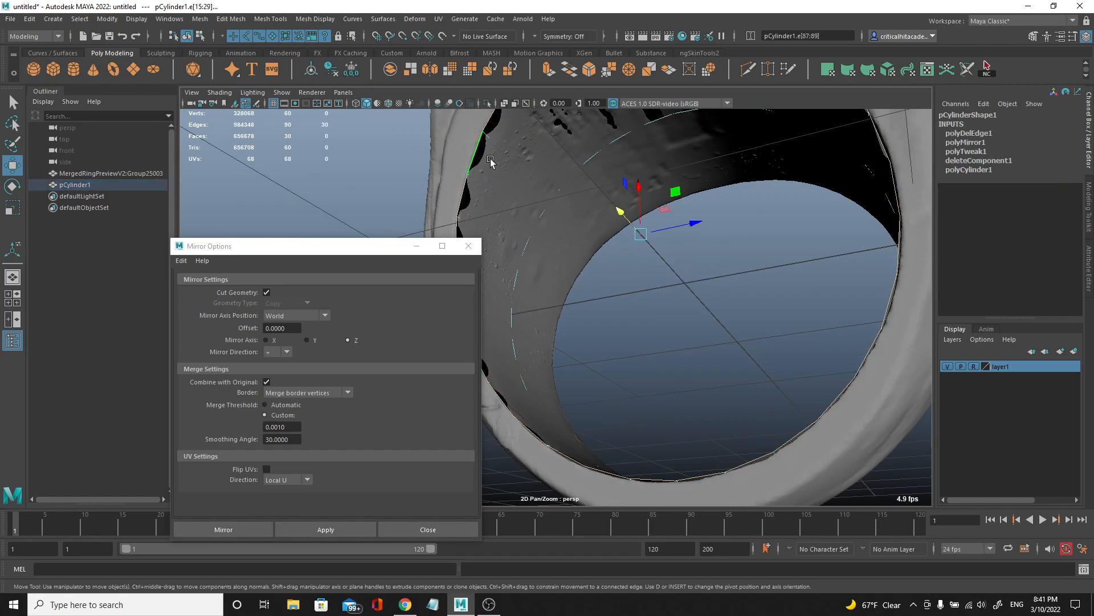
pyautogui.keyDown('alt'); pyautogui.moveTo(485, 163); pyautogui.dragTo(598, 252); pyautogui.keyUp('alt')
pyautogui.moveTo(598, 252); pyautogui.dragTo(649, 223, button='right')
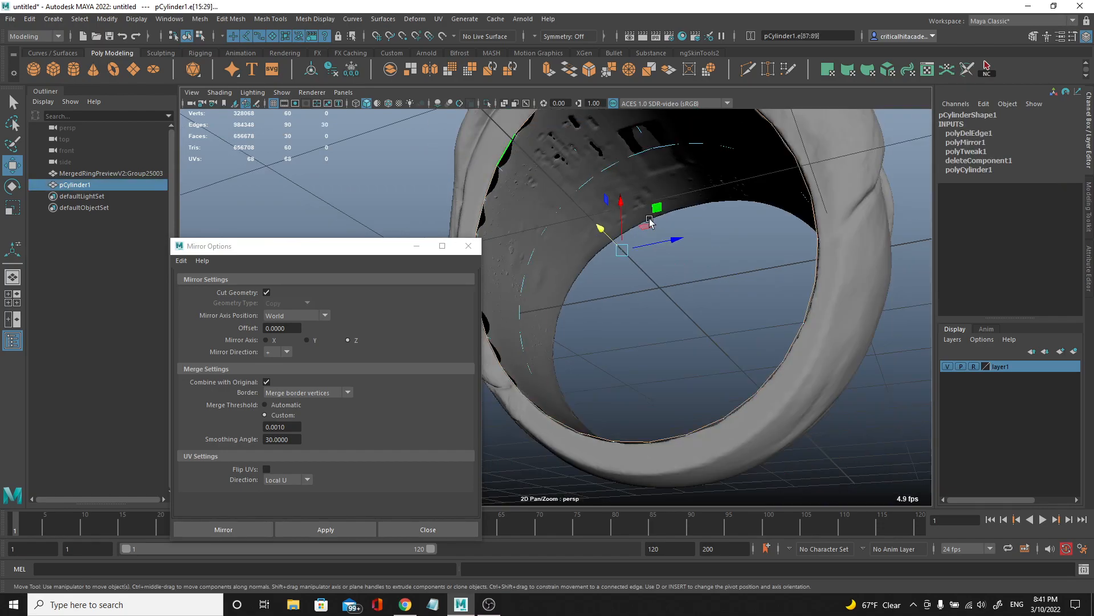
pyautogui.click(299, 19)
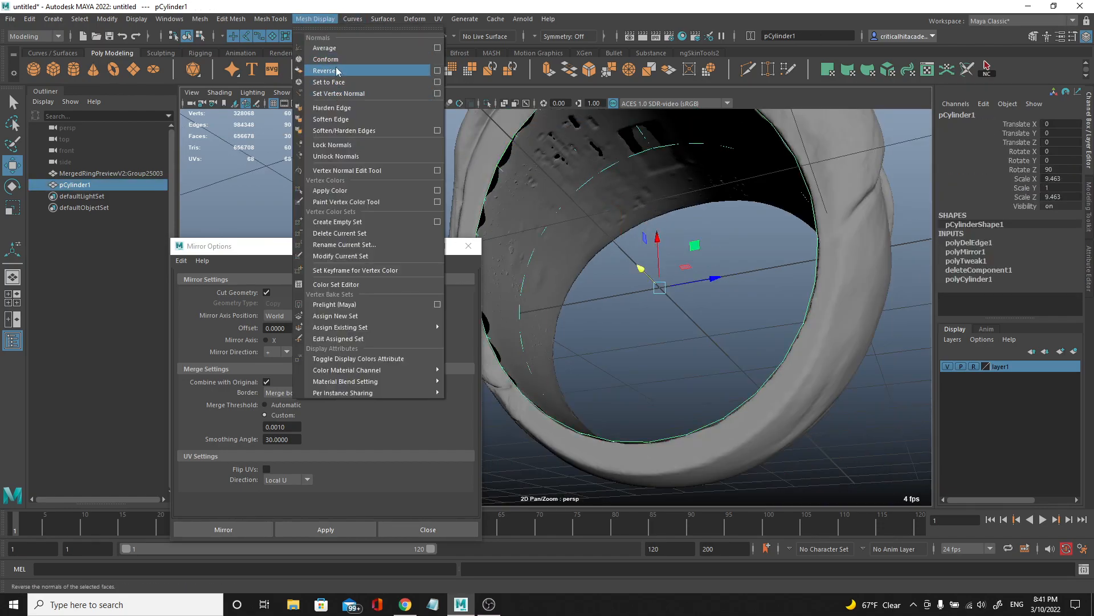
pyautogui.click(319, 70)
# - Extrude the band's border edge loop outward over the ring's rim with a thickness of -1.33
pyautogui.moveTo(511, 166); pyautogui.dragTo(508, 149, button='right')
pyautogui.scroll(-4, 547, 171)
pyautogui.keyDown('alt'); pyautogui.moveTo(570, 182); pyautogui.dragTo(566, 230); pyautogui.keyUp('alt')
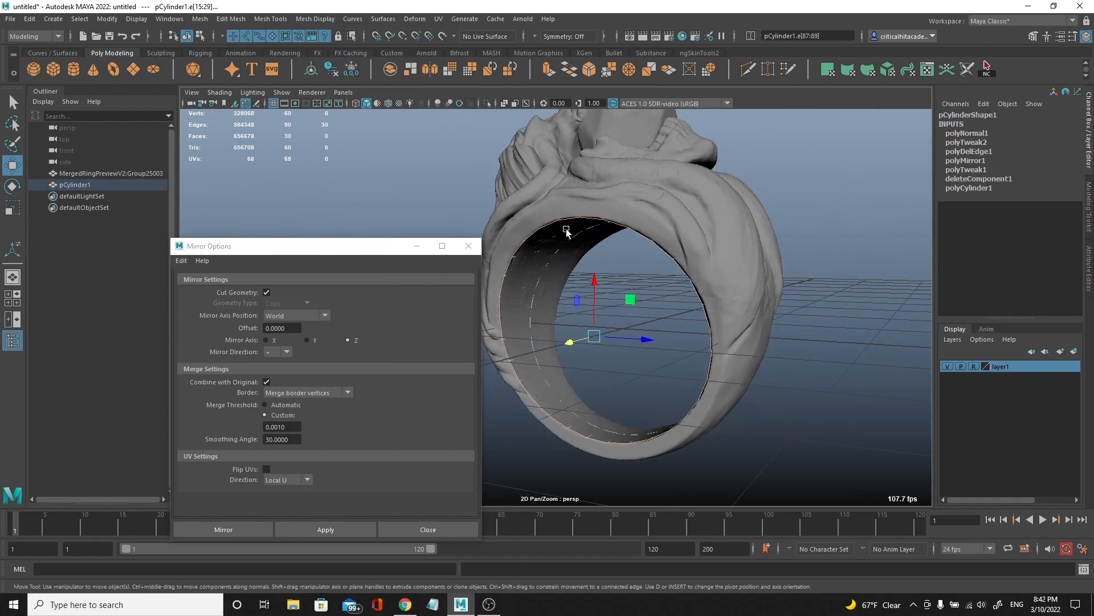
pyautogui.hotkey('ctrl', 'e')
pyautogui.keyDown('alt'); pyautogui.moveTo(656, 342); pyautogui.dragTo(713, 377); pyautogui.keyUp('alt')
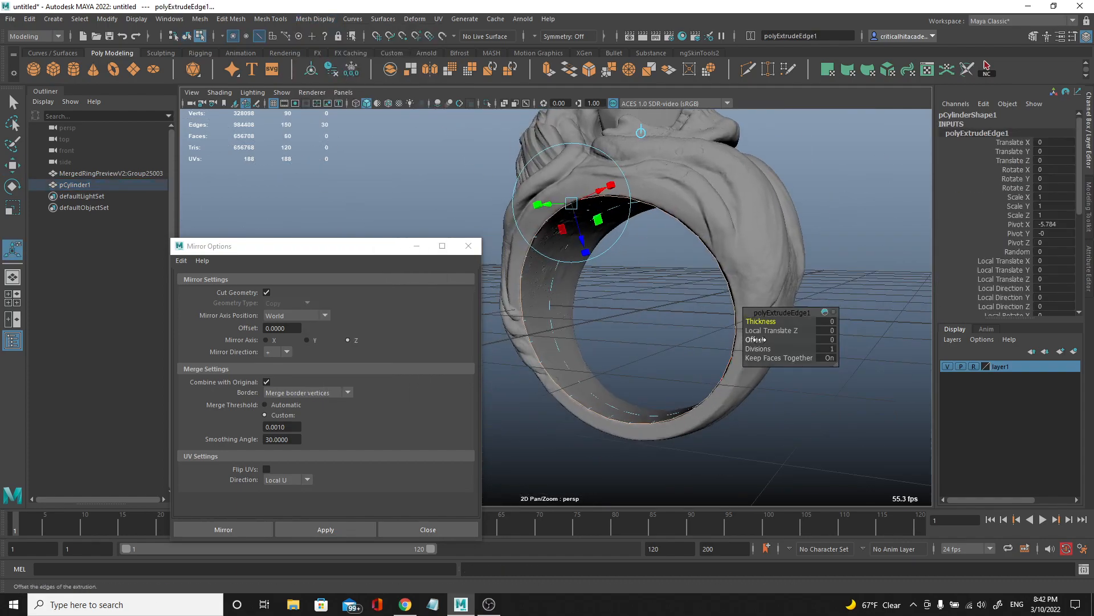
pyautogui.moveTo(768, 339); pyautogui.dragTo(696, 318)
pyautogui.hotkey('ctrl', 'z')
pyautogui.hotkey('ctrl', 'z')
pyautogui.scroll(5, 674, 310)
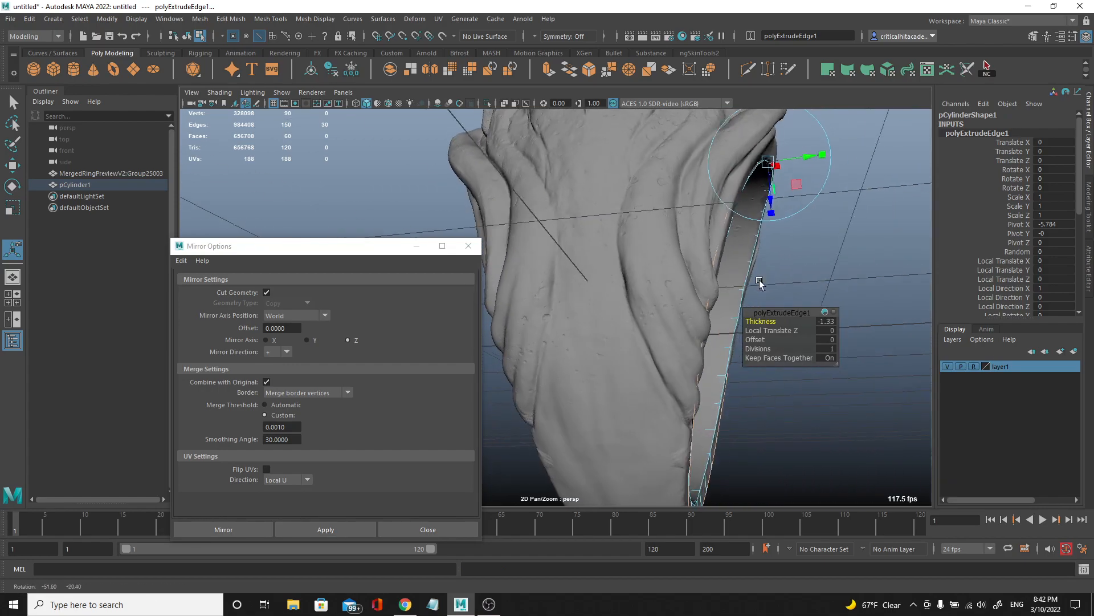
pyautogui.keyDown('alt'); pyautogui.moveTo(695, 318); pyautogui.dragTo(625, 312, button='middle'); pyautogui.keyUp('alt')
pyautogui.keyDown('alt'); pyautogui.moveTo(625, 313); pyautogui.dragTo(712, 315); pyautogui.keyUp('alt')
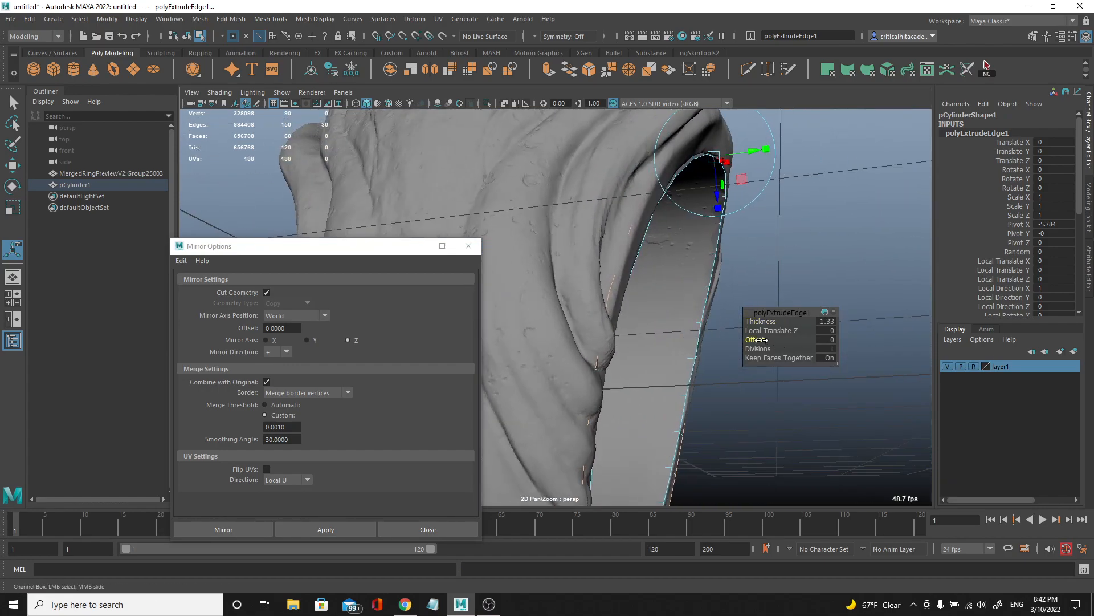
pyautogui.moveTo(769, 339); pyautogui.dragTo(418, 306)
pyautogui.moveTo(481, 267); pyautogui.dragTo(469, 267)
# - Rotate the extruded border edges slightly in the front view to match the slope of the ring's side
pyautogui.keyDown('alt'); pyautogui.moveTo(484, 267); pyautogui.dragTo(481, 159); pyautogui.keyUp('alt')
pyautogui.press('w')
pyautogui.press('e')
pyautogui.press('space')
pyautogui.moveTo(592, 226); pyautogui.dragTo(620, 227)
pyautogui.press('space')
pyautogui.moveTo(631, 281); pyautogui.dragTo(632, 303)
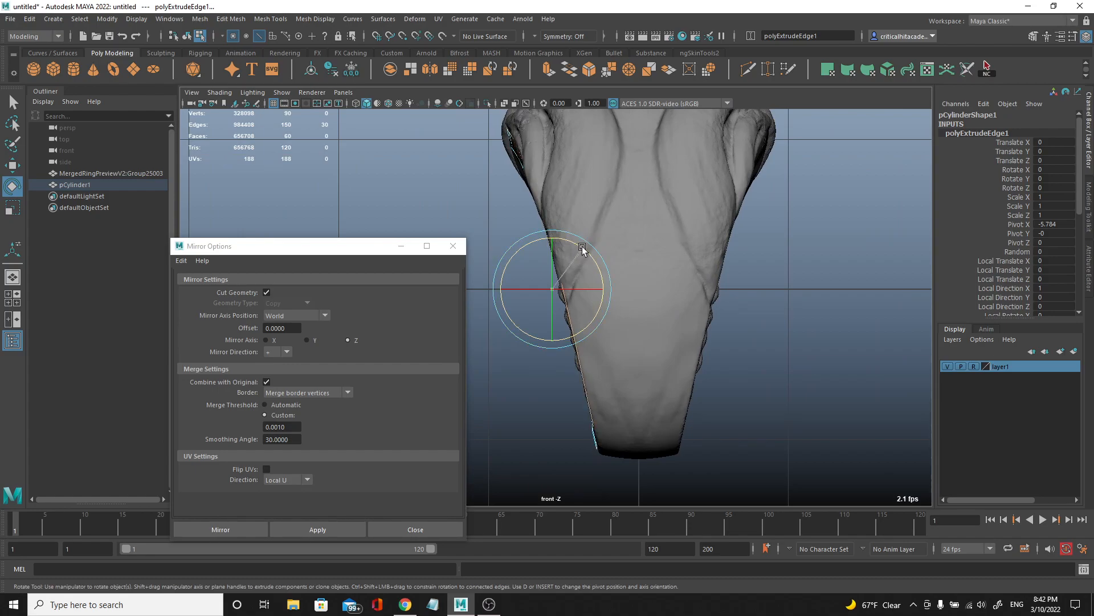
pyautogui.press('space')
pyautogui.moveTo(639, 258); pyautogui.dragTo(733, 280)
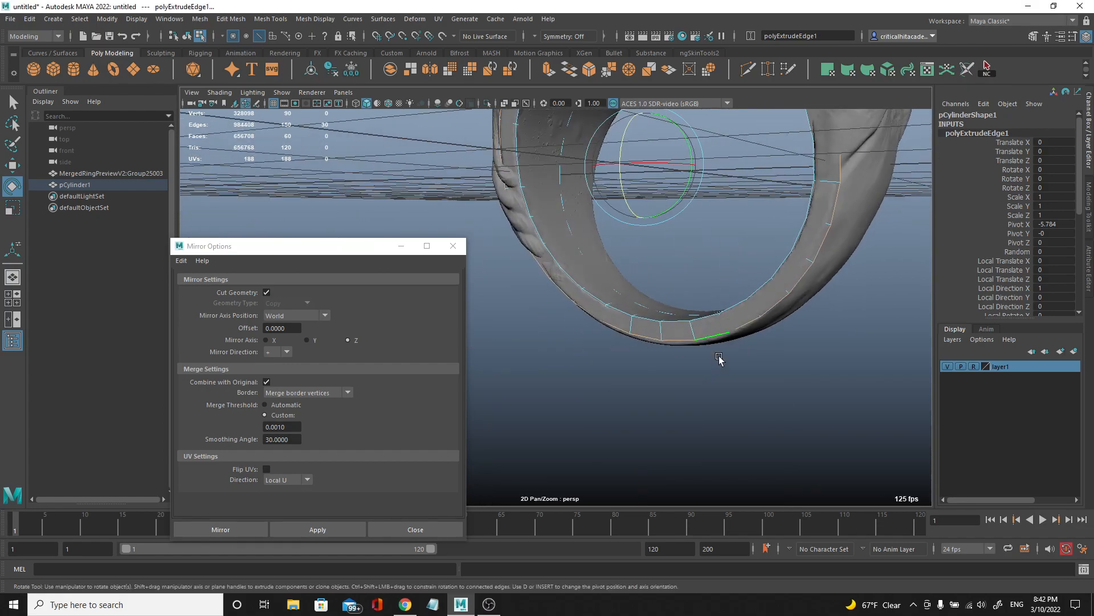
# - Bevel the edge loop where the band's inner wall meets the extruded rim, with a fraction of 0.24
pyautogui.click(719, 350)
pyautogui.keyDown('alt'); pyautogui.moveTo(719, 348); pyautogui.dragTo(696, 423, button='middle'); pyautogui.keyUp('alt')
pyautogui.keyDown('alt'); pyautogui.moveTo(697, 425); pyautogui.dragTo(712, 199); pyautogui.keyUp('alt')
pyautogui.doubleClick(710, 188)
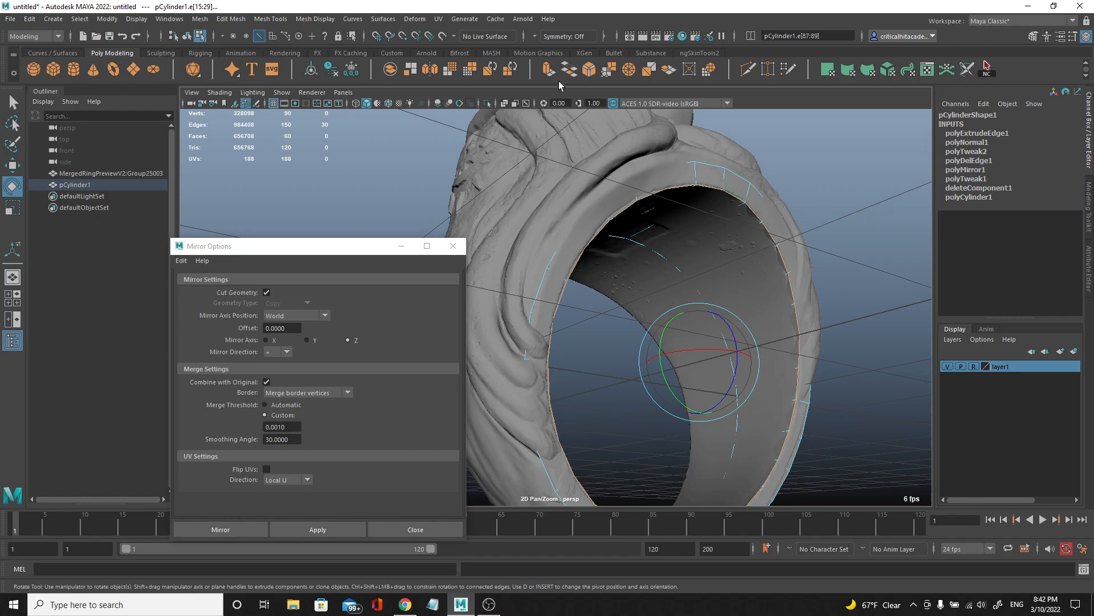
pyautogui.click(591, 71)
pyautogui.keyDown('alt'); pyautogui.moveTo(747, 215); pyautogui.dragTo(694, 231, button='middle'); pyautogui.keyUp('alt')
pyautogui.moveTo(762, 318); pyautogui.dragTo(744, 318)
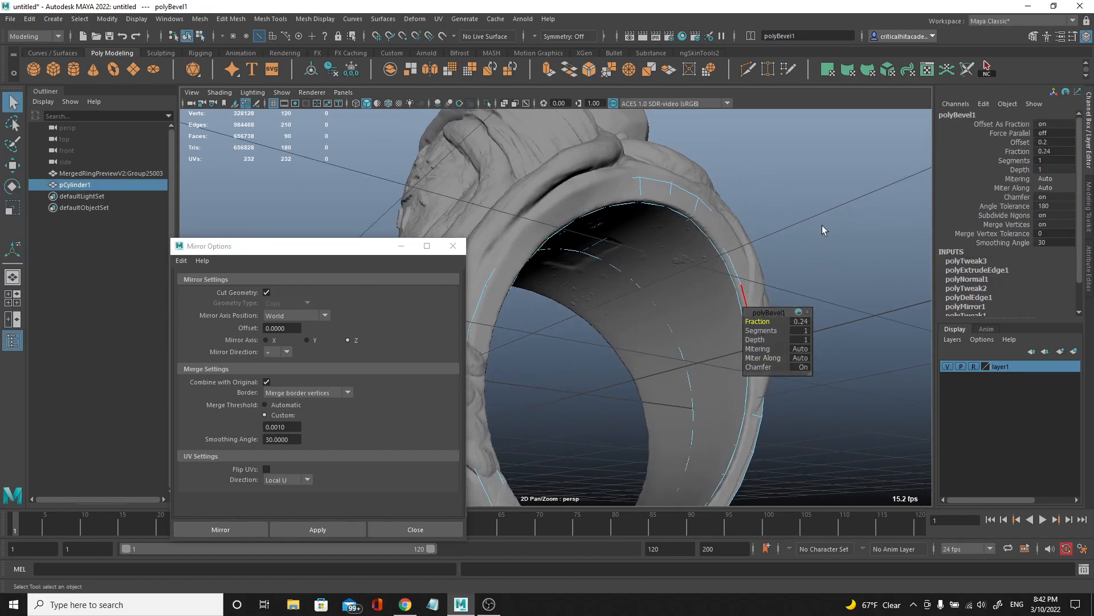
pyautogui.press('q')
# - Isolate the band to soften all of its edges, and close the mirror options
pyautogui.click(702, 272)
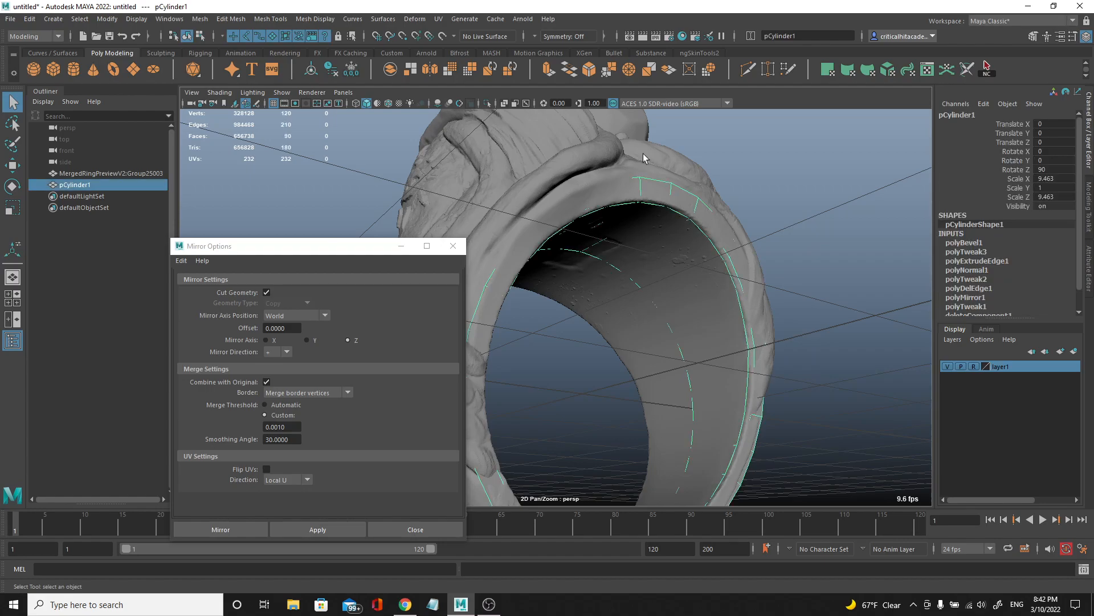
pyautogui.click(485, 102)
pyautogui.click(746, 192)
pyautogui.moveTo(747, 192)
pyautogui.keyDown('alt'); pyautogui.mouseDown()
pyautogui.moveTo(625, 271)
pyautogui.moveTo(586, 235)
pyautogui.mouseUp(); pyautogui.keyUp('alt')
pyautogui.click(586, 235)
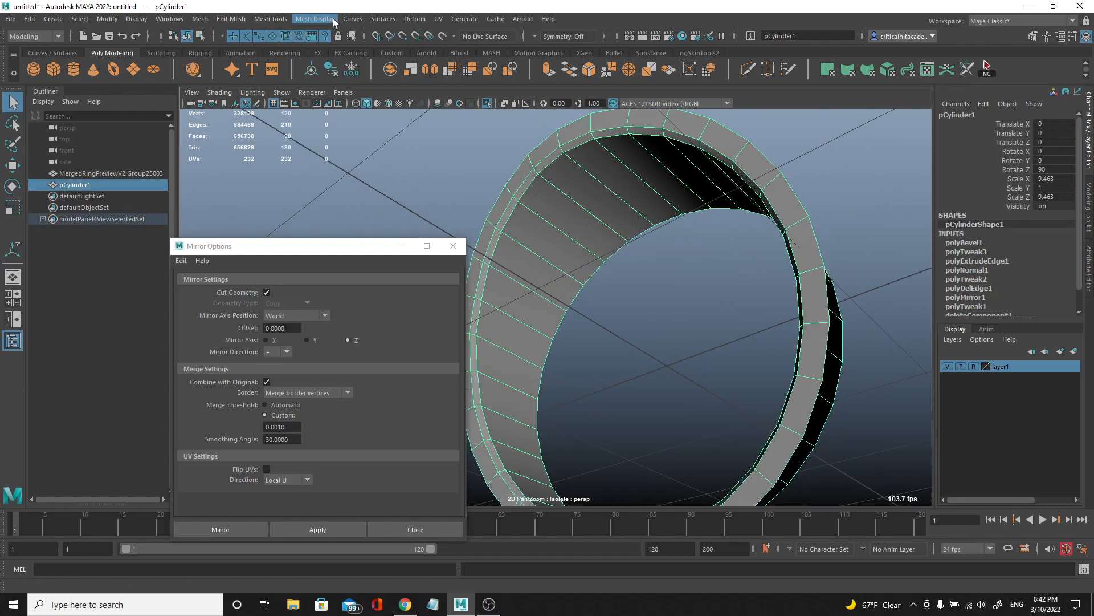
pyautogui.click(336, 21)
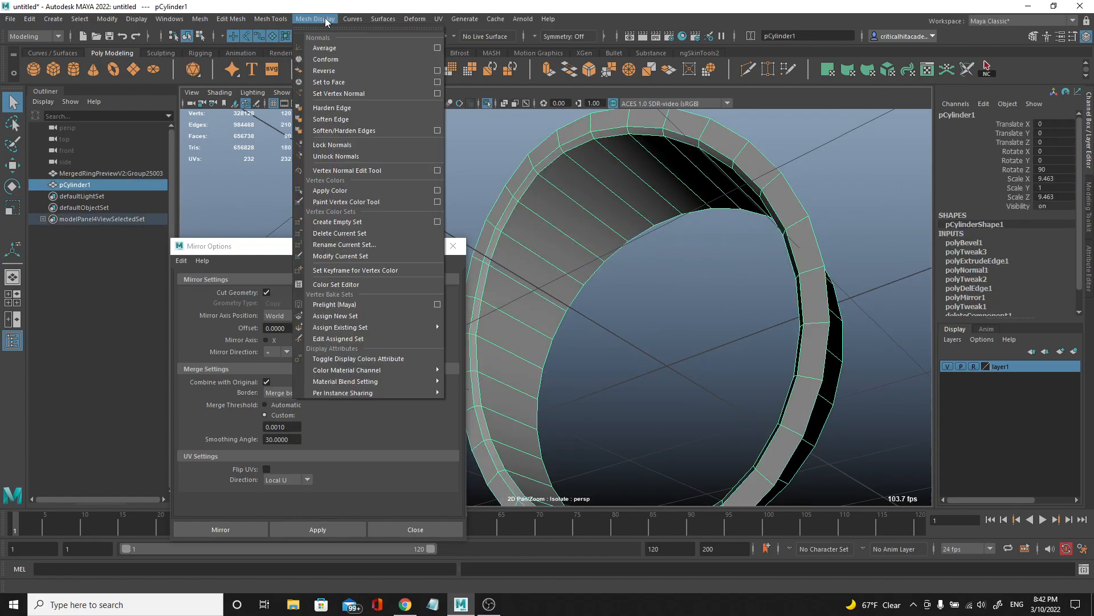
pyautogui.click(336, 121)
pyautogui.click(629, 296)
pyautogui.scroll(-5, 630, 298)
pyautogui.keyDown('alt'); pyautogui.moveTo(631, 299); pyautogui.dragTo(638, 194); pyautogui.keyUp('alt')
pyautogui.scroll(5, 738, 337)
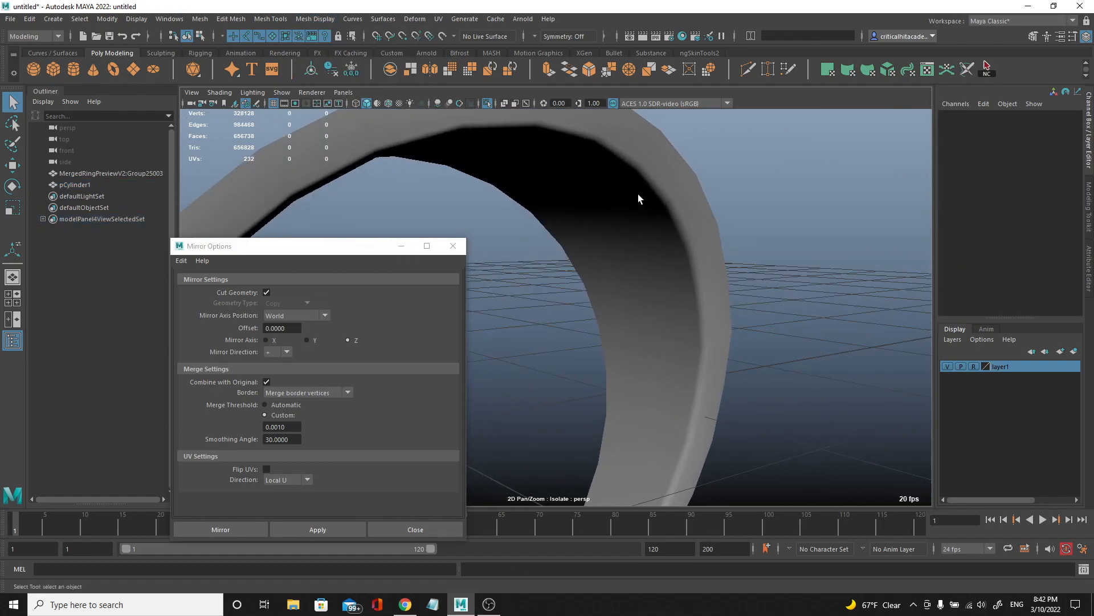
pyautogui.click(453, 251)
# - Examine the softened shading of the isolated band and its bevelled rim from several angles
pyautogui.scroll(-5, 491, 224)
pyautogui.keyDown('alt'); pyautogui.moveTo(491, 224); pyautogui.dragTo(522, 192); pyautogui.keyUp('alt')
pyautogui.scroll(5, 482, 217)
pyautogui.scroll(-5, 482, 217)
pyautogui.scroll(3, 522, 192)
pyautogui.keyDown('alt'); pyautogui.moveTo(683, 415); pyautogui.dragTo(576, 348); pyautogui.keyUp('alt')
pyautogui.scroll(3, 647, 356)
pyautogui.scroll(-3, 606, 344)
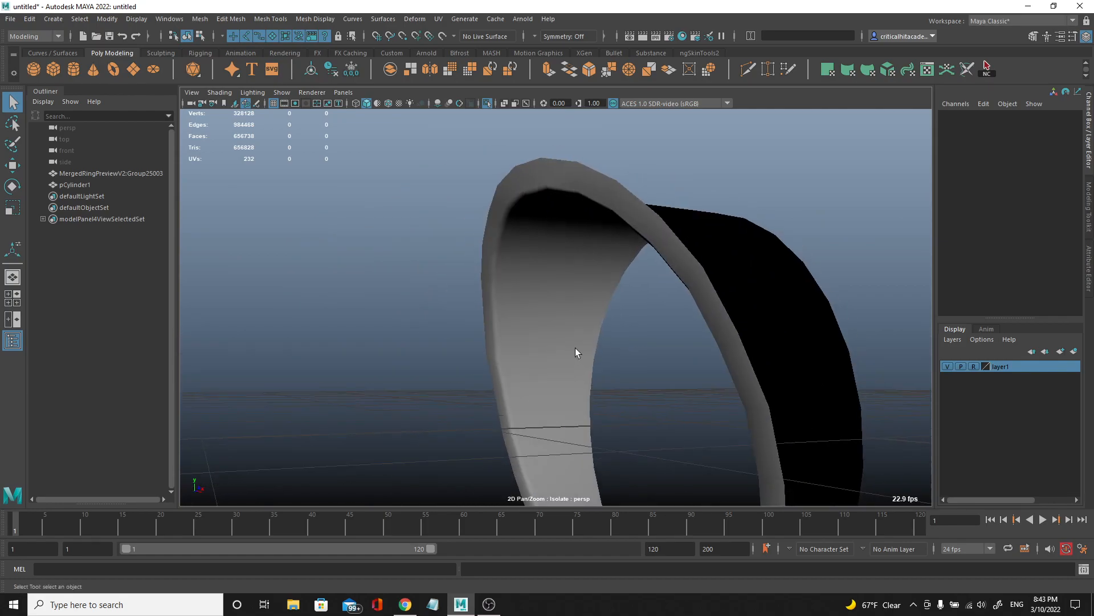
pyautogui.keyDown('alt'); pyautogui.moveTo(575, 348); pyautogui.dragTo(557, 310, button='middle'); pyautogui.keyUp('alt')
pyautogui.keyDown('alt'); pyautogui.moveTo(558, 314); pyautogui.dragTo(632, 224); pyautogui.keyUp('alt')
pyautogui.click(758, 262)
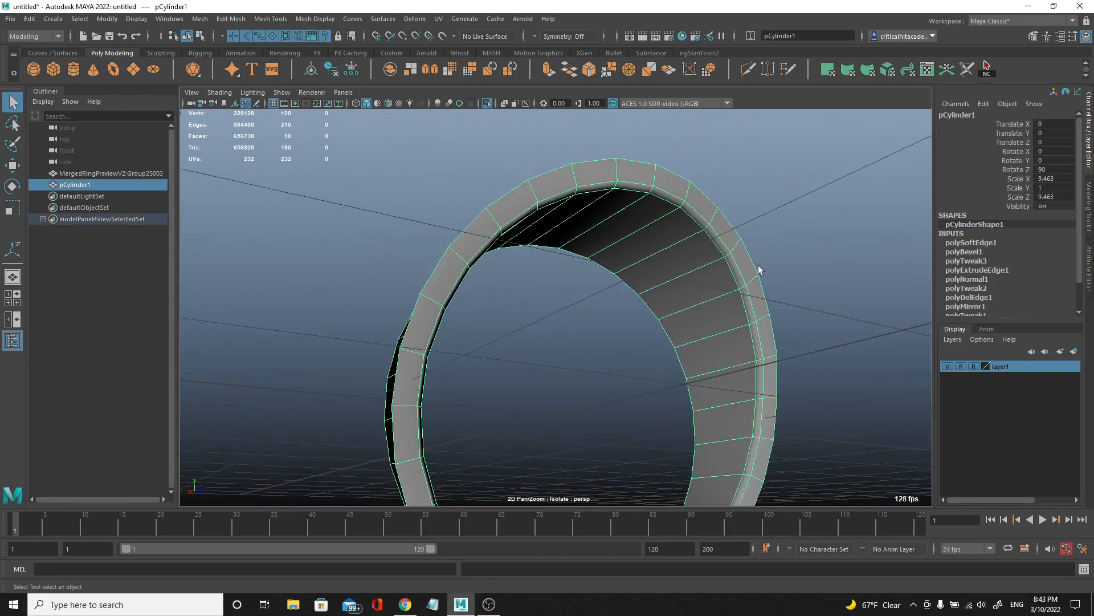
pyautogui.keyDown('alt'); pyautogui.moveTo(703, 247); pyautogui.dragTo(605, 245); pyautogui.keyUp('alt')
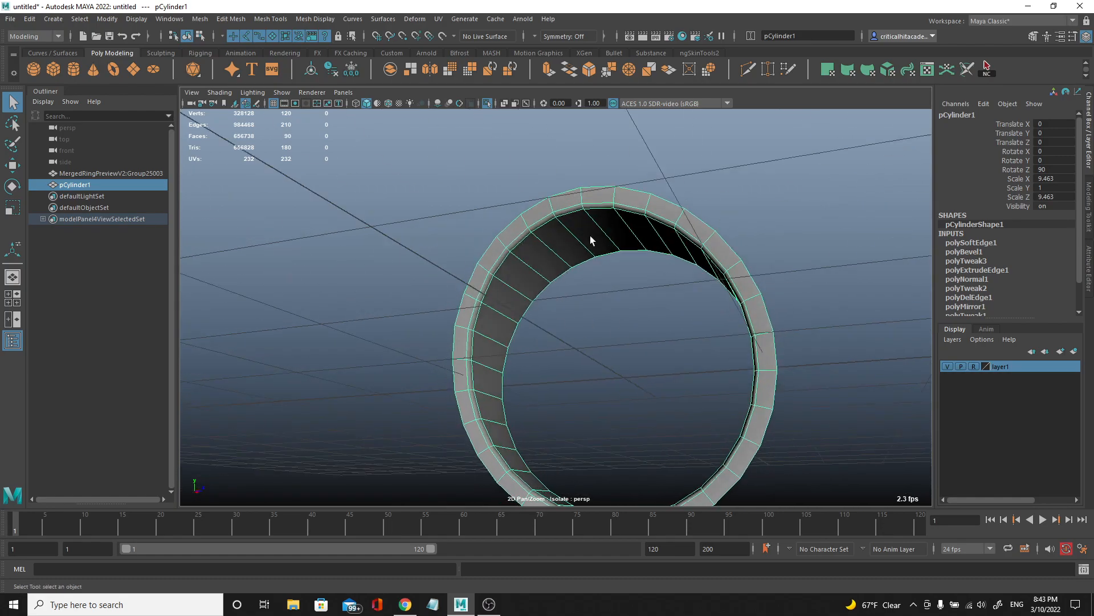
# - Show the sculpted ring again and examine how the bevelled band sits inside it
pyautogui.click(487, 103)
pyautogui.scroll(-5, 696, 229)
pyautogui.moveTo(696, 230)
pyautogui.keyDown('alt'); pyautogui.mouseDown()
pyautogui.moveTo(673, 240)
pyautogui.moveTo(672, 297)
pyautogui.moveTo(604, 256)
pyautogui.moveTo(586, 278)
pyautogui.moveTo(707, 263)
pyautogui.moveTo(522, 204)
pyautogui.moveTo(564, 248)
pyautogui.moveTo(610, 246)
pyautogui.mouseUp(); pyautogui.keyUp('alt')
pyautogui.scroll(6, 673, 298)
pyautogui.scroll(-5, 604, 255)
pyautogui.scroll(4, 593, 282)
pyautogui.scroll(-5, 684, 271)
pyautogui.scroll(4, 522, 204)
pyautogui.keyDown('alt'); pyautogui.moveTo(610, 246); pyautogui.dragTo(581, 247, button='middle'); pyautogui.keyUp('alt')
pyautogui.scroll(2, 622, 173)
pyautogui.click(750, 73)
pyautogui.hotkey('ctrl', '1')
pyautogui.press('q')
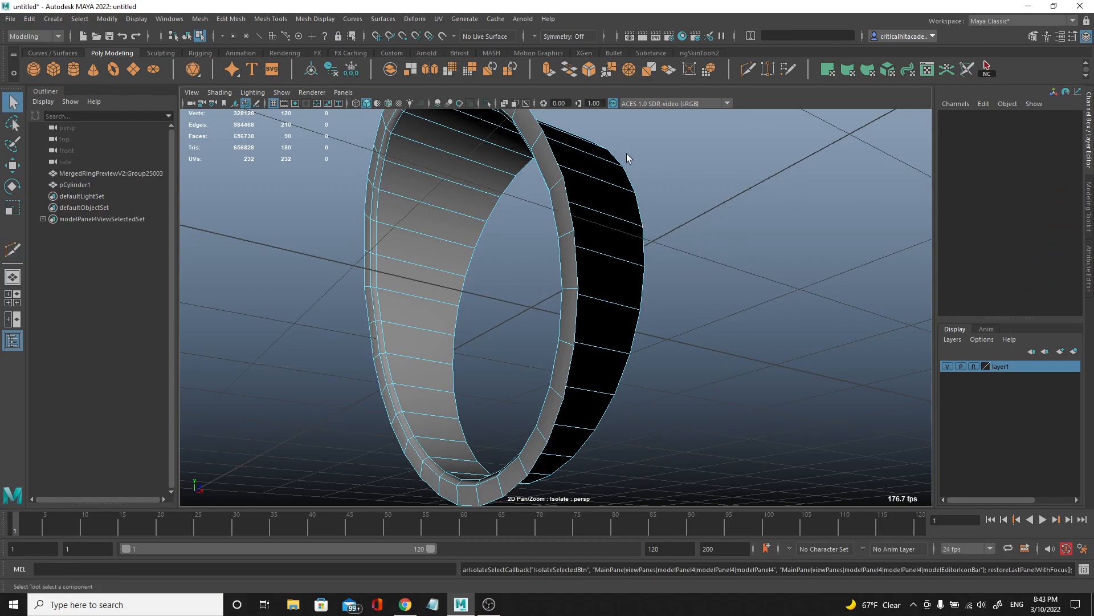
pyautogui.moveTo(540, 149); pyautogui.dragTo(634, 121, button='right')
pyautogui.click(635, 121)
pyautogui.click(531, 123)
pyautogui.click(487, 106)
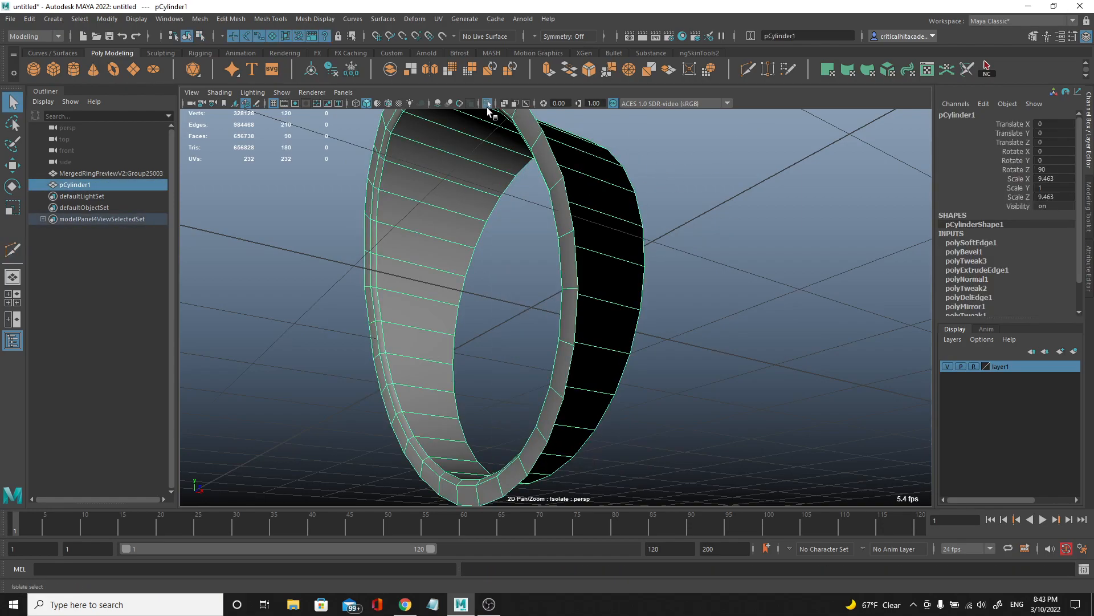
pyautogui.scroll(-5, 507, 176)
pyautogui.click(488, 104)
# - Turn off reference mode on the ring's layer1 and make the sculpted ring a live surface
pyautogui.click(608, 181)
pyautogui.keyDown('alt'); pyautogui.moveTo(608, 180); pyautogui.dragTo(528, 283); pyautogui.keyUp('alt')
pyautogui.keyDown('alt'); pyautogui.moveTo(580, 243); pyautogui.dragTo(547, 233); pyautogui.keyUp('alt')
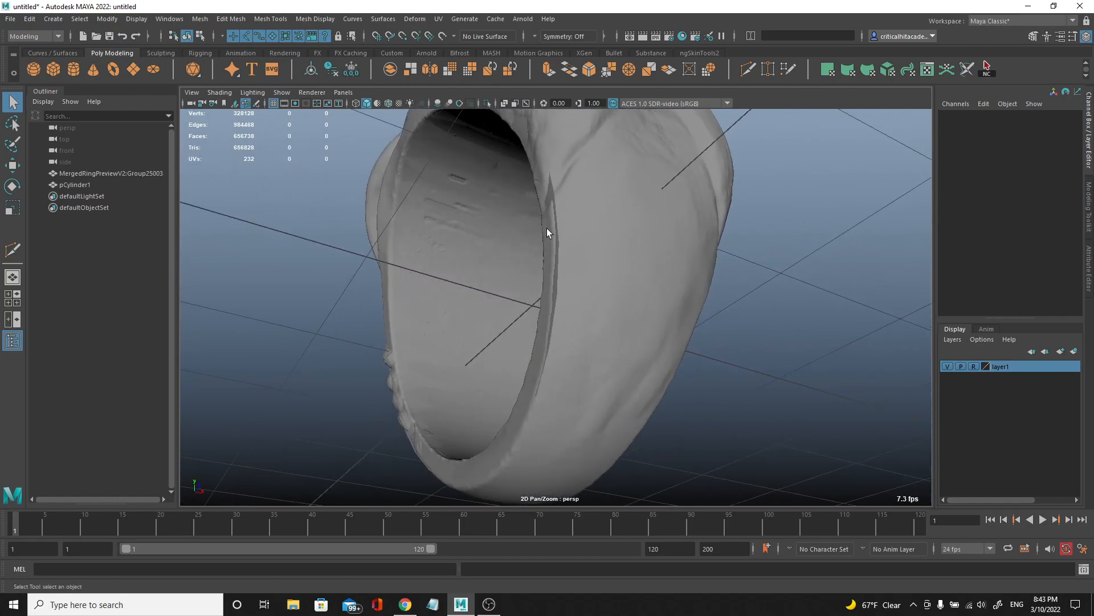
pyautogui.click(553, 190)
pyautogui.click(616, 152)
pyautogui.click(668, 197)
pyautogui.click(443, 36)
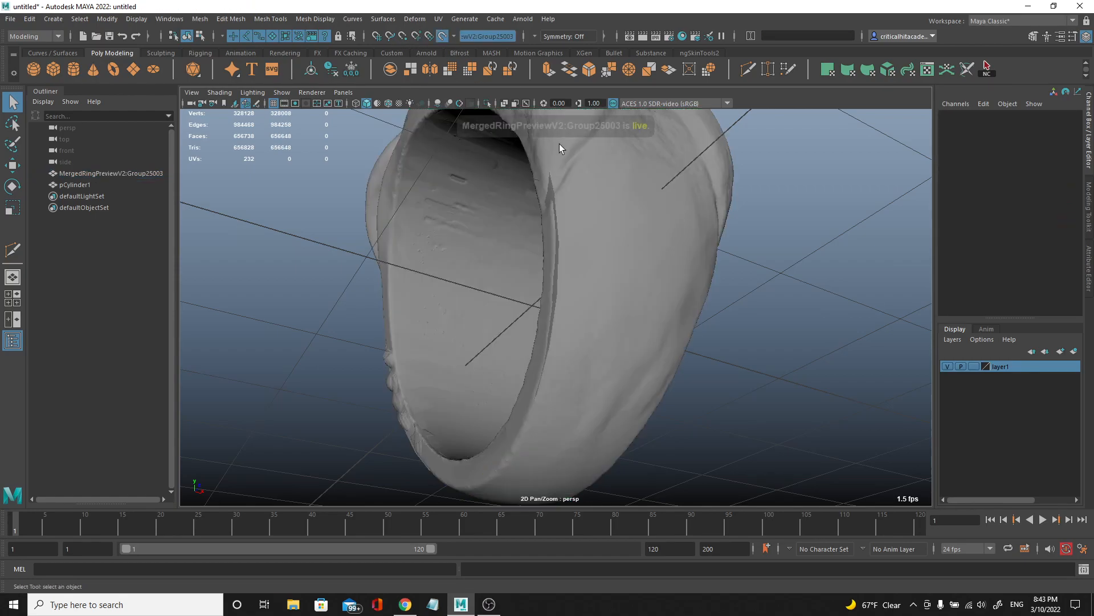
# - Use Quad Draw on the band to fill seven quads along the ring's outer surface, starting beside the extruded rim
pyautogui.click(560, 144)
pyautogui.click(789, 69)
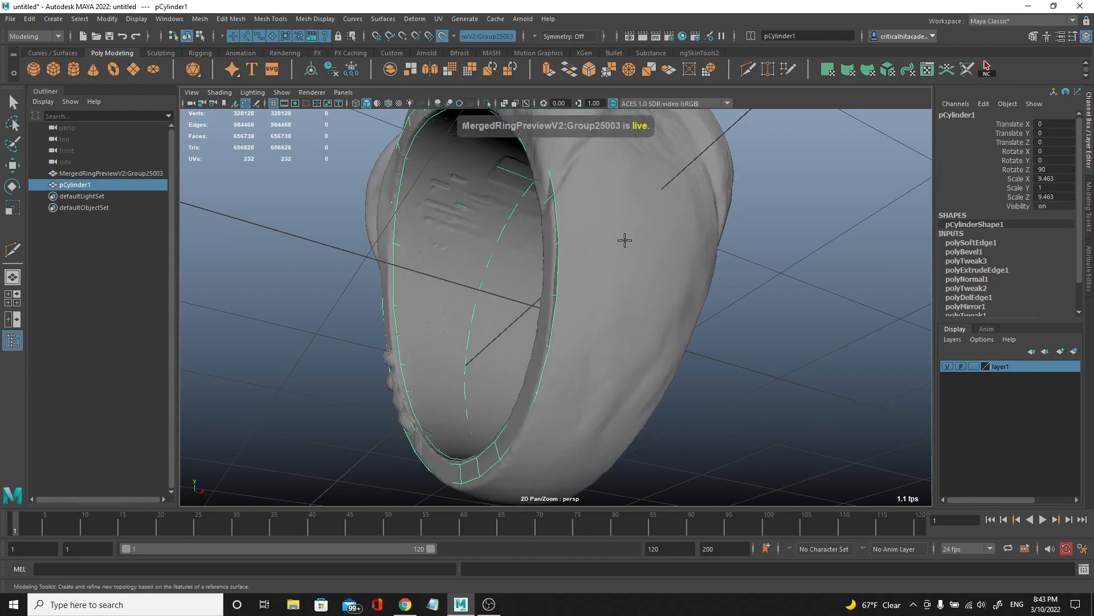
pyautogui.scroll(-3, 613, 240)
pyautogui.keyDown('alt'); pyautogui.moveTo(613, 240); pyautogui.dragTo(557, 259); pyautogui.keyUp('alt')
pyautogui.keyDown('alt'); pyautogui.moveTo(557, 259); pyautogui.dragTo(608, 253, button='middle'); pyautogui.keyUp('alt')
pyautogui.scroll(2, 609, 253)
pyautogui.moveTo(609, 253)
pyautogui.keyDown('alt'); pyautogui.mouseDown()
pyautogui.moveTo(608, 232)
pyautogui.moveTo(689, 262)
pyautogui.moveTo(576, 224)
pyautogui.moveTo(642, 280)
pyautogui.moveTo(607, 370)
pyautogui.moveTo(611, 400)
pyautogui.mouseUp(); pyautogui.keyUp('alt')
pyautogui.keyDown('shift'); pyautogui.click(703, 255); pyautogui.keyUp('shift')
pyautogui.keyDown('shift'); pyautogui.click(694, 237); pyautogui.keyUp('shift')
pyautogui.keyDown('shift'); pyautogui.click(695, 283); pyautogui.keyUp('shift')
pyautogui.keyDown('shift'); pyautogui.click(582, 215); pyautogui.keyUp('shift')
pyautogui.keyDown('shift'); pyautogui.click(644, 276); pyautogui.keyUp('shift')
pyautogui.keyDown('shift'); pyautogui.click(600, 305); pyautogui.keyUp('shift')
pyautogui.keyDown('shift'); pyautogui.click(632, 393); pyautogui.keyUp('shift')
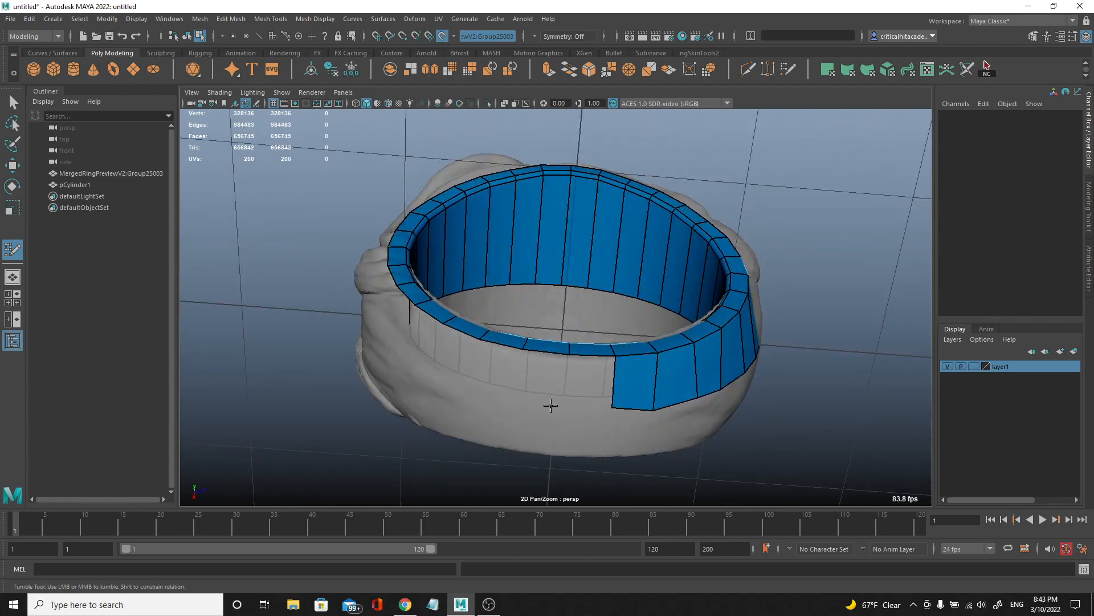
# - Continue the row of outer quads along the rim toward the skull side with six more quads
pyautogui.keyDown('shift'); pyautogui.click(593, 397); pyautogui.keyUp('shift')
pyautogui.keyDown('shift'); pyautogui.click(539, 389); pyautogui.keyUp('shift')
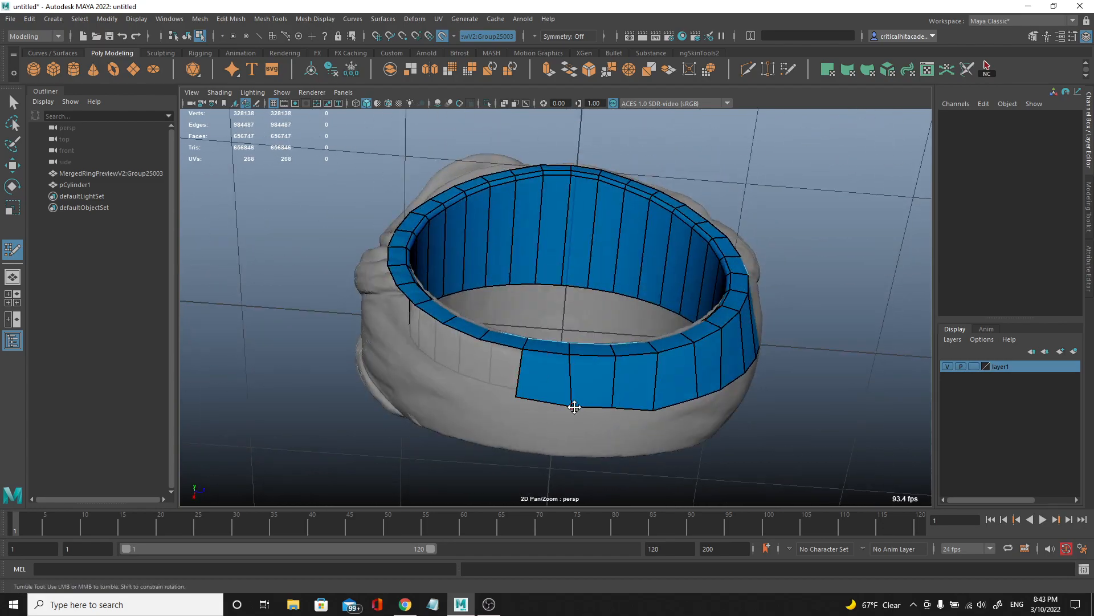
pyautogui.keyDown('alt'); pyautogui.moveTo(562, 396); pyautogui.dragTo(469, 372); pyautogui.keyUp('alt')
pyautogui.keyDown('shift'); pyautogui.click(497, 358); pyautogui.keyUp('shift')
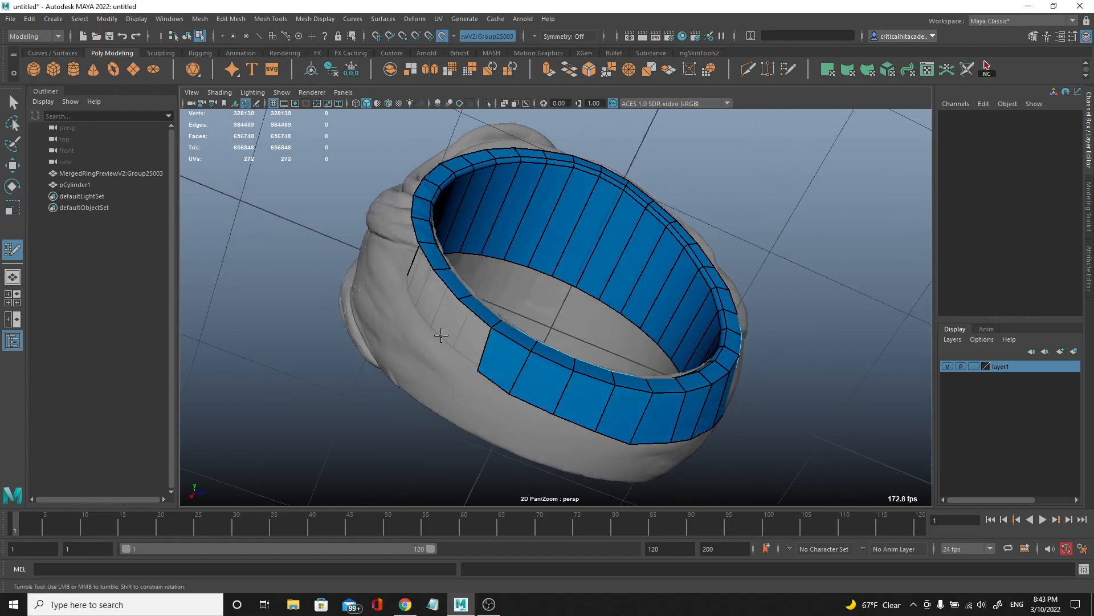
pyautogui.keyDown('shift'); pyautogui.click(443, 334); pyautogui.keyUp('shift')
pyautogui.moveTo(444, 334)
pyautogui.keyDown('alt'); pyautogui.mouseDown()
pyautogui.moveTo(486, 306)
pyautogui.moveTo(467, 310)
pyautogui.moveTo(489, 349)
pyautogui.mouseUp(); pyautogui.keyUp('alt')
pyautogui.keyDown('shift'); pyautogui.click(503, 316); pyautogui.keyUp('shift')
pyautogui.scroll(3, 488, 349)
pyautogui.keyDown('alt'); pyautogui.moveTo(396, 308); pyautogui.dragTo(432, 279, button='middle'); pyautogui.keyUp('alt')
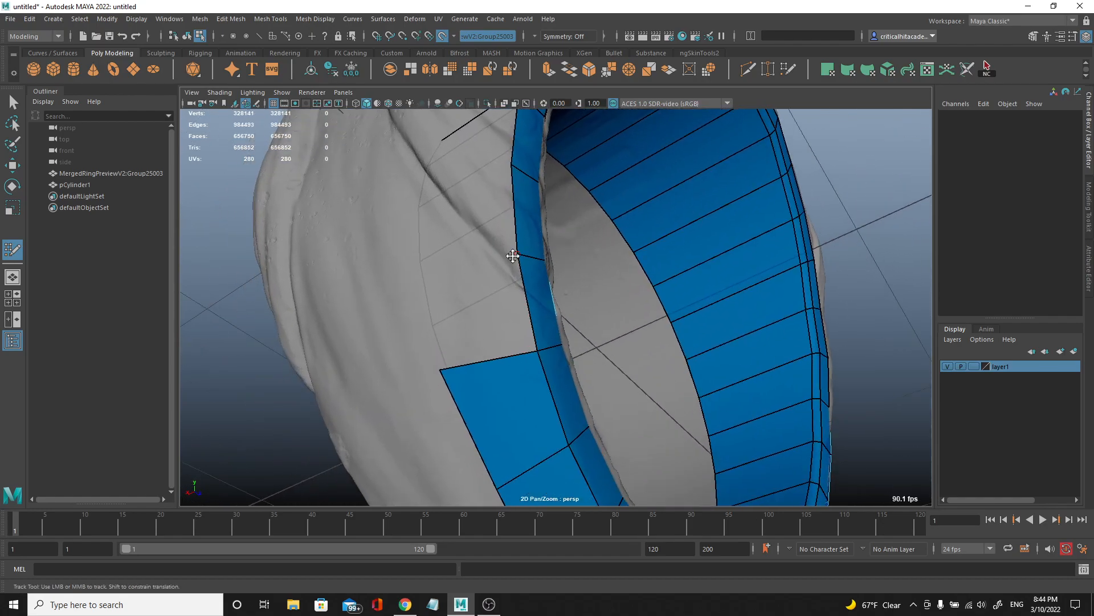
pyautogui.keyDown('shift'); pyautogui.click(459, 313); pyautogui.keyUp('shift')
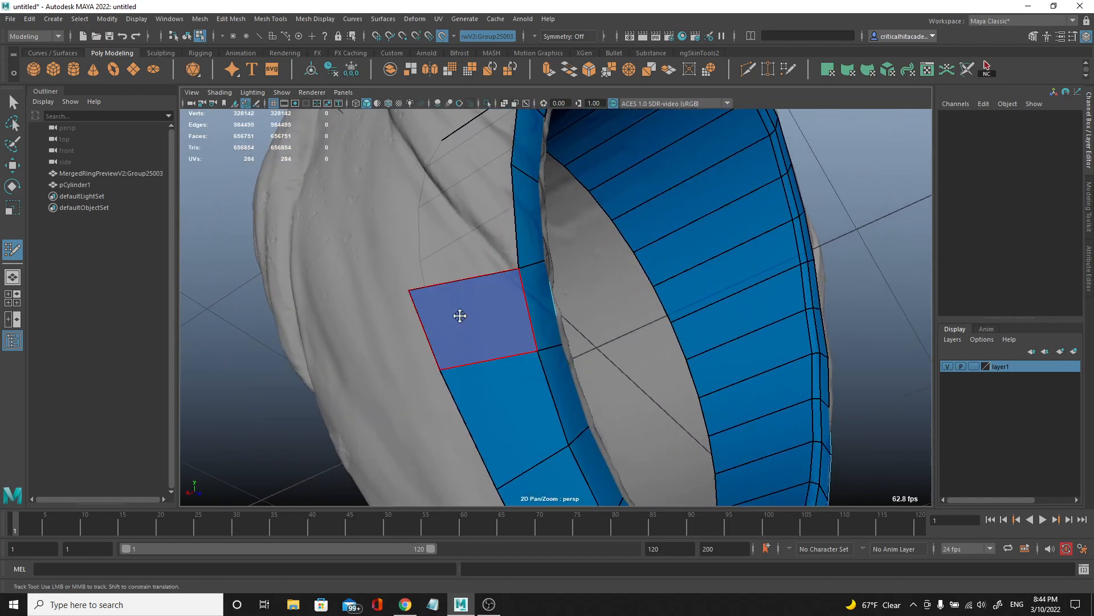
# - Widen the outer quad row by moving its free edge vertices toward the ring's centre line
pyautogui.scroll(-5, 519, 287)
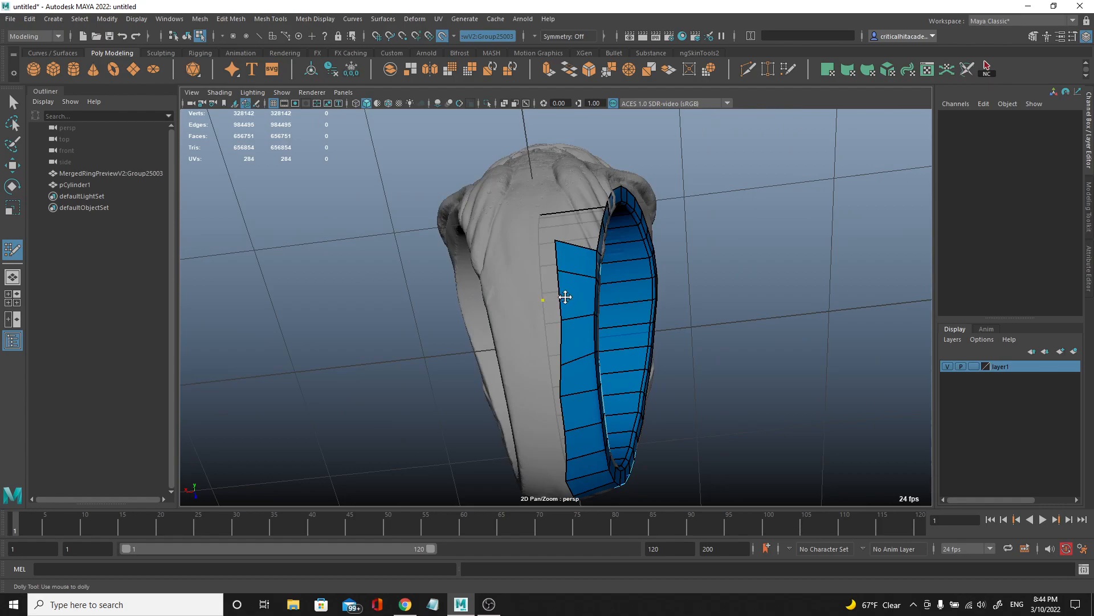
pyautogui.hotkey('ctrl', 'z')
pyautogui.moveTo(558, 290); pyautogui.dragTo(547, 291)
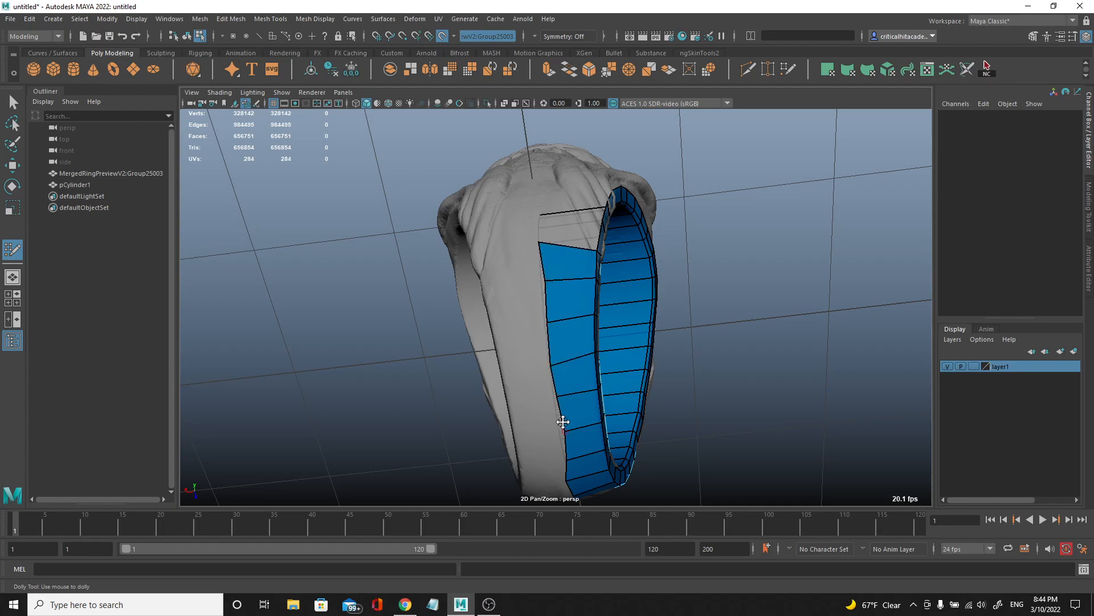
# - Start a separate Quad Draw patch of two quads on the sculpted fold of the ring's shoulder
pyautogui.keyDown('alt'); pyautogui.moveTo(558, 403); pyautogui.dragTo(601, 349); pyautogui.keyUp('alt')
pyautogui.moveTo(539, 315)
pyautogui.keyDown('alt'); pyautogui.mouseDown()
pyautogui.moveTo(496, 371)
pyautogui.moveTo(615, 238)
pyautogui.mouseUp(); pyautogui.keyUp('alt')
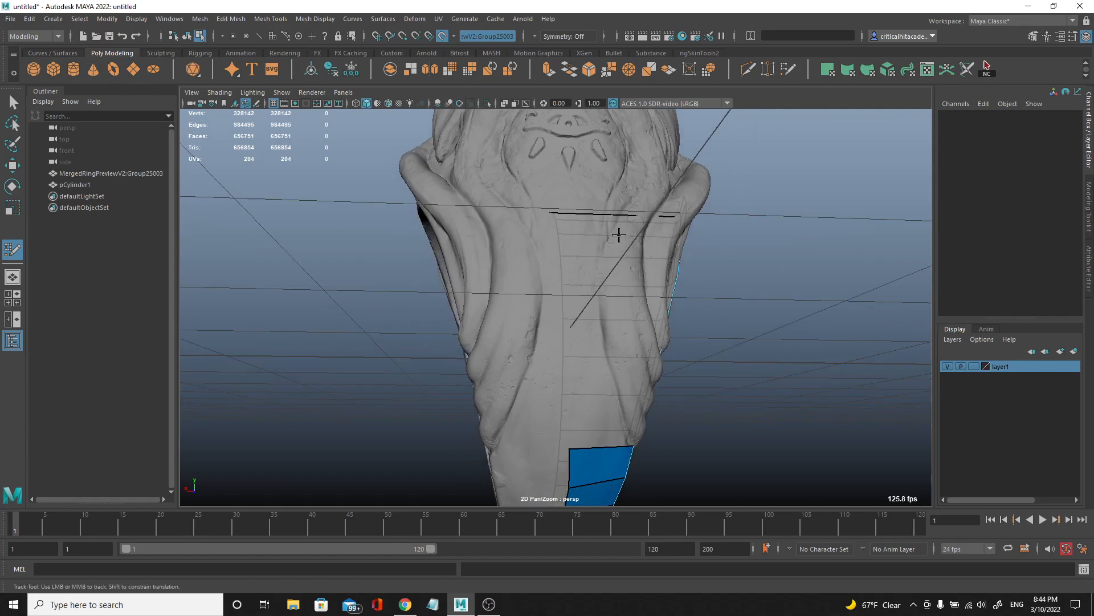
pyautogui.keyDown('alt'); pyautogui.moveTo(616, 237); pyautogui.dragTo(570, 239, button='right'); pyautogui.keyUp('alt')
pyautogui.keyDown('alt'); pyautogui.moveTo(570, 239); pyautogui.dragTo(502, 272); pyautogui.keyUp('alt')
pyautogui.keyDown('alt'); pyautogui.moveTo(502, 271); pyautogui.dragTo(510, 268, button='middle'); pyautogui.keyUp('alt')
pyautogui.keyDown('alt'); pyautogui.moveTo(510, 268); pyautogui.dragTo(556, 318, button='right'); pyautogui.keyUp('alt')
pyautogui.keyDown('alt'); pyautogui.moveTo(556, 318); pyautogui.dragTo(647, 344, button='middle'); pyautogui.keyUp('alt')
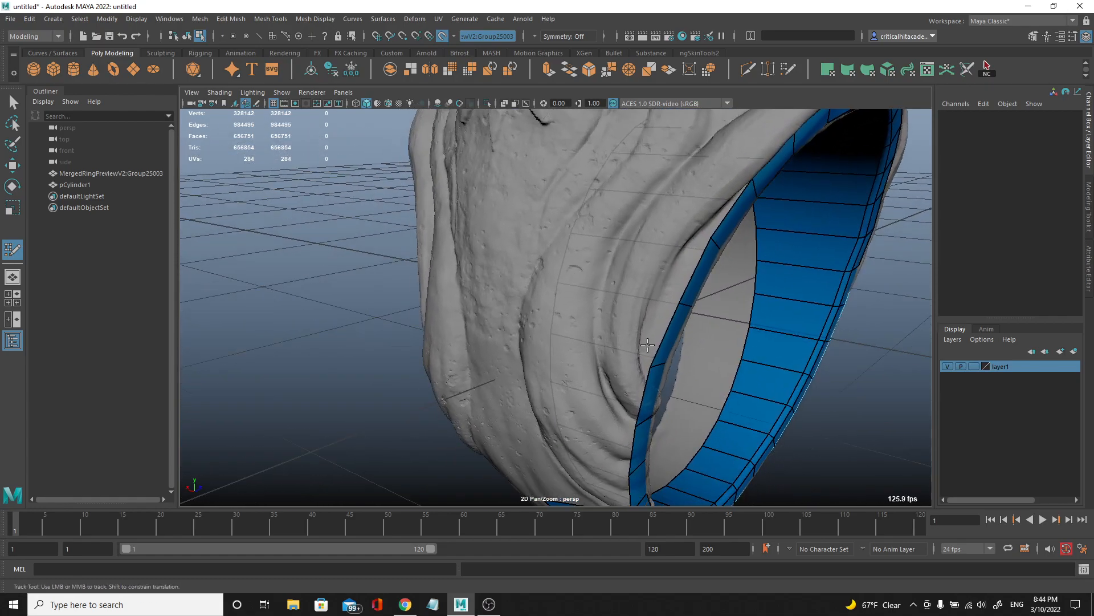
pyautogui.moveTo(597, 355)
pyautogui.keyDown('alt'); pyautogui.mouseDown()
pyautogui.moveTo(616, 331)
pyautogui.moveTo(593, 408)
pyautogui.moveTo(582, 376)
pyautogui.moveTo(593, 319)
pyautogui.moveTo(581, 330)
pyautogui.moveTo(582, 385)
pyautogui.mouseUp(); pyautogui.keyUp('alt')
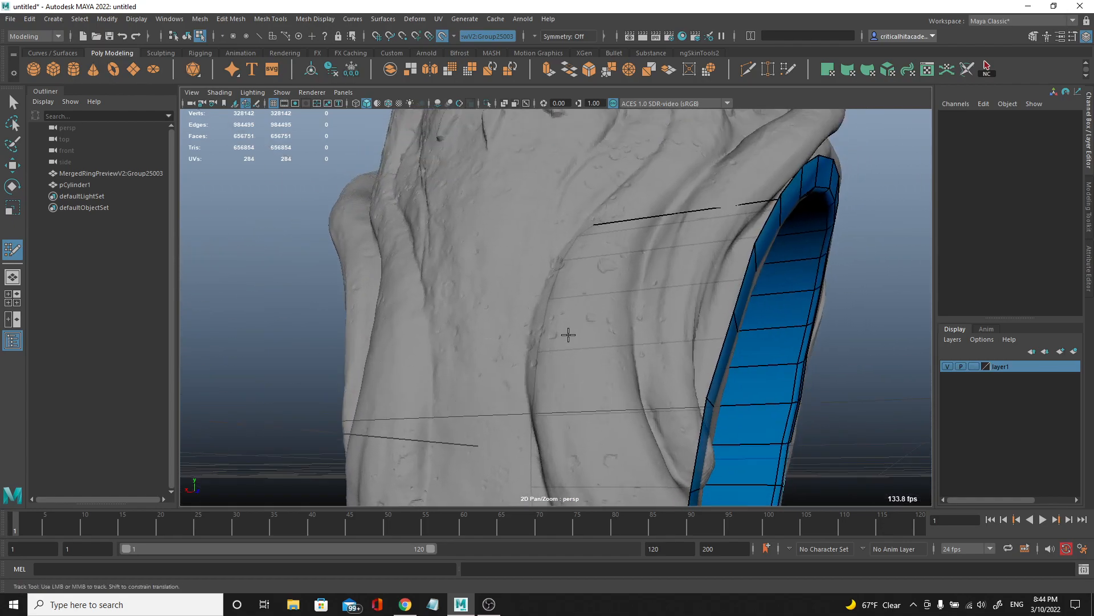
pyautogui.keyDown('shift'); pyautogui.click(587, 297); pyautogui.keyUp('shift')
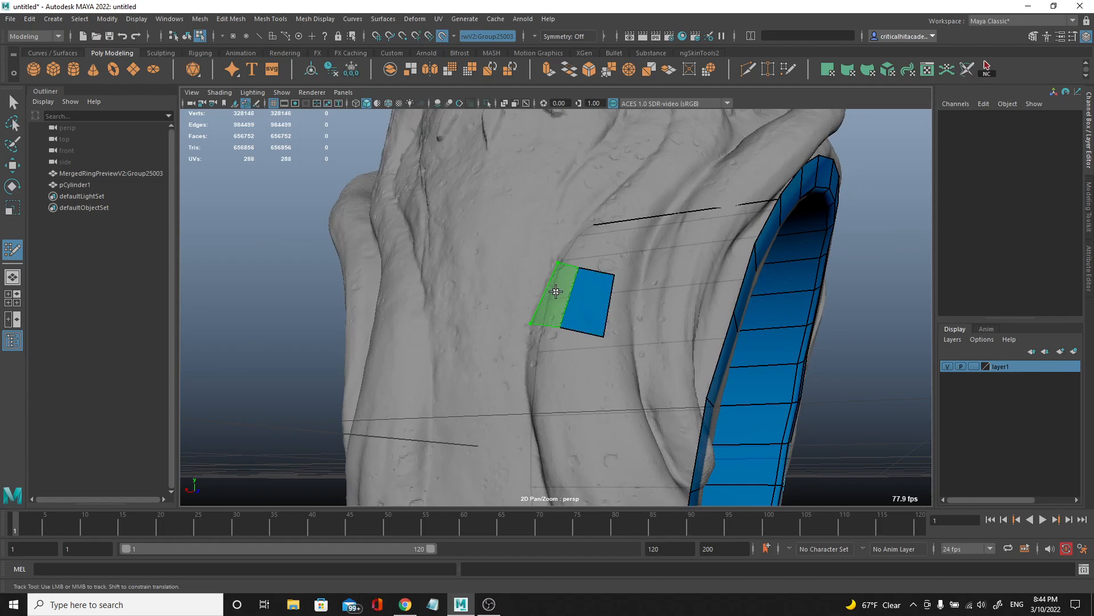
pyautogui.keyDown('shift'); pyautogui.click(554, 292); pyautogui.keyUp('shift')
# - Enlarge the shoulder patch by four quads along the fold, redoing the misplaced ones
pyautogui.moveTo(554, 291)
pyautogui.keyDown('alt'); pyautogui.mouseDown()
pyautogui.moveTo(559, 302)
pyautogui.moveTo(523, 350)
pyautogui.moveTo(496, 345)
pyautogui.moveTo(483, 356)
pyautogui.moveTo(554, 298)
pyautogui.mouseUp(); pyautogui.keyUp('alt')
pyautogui.keyDown('shift'); pyautogui.click(508, 332); pyautogui.keyUp('shift')
pyautogui.keyDown('shift'); pyautogui.click(522, 347); pyautogui.keyUp('shift')
pyautogui.hotkey('ctrl', 'z')
pyautogui.keyDown('shift'); pyautogui.click(542, 337); pyautogui.keyUp('shift')
pyautogui.hotkey('ctrl', 'z')
pyautogui.keyDown('shift'); pyautogui.click(533, 331); pyautogui.keyUp('shift')
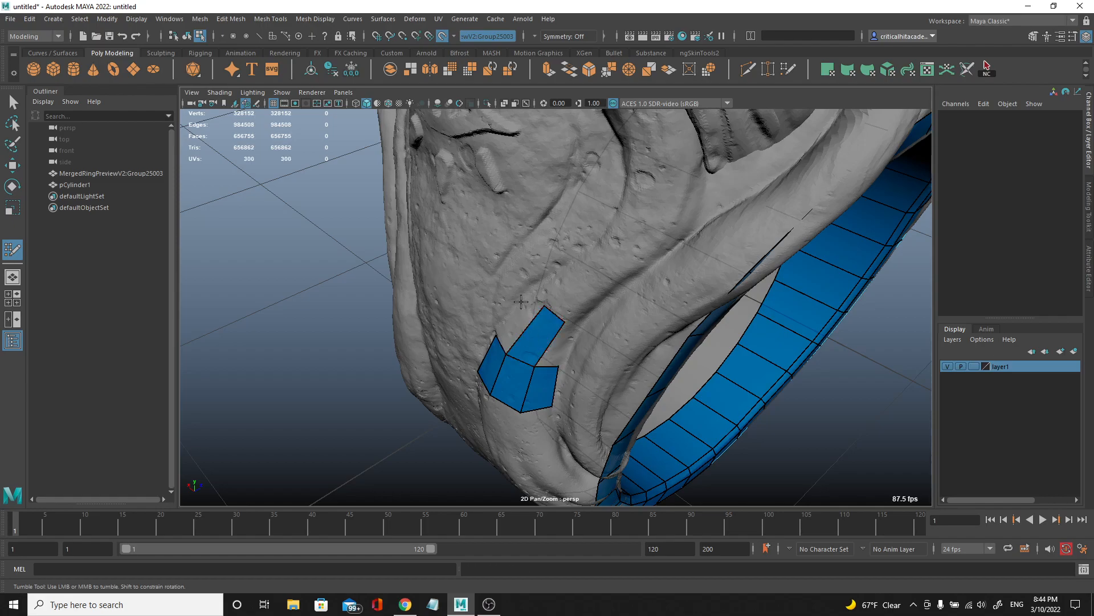
pyautogui.keyDown('shift'); pyautogui.click(516, 312); pyautogui.keyUp('shift')
pyautogui.keyDown('alt'); pyautogui.moveTo(516, 312); pyautogui.dragTo(547, 315); pyautogui.keyUp('alt')
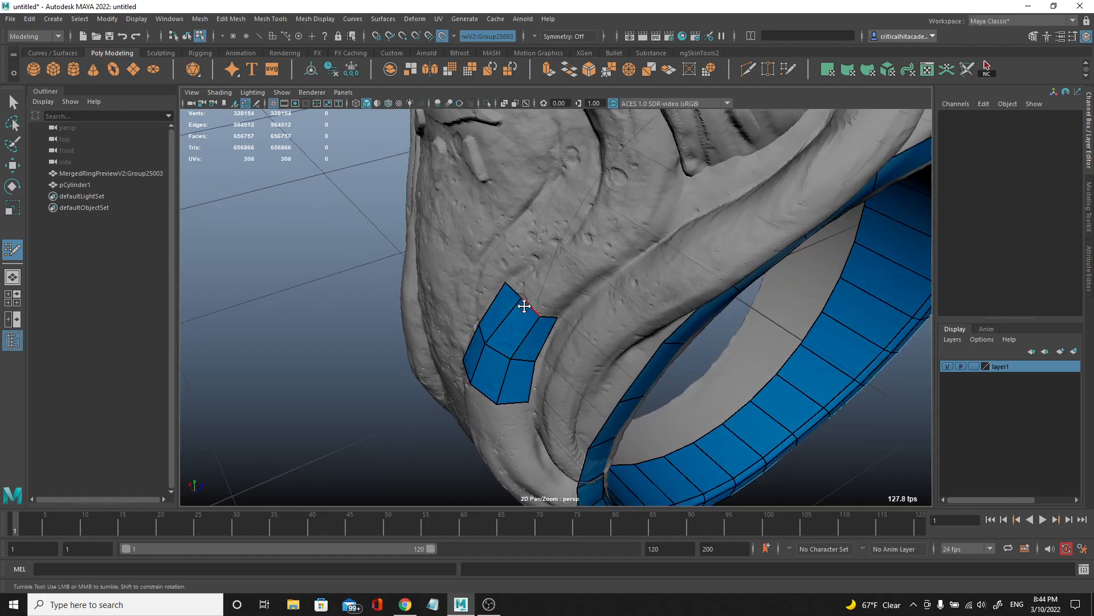
# - Continue the shoulder patch up the fold toward the skull with three more quads
pyautogui.click(576, 270)
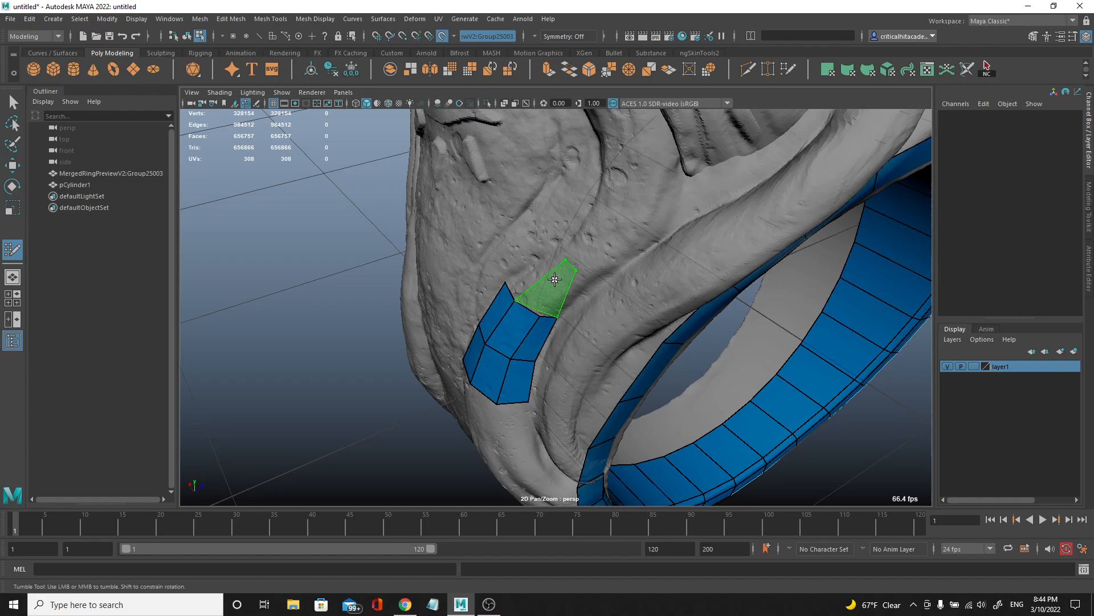
pyautogui.keyDown('shift'); pyautogui.click(544, 288); pyautogui.keyUp('shift')
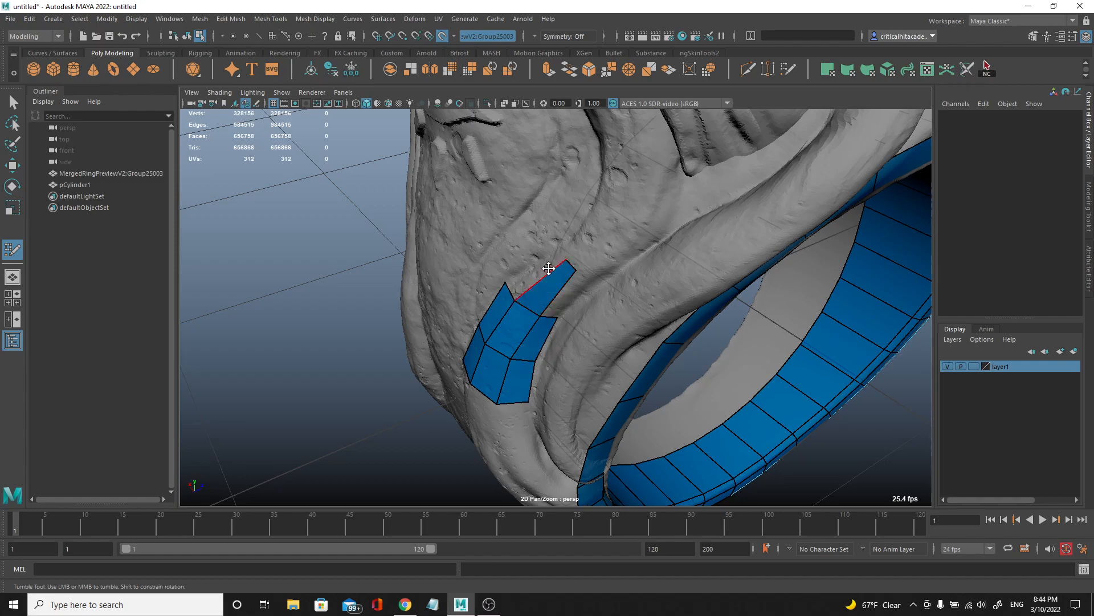
pyautogui.keyDown('shift'); pyautogui.click(541, 272); pyautogui.keyUp('shift')
pyautogui.keyDown('alt'); pyautogui.moveTo(579, 276); pyautogui.dragTo(578, 197); pyautogui.keyUp('alt')
pyautogui.click(578, 199)
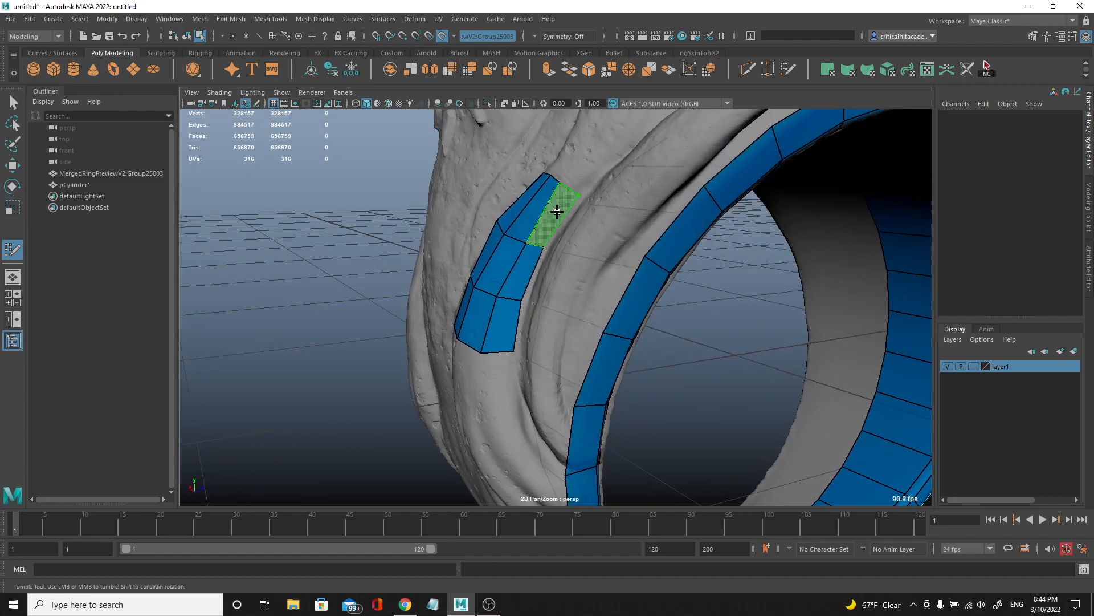
pyautogui.keyDown('shift'); pyautogui.click(557, 211); pyautogui.keyUp('shift')
# - Carry the strip on to the end of the sculpted groove with three quads, adjusting a corner point to fit
pyautogui.keyDown('alt'); pyautogui.moveTo(572, 206); pyautogui.dragTo(554, 321, button='middle'); pyautogui.keyUp('alt')
pyautogui.keyDown('alt'); pyautogui.moveTo(554, 321); pyautogui.dragTo(628, 300); pyautogui.keyUp('alt')
pyautogui.keyDown('alt'); pyautogui.moveTo(627, 300); pyautogui.dragTo(548, 365, button='middle'); pyautogui.keyUp('alt')
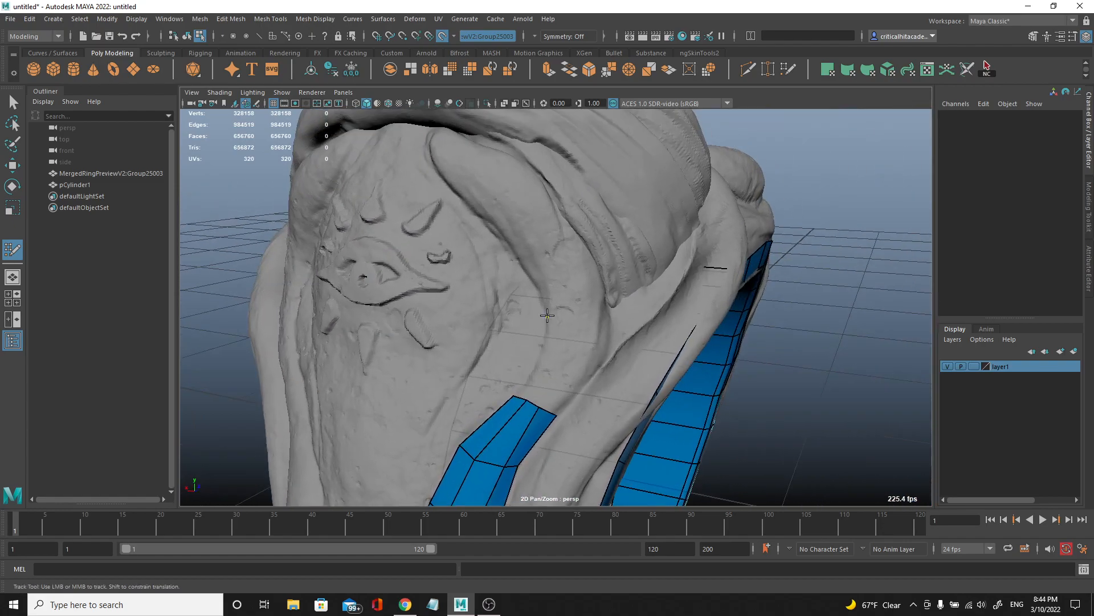
pyautogui.keyDown('shift'); pyautogui.click(549, 353); pyautogui.keyUp('shift')
pyautogui.moveTo(562, 317)
pyautogui.mouseDown()
pyautogui.moveTo(582, 330)
pyautogui.moveTo(557, 342)
pyautogui.mouseUp()
pyautogui.keyDown('shift'); pyautogui.click(545, 346); pyautogui.keyUp('shift')
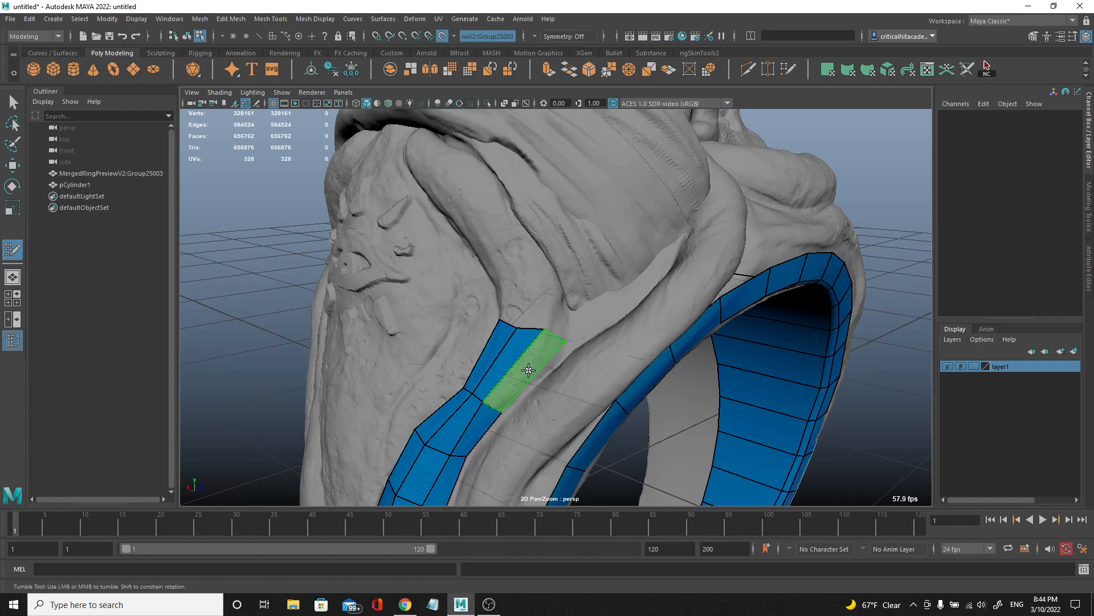
pyautogui.keyDown('shift'); pyautogui.click(530, 348); pyautogui.keyUp('shift')
# - Bend the strip up toward the skull's side with another row of three quads
pyautogui.keyDown('shift'); pyautogui.click(531, 298); pyautogui.keyUp('shift')
pyautogui.click(488, 268)
pyautogui.keyDown('shift'); pyautogui.click(505, 294); pyautogui.keyUp('shift')
pyautogui.keyDown('alt'); pyautogui.moveTo(562, 300); pyautogui.dragTo(531, 284); pyautogui.keyUp('alt')
pyautogui.keyDown('shift'); pyautogui.click(518, 284); pyautogui.keyUp('shift')
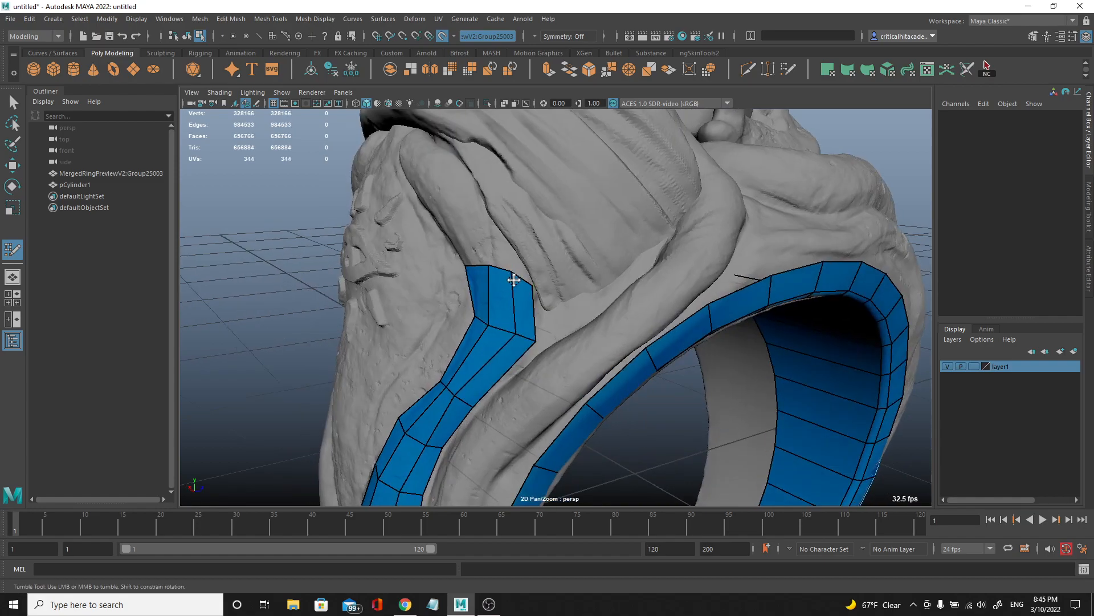
# - Add two narrow quads from the strip's lower end, running down the fold toward the base of the band
pyautogui.keyDown('alt'); pyautogui.moveTo(478, 378); pyautogui.dragTo(548, 275); pyautogui.keyUp('alt')
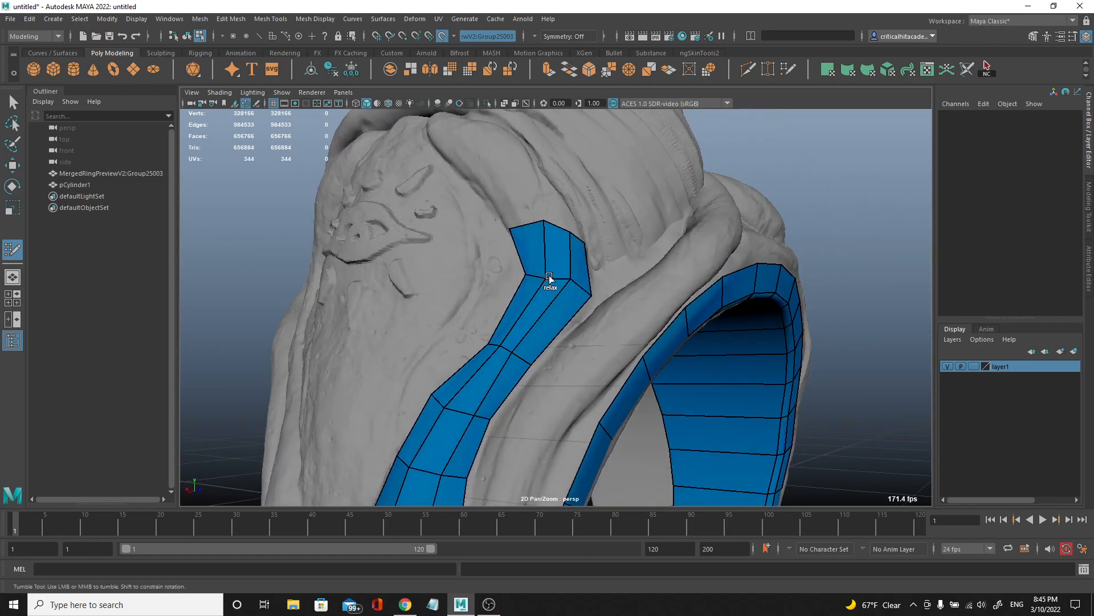
pyautogui.keyDown('alt'); pyautogui.moveTo(501, 359); pyautogui.dragTo(579, 279, button='middle'); pyautogui.keyUp('alt')
pyautogui.moveTo(522, 379)
pyautogui.keyDown('alt'); pyautogui.mouseDown()
pyautogui.moveTo(541, 343)
pyautogui.moveTo(547, 367)
pyautogui.moveTo(619, 345)
pyautogui.mouseUp(); pyautogui.keyUp('alt')
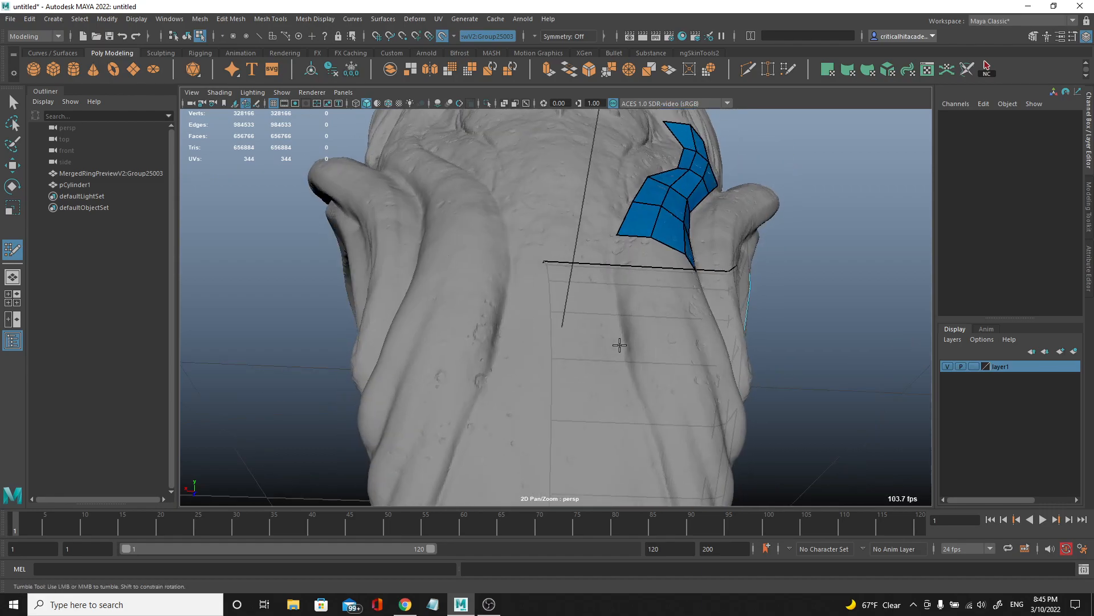
pyautogui.click(650, 329)
pyautogui.click(620, 338)
pyautogui.keyDown('shift'); pyautogui.click(631, 300); pyautogui.keyUp('shift')
pyautogui.keyDown('alt'); pyautogui.moveTo(633, 367); pyautogui.dragTo(612, 313, button='middle'); pyautogui.keyUp('alt')
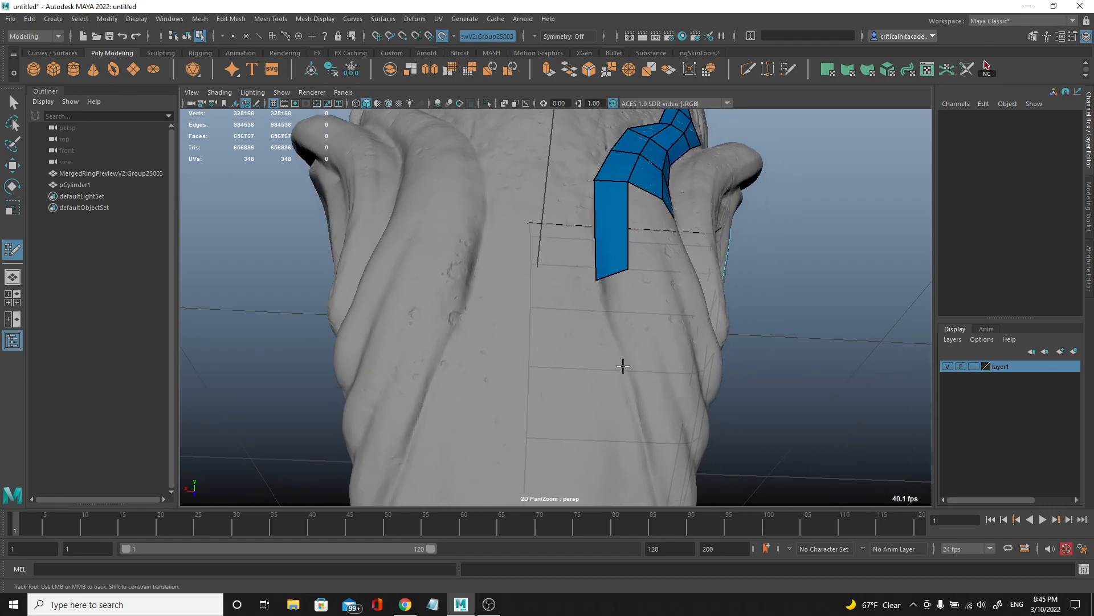
pyautogui.keyDown('shift'); pyautogui.click(632, 321); pyautogui.keyUp('shift')
pyautogui.moveTo(632, 322)
pyautogui.keyDown('alt'); pyautogui.mouseDown()
pyautogui.moveTo(608, 342)
pyautogui.moveTo(582, 410)
pyautogui.mouseUp(); pyautogui.keyUp('alt')
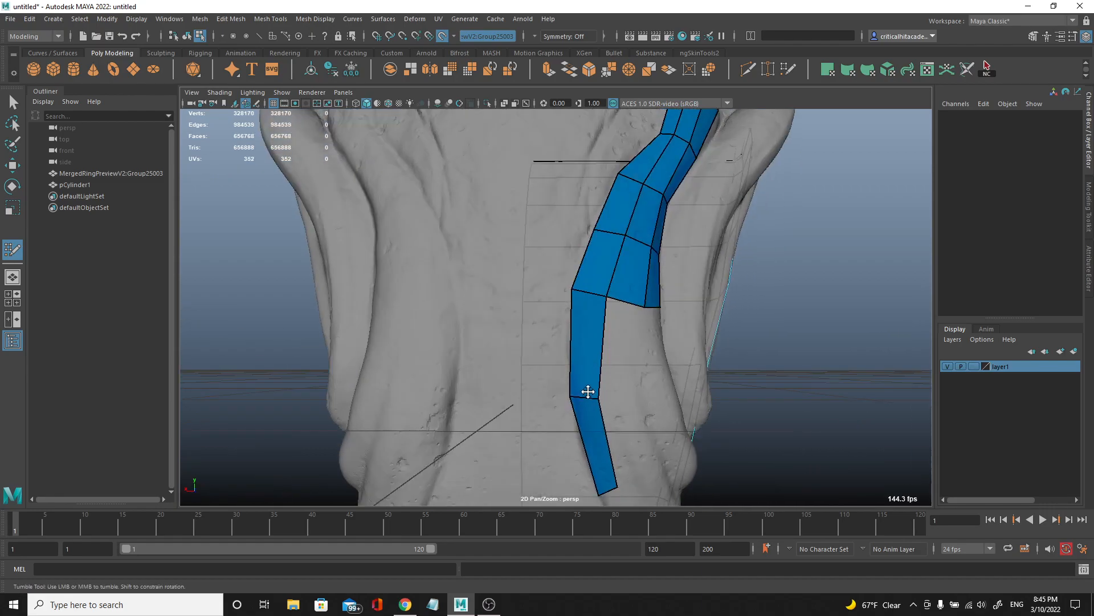
# - Fill four quads beside the narrow ones to widen the lower strip toward the rim
pyautogui.moveTo(586, 302)
pyautogui.keyDown('alt'); pyautogui.mouseDown()
pyautogui.moveTo(587, 350)
pyautogui.moveTo(515, 353)
pyautogui.mouseUp(); pyautogui.keyUp('alt')
pyautogui.keyDown('shift'); pyautogui.click(550, 326); pyautogui.keyUp('shift')
pyautogui.keyDown('shift'); pyautogui.click(487, 335); pyautogui.keyUp('shift')
pyautogui.moveTo(486, 335)
pyautogui.keyDown('alt'); pyautogui.mouseDown(button='middle')
pyautogui.moveTo(513, 371)
pyautogui.moveTo(551, 365)
pyautogui.mouseUp(button='middle'); pyautogui.keyUp('alt')
pyautogui.click(539, 371)
pyautogui.keyDown('shift'); pyautogui.click(518, 361); pyautogui.keyUp('shift')
pyautogui.moveTo(521, 379)
pyautogui.keyDown('alt'); pyautogui.mouseDown()
pyautogui.moveTo(521, 353)
pyautogui.moveTo(616, 338)
pyautogui.mouseUp(); pyautogui.keyUp('alt')
pyautogui.keyDown('shift'); pyautogui.click(545, 273); pyautogui.keyUp('shift')
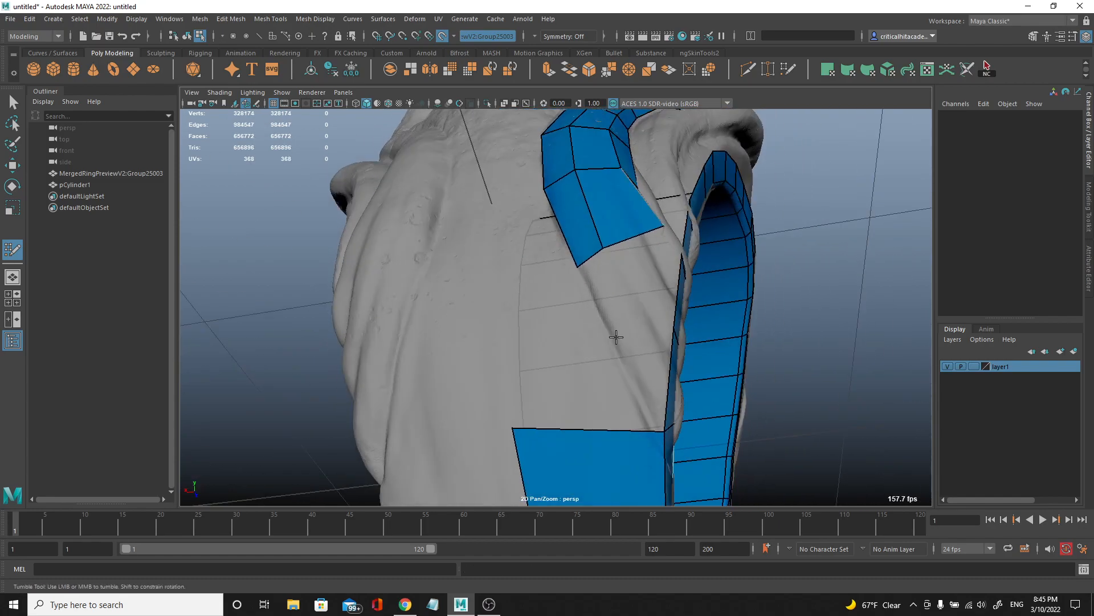
# - Fill three more quads at the strip's lower end and connect it to a corner of the outer rim row
pyautogui.keyDown('shift'); pyautogui.click(603, 294); pyautogui.keyUp('shift')
pyautogui.keyDown('alt'); pyautogui.moveTo(639, 300); pyautogui.dragTo(574, 306); pyautogui.keyUp('alt')
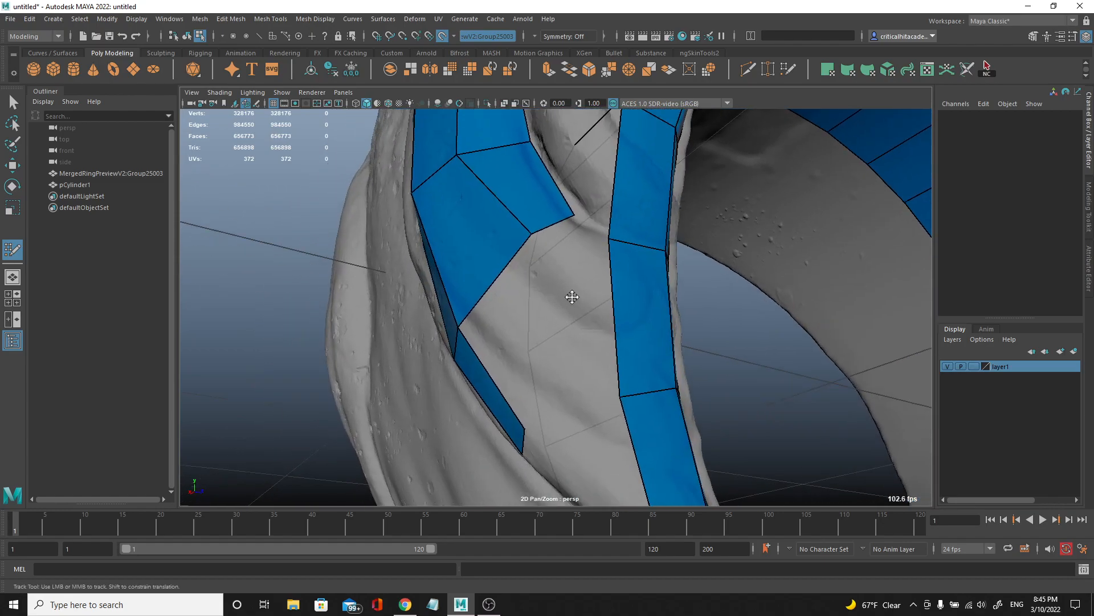
pyautogui.keyDown('shift'); pyautogui.click(570, 298); pyautogui.keyUp('shift')
pyautogui.moveTo(532, 344)
pyautogui.keyDown('alt'); pyautogui.mouseDown()
pyautogui.moveTo(584, 342)
pyautogui.moveTo(576, 317)
pyautogui.mouseUp(); pyautogui.keyUp('alt')
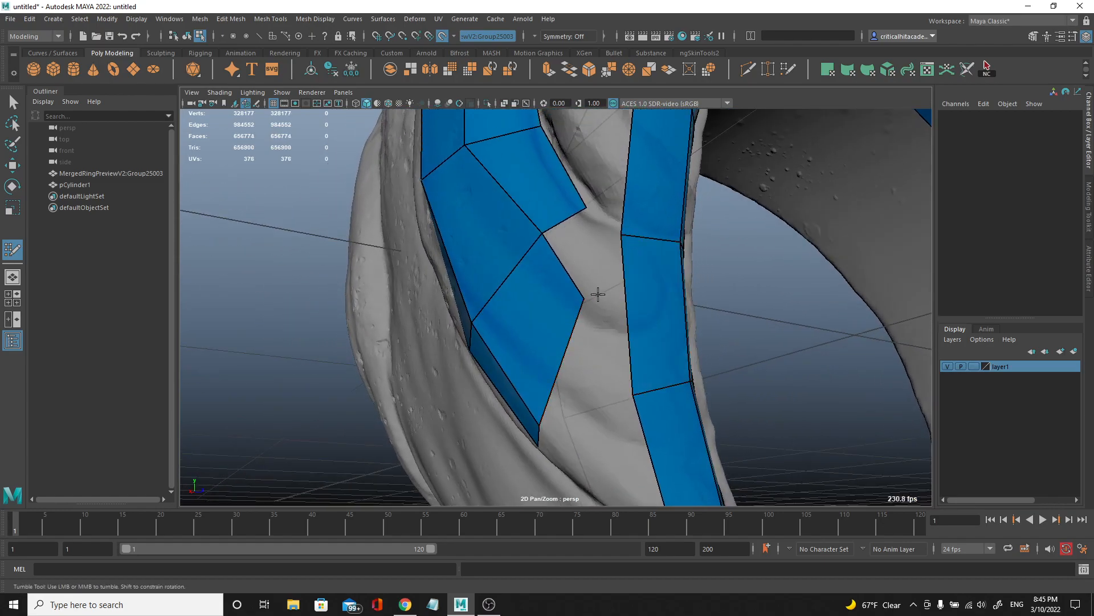
pyautogui.keyDown('alt'); pyautogui.moveTo(566, 261); pyautogui.dragTo(572, 308); pyautogui.keyUp('alt')
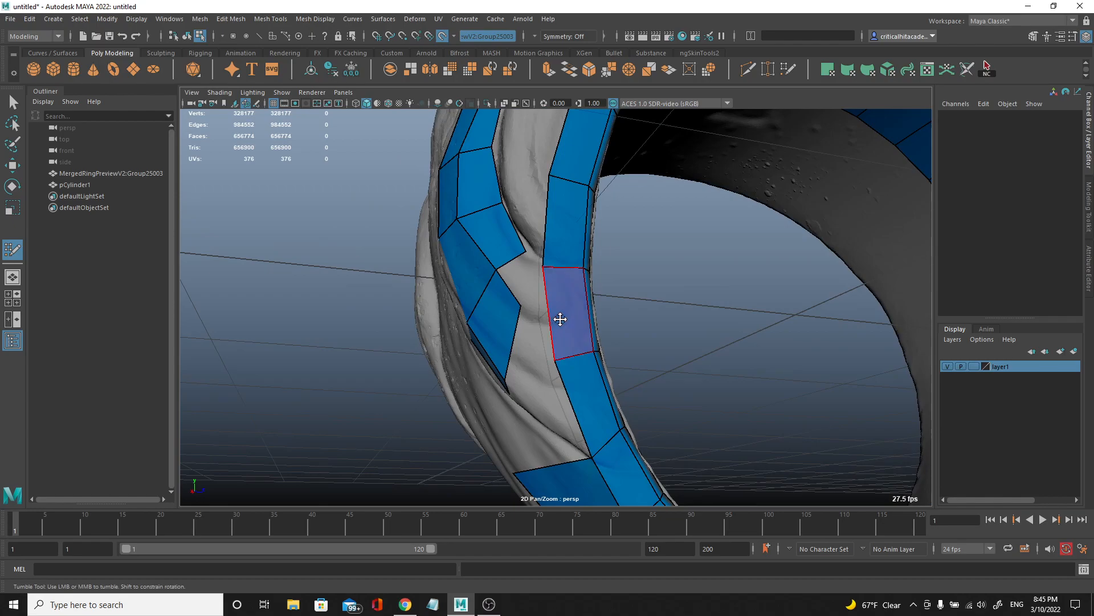
pyautogui.scroll(3, 543, 332)
pyautogui.keyDown('alt'); pyautogui.moveTo(559, 353); pyautogui.dragTo(562, 353, button='middle'); pyautogui.keyUp('alt')
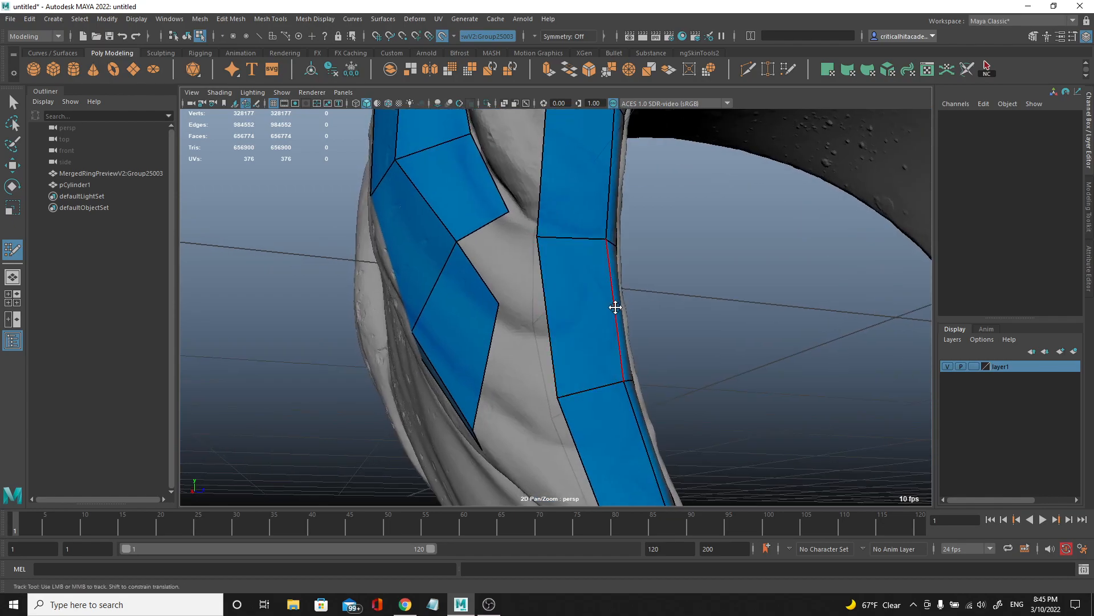
pyautogui.keyDown('alt'); pyautogui.moveTo(535, 289); pyautogui.dragTo(552, 307, button='middle'); pyautogui.keyUp('alt')
pyautogui.keyDown('shift'); pyautogui.click(517, 262); pyautogui.keyUp('shift')
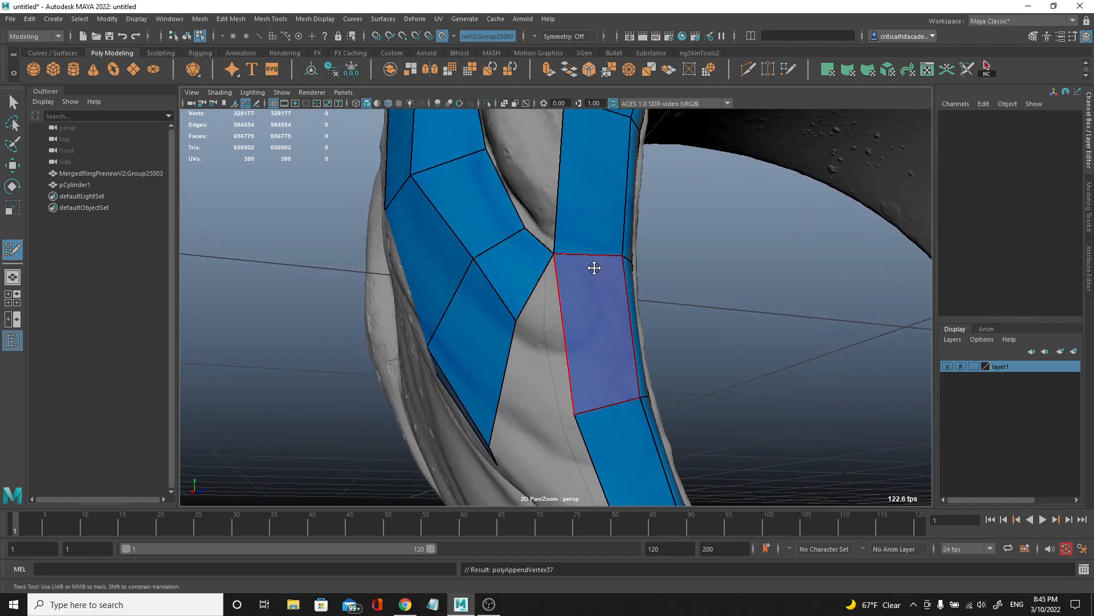
# - Shift two edge vertices of the strip above the rim junction to even out its quads
pyautogui.moveTo(524, 230); pyautogui.dragTo(513, 213)
pyautogui.moveTo(486, 150); pyautogui.dragTo(477, 150)
pyautogui.keyDown('alt'); pyautogui.moveTo(523, 264); pyautogui.dragTo(567, 254, button='middle'); pyautogui.keyUp('alt')
pyautogui.keyDown('alt'); pyautogui.moveTo(558, 245); pyautogui.dragTo(623, 308); pyautogui.keyUp('alt')
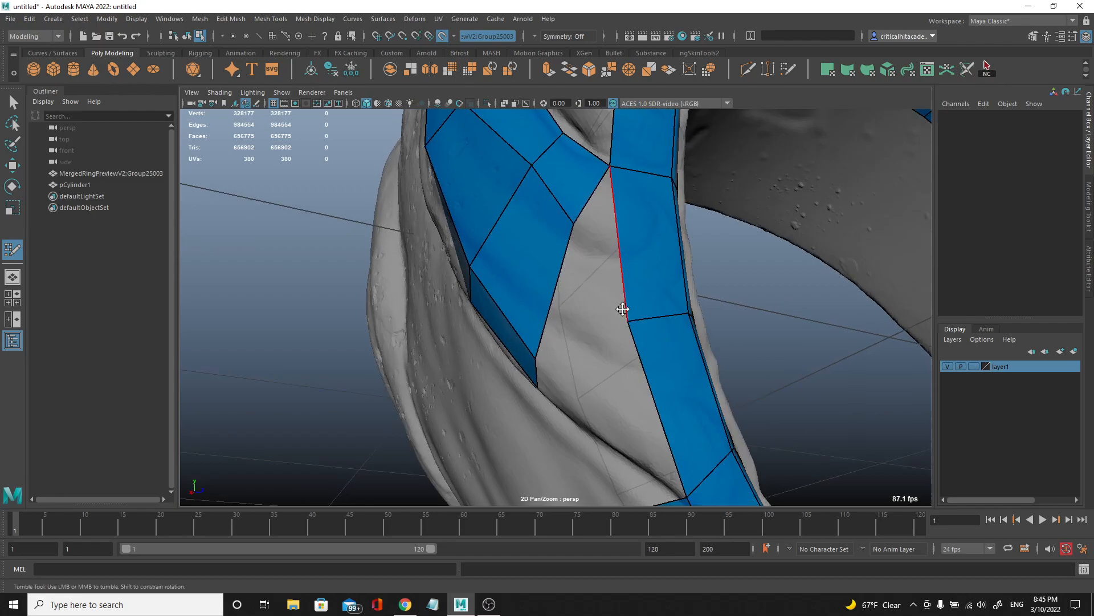
# - Try to insert an edge loop across the band beside the open gap
pyautogui.keyDown('alt'); pyautogui.moveTo(580, 228); pyautogui.dragTo(538, 303); pyautogui.keyUp('alt')
pyautogui.keyDown('ctrl'); pyautogui.click(603, 277); pyautogui.keyUp('ctrl')
pyautogui.keyDown('alt'); pyautogui.moveTo(696, 289); pyautogui.dragTo(547, 346); pyautogui.keyUp('alt')
pyautogui.keyDown('alt'); pyautogui.moveTo(547, 346); pyautogui.dragTo(557, 367, button='middle'); pyautogui.keyUp('alt')
pyautogui.hotkey('ctrl', 'z')
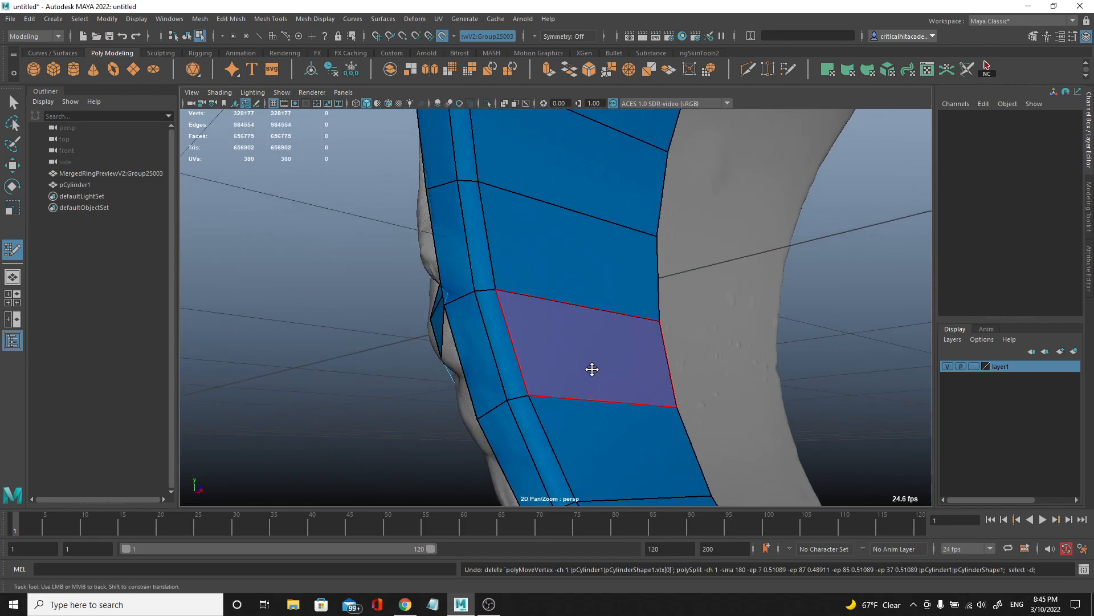
# - Nudge two vertices of the strip beside the rim junction to even out the quads around the gap
pyautogui.keyDown('alt'); pyautogui.moveTo(592, 370); pyautogui.dragTo(633, 369); pyautogui.keyUp('alt')
pyautogui.keyDown('alt'); pyautogui.moveTo(633, 369); pyautogui.dragTo(679, 362, button='middle'); pyautogui.keyUp('alt')
pyautogui.scroll(2, 635, 259)
pyautogui.scroll(-4, 611, 300)
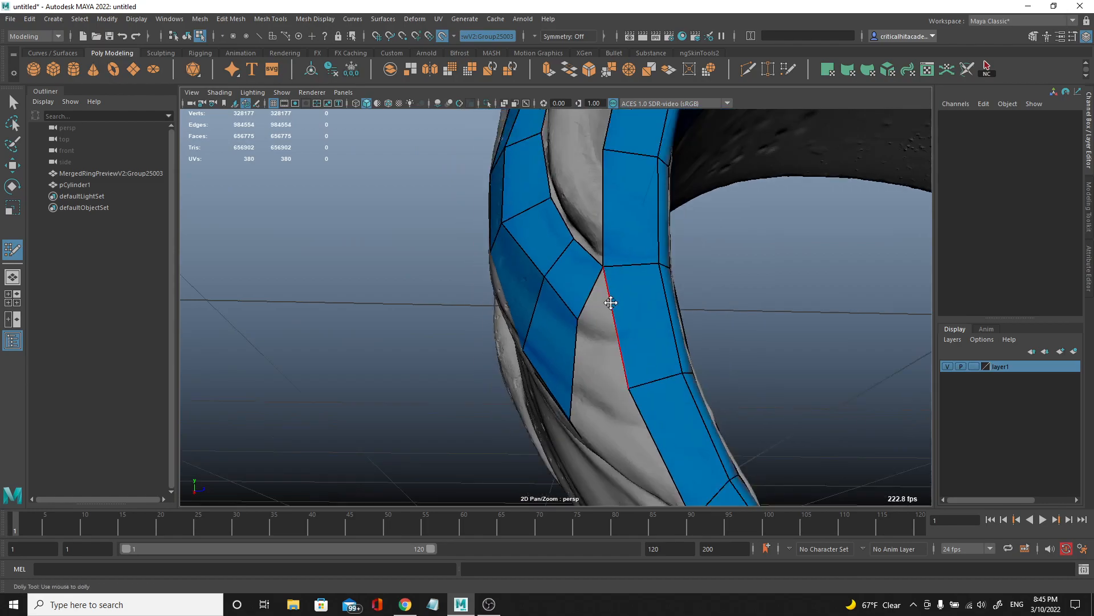
pyautogui.keyDown('alt'); pyautogui.moveTo(611, 300); pyautogui.dragTo(579, 280, button='middle'); pyautogui.keyUp('alt')
pyautogui.moveTo(580, 258); pyautogui.dragTo(587, 252)
pyautogui.moveTo(546, 218); pyautogui.dragTo(547, 224)
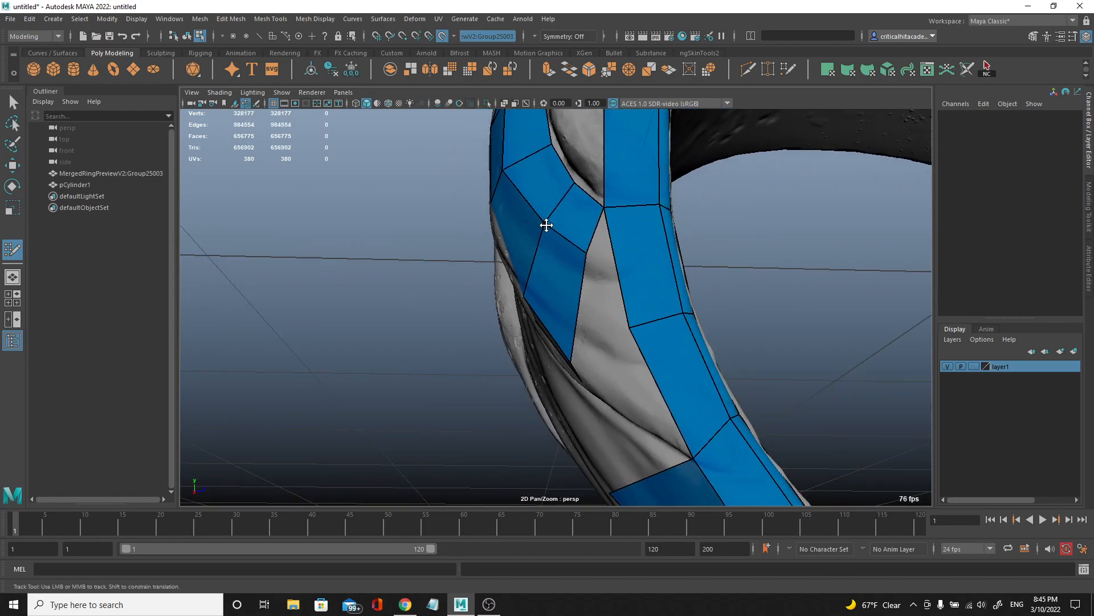
# - Use Multi-Cut to split two rim quads from their gap-side edges to the shared vertex on the bevelled rim
pyautogui.keyDown('alt'); pyautogui.moveTo(613, 317); pyautogui.dragTo(647, 323); pyautogui.keyUp('alt')
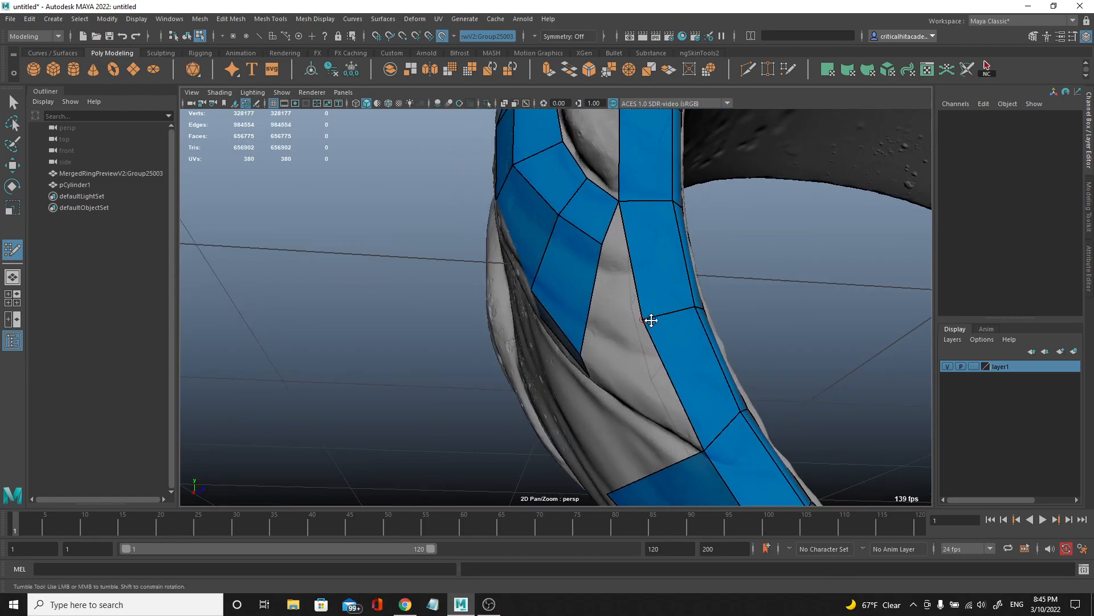
pyautogui.keyDown('alt'); pyautogui.moveTo(654, 325); pyautogui.dragTo(623, 318, button='middle'); pyautogui.keyUp('alt')
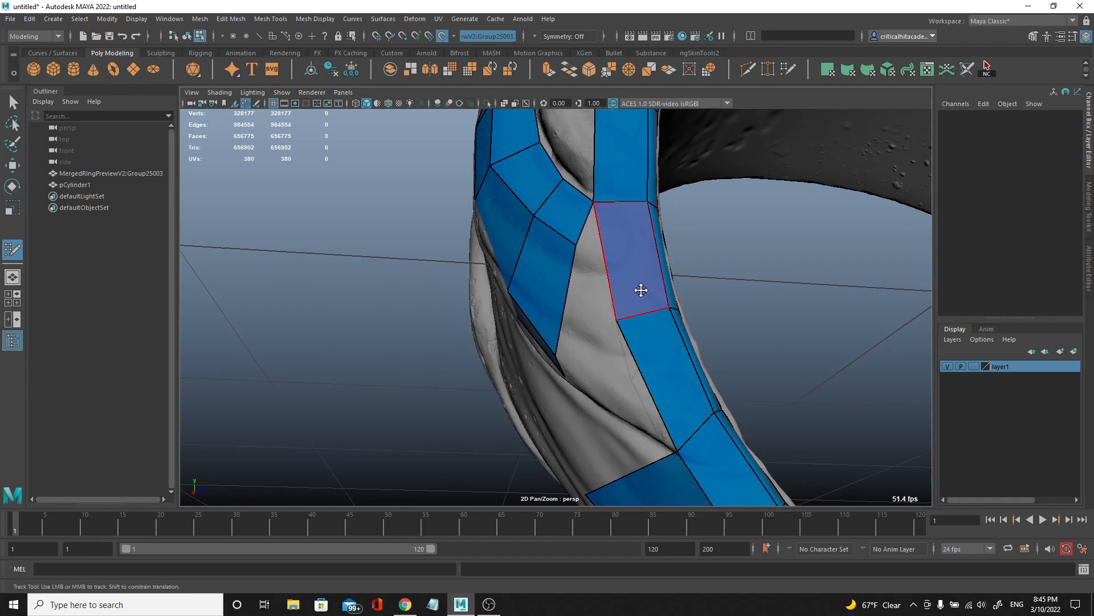
pyautogui.keyDown('alt'); pyautogui.moveTo(636, 284); pyautogui.dragTo(662, 317); pyautogui.keyUp('alt')
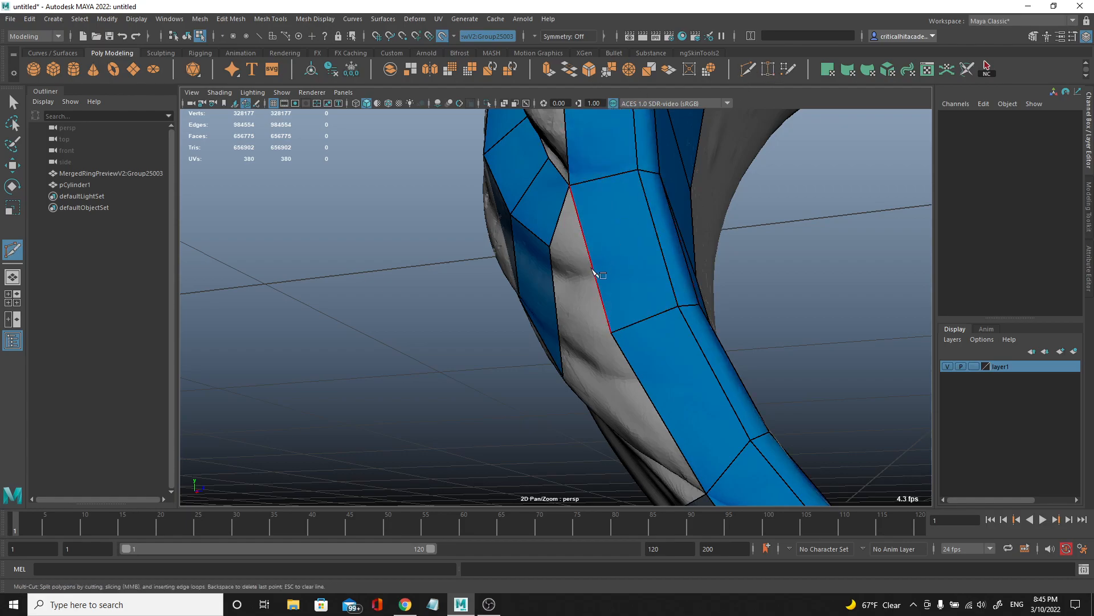
pyautogui.click(668, 308)
pyautogui.rightClick(668, 308)
pyautogui.click(651, 400)
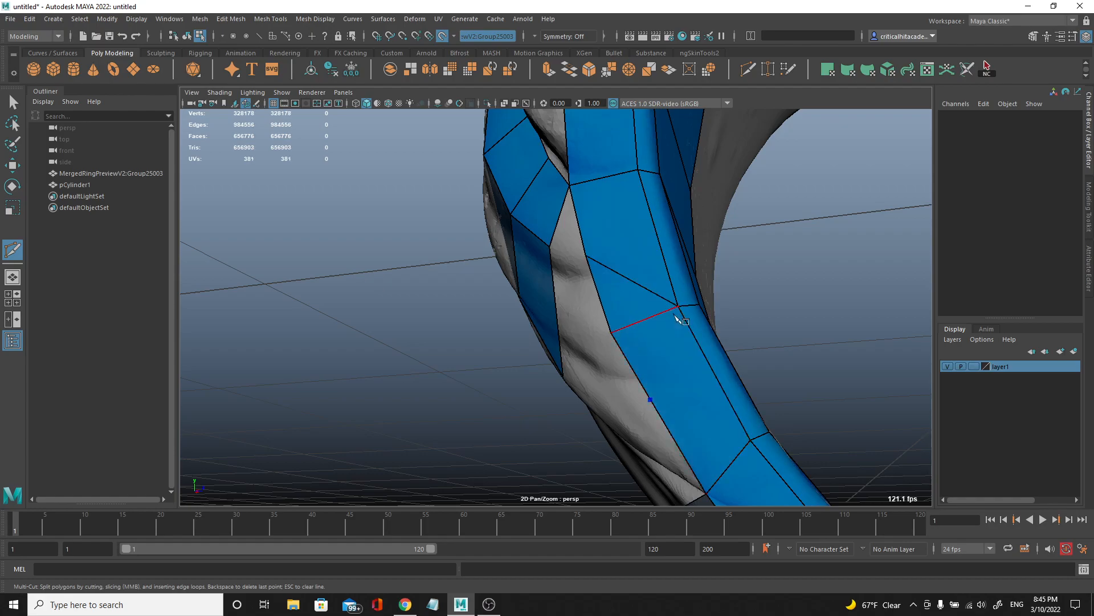
pyautogui.click(679, 307)
pyautogui.rightClick(678, 307)
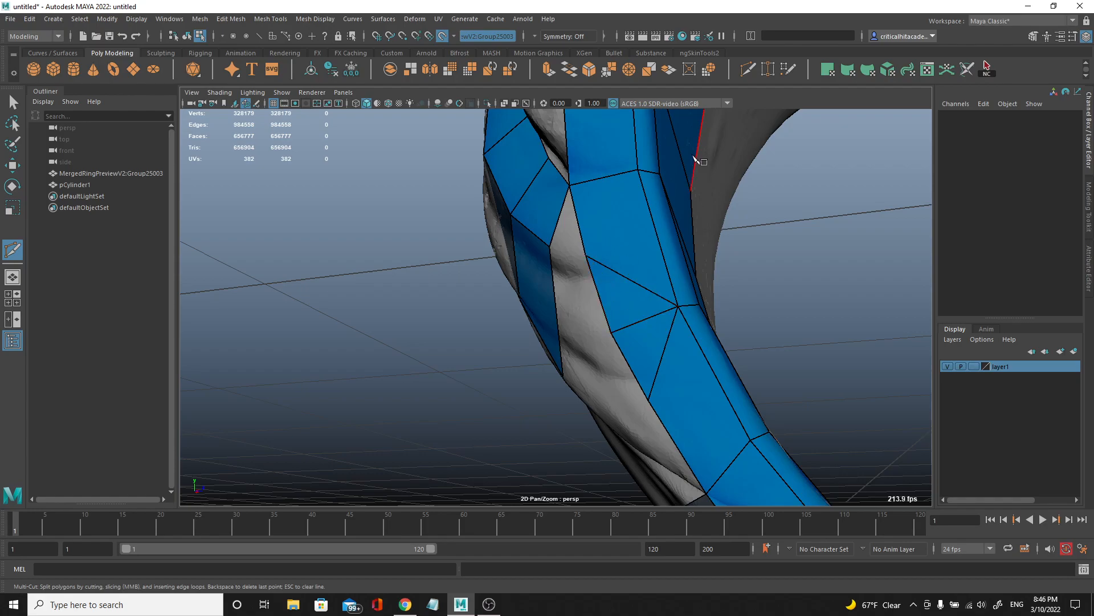
# - Return to Quad Draw and fill two quads between the strip and the newly cut rim edges
pyautogui.click(792, 73)
pyautogui.keyDown('alt'); pyautogui.moveTo(582, 263); pyautogui.dragTo(654, 252); pyautogui.keyUp('alt')
pyautogui.keyDown('shift'); pyautogui.click(653, 260); pyautogui.keyUp('shift')
pyautogui.keyDown('shift'); pyautogui.click(643, 199); pyautogui.keyUp('shift')
# - Extend the strip's lower edge along the fold with three quads until it meets the rim row's corner
pyautogui.moveTo(642, 207)
pyautogui.keyDown('alt'); pyautogui.mouseDown()
pyautogui.moveTo(669, 279)
pyautogui.moveTo(684, 285)
pyautogui.mouseUp(); pyautogui.keyUp('alt')
pyautogui.click(721, 301)
pyautogui.keyDown('shift'); pyautogui.click(687, 277); pyautogui.keyUp('shift')
pyautogui.click(708, 341)
pyautogui.keyDown('shift'); pyautogui.click(679, 314); pyautogui.keyUp('shift')
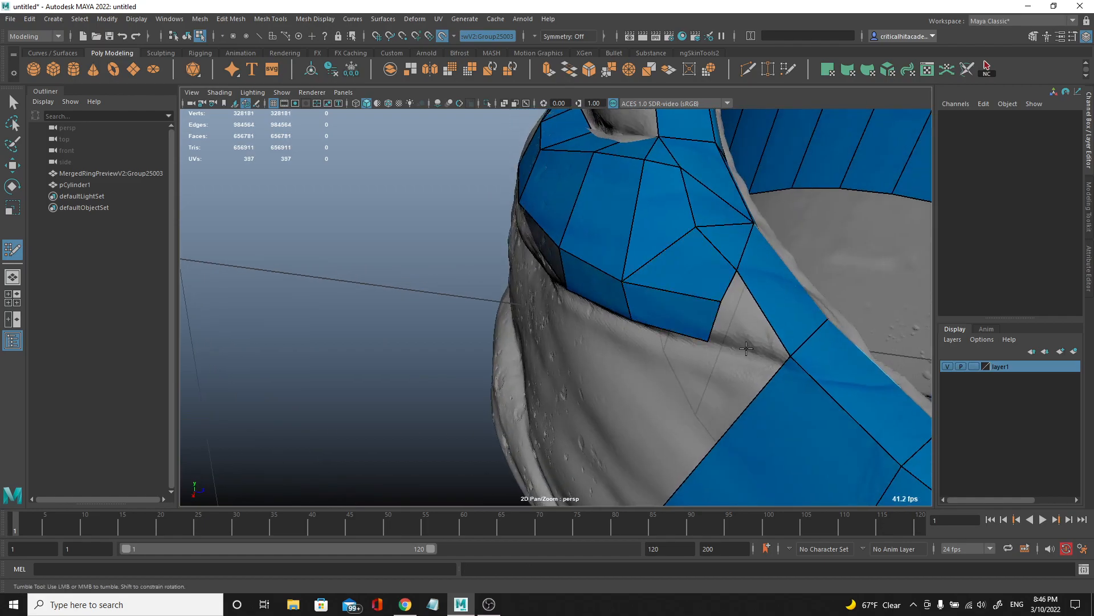
pyautogui.click(746, 353)
pyautogui.keyDown('shift'); pyautogui.click(749, 329); pyautogui.keyUp('shift')
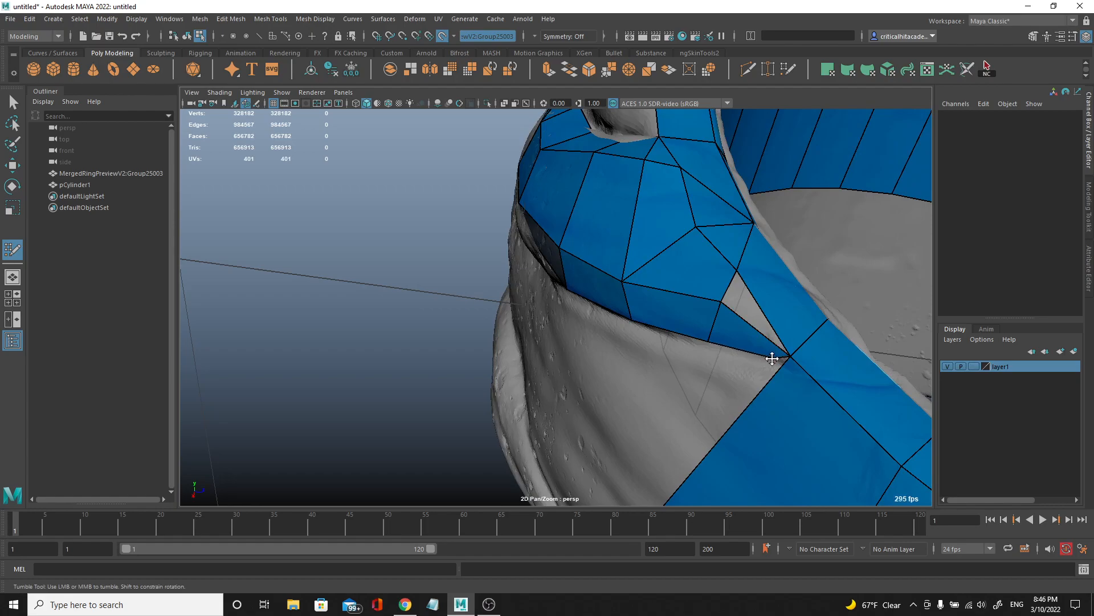
# - Nudge the shared rim corner vertex and fill the last gap between the fold strip and the bevelled rim
pyautogui.moveTo(788, 356); pyautogui.dragTo(788, 365)
pyautogui.keyDown('shift'); pyautogui.click(737, 300); pyautogui.keyUp('shift')
pyautogui.moveTo(737, 301)
pyautogui.keyDown('alt'); pyautogui.mouseDown()
pyautogui.moveTo(754, 316)
pyautogui.moveTo(606, 244)
pyautogui.mouseUp(); pyautogui.keyUp('alt')
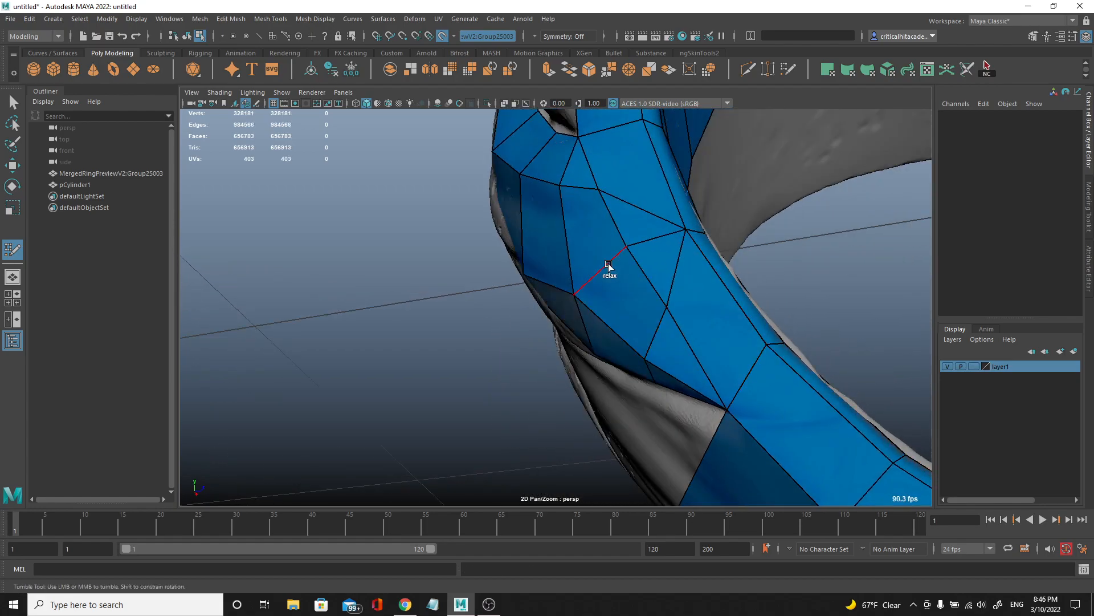
# - Delete the tall quad in the middle of the shoulder patch, beside the quads that fan out from the rim
pyautogui.moveTo(586, 299)
pyautogui.keyDown('alt'); pyautogui.mouseDown()
pyautogui.moveTo(691, 334)
pyautogui.moveTo(560, 343)
pyautogui.moveTo(547, 325)
pyautogui.moveTo(672, 313)
pyautogui.moveTo(649, 310)
pyautogui.moveTo(652, 325)
pyautogui.moveTo(662, 264)
pyautogui.moveTo(623, 343)
pyautogui.moveTo(659, 362)
pyautogui.moveTo(650, 302)
pyautogui.moveTo(686, 300)
pyautogui.mouseUp(); pyautogui.keyUp('alt')
pyautogui.scroll(-5, 691, 335)
pyautogui.scroll(5, 547, 325)
pyautogui.scroll(3, 672, 300)
pyautogui.keyDown('alt'); pyautogui.moveTo(686, 300); pyautogui.dragTo(647, 311, button='middle'); pyautogui.keyUp('alt')
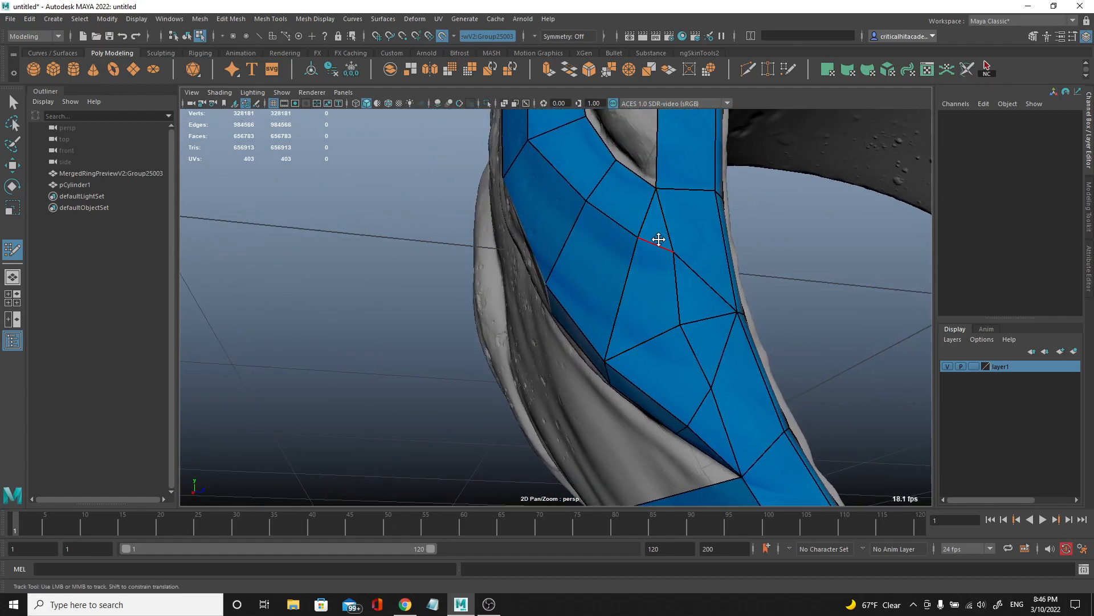
pyautogui.moveTo(681, 338)
pyautogui.keyDown('alt'); pyautogui.mouseDown()
pyautogui.moveTo(650, 296)
pyautogui.moveTo(694, 296)
pyautogui.mouseUp(); pyautogui.keyUp('alt')
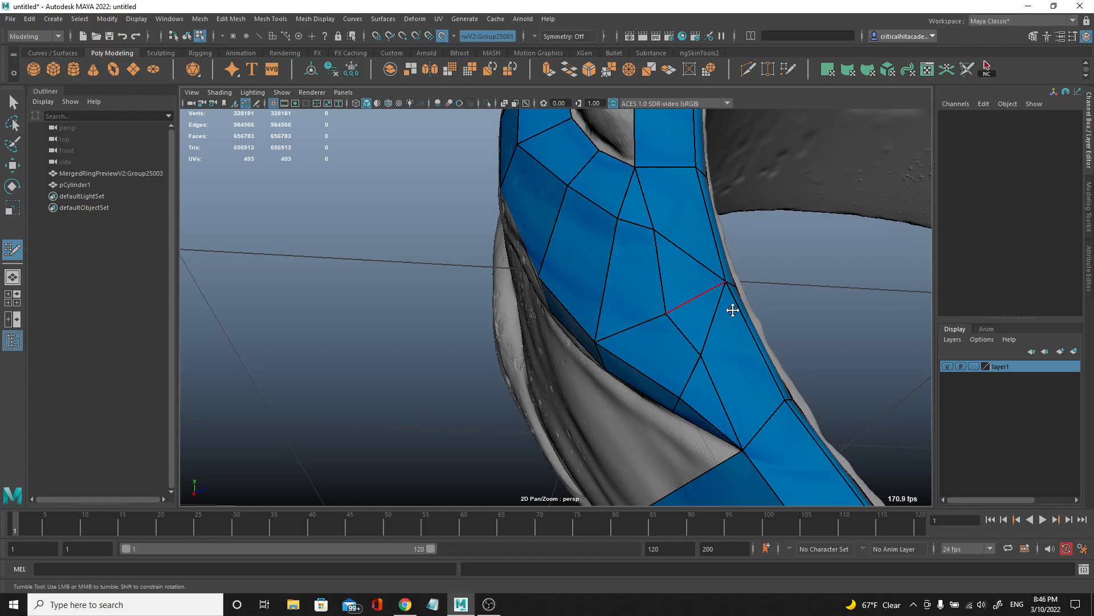
pyautogui.moveTo(688, 300)
pyautogui.keyDown('alt'); pyautogui.mouseDown()
pyautogui.moveTo(572, 318)
pyautogui.moveTo(782, 293)
pyautogui.mouseUp(); pyautogui.keyUp('alt')
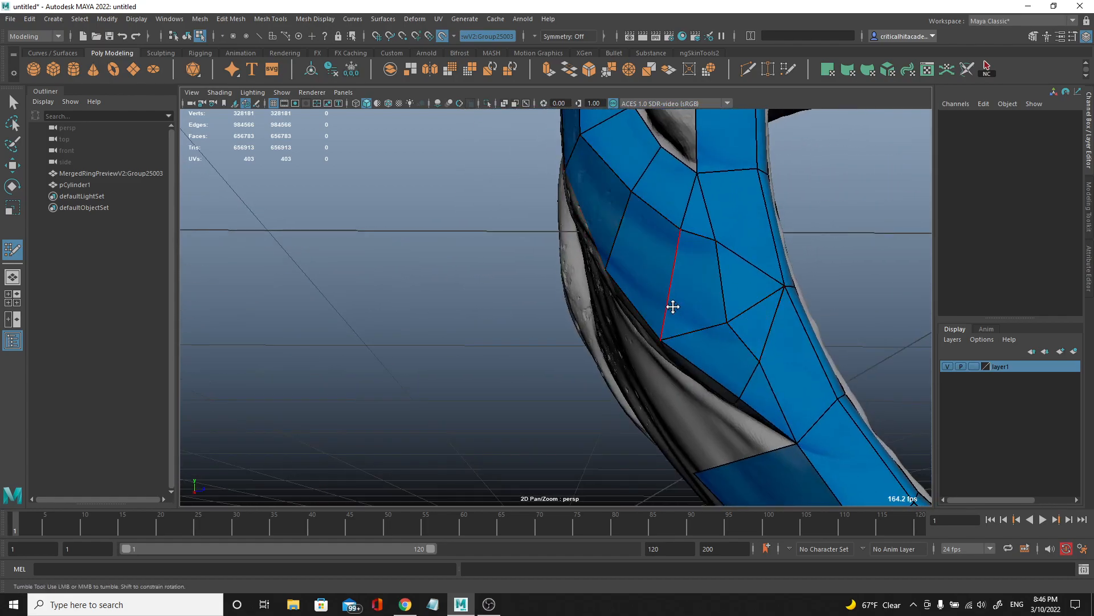
pyautogui.keyDown('alt'); pyautogui.moveTo(731, 319); pyautogui.dragTo(701, 296); pyautogui.keyUp('alt')
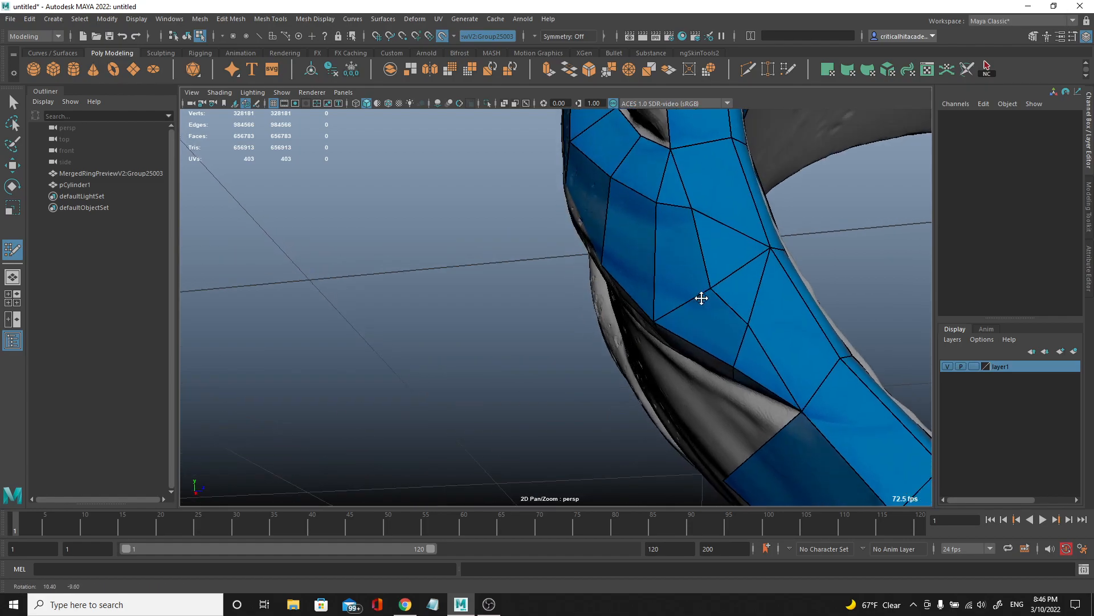
pyautogui.keyDown('ctrl'); pyautogui.keyDown('shift'); pyautogui.click(686, 279); pyautogui.keyUp('shift'); pyautogui.keyUp('ctrl')
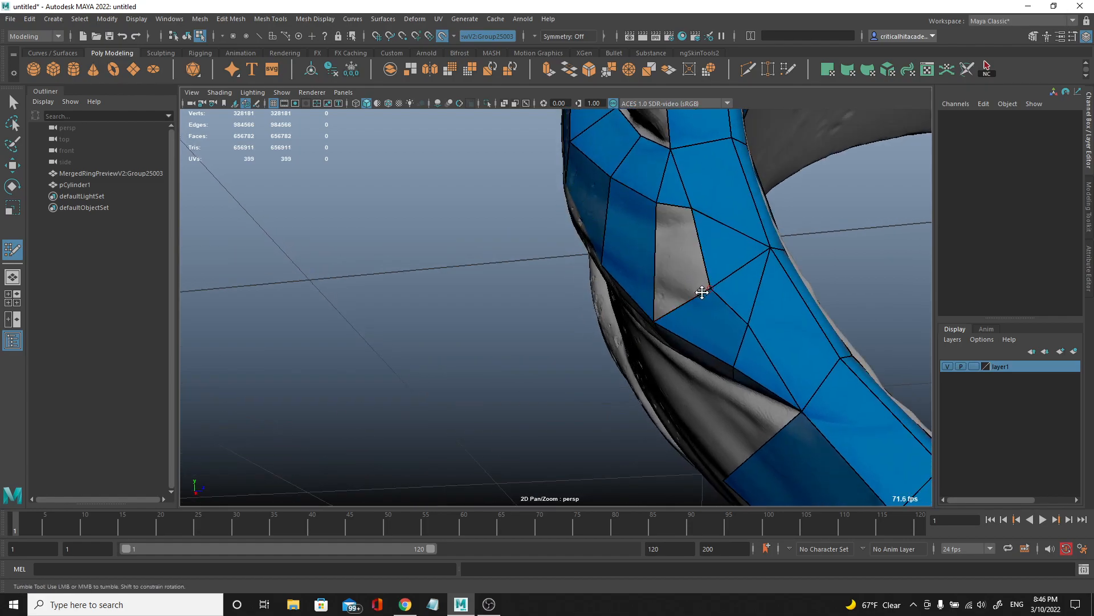
pyautogui.moveTo(691, 297)
pyautogui.keyDown('alt'); pyautogui.mouseDown()
pyautogui.moveTo(735, 310)
pyautogui.moveTo(679, 291)
pyautogui.moveTo(716, 266)
pyautogui.moveTo(671, 272)
pyautogui.mouseUp(); pyautogui.keyUp('alt')
pyautogui.keyDown('alt'); pyautogui.moveTo(671, 271); pyautogui.dragTo(667, 288, button='middle'); pyautogui.keyUp('alt')
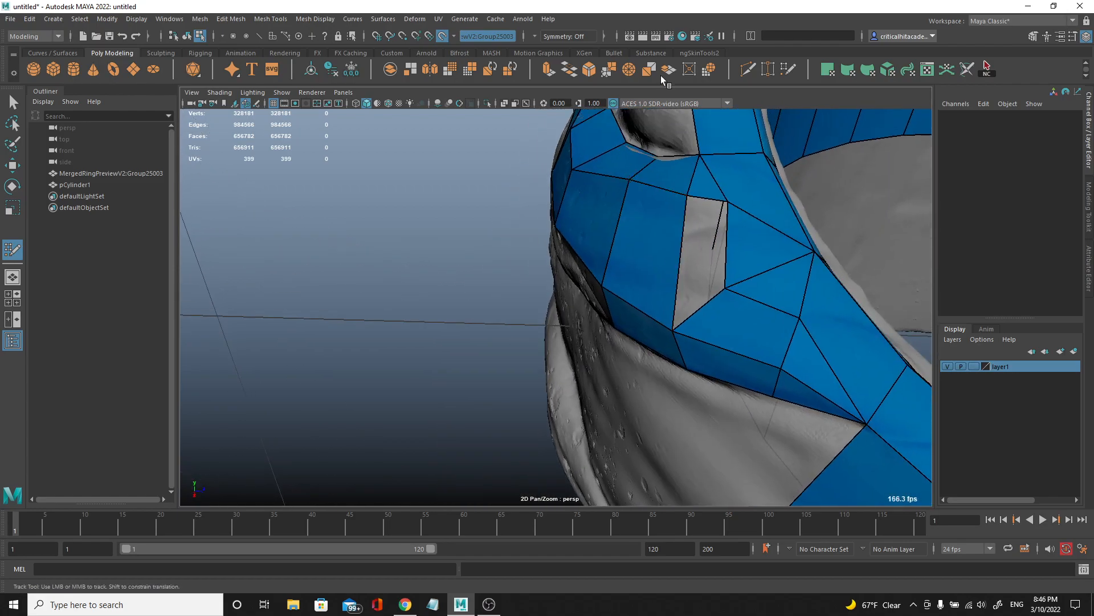
# - Use Multi-Cut to split the quad beside the opening from its outer corner to the shared edge, and refill the opening with two Quad Draw faces
pyautogui.click(746, 69)
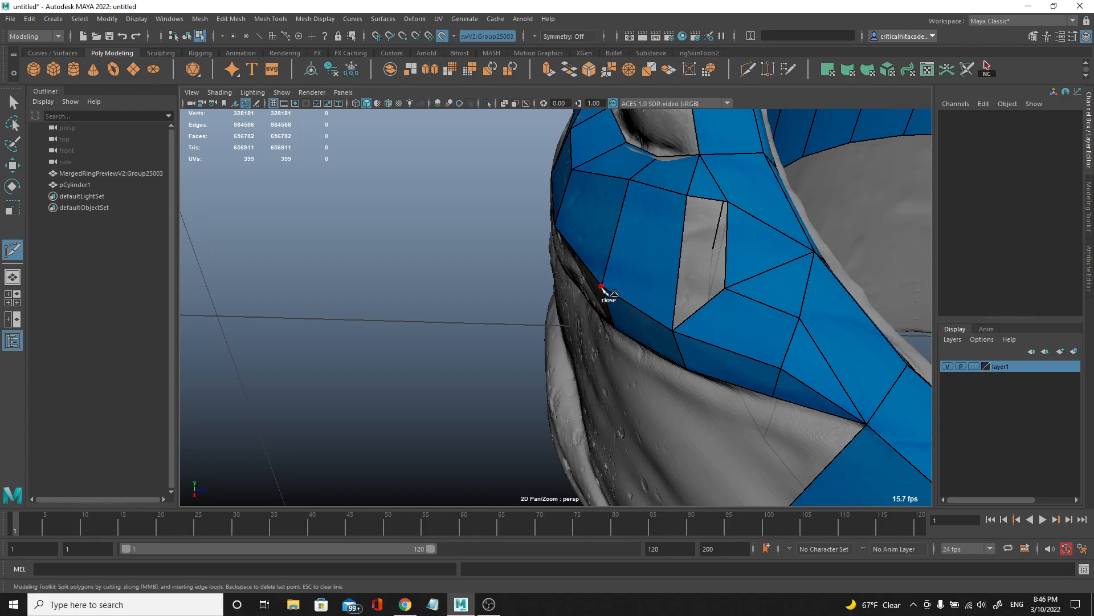
pyautogui.click(676, 289)
pyautogui.press('Return')
pyautogui.click(785, 71)
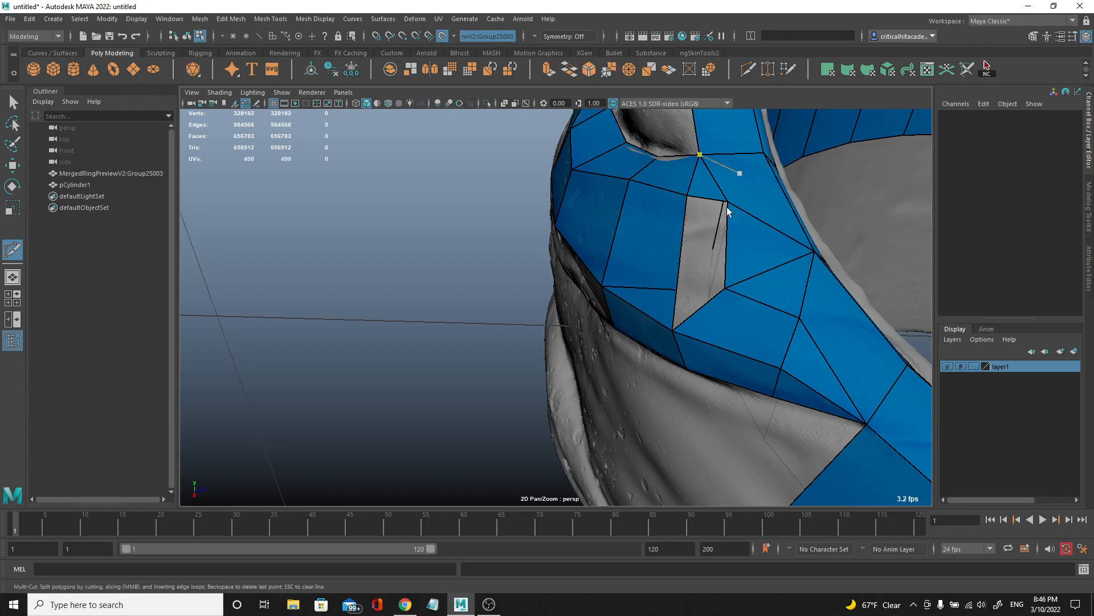
pyautogui.keyDown('shift'); pyautogui.click(703, 246); pyautogui.keyUp('shift')
pyautogui.keyDown('shift'); pyautogui.click(707, 302); pyautogui.keyUp('shift')
pyautogui.moveTo(713, 298)
pyautogui.keyDown('alt'); pyautogui.mouseDown()
pyautogui.moveTo(659, 325)
pyautogui.moveTo(679, 342)
pyautogui.moveTo(826, 383)
pyautogui.moveTo(789, 332)
pyautogui.moveTo(687, 319)
pyautogui.mouseUp(); pyautogui.keyUp('alt')
pyautogui.keyDown('alt'); pyautogui.moveTo(687, 320); pyautogui.dragTo(677, 267, button='middle'); pyautogui.keyUp('alt')
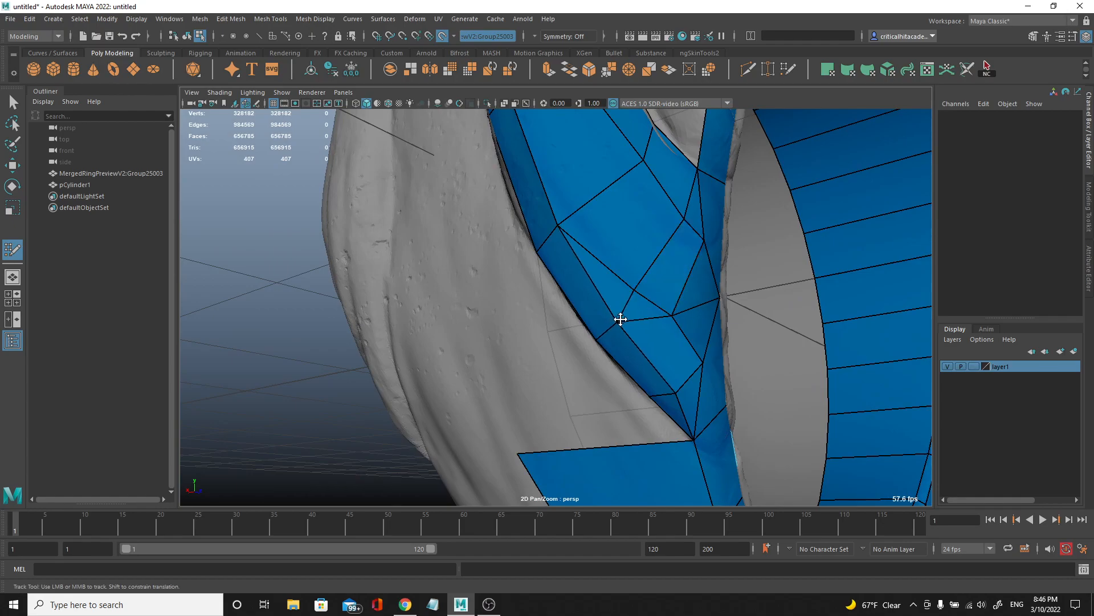
# - Examine the edge flow of the refilled shoulder patch and its junction with the rim from several angles
pyautogui.scroll(-3, 650, 301)
pyautogui.keyDown('alt'); pyautogui.moveTo(650, 300); pyautogui.dragTo(654, 268); pyautogui.keyUp('alt')
pyautogui.keyDown('alt'); pyautogui.moveTo(653, 268); pyautogui.dragTo(642, 239, button='middle'); pyautogui.keyUp('alt')
pyautogui.keyDown('alt'); pyautogui.moveTo(642, 240); pyautogui.dragTo(623, 227); pyautogui.keyUp('alt')
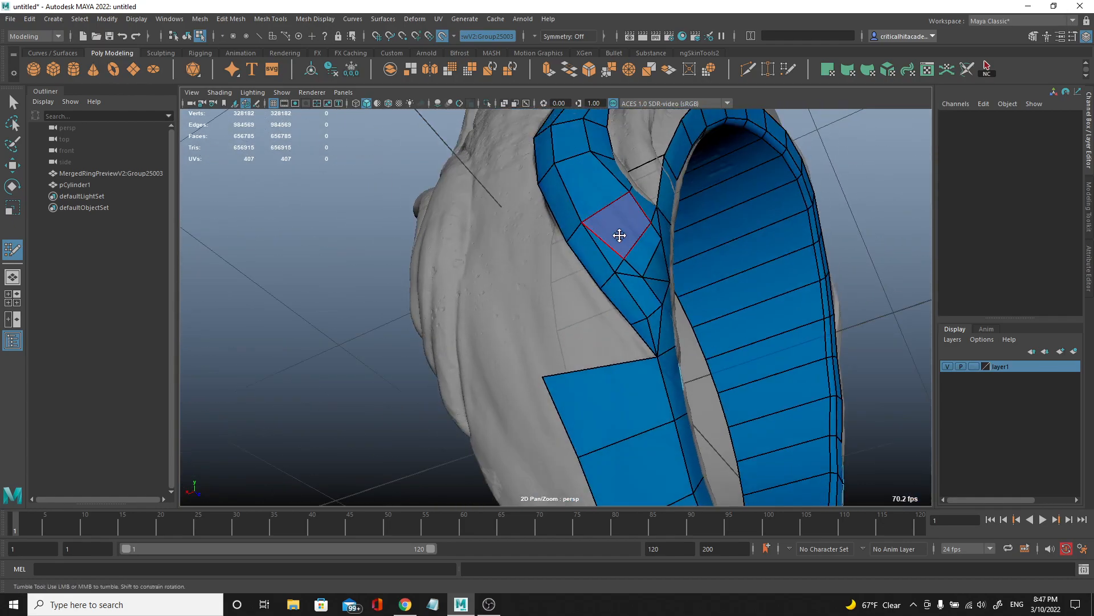
pyautogui.keyDown('alt'); pyautogui.moveTo(660, 269); pyautogui.dragTo(602, 182); pyautogui.keyUp('alt')
pyautogui.keyDown('alt'); pyautogui.moveTo(633, 257); pyautogui.dragTo(684, 262); pyautogui.keyUp('alt')
pyautogui.keyDown('alt'); pyautogui.moveTo(684, 262); pyautogui.dragTo(657, 281, button='middle'); pyautogui.keyUp('alt')
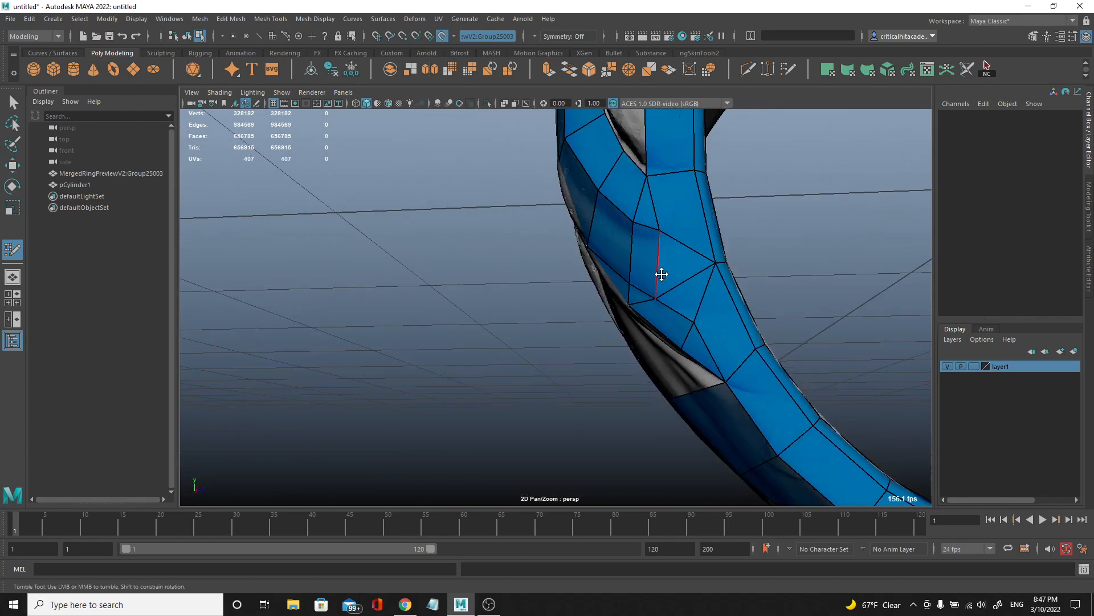
pyautogui.keyDown('alt'); pyautogui.moveTo(648, 234); pyautogui.dragTo(614, 285); pyautogui.keyUp('alt')
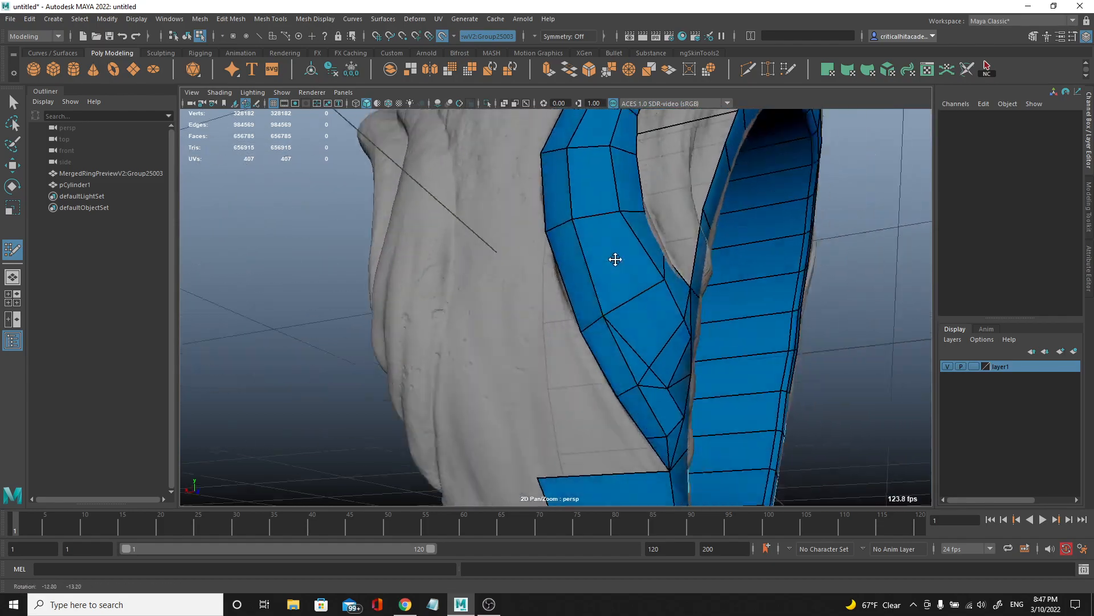
# - Fill a column of five quads along the ring's centre line, joining the fold strip to the lower band row
pyautogui.keyDown('alt'); pyautogui.moveTo(614, 261); pyautogui.dragTo(657, 211, button='middle'); pyautogui.keyUp('alt')
pyautogui.keyDown('alt'); pyautogui.moveTo(657, 244); pyautogui.dragTo(641, 305); pyautogui.keyUp('alt')
pyautogui.keyDown('alt'); pyautogui.moveTo(641, 305); pyautogui.dragTo(607, 308, button='right'); pyautogui.keyUp('alt')
pyautogui.keyDown('alt'); pyautogui.moveTo(607, 308); pyautogui.dragTo(576, 226); pyautogui.keyUp('alt')
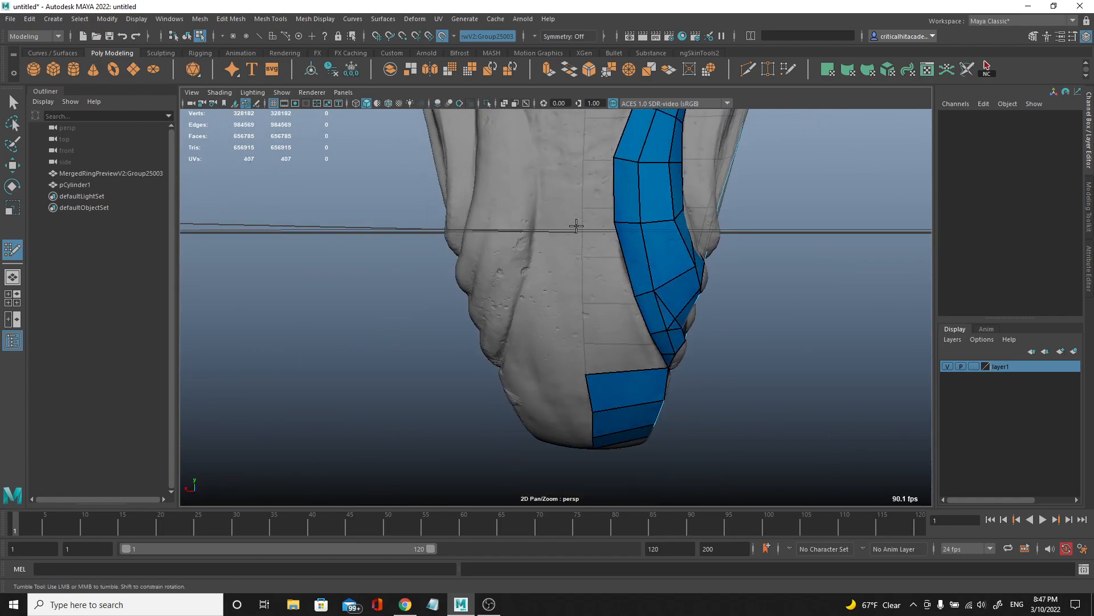
pyautogui.keyDown('shift'); pyautogui.click(593, 170); pyautogui.keyUp('shift')
pyautogui.keyDown('alt'); pyautogui.moveTo(593, 170); pyautogui.dragTo(596, 248); pyautogui.keyUp('alt')
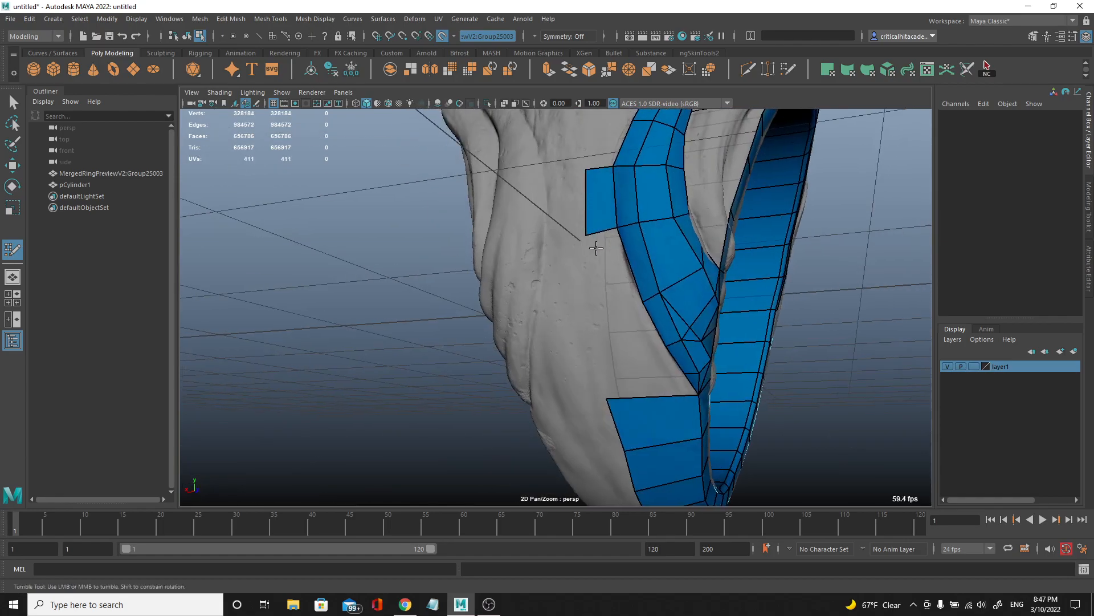
pyautogui.keyDown('shift'); pyautogui.click(608, 287); pyautogui.keyUp('shift')
pyautogui.keyDown('alt'); pyautogui.moveTo(608, 288); pyautogui.dragTo(608, 347); pyautogui.keyUp('alt')
pyautogui.keyDown('shift'); pyautogui.click(624, 337); pyautogui.keyUp('shift')
pyautogui.keyDown('alt'); pyautogui.moveTo(624, 337); pyautogui.dragTo(582, 272, button='middle'); pyautogui.keyUp('alt')
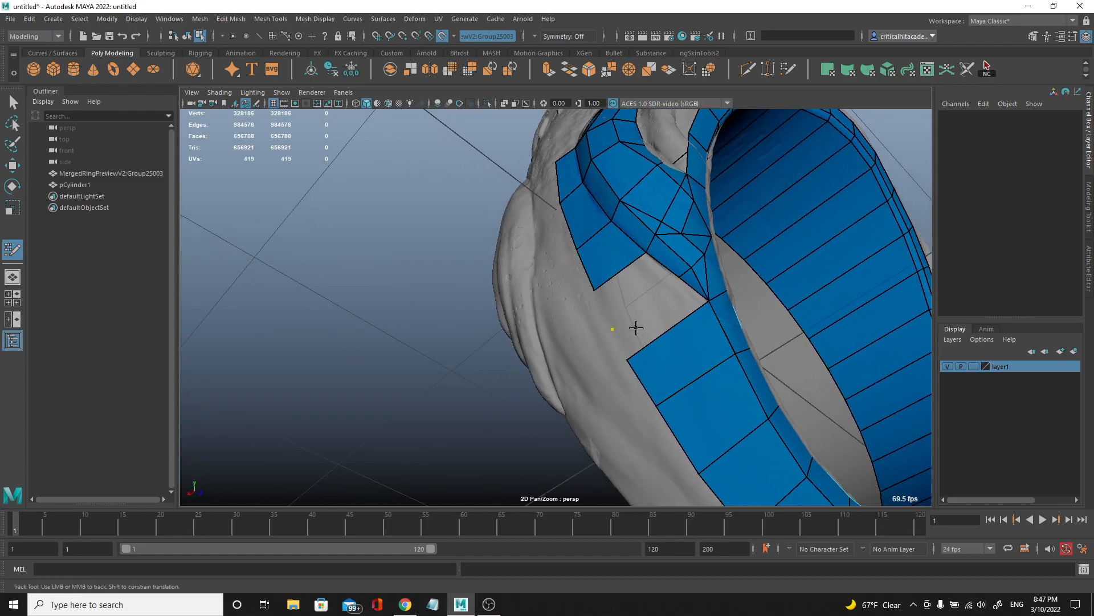
pyautogui.keyDown('alt'); pyautogui.moveTo(628, 294); pyautogui.dragTo(682, 325); pyautogui.keyUp('alt')
pyautogui.scroll(-5, 682, 325)
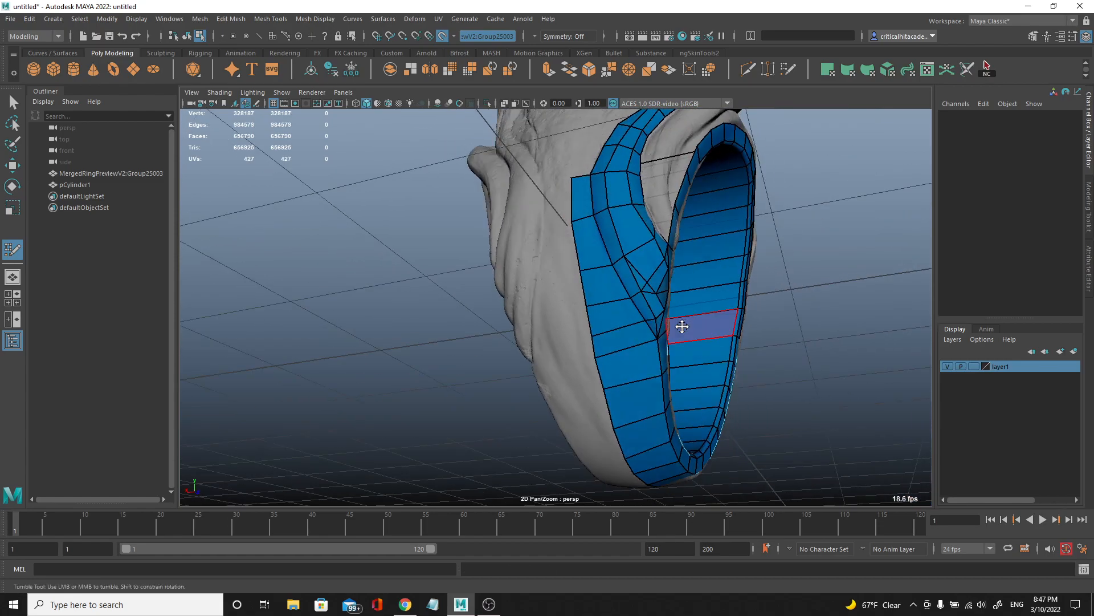
# - Extend the centre column upward with two more quads alongside the fold strip
pyautogui.scroll(2, 633, 338)
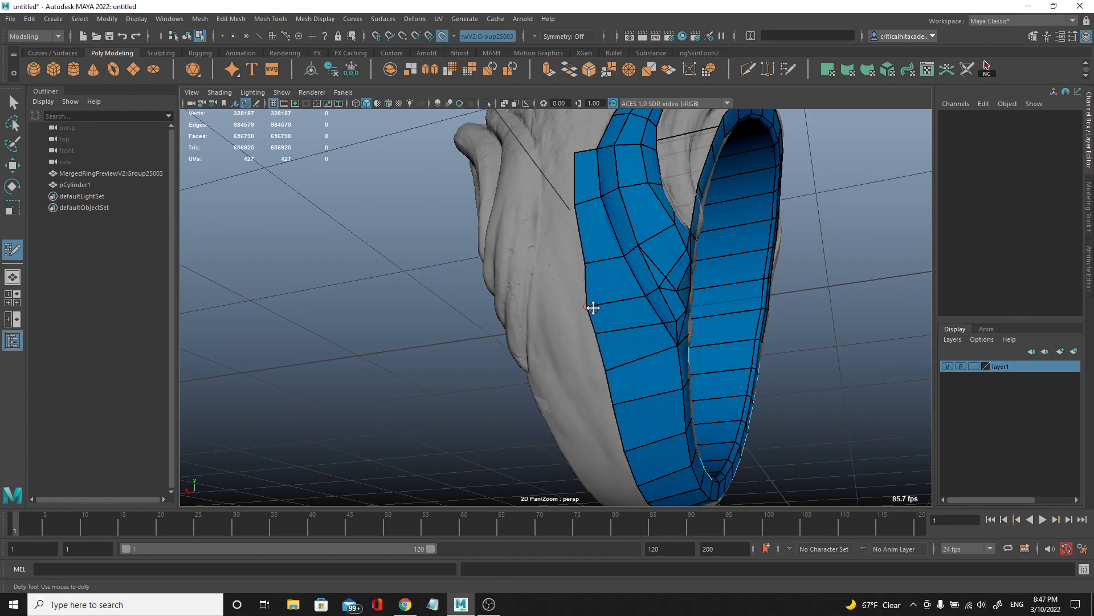
pyautogui.scroll(-5, 582, 262)
pyautogui.keyDown('alt'); pyautogui.moveTo(587, 188); pyautogui.dragTo(616, 303); pyautogui.keyUp('alt')
pyautogui.scroll(4, 638, 298)
pyautogui.scroll(3, 616, 303)
pyautogui.keyDown('alt'); pyautogui.moveTo(632, 256); pyautogui.dragTo(579, 313); pyautogui.keyUp('alt')
pyautogui.scroll(-3, 553, 313)
pyautogui.scroll(-2, 586, 325)
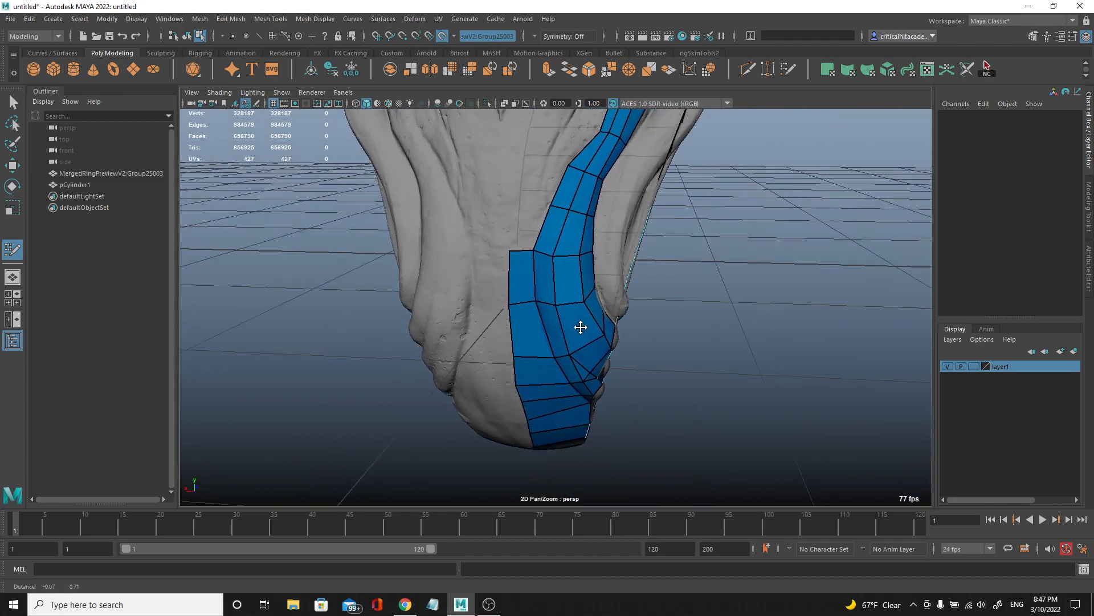
pyautogui.scroll(3, 540, 283)
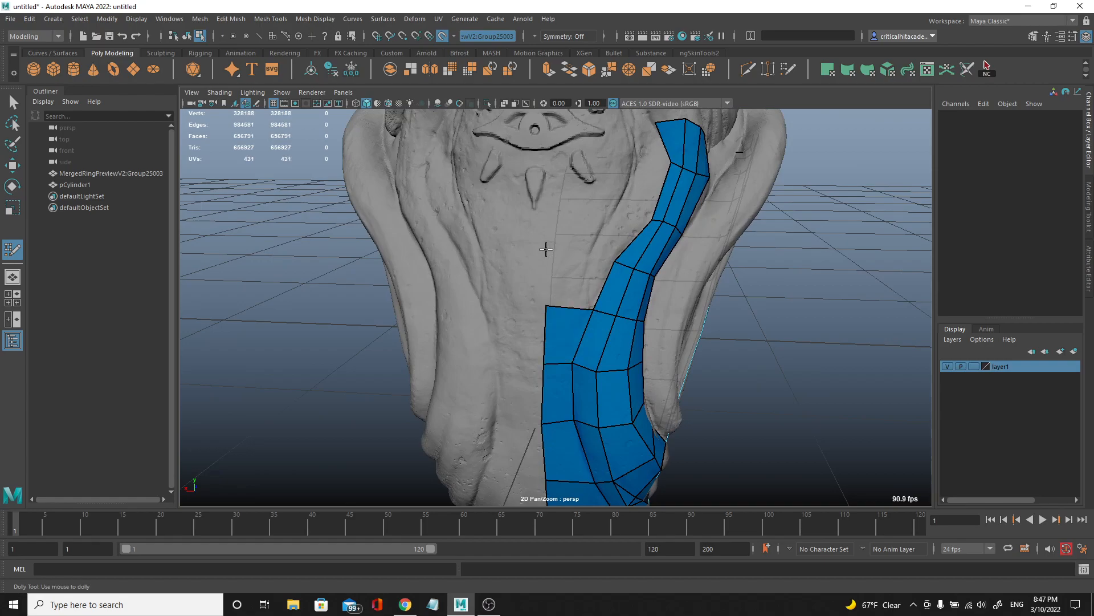
pyautogui.keyDown('shift'); pyautogui.click(573, 272); pyautogui.keyUp('shift')
pyautogui.keyDown('alt'); pyautogui.moveTo(573, 272); pyautogui.dragTo(550, 316, button='middle'); pyautogui.keyUp('alt')
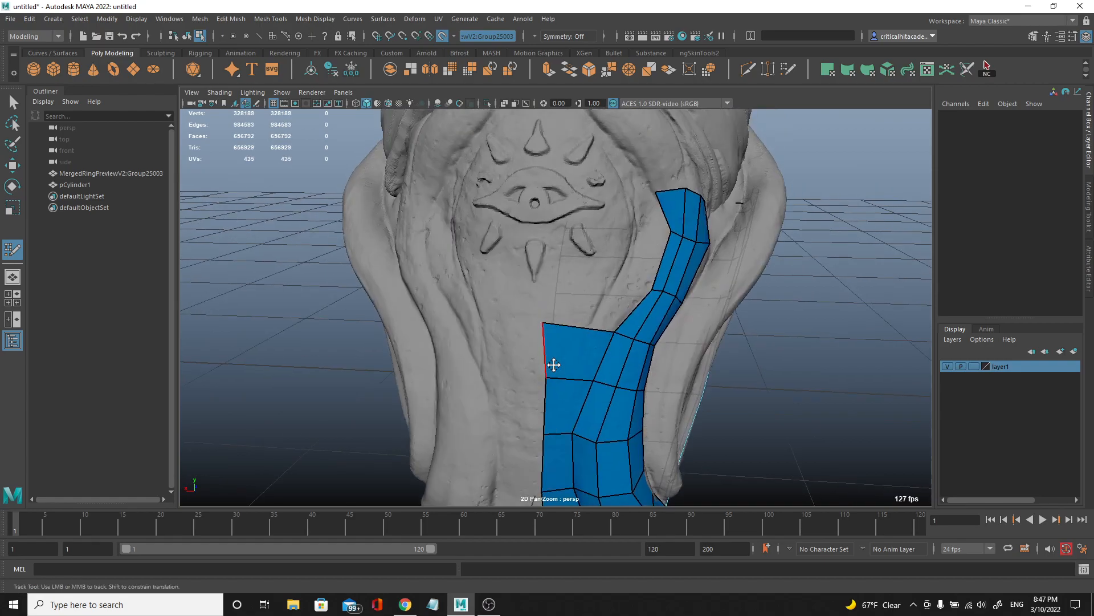
# - Inspect the unmeshed area around the eye emblem and the upper end of the fold strip from several angles
pyautogui.keyDown('alt'); pyautogui.moveTo(557, 363); pyautogui.dragTo(435, 359); pyautogui.keyUp('alt')
pyautogui.scroll(3, 503, 333)
pyautogui.keyDown('alt'); pyautogui.moveTo(502, 332); pyautogui.dragTo(532, 280); pyautogui.keyUp('alt')
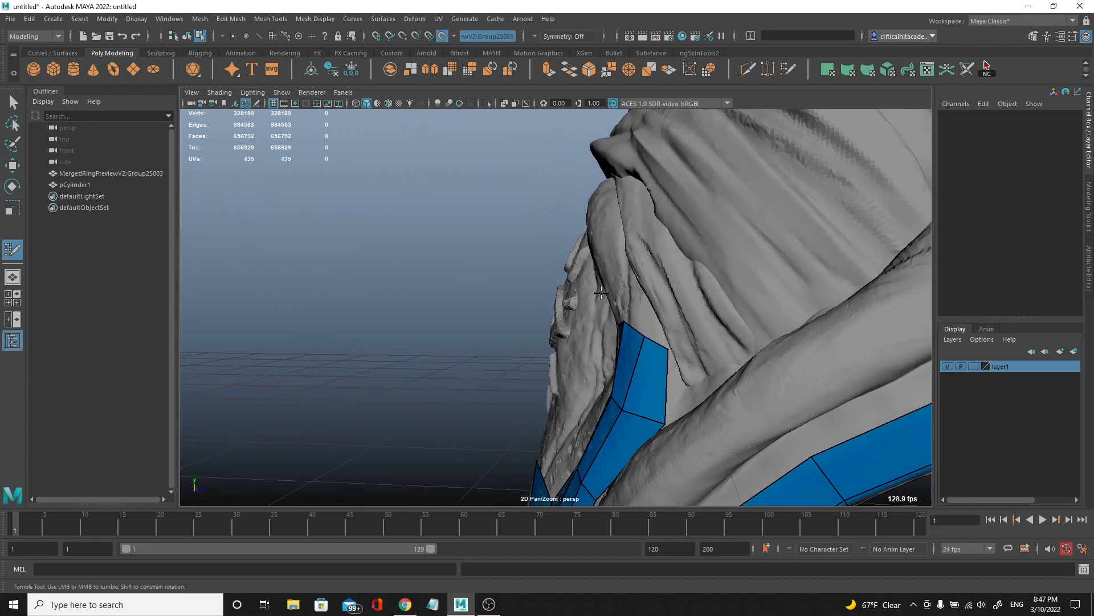
pyautogui.keyDown('alt'); pyautogui.moveTo(618, 295); pyautogui.dragTo(525, 301); pyautogui.keyUp('alt')
pyautogui.keyDown('alt'); pyautogui.moveTo(524, 301); pyautogui.dragTo(544, 303, button='right'); pyautogui.keyUp('alt')
pyautogui.keyDown('alt'); pyautogui.moveTo(545, 303); pyautogui.dragTo(550, 326); pyautogui.keyUp('alt')
pyautogui.keyDown('alt'); pyautogui.moveTo(550, 326); pyautogui.dragTo(533, 329, button='right'); pyautogui.keyUp('alt')
pyautogui.keyDown('alt'); pyautogui.moveTo(533, 329); pyautogui.dragTo(585, 233); pyautogui.keyUp('alt')
# - Continue the centre column upward with three quads, reaching across the middle of the eye emblem
pyautogui.keyDown('alt'); pyautogui.moveTo(519, 434); pyautogui.dragTo(564, 345); pyautogui.keyUp('alt')
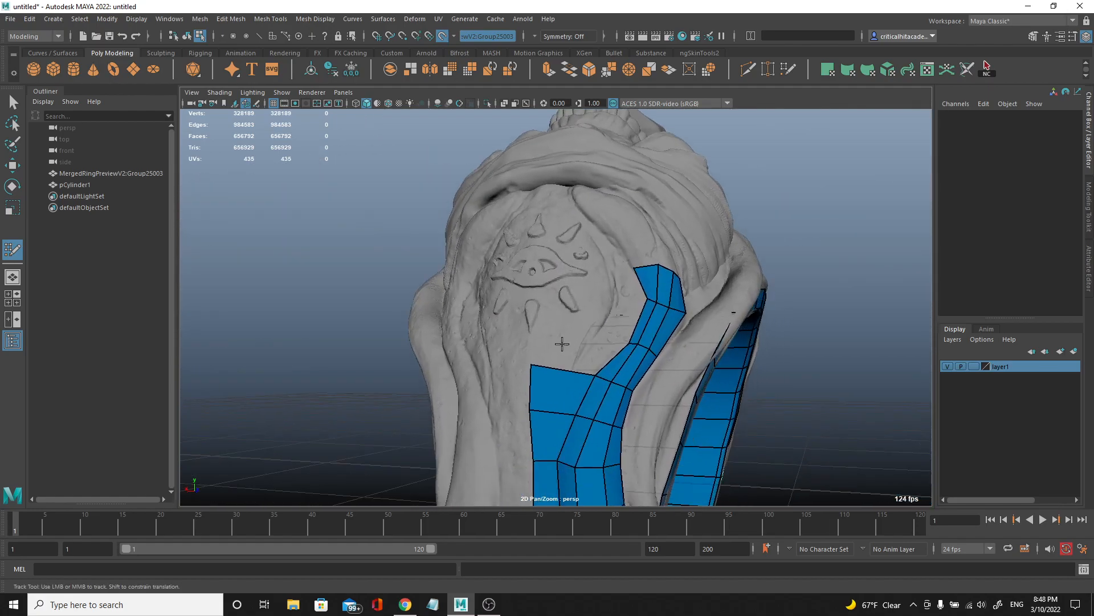
pyautogui.keyDown('alt'); pyautogui.moveTo(565, 344); pyautogui.dragTo(552, 345, button='right'); pyautogui.keyUp('alt')
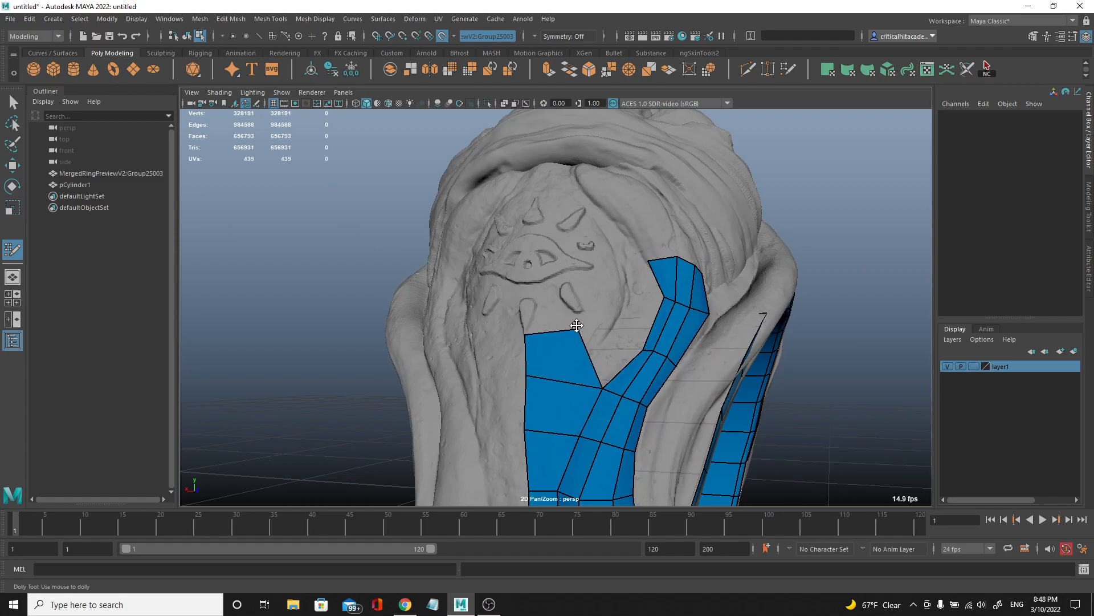
pyautogui.moveTo(581, 314)
pyautogui.keyDown('alt'); pyautogui.mouseDown()
pyautogui.moveTo(562, 334)
pyautogui.moveTo(572, 329)
pyautogui.mouseUp(); pyautogui.keyUp('alt')
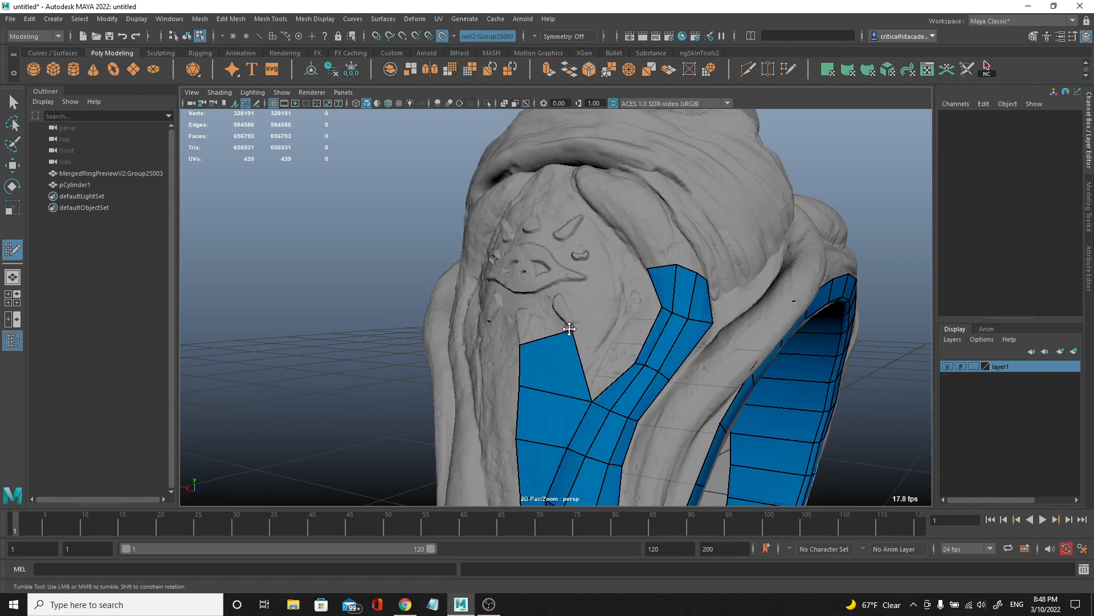
pyautogui.scroll(4, 569, 329)
pyautogui.keyDown('shift'); pyautogui.click(547, 326); pyautogui.keyUp('shift')
pyautogui.keyDown('alt'); pyautogui.moveTo(564, 310); pyautogui.dragTo(501, 247); pyautogui.keyUp('alt')
pyautogui.keyDown('shift'); pyautogui.click(536, 265); pyautogui.keyUp('shift')
pyautogui.keyDown('alt'); pyautogui.moveTo(536, 265); pyautogui.dragTo(519, 274, button='middle'); pyautogui.keyUp('alt')
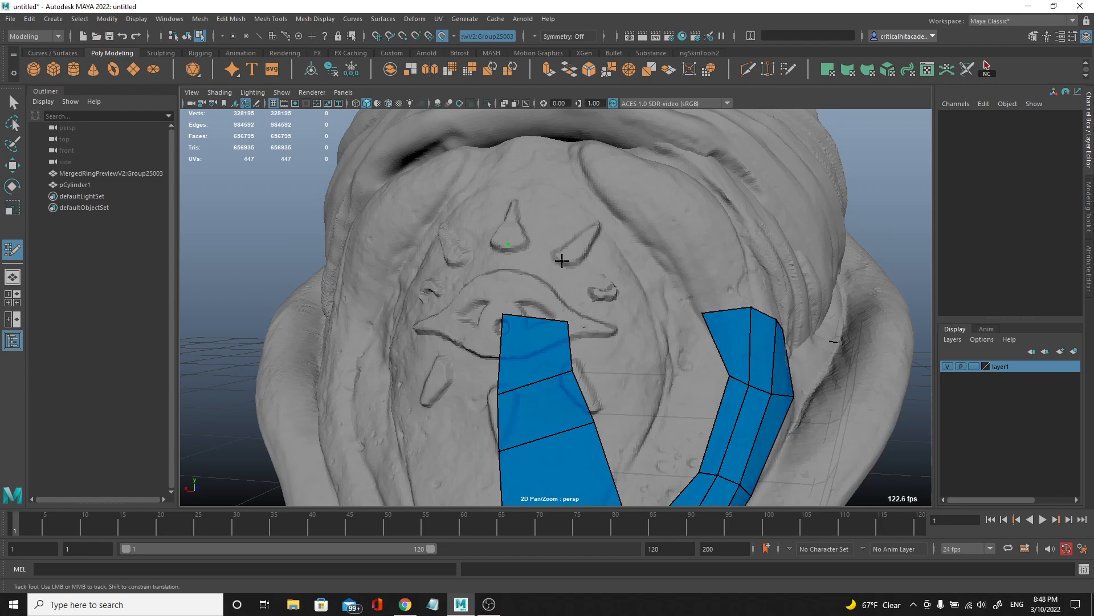
# - Add three more quads to the centre column, carrying it past the spike above the eye emblem
pyautogui.keyDown('shift'); pyautogui.click(538, 279); pyautogui.keyUp('shift')
pyautogui.keyDown('alt'); pyautogui.moveTo(537, 279); pyautogui.dragTo(509, 256); pyautogui.keyUp('alt')
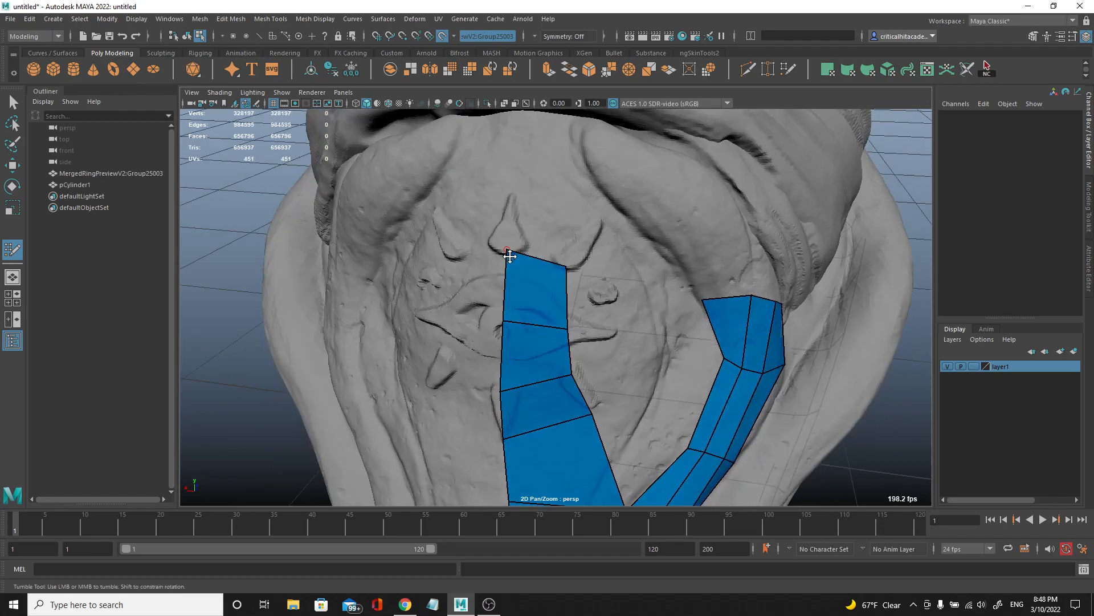
pyautogui.keyDown('shift'); pyautogui.click(566, 230); pyautogui.keyUp('shift')
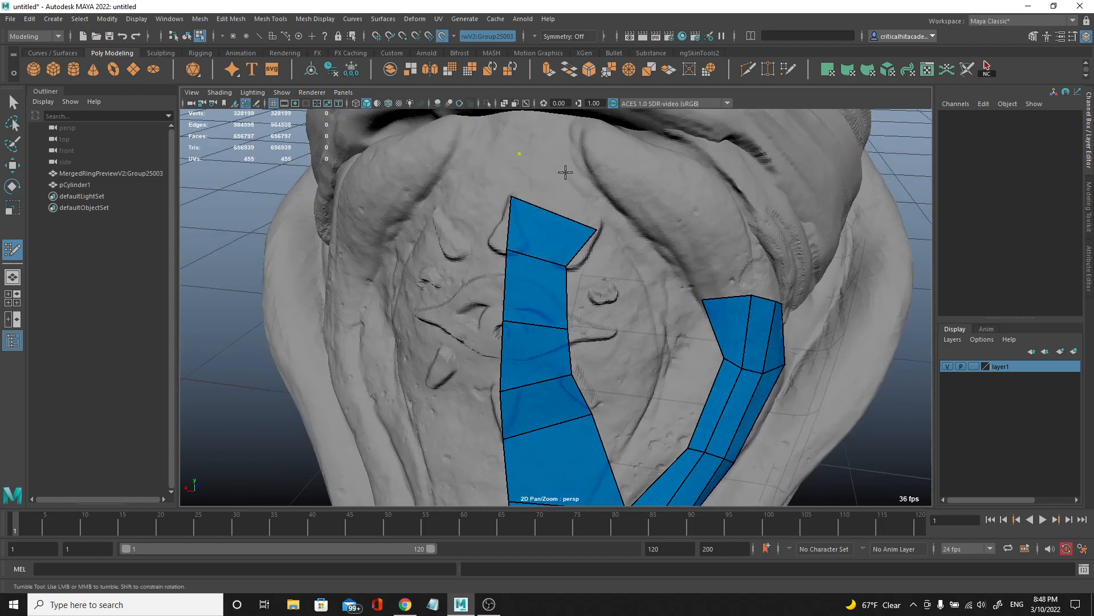
pyautogui.keyDown('shift'); pyautogui.click(557, 190); pyautogui.keyUp('shift')
pyautogui.keyDown('alt'); pyautogui.moveTo(605, 242); pyautogui.dragTo(615, 246); pyautogui.keyUp('alt')
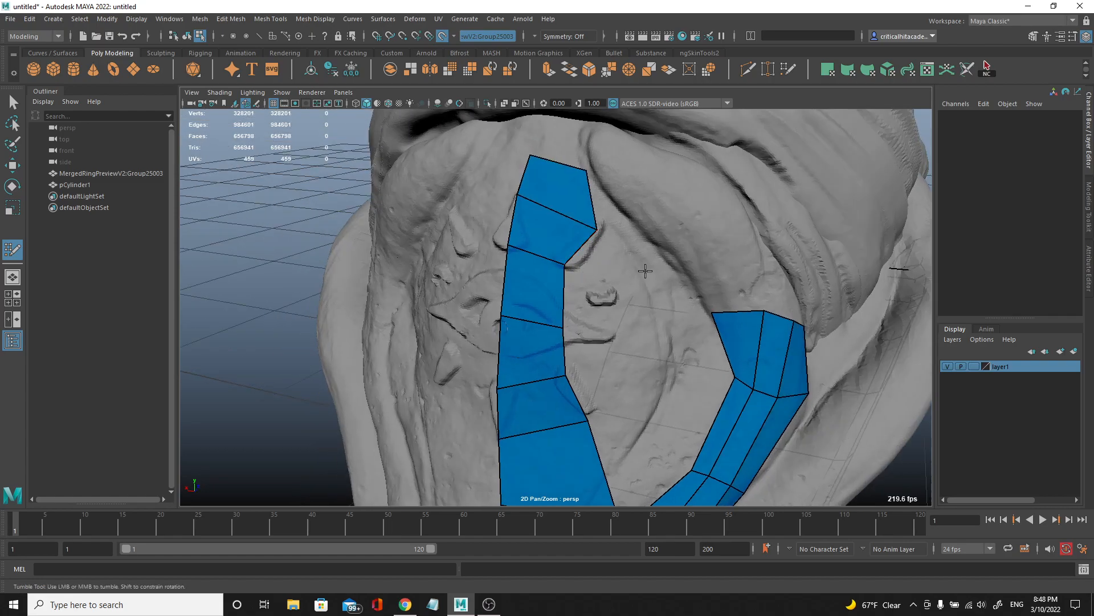
# - Wrap a row of quads from the column's upper end down around the outer side of the eye emblem
pyautogui.keyDown('shift'); pyautogui.click(631, 234); pyautogui.keyUp('shift')
pyautogui.keyDown('alt'); pyautogui.moveTo(631, 235); pyautogui.dragTo(626, 292, button='middle'); pyautogui.keyUp('alt')
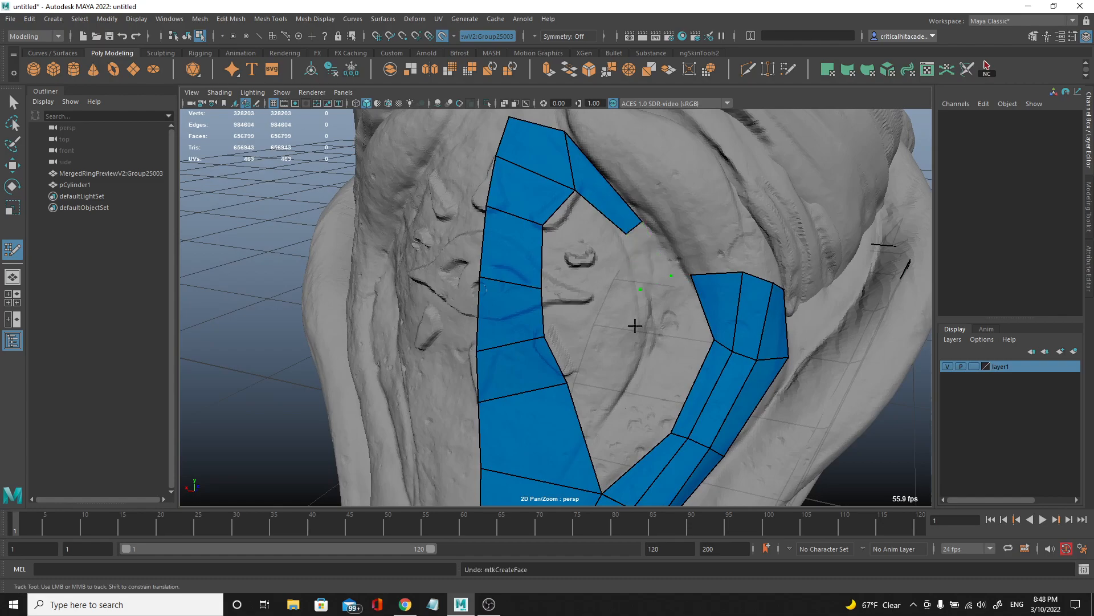
pyautogui.keyDown('shift'); pyautogui.click(636, 315); pyautogui.keyUp('shift')
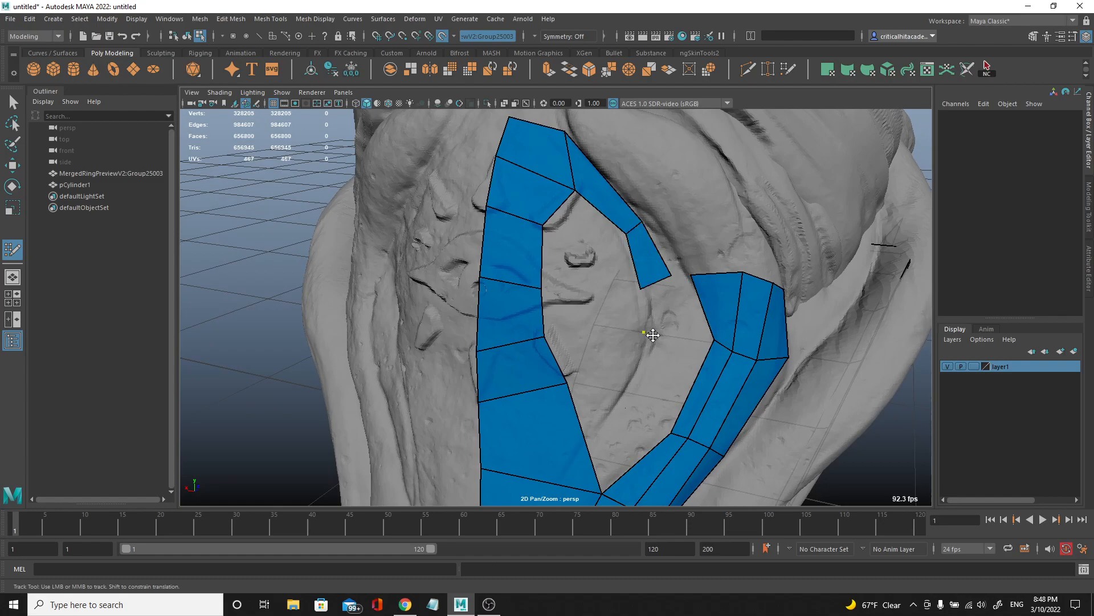
pyautogui.keyDown('shift'); pyautogui.click(624, 378); pyautogui.keyUp('shift')
pyautogui.click(619, 371)
pyautogui.keyDown('shift'); pyautogui.click(642, 360); pyautogui.keyUp('shift')
# - Insert an edge across the centre column and fill the last quad that closes the ring around the emblem
pyautogui.keyDown('alt'); pyautogui.moveTo(615, 421); pyautogui.dragTo(550, 381); pyautogui.keyUp('alt')
pyautogui.keyDown('ctrl'); pyautogui.click(573, 436); pyautogui.keyUp('ctrl')
pyautogui.keyDown('shift'); pyautogui.click(598, 407); pyautogui.keyUp('shift')
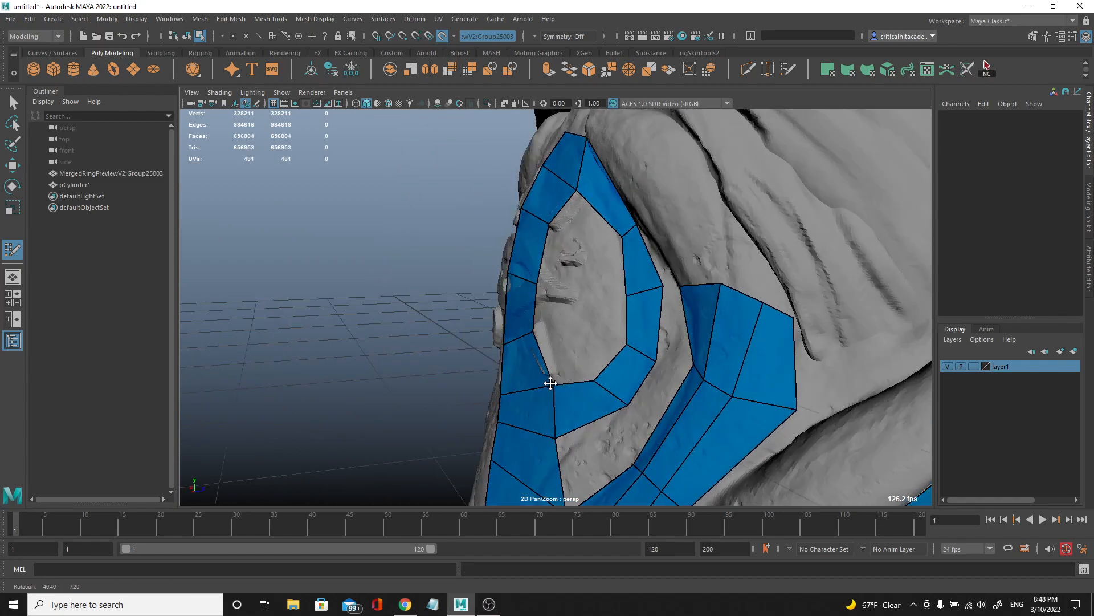
# - Fill three quads inside the emblem ring along its centre-line side and upper corner
pyautogui.scroll(4, 562, 372)
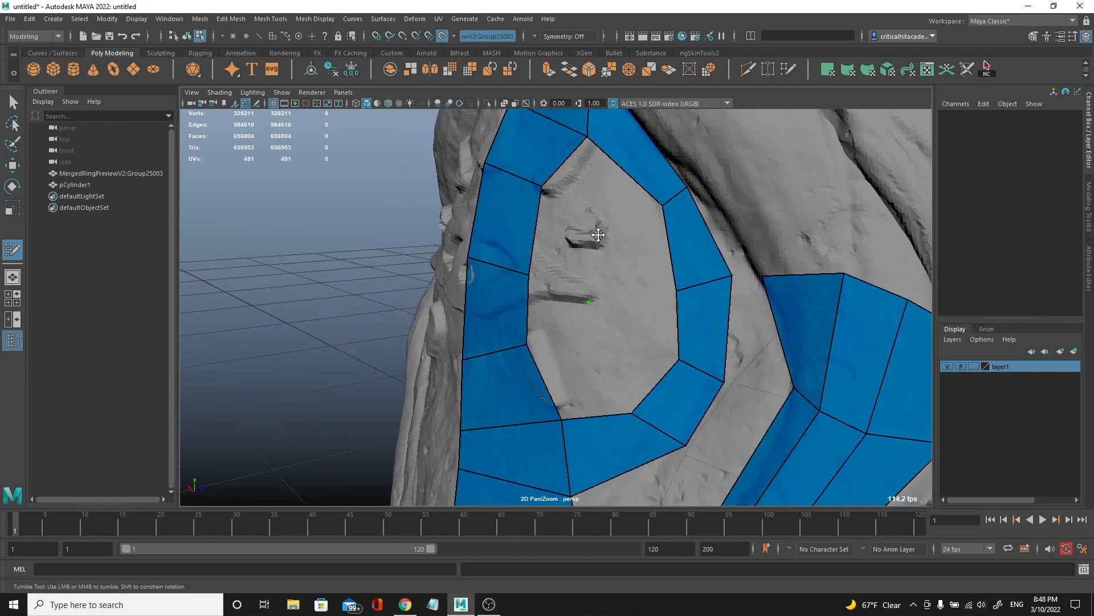
pyautogui.keyDown('shift'); pyautogui.click(561, 243); pyautogui.keyUp('shift')
pyautogui.moveTo(561, 245)
pyautogui.keyDown('alt'); pyautogui.mouseDown()
pyautogui.moveTo(547, 354)
pyautogui.moveTo(570, 376)
pyautogui.moveTo(555, 410)
pyautogui.moveTo(518, 391)
pyautogui.moveTo(501, 398)
pyautogui.moveTo(572, 396)
pyautogui.moveTo(429, 455)
pyautogui.moveTo(413, 442)
pyautogui.moveTo(584, 359)
pyautogui.moveTo(574, 244)
pyautogui.mouseUp(); pyautogui.keyUp('alt')
pyautogui.keyDown('shift'); pyautogui.click(553, 332); pyautogui.keyUp('shift')
pyautogui.keyDown('alt'); pyautogui.moveTo(615, 313); pyautogui.dragTo(591, 251); pyautogui.keyUp('alt')
pyautogui.keyDown('shift'); pyautogui.click(591, 251); pyautogui.keyUp('shift')
pyautogui.keyDown('alt'); pyautogui.moveTo(591, 251); pyautogui.dragTo(605, 296); pyautogui.keyUp('alt')
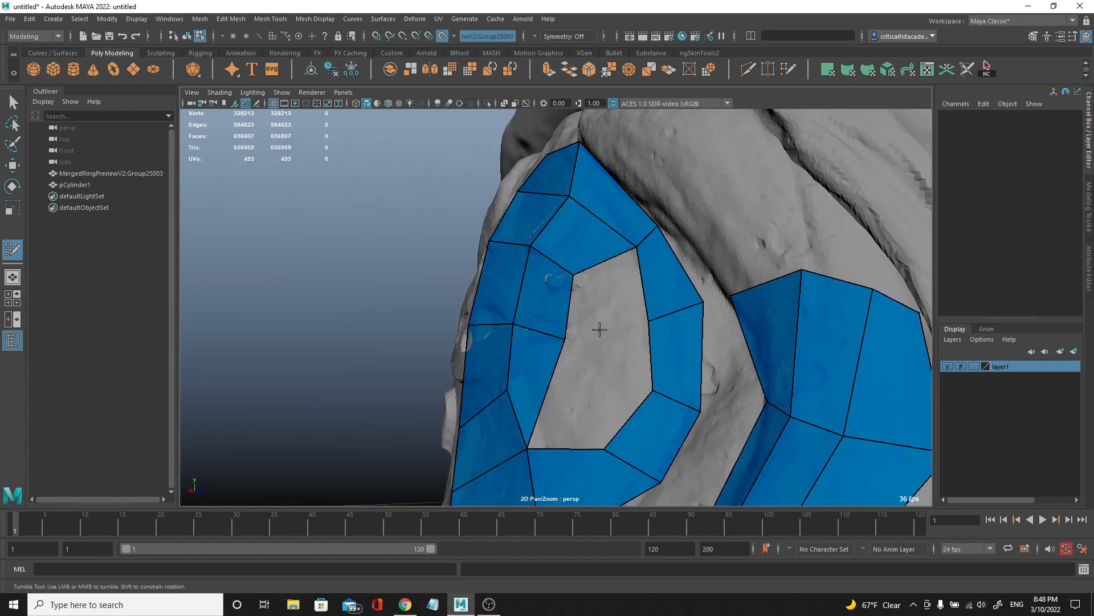
# - Fill the rest of the emblem ring's interior and bridge its upper outer edge to the fold strip
pyautogui.keyDown('shift'); pyautogui.click(599, 313); pyautogui.keyUp('shift')
pyautogui.keyDown('alt'); pyautogui.moveTo(587, 390); pyautogui.dragTo(606, 318, button='middle'); pyautogui.keyUp('alt')
pyautogui.keyDown('alt'); pyautogui.moveTo(648, 333); pyautogui.dragTo(457, 360); pyautogui.keyUp('alt')
pyautogui.keyDown('alt'); pyautogui.moveTo(590, 365); pyautogui.dragTo(632, 279); pyautogui.keyUp('alt')
pyautogui.scroll(4, 631, 280)
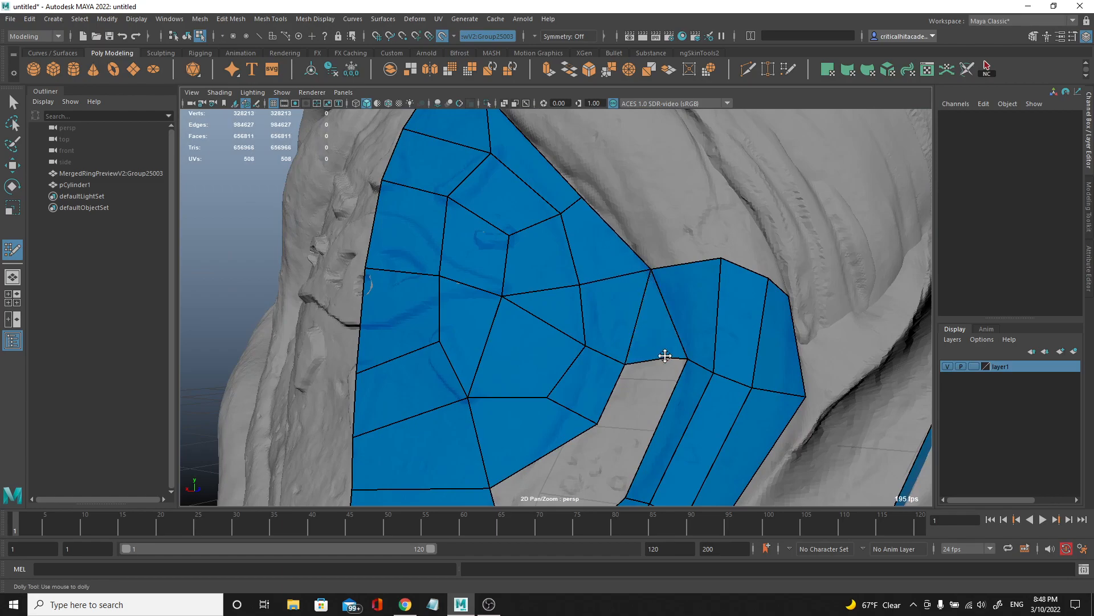
# - Fill the open gap between the emblem panel and the outer fold strip with two quads
pyautogui.keyDown('alt'); pyautogui.moveTo(685, 356); pyautogui.dragTo(673, 306, button='middle'); pyautogui.keyUp('alt')
pyautogui.keyDown('shift'); pyautogui.click(654, 353); pyautogui.keyUp('shift')
pyautogui.moveTo(653, 353)
pyautogui.keyDown('alt'); pyautogui.mouseDown(button='middle')
pyautogui.moveTo(615, 325)
pyautogui.moveTo(627, 308)
pyautogui.mouseUp(button='middle'); pyautogui.keyUp('alt')
pyautogui.keyDown('shift'); pyautogui.click(590, 318); pyautogui.keyUp('shift')
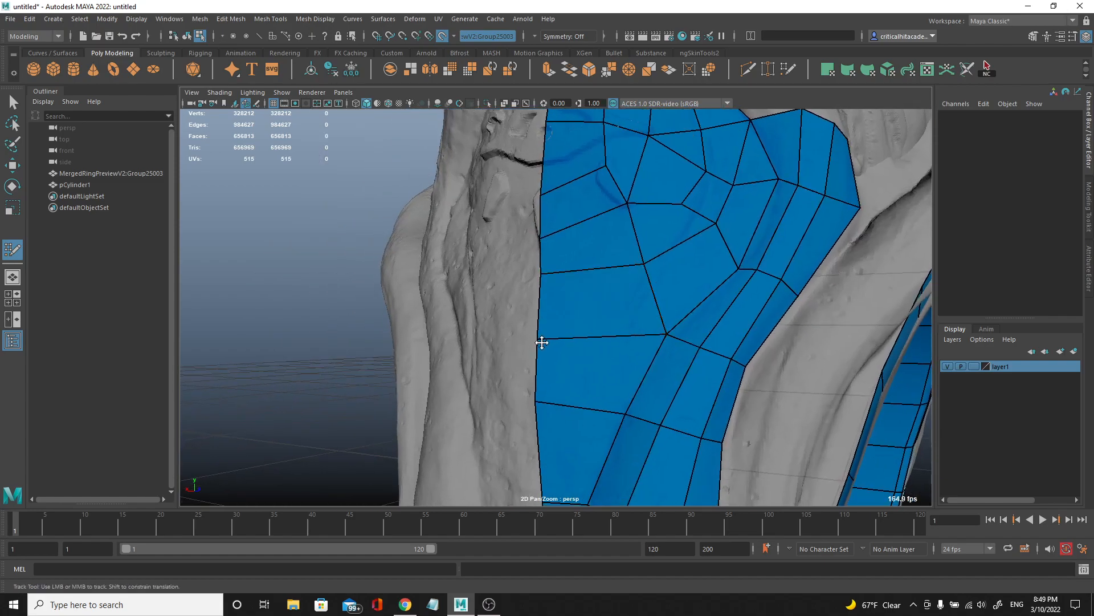
# - Examine the filled emblem half from the front and the places where its strips meet the band
pyautogui.scroll(-3, 556, 346)
pyautogui.keyDown('alt'); pyautogui.moveTo(559, 347); pyautogui.dragTo(638, 371); pyautogui.keyUp('alt')
pyautogui.scroll(-2, 632, 369)
pyautogui.scroll(4, 556, 331)
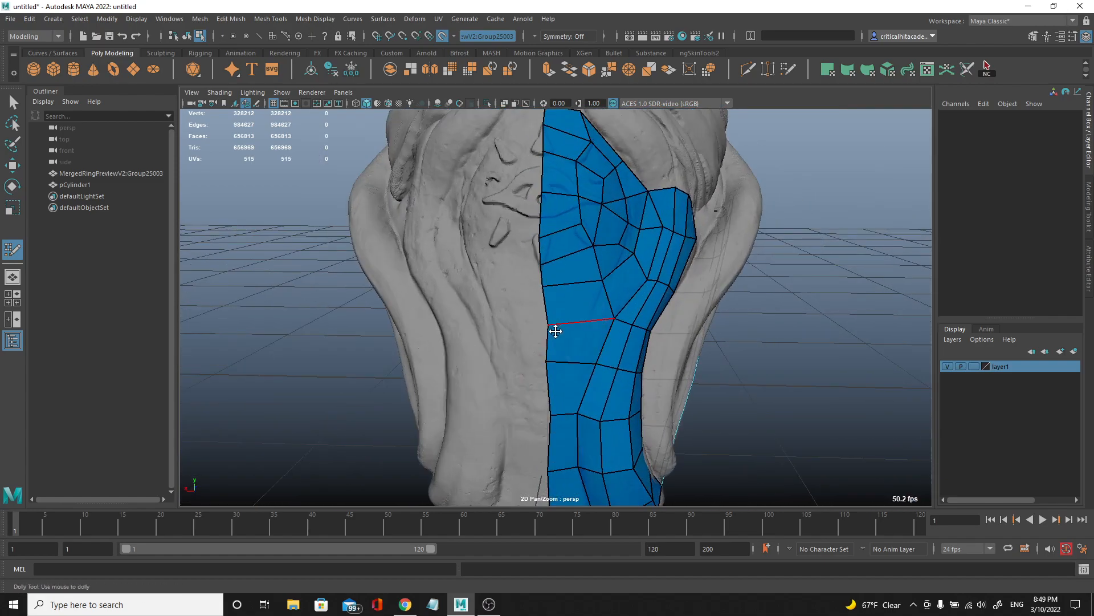
pyautogui.scroll(-2, 553, 403)
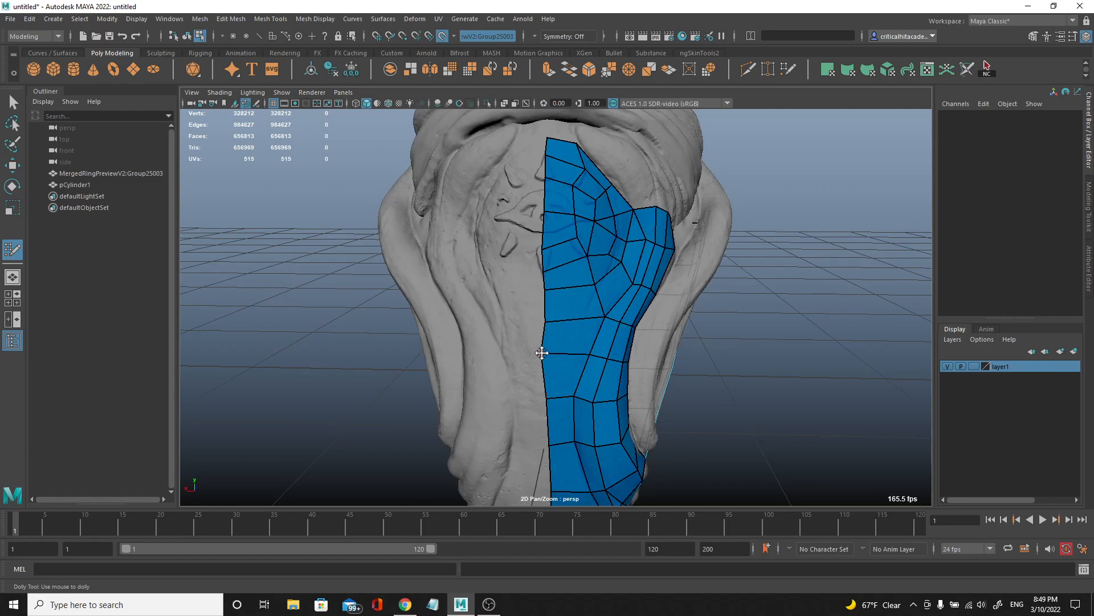
pyautogui.scroll(-3, 577, 371)
pyautogui.keyDown('alt'); pyautogui.moveTo(576, 372); pyautogui.dragTo(420, 310); pyautogui.keyUp('alt')
pyautogui.scroll(4, 502, 404)
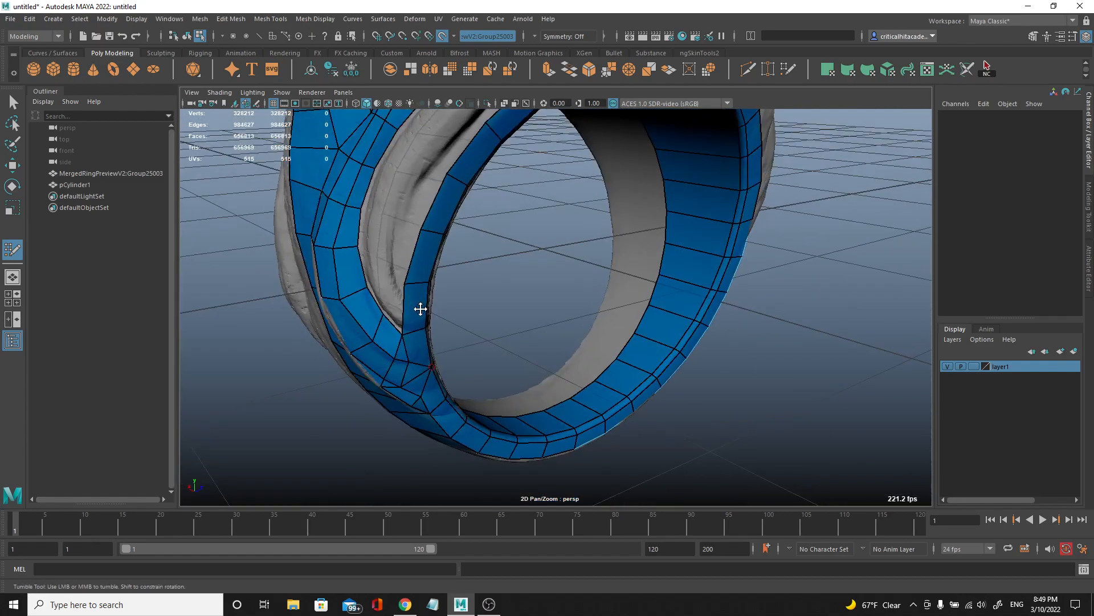
pyautogui.keyDown('alt'); pyautogui.moveTo(420, 310); pyautogui.dragTo(491, 377, button='middle'); pyautogui.keyUp('alt')
pyautogui.scroll(2, 492, 377)
pyautogui.keyDown('alt'); pyautogui.moveTo(492, 376); pyautogui.dragTo(536, 387); pyautogui.keyUp('alt')
pyautogui.scroll(-2, 540, 422)
pyautogui.scroll(-5, 513, 391)
# - Multi-Cut a diagonal edge through the end quad of the wide band row, from the narrow border strip to its open edge
pyautogui.keyDown('alt'); pyautogui.moveTo(536, 387); pyautogui.dragTo(472, 441, button='middle'); pyautogui.keyUp('alt')
pyautogui.keyDown('alt'); pyautogui.moveTo(472, 442); pyautogui.dragTo(419, 419); pyautogui.keyUp('alt')
pyautogui.scroll(4, 419, 419)
pyautogui.keyDown('alt'); pyautogui.moveTo(632, 424); pyautogui.dragTo(600, 403); pyautogui.keyUp('alt')
pyautogui.keyDown('alt'); pyautogui.moveTo(600, 403); pyautogui.dragTo(542, 220, button='middle'); pyautogui.keyUp('alt')
pyautogui.keyDown('alt'); pyautogui.moveTo(542, 220); pyautogui.dragTo(501, 196); pyautogui.keyUp('alt')
pyautogui.keyDown('alt'); pyautogui.moveTo(502, 197); pyautogui.dragTo(515, 227, button='middle'); pyautogui.keyUp('alt')
pyautogui.keyDown('alt'); pyautogui.moveTo(515, 227); pyautogui.dragTo(615, 212); pyautogui.keyUp('alt')
pyautogui.keyDown('alt'); pyautogui.moveTo(615, 213); pyautogui.dragTo(611, 250, button='middle'); pyautogui.keyUp('alt')
pyautogui.scroll(4, 532, 298)
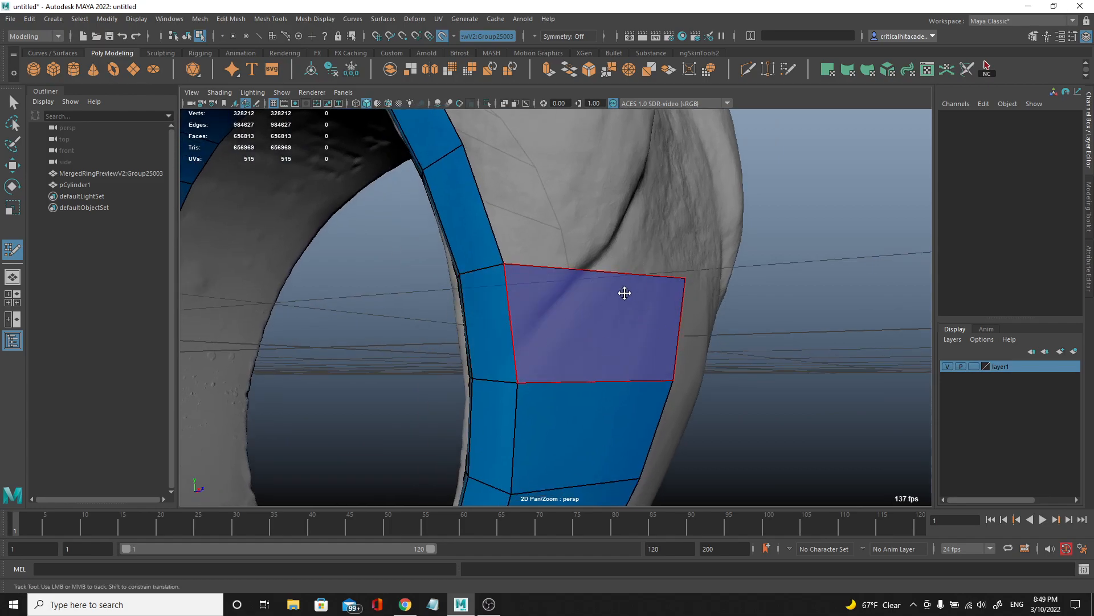
pyautogui.click(746, 71)
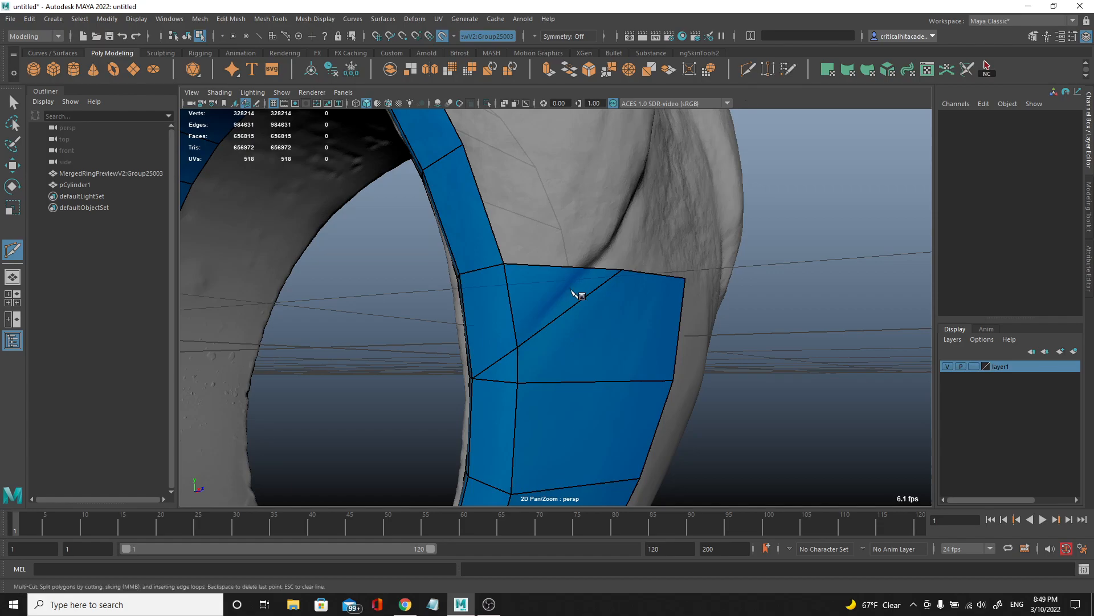
pyautogui.keyDown('alt'); pyautogui.moveTo(607, 262); pyautogui.dragTo(529, 308); pyautogui.keyUp('alt')
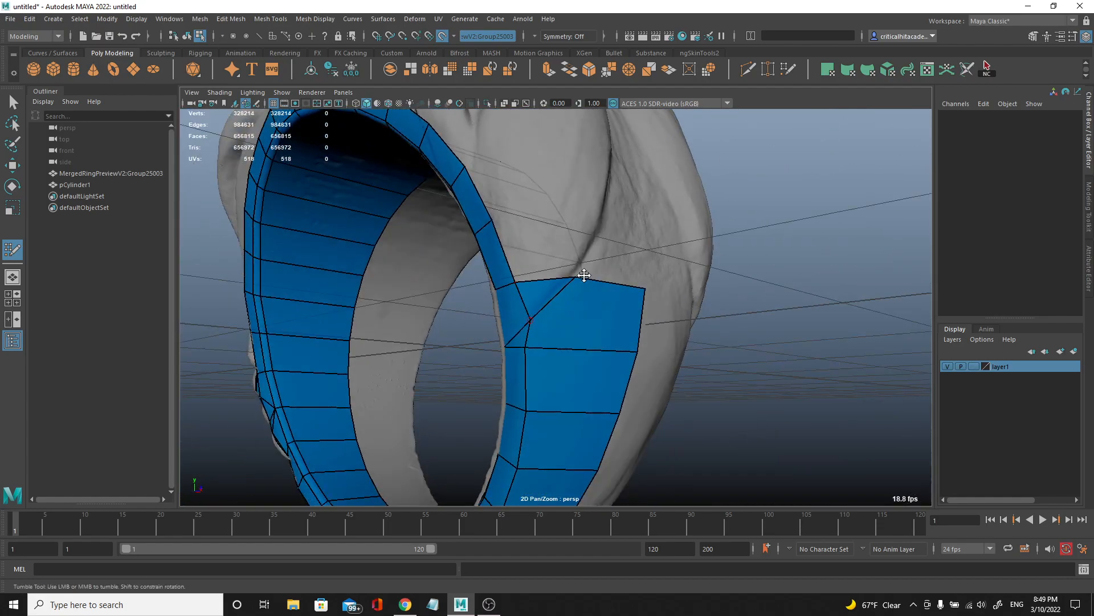
# - Add two quads with Quad Draw running up from the diagonal cut beside the band's edge
pyautogui.moveTo(575, 272)
pyautogui.keyDown('alt'); pyautogui.mouseDown()
pyautogui.moveTo(542, 320)
pyautogui.moveTo(554, 361)
pyautogui.moveTo(564, 264)
pyautogui.moveTo(588, 277)
pyautogui.moveTo(503, 347)
pyautogui.moveTo(534, 289)
pyautogui.mouseUp(); pyautogui.keyUp('alt')
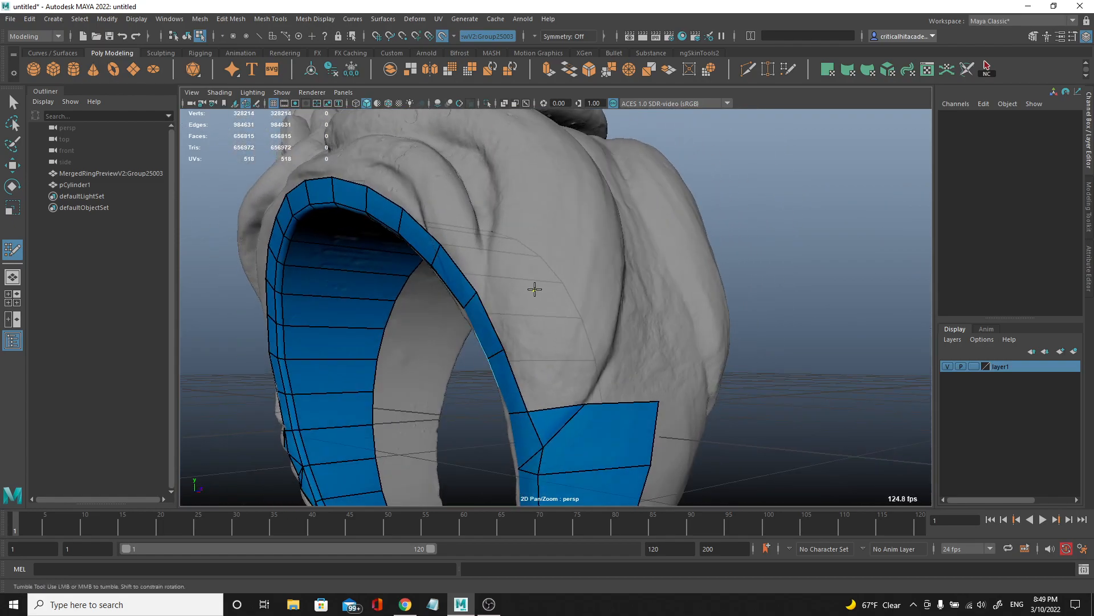
pyautogui.keyDown('shift'); pyautogui.click(551, 340); pyautogui.keyUp('shift')
pyautogui.keyDown('alt'); pyautogui.moveTo(562, 337); pyautogui.dragTo(616, 259); pyautogui.keyUp('alt')
pyautogui.keyDown('shift'); pyautogui.click(560, 341); pyautogui.keyUp('shift')
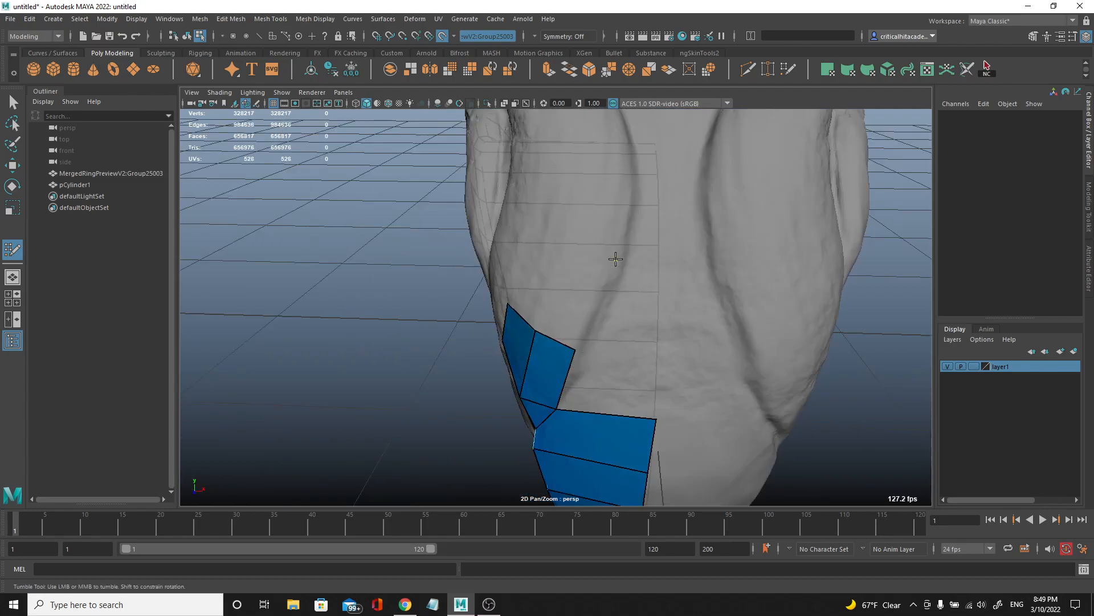
# - Extend a strip of quads up along the shoulder fold's crease to just below the jaw
pyautogui.keyDown('shift'); pyautogui.click(576, 302); pyautogui.keyUp('shift')
pyautogui.moveTo(591, 172)
pyautogui.keyDown('alt'); pyautogui.mouseDown(button='middle')
pyautogui.moveTo(574, 279)
pyautogui.moveTo(596, 357)
pyautogui.mouseUp(button='middle'); pyautogui.keyUp('alt')
pyautogui.keyDown('shift'); pyautogui.click(601, 323); pyautogui.keyUp('shift')
pyautogui.keyDown('shift'); pyautogui.click(597, 307); pyautogui.keyUp('shift')
pyautogui.keyDown('alt'); pyautogui.moveTo(599, 308); pyautogui.dragTo(567, 314); pyautogui.keyUp('alt')
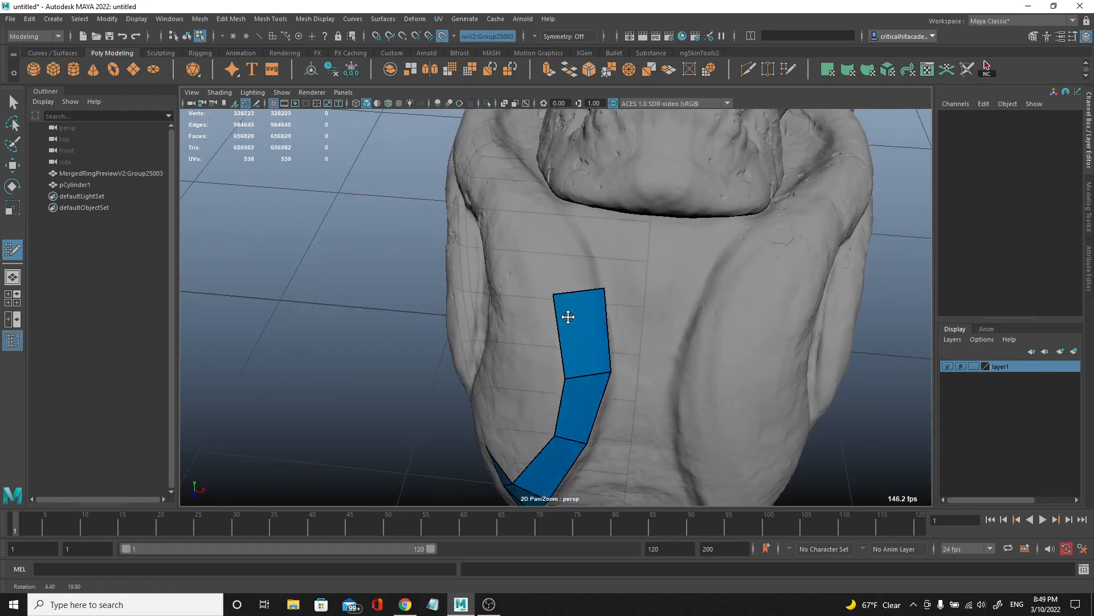
pyautogui.keyDown('shift'); pyautogui.click(578, 238); pyautogui.keyUp('shift')
pyautogui.keyDown('alt'); pyautogui.moveTo(579, 238); pyautogui.dragTo(530, 280); pyautogui.keyUp('alt')
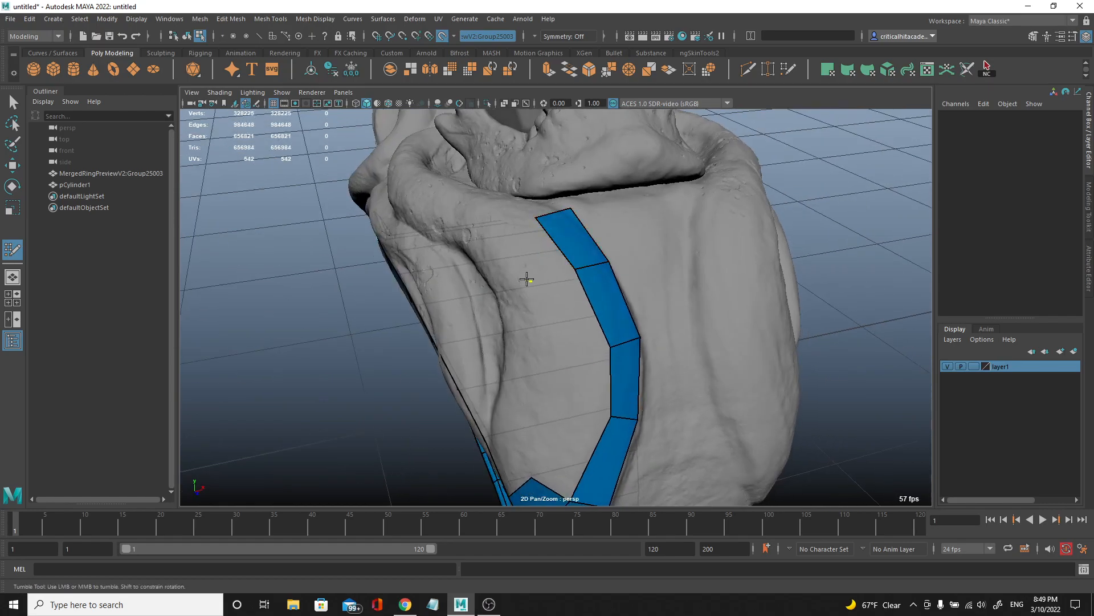
# - Fill a second row of four quads along the inner side of the crease strip, undoing the stray small quads
pyautogui.keyDown('shift'); pyautogui.click(526, 252); pyautogui.keyUp('shift')
pyautogui.keyDown('shift'); pyautogui.click(556, 361); pyautogui.keyUp('shift')
pyautogui.keyDown('alt'); pyautogui.moveTo(556, 360); pyautogui.dragTo(560, 332, button='middle'); pyautogui.keyUp('alt')
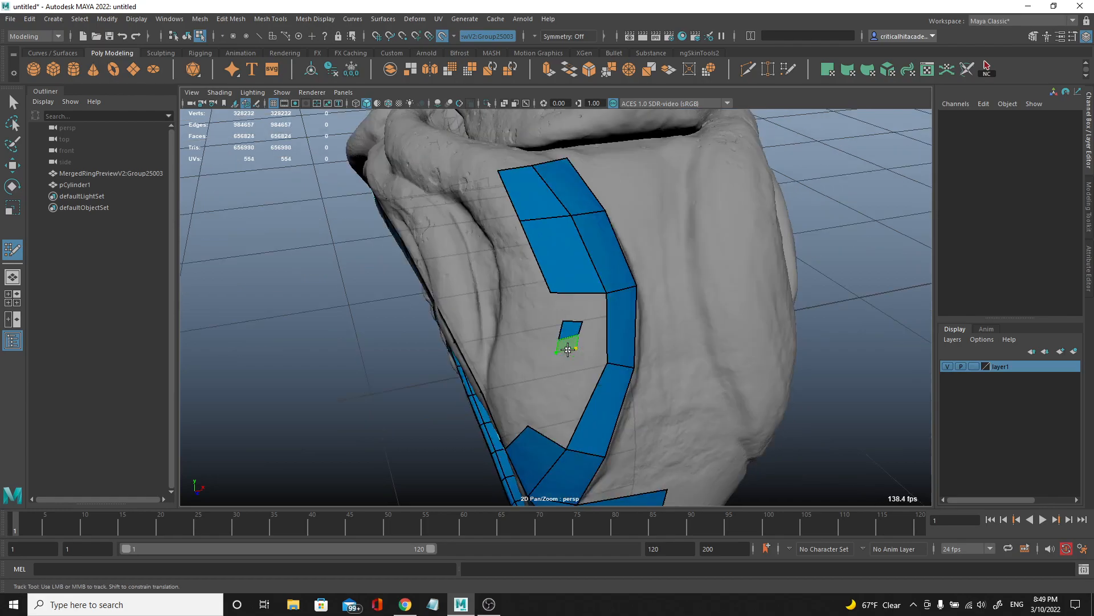
pyautogui.hotkey('ctrl', 'z')
pyautogui.hotkey('ctrl', 'z')
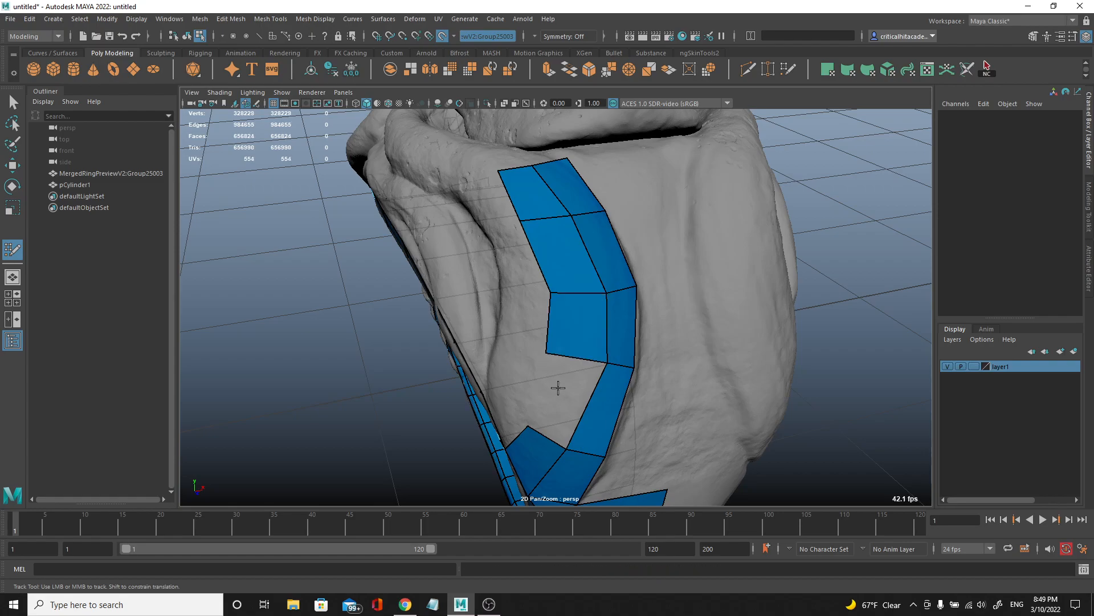
pyautogui.keyDown('shift'); pyautogui.click(564, 365); pyautogui.keyUp('shift')
pyautogui.keyDown('alt'); pyautogui.moveTo(564, 364); pyautogui.dragTo(542, 342); pyautogui.keyUp('alt')
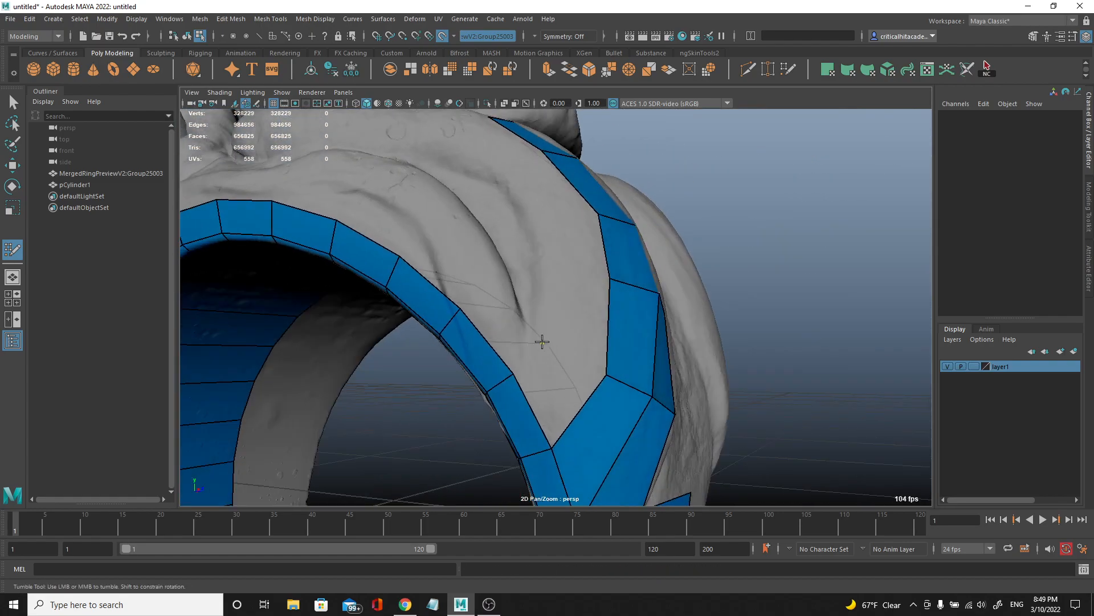
# - Fill a third row of quads up the shoulder fold beside the second row, following its bend toward the side
pyautogui.keyDown('shift'); pyautogui.click(584, 304); pyautogui.keyUp('shift')
pyautogui.keyDown('alt'); pyautogui.moveTo(589, 305); pyautogui.dragTo(543, 297); pyautogui.keyUp('alt')
pyautogui.keyDown('shift'); pyautogui.click(562, 289); pyautogui.keyUp('shift')
pyautogui.keyDown('shift'); pyautogui.click(542, 260); pyautogui.keyUp('shift')
pyautogui.keyDown('alt'); pyautogui.moveTo(520, 258); pyautogui.dragTo(471, 284); pyautogui.keyUp('alt')
pyautogui.click(506, 279)
pyautogui.keyDown('shift'); pyautogui.click(525, 255); pyautogui.keyUp('shift')
pyautogui.keyDown('alt'); pyautogui.moveTo(471, 283); pyautogui.dragTo(525, 325, button='middle'); pyautogui.keyUp('alt')
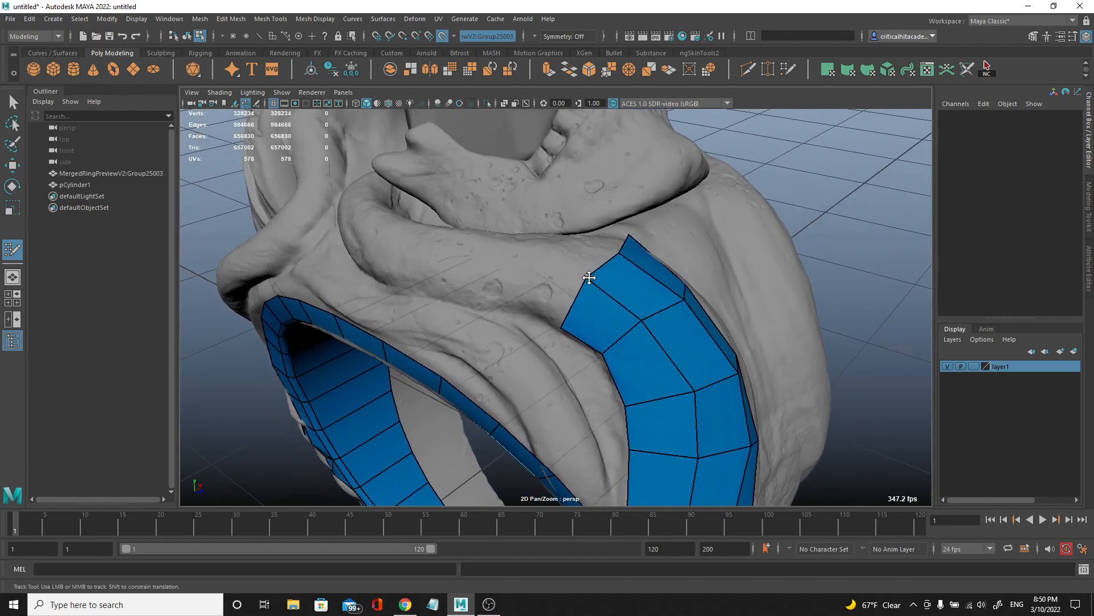
# - Extend a row of quads along the lower edge of the side fold beneath the jaw to its curled rear end
pyautogui.keyDown('shift'); pyautogui.click(518, 293); pyautogui.keyUp('shift')
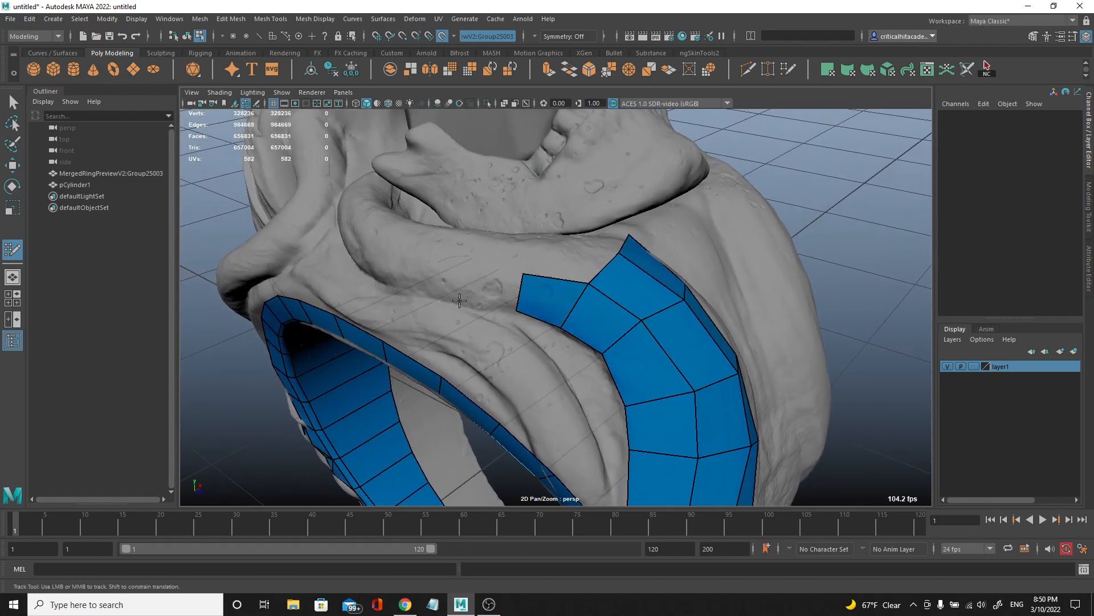
pyautogui.keyDown('shift'); pyautogui.click(456, 276); pyautogui.keyUp('shift')
pyautogui.keyDown('alt'); pyautogui.moveTo(444, 281); pyautogui.dragTo(363, 349); pyautogui.keyUp('alt')
pyautogui.keyDown('shift'); pyautogui.click(447, 311); pyautogui.keyUp('shift')
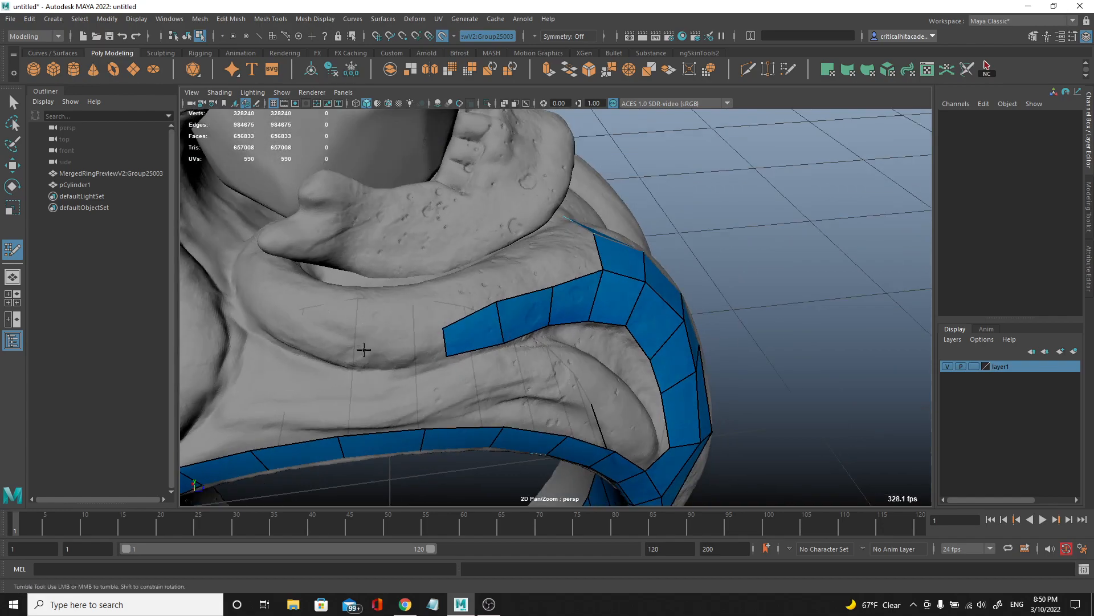
pyautogui.keyDown('shift'); pyautogui.click(391, 334); pyautogui.keyUp('shift')
pyautogui.keyDown('alt'); pyautogui.moveTo(374, 337); pyautogui.dragTo(475, 335, button='middle'); pyautogui.keyUp('alt')
pyautogui.moveTo(475, 337); pyautogui.dragTo(332, 359)
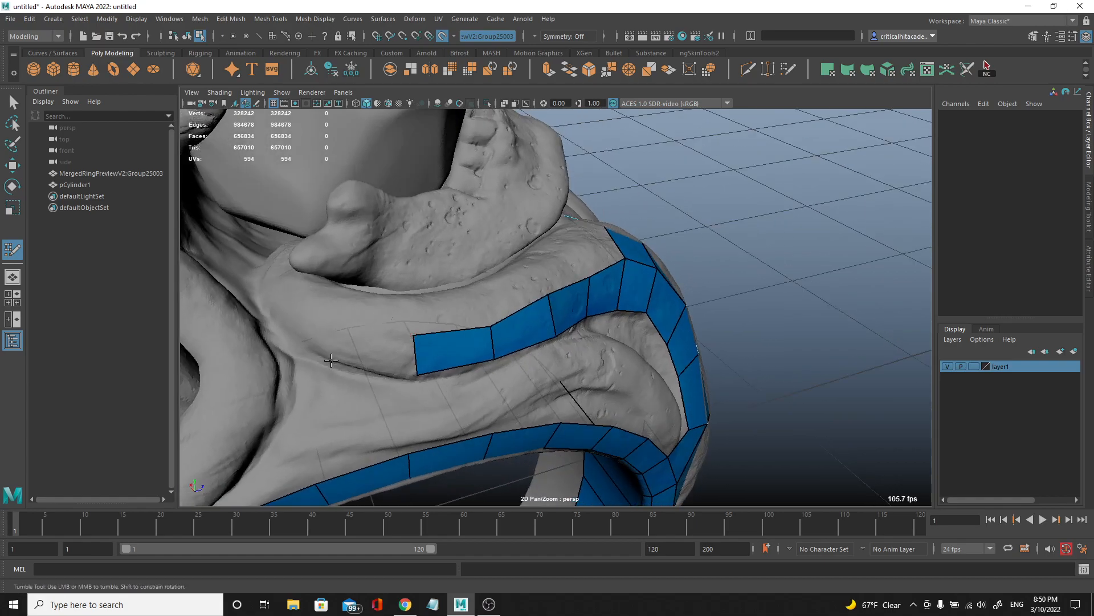
pyautogui.keyDown('shift'); pyautogui.click(351, 332); pyautogui.keyUp('shift')
pyautogui.click(269, 314)
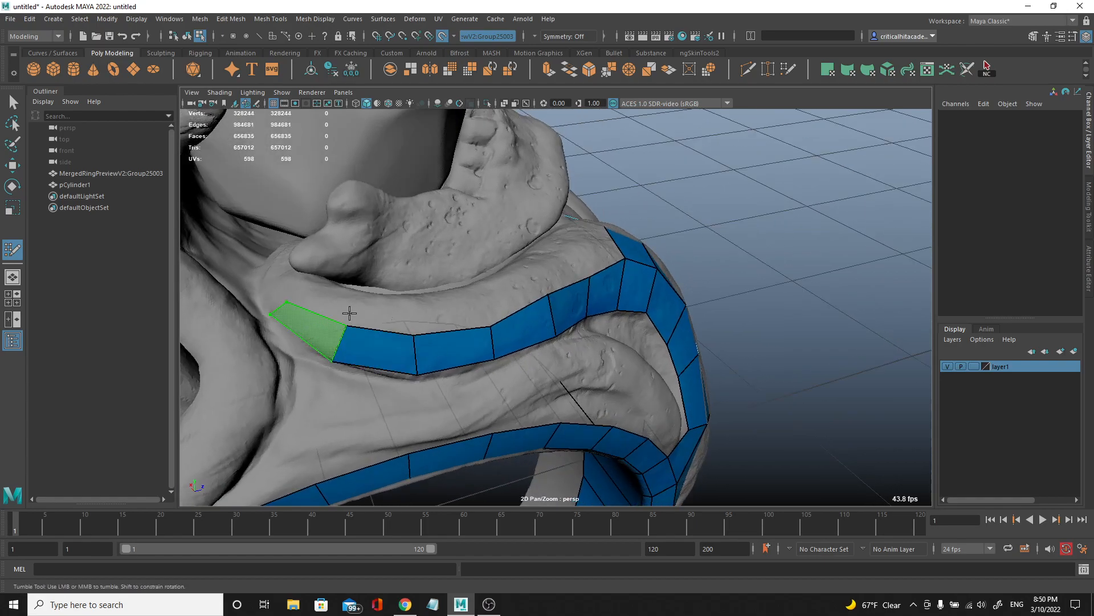
pyautogui.keyDown('shift'); pyautogui.click(343, 317); pyautogui.keyUp('shift')
# - Fill a second row of quads above it, from the fold's curled end back to the shoulder patch
pyautogui.keyDown('alt'); pyautogui.moveTo(343, 316); pyautogui.dragTo(311, 311); pyautogui.keyUp('alt')
pyautogui.click(371, 325)
pyautogui.keyDown('shift'); pyautogui.click(358, 336); pyautogui.keyUp('shift')
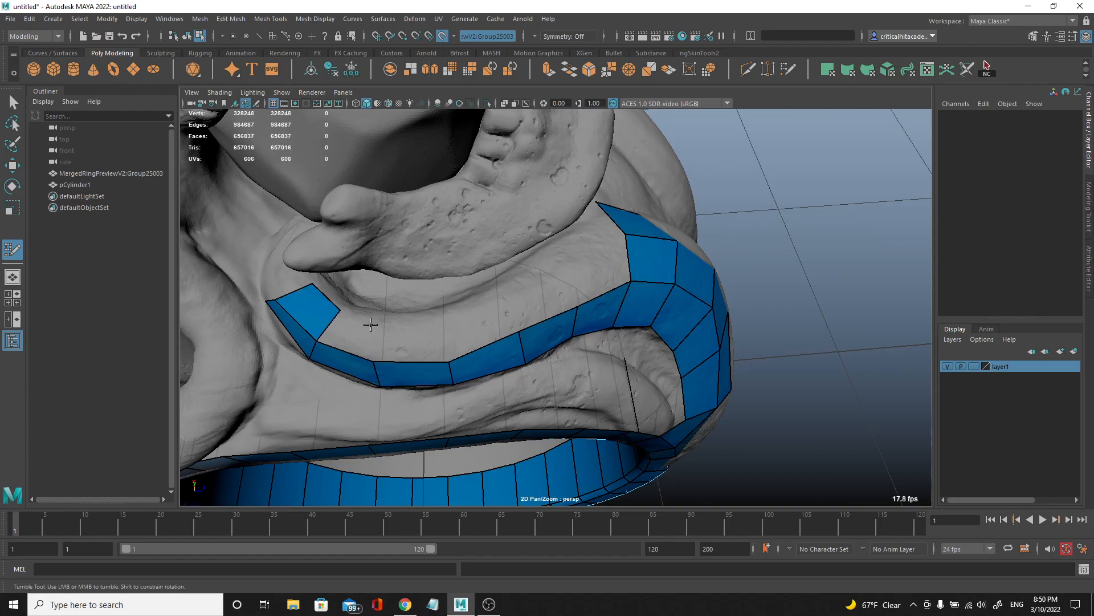
pyautogui.click(443, 321)
pyautogui.click(504, 291)
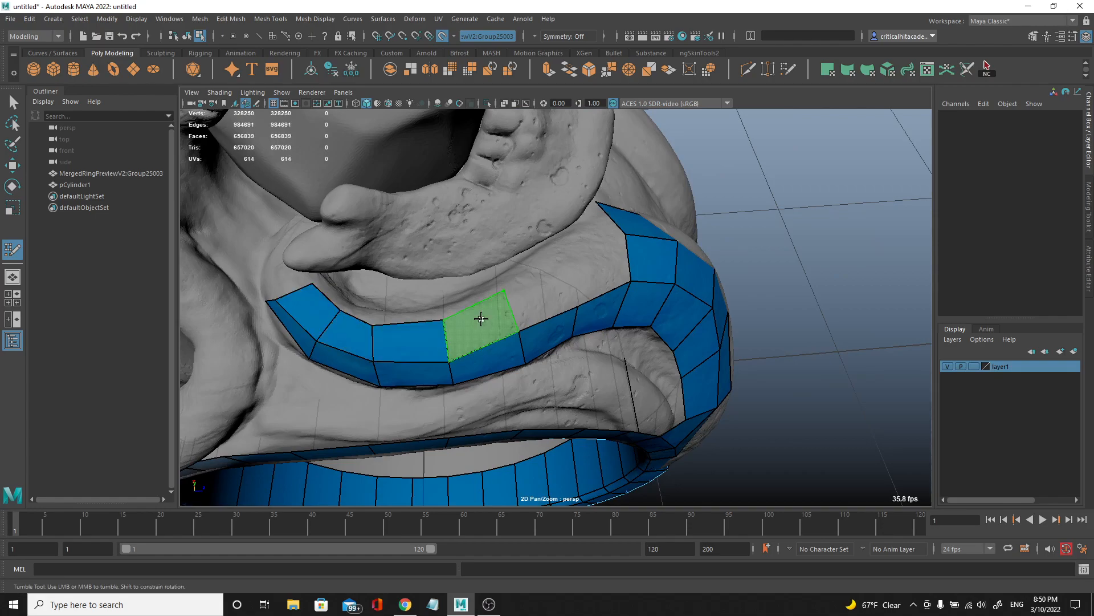
pyautogui.keyDown('shift'); pyautogui.click(481, 318); pyautogui.keyUp('shift')
pyautogui.keyDown('shift'); pyautogui.click(538, 290); pyautogui.keyUp('shift')
pyautogui.keyDown('shift'); pyautogui.click(587, 267); pyautogui.keyUp('shift')
# - Examine the uncovered inner side of the fold beneath the jaw from several angles
pyautogui.keyDown('alt'); pyautogui.moveTo(560, 283); pyautogui.dragTo(456, 239); pyautogui.keyUp('alt')
pyautogui.keyDown('alt'); pyautogui.moveTo(456, 238); pyautogui.dragTo(527, 249, button='right'); pyautogui.keyUp('alt')
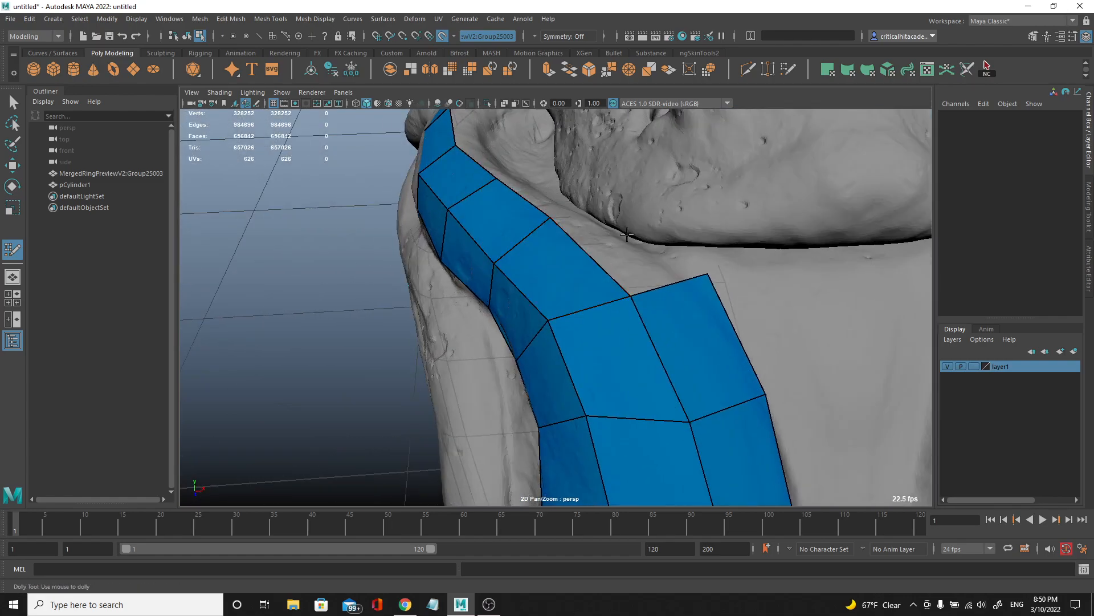
pyautogui.keyDown('alt'); pyautogui.moveTo(624, 236); pyautogui.dragTo(533, 233, button='right'); pyautogui.keyUp('alt')
pyautogui.keyDown('alt'); pyautogui.moveTo(645, 220); pyautogui.dragTo(552, 296, button='middle'); pyautogui.keyUp('alt')
pyautogui.keyDown('alt'); pyautogui.moveTo(553, 296); pyautogui.dragTo(613, 302, button='right'); pyautogui.keyUp('alt')
pyautogui.keyDown('alt'); pyautogui.moveTo(613, 302); pyautogui.dragTo(582, 255); pyautogui.keyUp('alt')
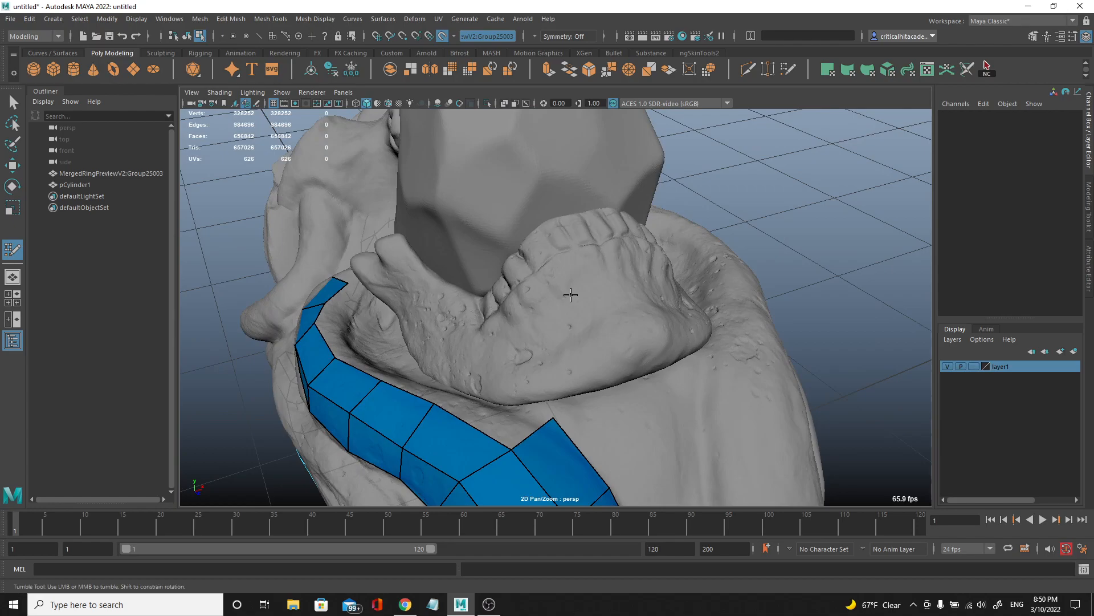
pyautogui.keyDown('alt'); pyautogui.moveTo(570, 294); pyautogui.dragTo(593, 247); pyautogui.keyUp('alt')
pyautogui.keyDown('alt'); pyautogui.moveTo(594, 247); pyautogui.dragTo(567, 320, button='right'); pyautogui.keyUp('alt')
pyautogui.keyDown('alt'); pyautogui.moveTo(566, 320); pyautogui.dragTo(655, 313); pyautogui.keyUp('alt')
pyautogui.keyDown('alt'); pyautogui.moveTo(656, 313); pyautogui.dragTo(584, 361, button='right'); pyautogui.keyUp('alt')
pyautogui.keyDown('alt'); pyautogui.moveTo(584, 361); pyautogui.dragTo(604, 287, button='middle'); pyautogui.keyUp('alt')
pyautogui.keyDown('alt'); pyautogui.moveTo(604, 287); pyautogui.dragTo(526, 336); pyautogui.keyUp('alt')
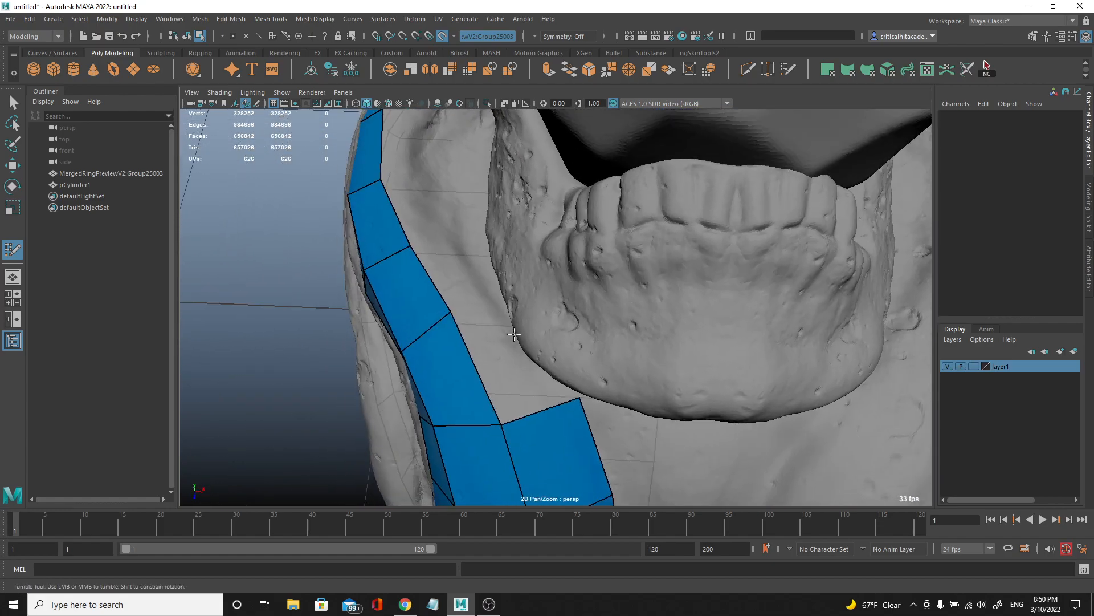
# - Fill a row of quads along the fold's inner side in the recess beneath the jaw
pyautogui.keyDown('shift'); pyautogui.click(498, 321); pyautogui.keyUp('shift')
pyautogui.keyDown('alt'); pyautogui.moveTo(498, 321); pyautogui.dragTo(499, 293, button='middle'); pyautogui.keyUp('alt')
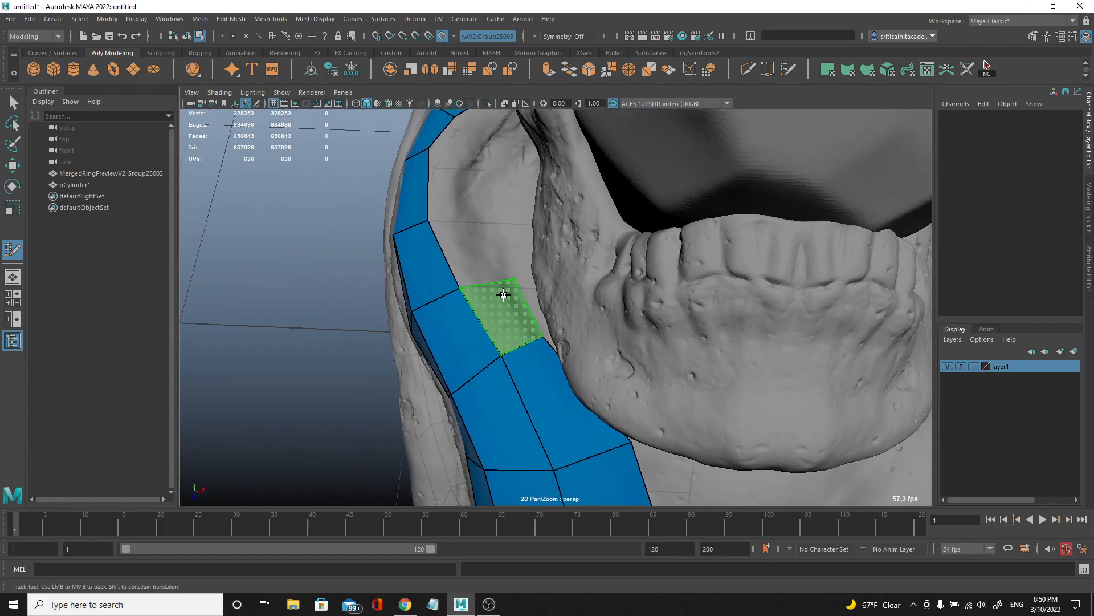
pyautogui.keyDown('shift'); pyautogui.click(476, 183); pyautogui.keyUp('shift')
pyautogui.keyDown('alt'); pyautogui.moveTo(477, 183); pyautogui.dragTo(504, 246, button='middle'); pyautogui.keyUp('alt')
pyautogui.keyDown('shift'); pyautogui.click(478, 234); pyautogui.keyUp('shift')
pyautogui.keyDown('alt'); pyautogui.moveTo(478, 234); pyautogui.dragTo(514, 221); pyautogui.keyUp('alt')
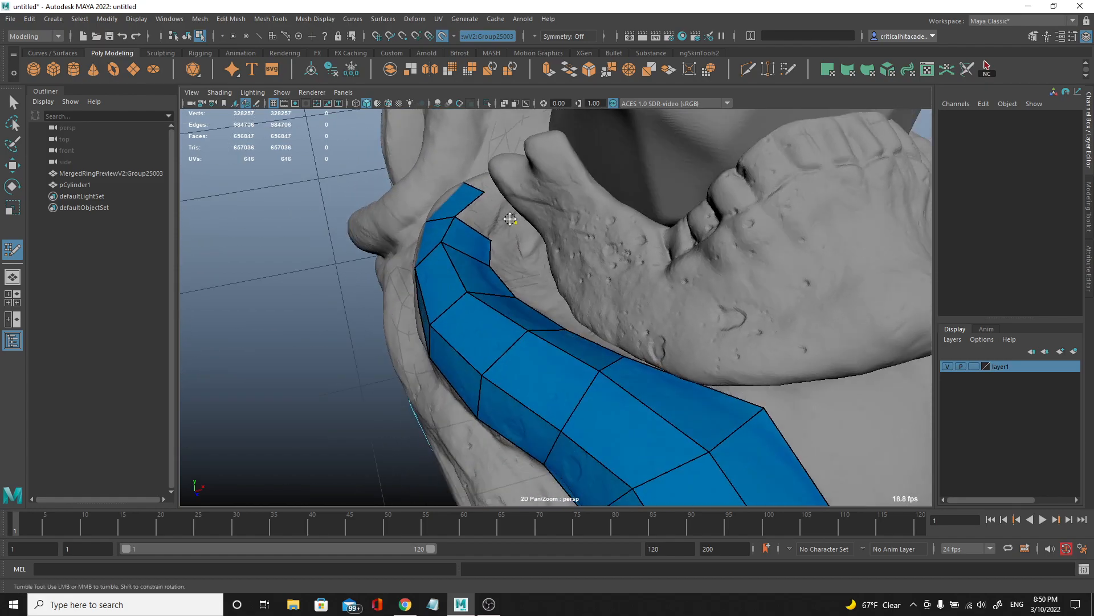
# - Close the remaining gap at the fold's curled end with a quad and adjust the vertices there
pyautogui.keyDown('alt'); pyautogui.moveTo(441, 255); pyautogui.dragTo(451, 260); pyautogui.keyUp('alt')
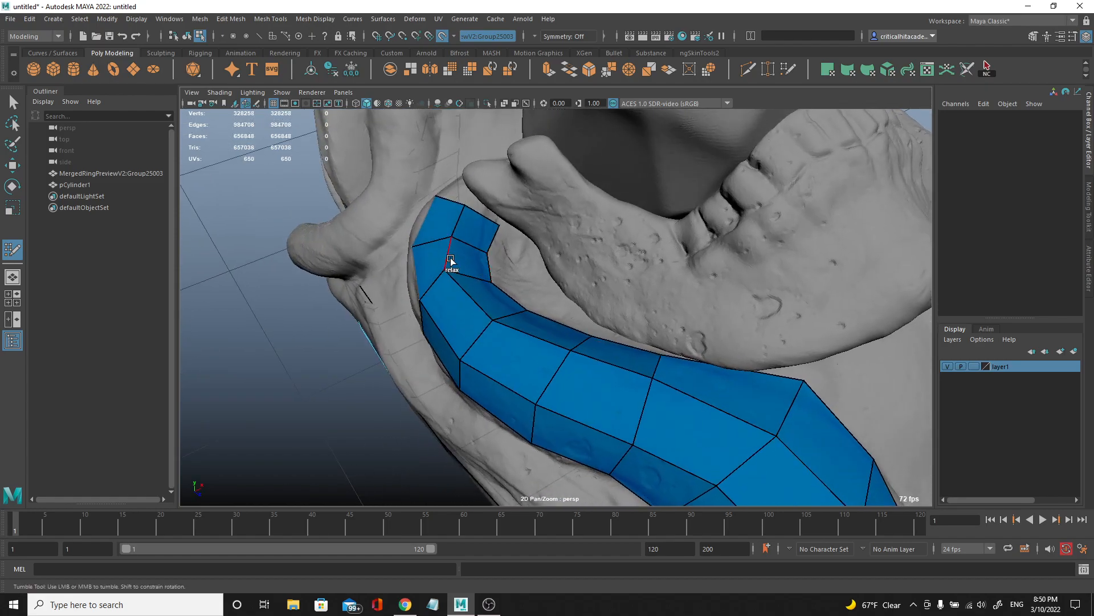
pyautogui.keyDown('alt'); pyautogui.moveTo(430, 296); pyautogui.dragTo(457, 312); pyautogui.keyUp('alt')
pyautogui.moveTo(414, 280)
pyautogui.mouseDown()
pyautogui.moveTo(391, 268)
pyautogui.moveTo(410, 264)
pyautogui.mouseUp()
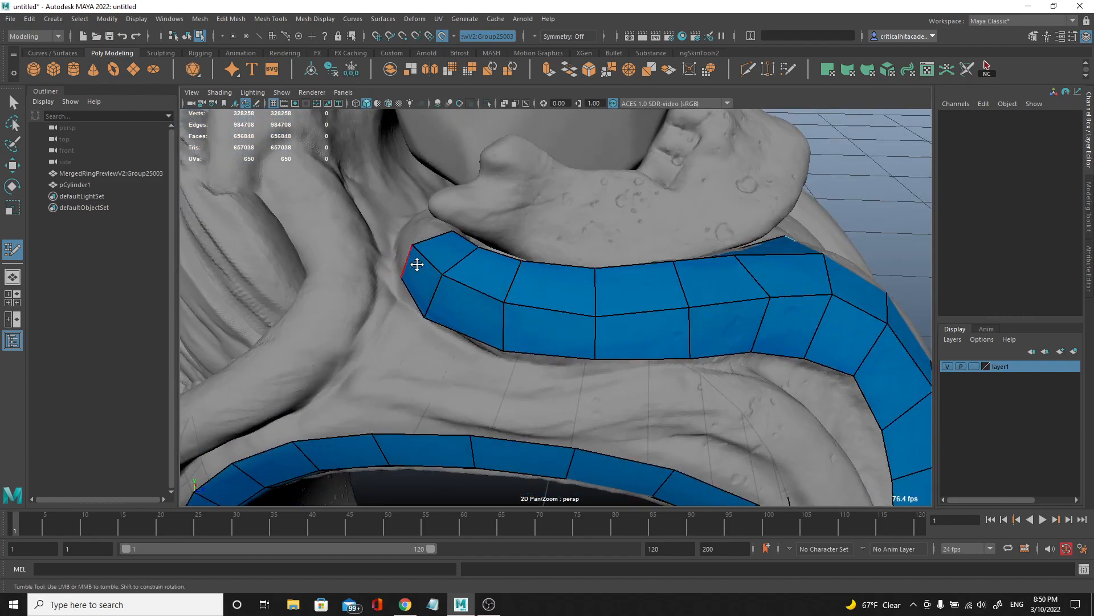
# - Examine the whole ring from several sides to check the retopology coverage
pyautogui.scroll(-5, 540, 340)
pyautogui.keyDown('alt'); pyautogui.moveTo(540, 340); pyautogui.dragTo(421, 283); pyautogui.keyUp('alt')
pyautogui.scroll(-5, 527, 362)
pyautogui.scroll(5, 587, 302)
pyautogui.scroll(-5, 587, 302)
pyautogui.scroll(3, 609, 286)
pyautogui.scroll(-4, 577, 317)
pyautogui.scroll(2, 621, 298)
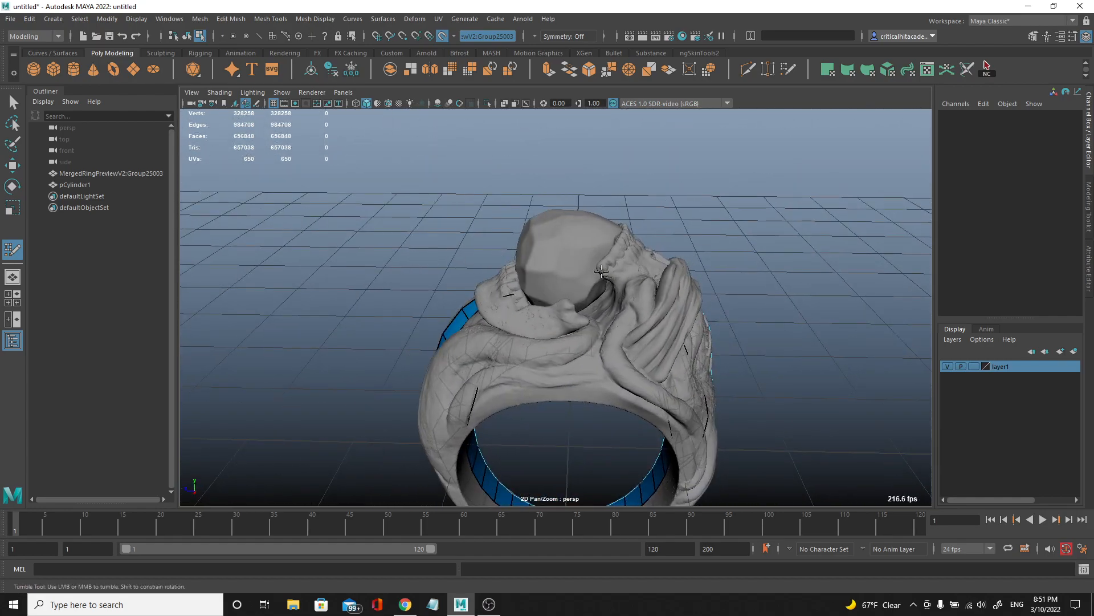
pyautogui.moveTo(579, 251)
pyautogui.keyDown('alt'); pyautogui.mouseDown()
pyautogui.moveTo(736, 298)
pyautogui.moveTo(636, 269)
pyautogui.mouseUp(); pyautogui.keyUp('alt')
# - Turn off the live surface and separate the sculpted skull ring mesh into its individual shells
pyautogui.press('q')
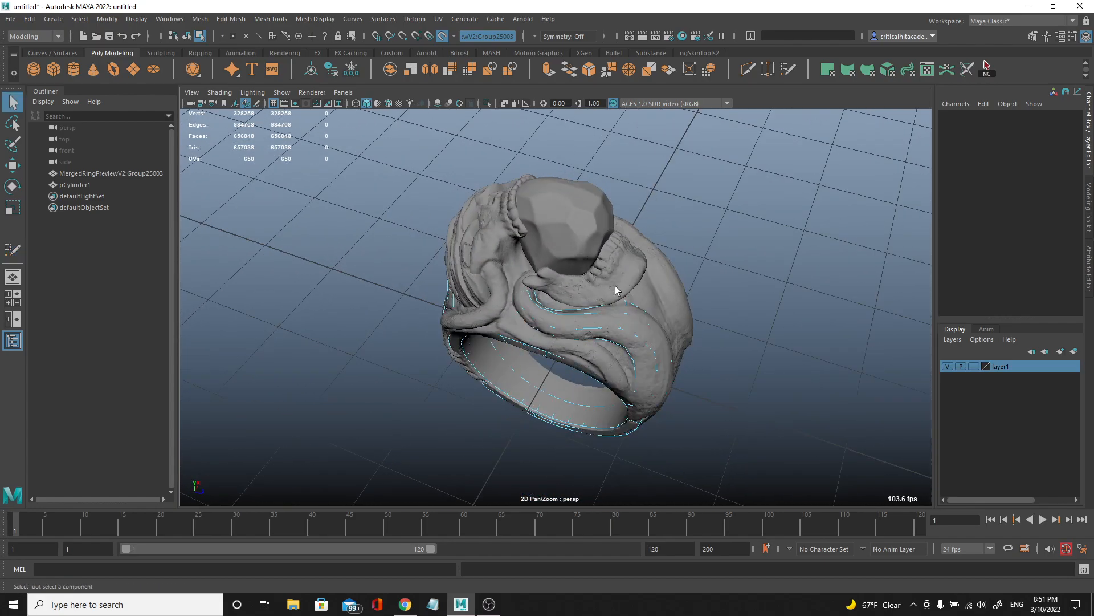
pyautogui.click(442, 37)
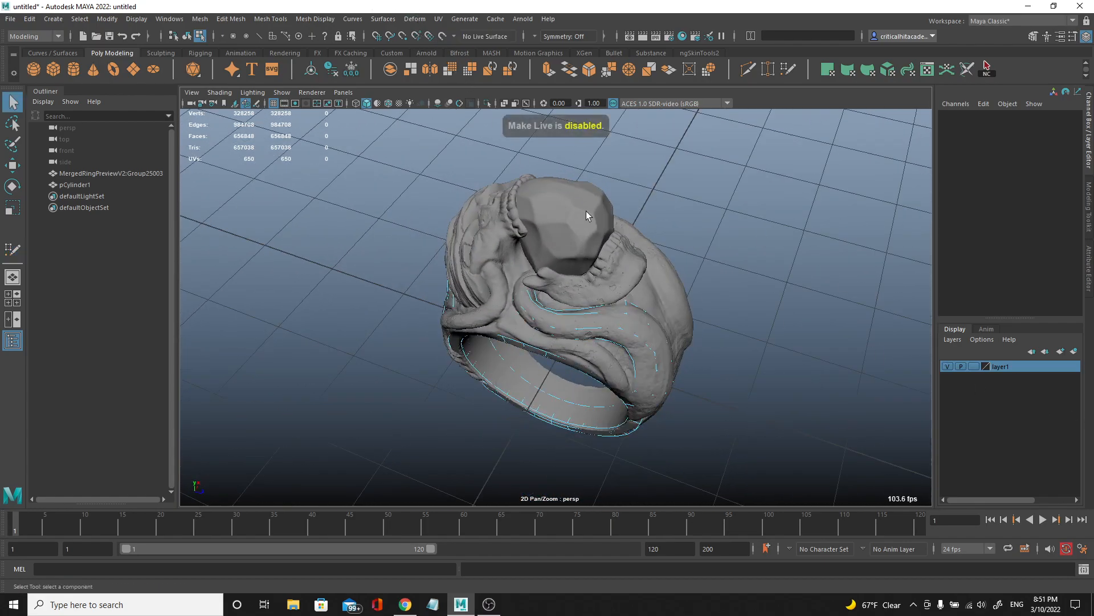
pyautogui.click(627, 224)
pyautogui.moveTo(573, 200); pyautogui.dragTo(623, 182, button='right')
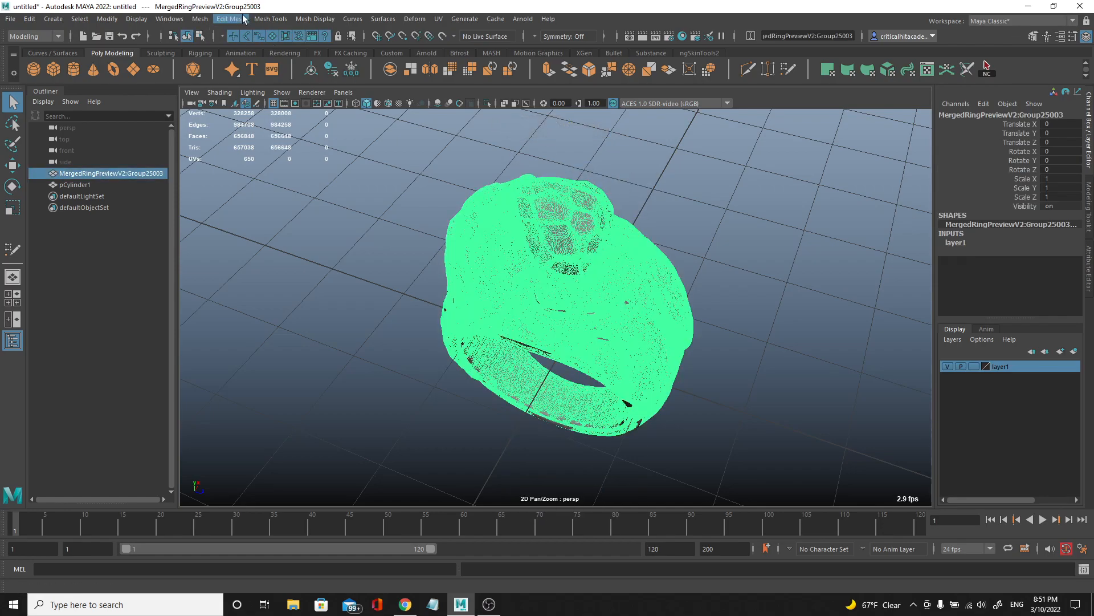
pyautogui.click(231, 19)
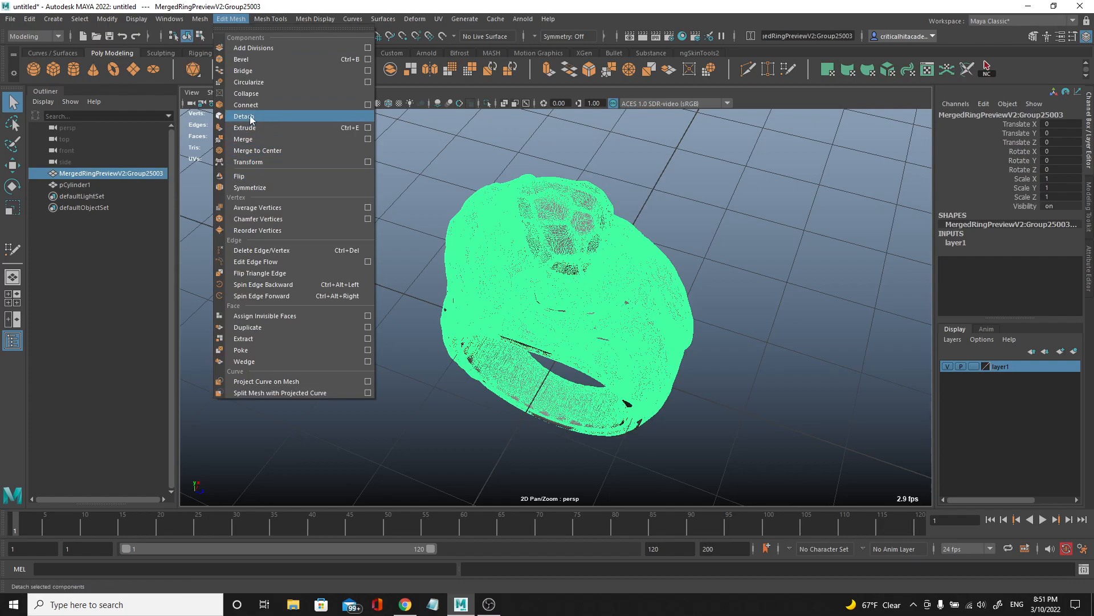
pyautogui.click(200, 21)
pyautogui.click(201, 20)
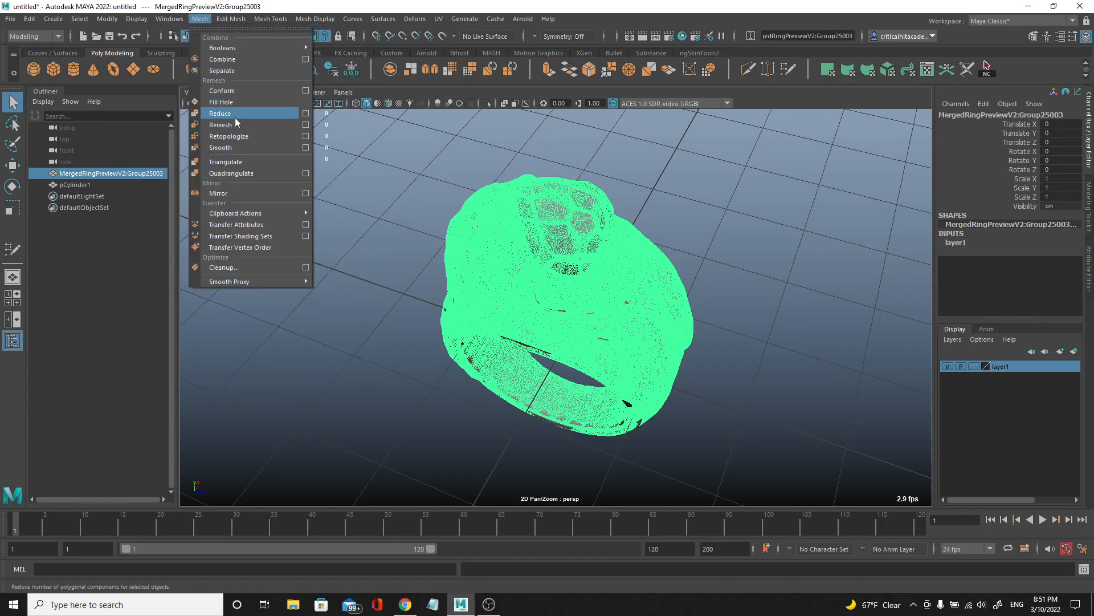
pyautogui.click(237, 70)
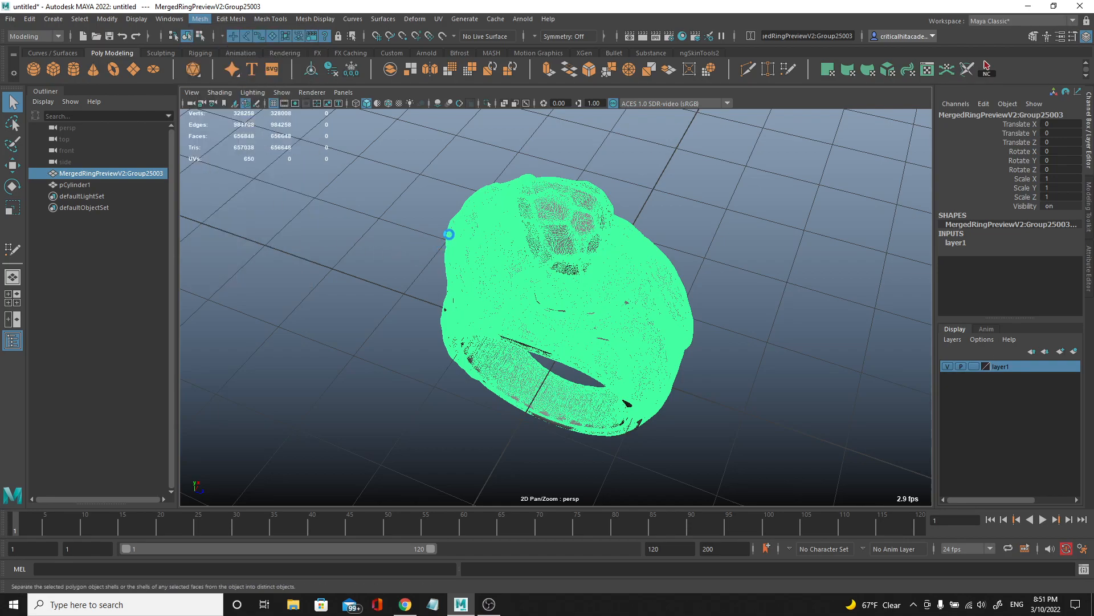
# - Select the faceted gem shell and the shell around its base, assign both to a new display layer and hide that layer
pyautogui.click(378, 234)
pyautogui.scroll(5, 452, 211)
pyautogui.keyDown('alt'); pyautogui.moveTo(453, 210); pyautogui.dragTo(502, 181); pyautogui.keyUp('alt')
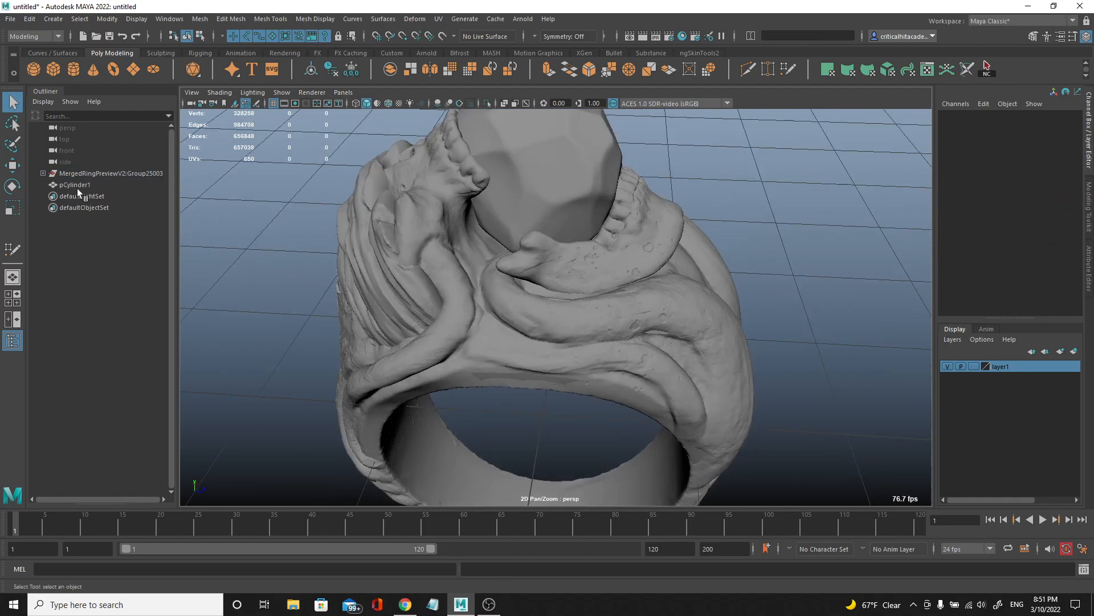
pyautogui.click(42, 173)
pyautogui.click(562, 205)
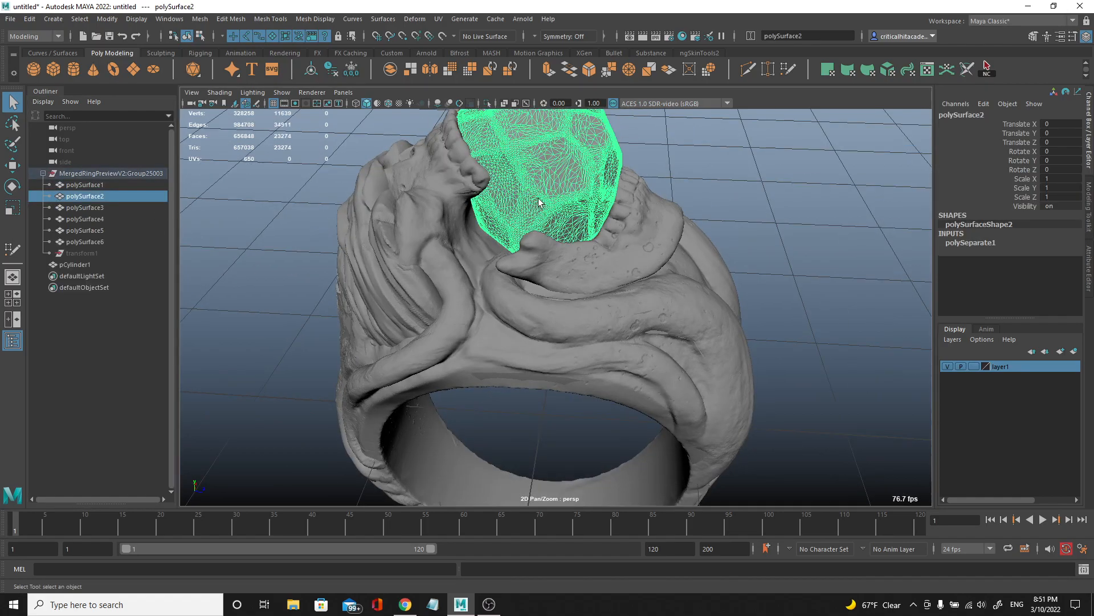
pyautogui.keyDown('alt'); pyautogui.moveTo(612, 214); pyautogui.dragTo(630, 181); pyautogui.keyUp('alt')
pyautogui.scroll(-3, 603, 248)
pyautogui.click(603, 247)
pyautogui.click(556, 227)
pyautogui.click(657, 231)
pyautogui.click(614, 239)
pyautogui.keyDown('shift'); pyautogui.click(574, 211); pyautogui.keyUp('shift')
pyautogui.click(1074, 351)
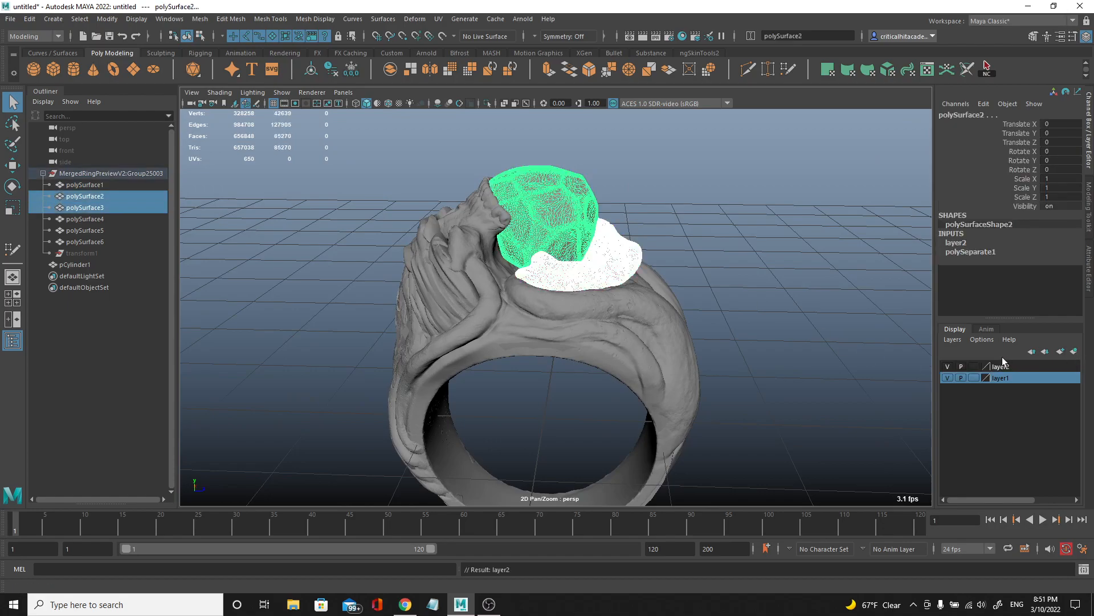
pyautogui.click(948, 366)
# - Select the ring body and the remaining visible shells and combine them into one mesh
pyautogui.keyDown('alt'); pyautogui.moveTo(683, 289); pyautogui.dragTo(618, 268); pyautogui.keyUp('alt')
pyautogui.click(618, 268)
pyautogui.keyDown('alt'); pyautogui.moveTo(665, 295); pyautogui.dragTo(552, 235); pyautogui.keyUp('alt')
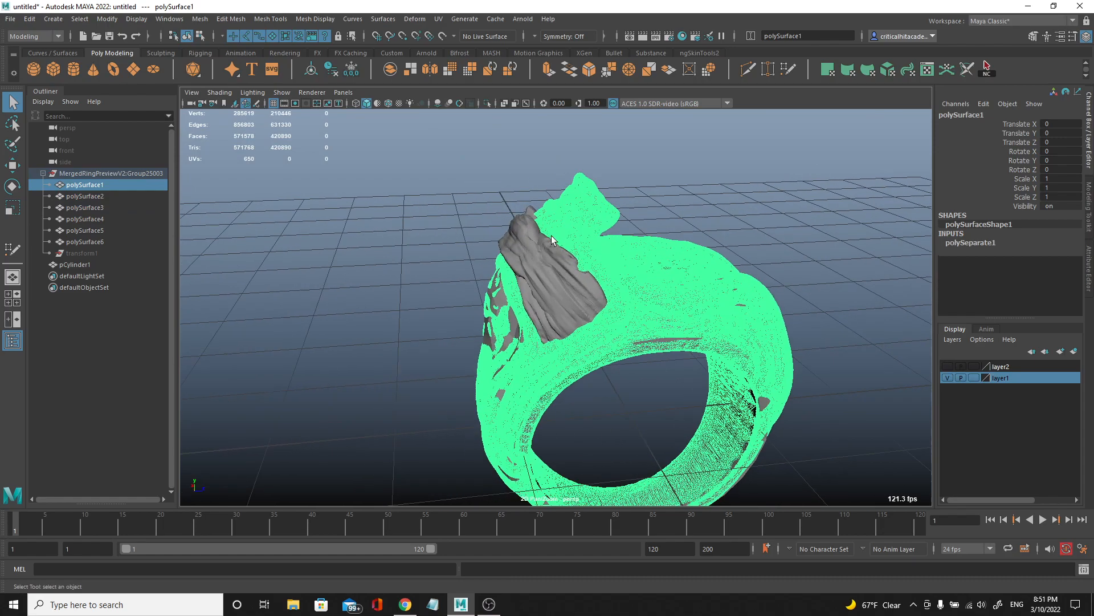
pyautogui.keyDown('shift'); pyautogui.click(528, 258); pyautogui.keyUp('shift')
pyautogui.keyDown('shift'); pyautogui.click(528, 258); pyautogui.keyUp('shift')
pyautogui.keyDown('shift'); pyautogui.click(526, 302); pyautogui.keyUp('shift')
pyautogui.keyDown('alt'); pyautogui.moveTo(527, 302); pyautogui.dragTo(560, 241); pyautogui.keyUp('alt')
pyautogui.click(200, 19)
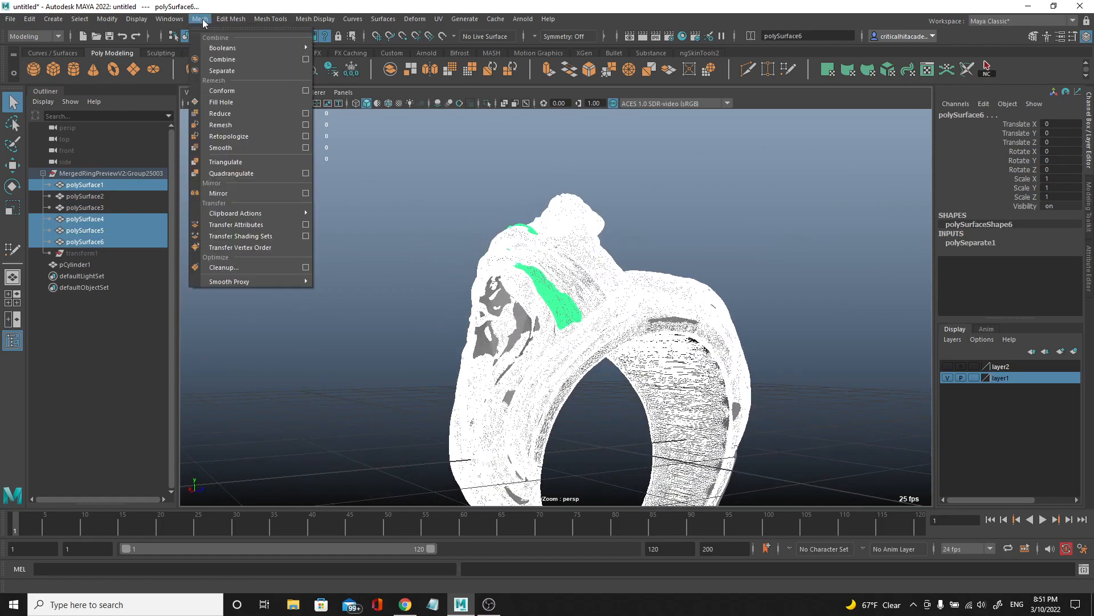
pyautogui.click(230, 57)
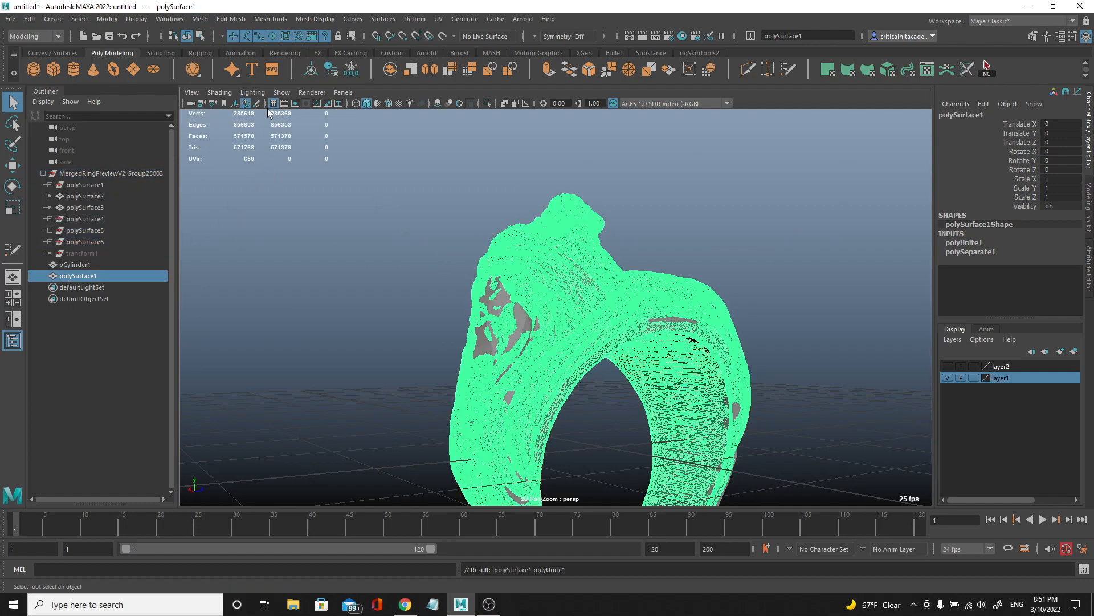
# - Make the combined ring mesh the live surface and activate Quad Draw on the pCylinder1 retopology mesh
pyautogui.keyDown('alt'); pyautogui.moveTo(388, 219); pyautogui.dragTo(593, 261); pyautogui.keyUp('alt')
pyautogui.keyDown('alt'); pyautogui.moveTo(725, 275); pyautogui.dragTo(560, 388); pyautogui.keyUp('alt')
pyautogui.click(836, 193)
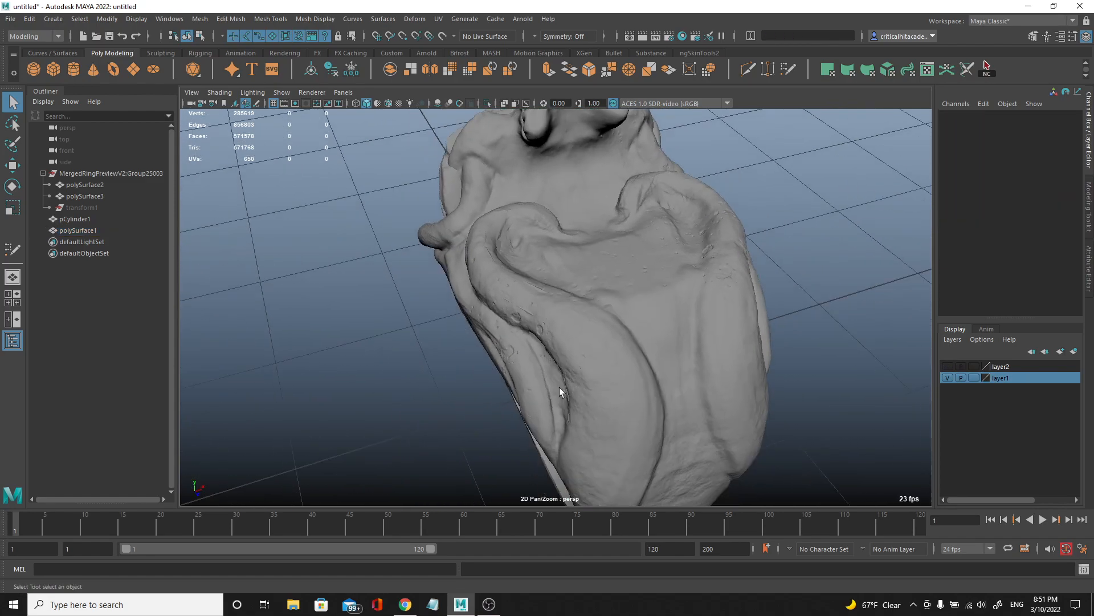
pyautogui.click(559, 388)
pyautogui.click(440, 36)
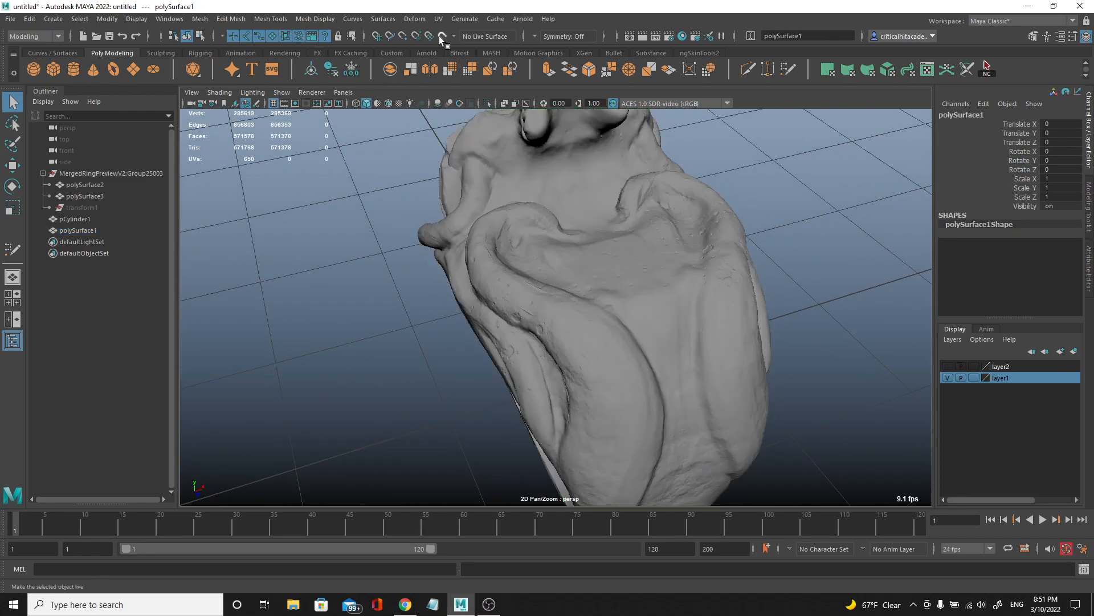
pyautogui.click(482, 247)
pyautogui.click(789, 70)
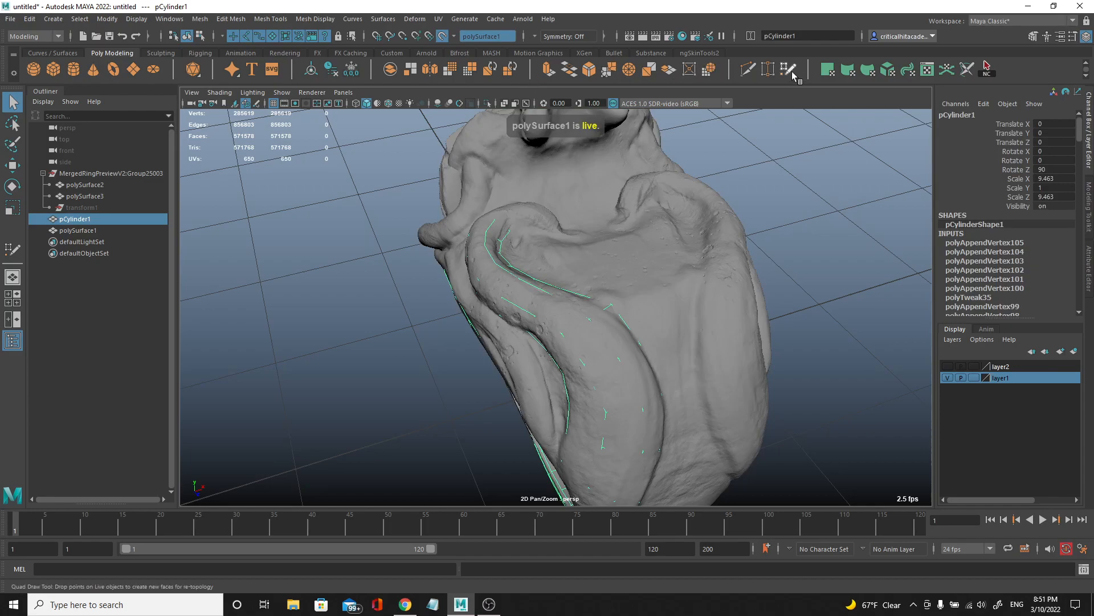
# - Extend the fold's outer row of quads around its curled end beneath the jaw
pyautogui.keyDown('alt'); pyautogui.moveTo(596, 271); pyautogui.dragTo(562, 299); pyautogui.keyUp('alt')
pyautogui.scroll(6, 548, 285)
pyautogui.keyDown('alt'); pyautogui.moveTo(530, 273); pyautogui.dragTo(605, 290, button='middle'); pyautogui.keyUp('alt')
pyautogui.scroll(-4, 604, 290)
pyautogui.keyDown('alt'); pyautogui.moveTo(496, 256); pyautogui.dragTo(610, 325); pyautogui.keyUp('alt')
pyautogui.scroll(2, 620, 334)
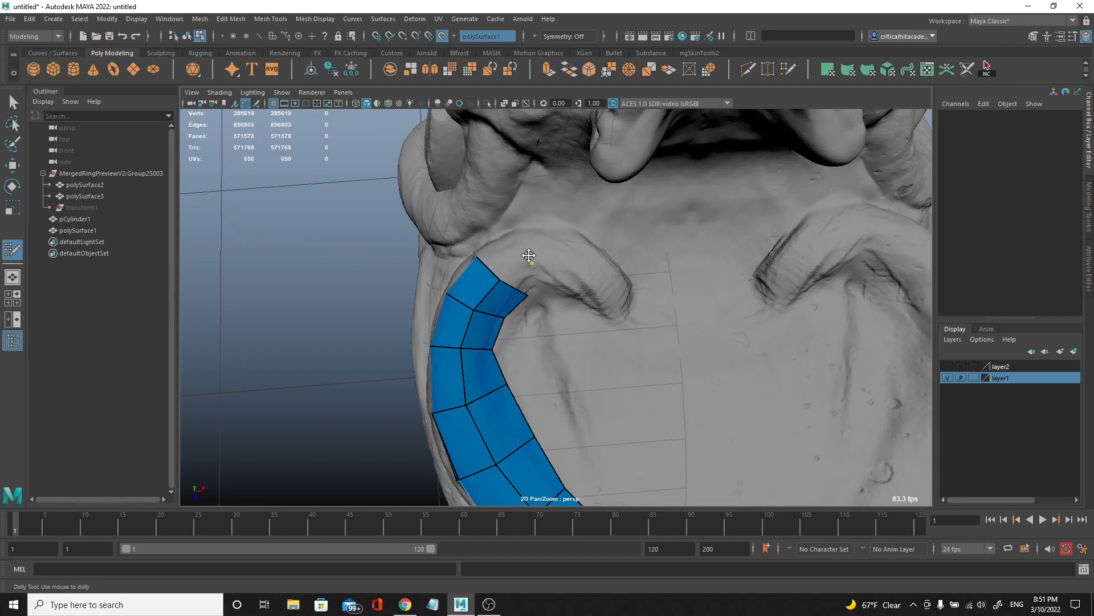
pyautogui.keyDown('shift'); pyautogui.click(510, 252); pyautogui.keyUp('shift')
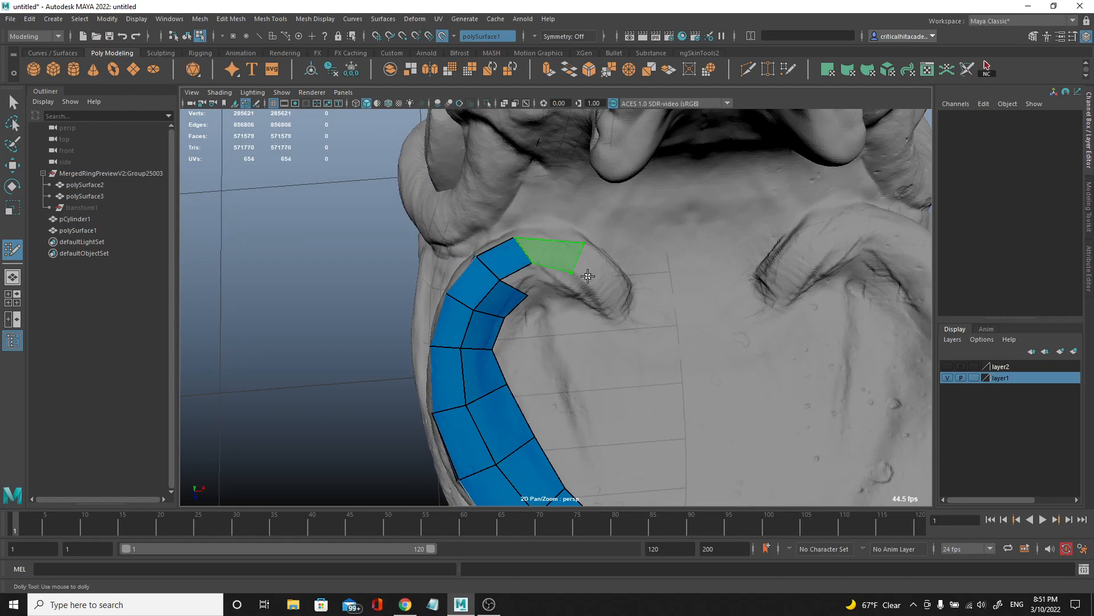
pyautogui.keyDown('shift'); pyautogui.click(579, 266); pyautogui.keyUp('shift')
pyautogui.keyDown('shift'); pyautogui.click(611, 283); pyautogui.keyUp('shift')
# - Fill the inner row of quads around the curl to its tip
pyautogui.keyDown('alt'); pyautogui.moveTo(598, 276); pyautogui.dragTo(528, 210); pyautogui.keyUp('alt')
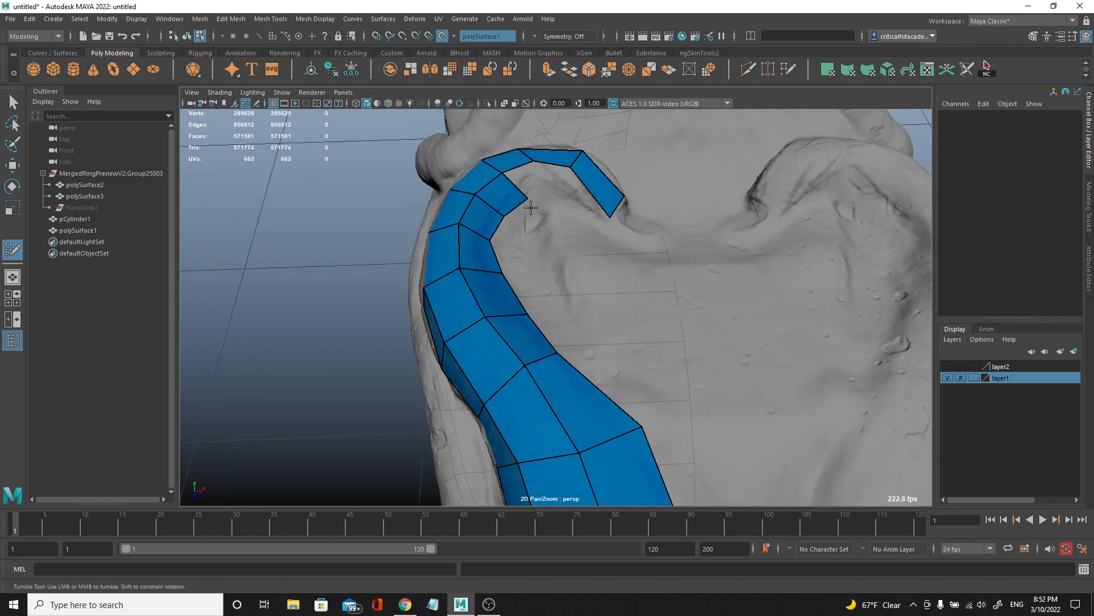
pyautogui.keyDown('shift'); pyautogui.click(527, 183); pyautogui.keyUp('shift')
pyautogui.keyDown('shift'); pyautogui.click(557, 187); pyautogui.keyUp('shift')
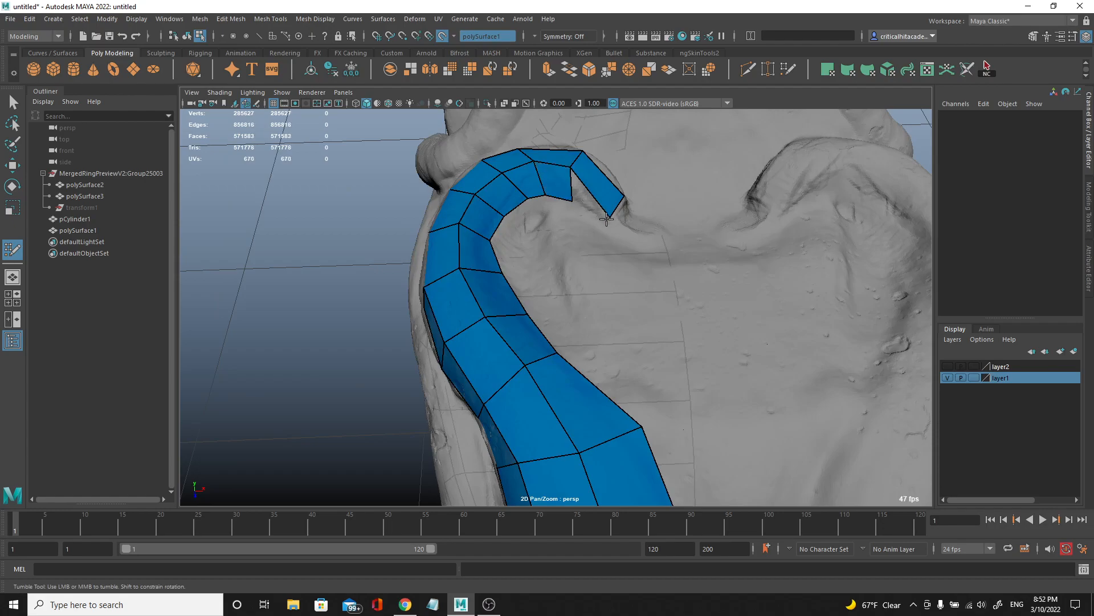
pyautogui.keyDown('shift'); pyautogui.click(603, 218); pyautogui.keyUp('shift')
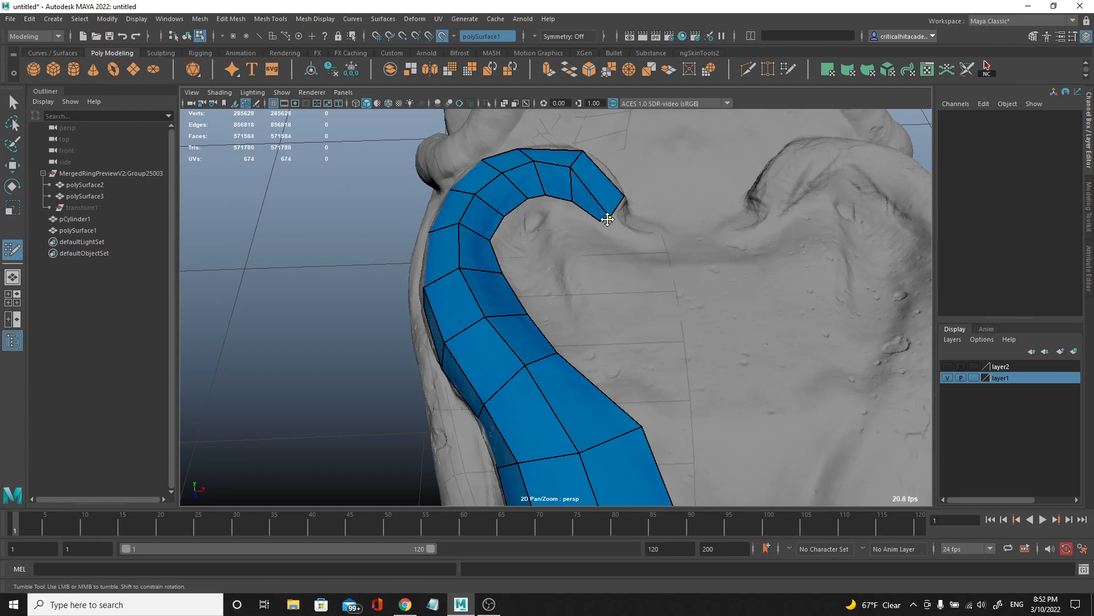
# - Add quads from the curl's tip toward the ring's centre and on the tip's outer side, adjusting the vertex at the tip
pyautogui.keyDown('alt'); pyautogui.moveTo(614, 232); pyautogui.dragTo(580, 324); pyautogui.keyUp('alt')
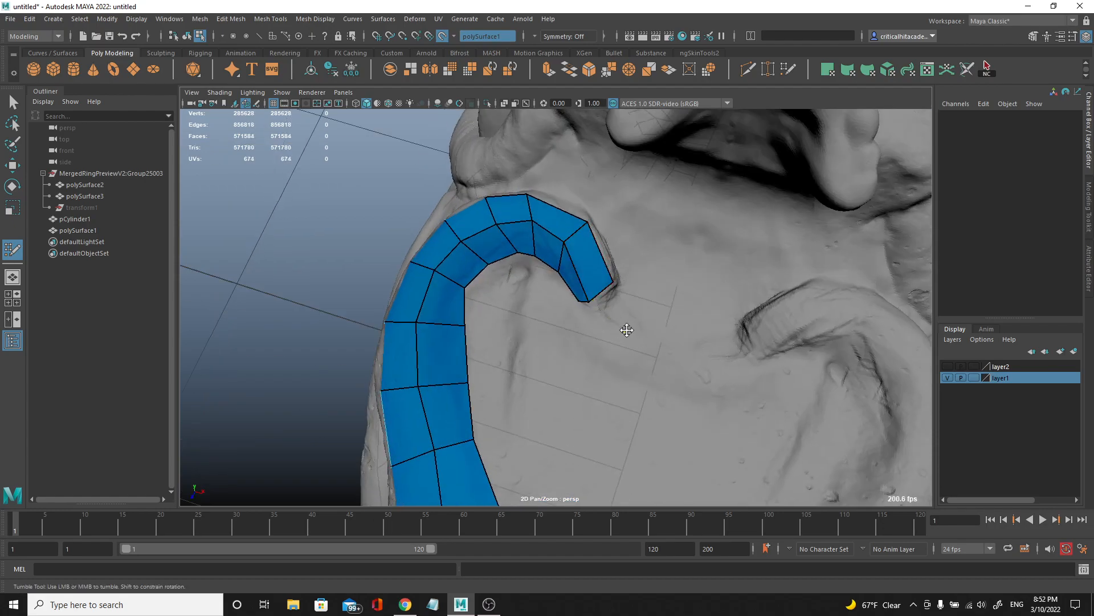
pyautogui.keyDown('shift'); pyautogui.click(616, 304); pyautogui.keyUp('shift')
pyautogui.scroll(3, 616, 305)
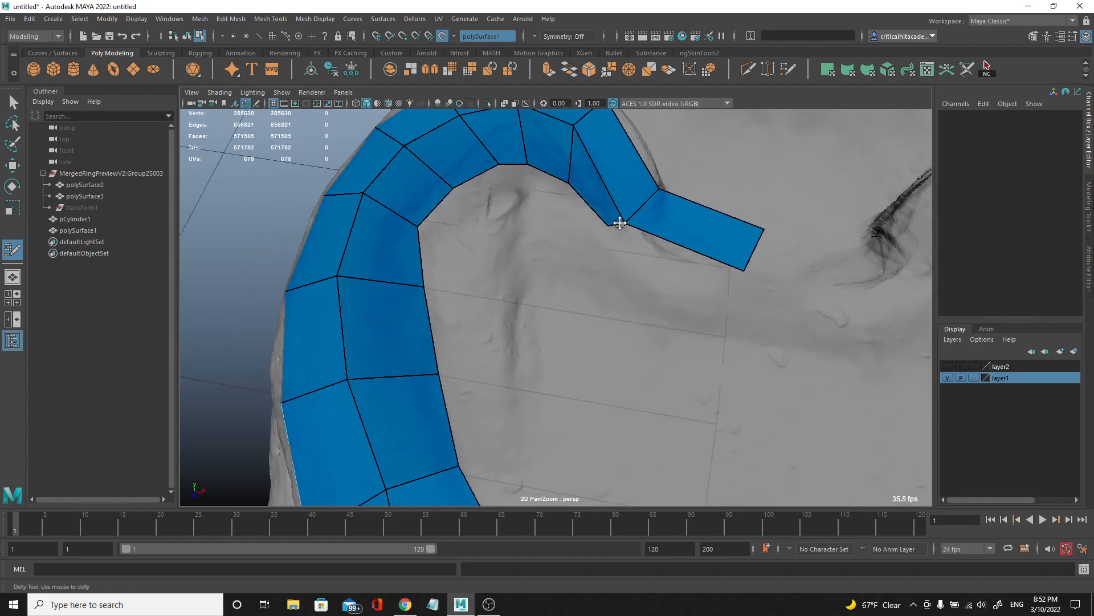
pyautogui.moveTo(619, 227); pyautogui.dragTo(640, 218)
pyautogui.keyDown('alt'); pyautogui.moveTo(640, 218); pyautogui.dragTo(631, 225); pyautogui.keyUp('alt')
pyautogui.scroll(-3, 627, 245)
pyautogui.moveTo(623, 268)
pyautogui.keyDown('alt'); pyautogui.mouseDown()
pyautogui.moveTo(513, 276)
pyautogui.moveTo(538, 209)
pyautogui.mouseUp(); pyautogui.keyUp('alt')
pyautogui.scroll(3, 538, 209)
pyautogui.keyDown('shift'); pyautogui.click(516, 233); pyautogui.keyUp('shift')
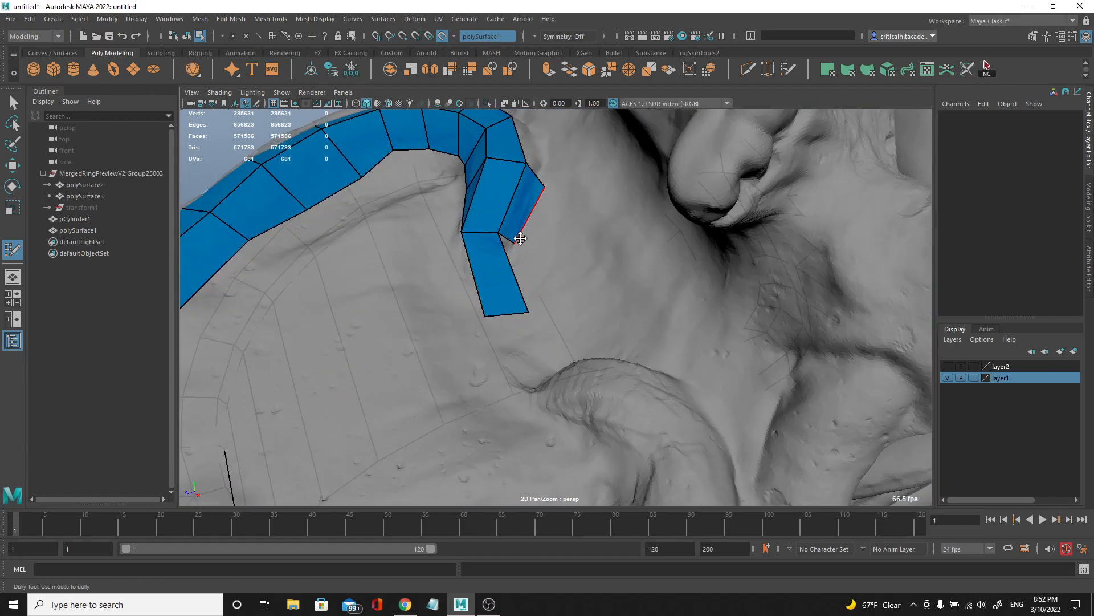
# - Add a quad below the one at the curl's tip and fill two between the fold's lower part and the centre line
pyautogui.scroll(-3, 512, 234)
pyautogui.moveTo(512, 235)
pyautogui.keyDown('alt'); pyautogui.mouseDown()
pyautogui.moveTo(613, 245)
pyautogui.moveTo(630, 261)
pyautogui.moveTo(628, 330)
pyautogui.mouseUp(); pyautogui.keyUp('alt')
pyautogui.keyDown('alt'); pyautogui.moveTo(627, 439); pyautogui.dragTo(626, 383, button='middle'); pyautogui.keyUp('alt')
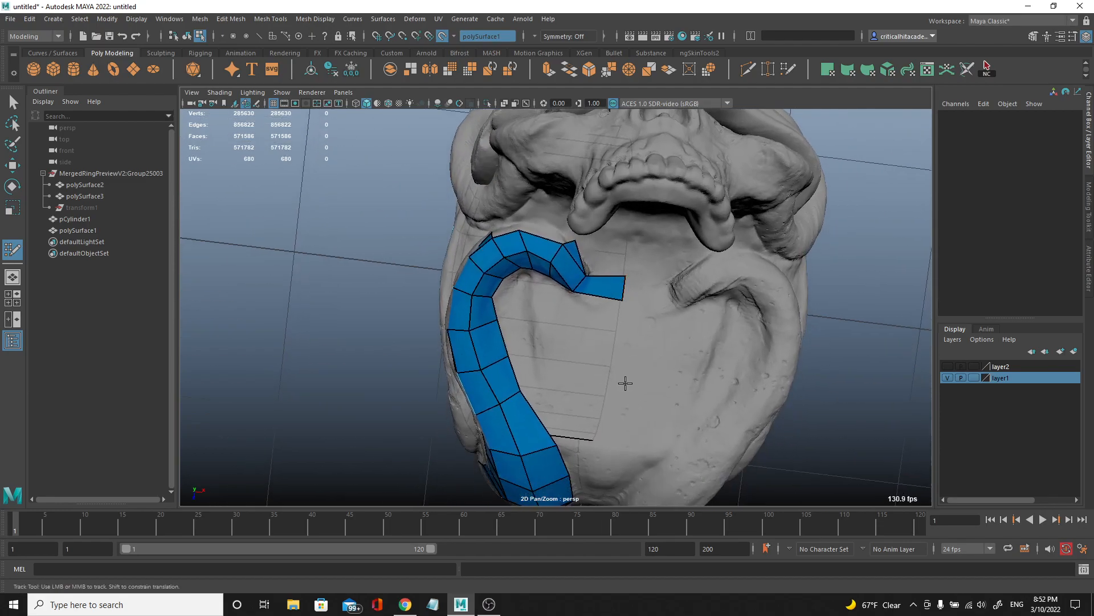
pyautogui.keyDown('shift'); pyautogui.click(593, 354); pyautogui.keyUp('shift')
pyautogui.scroll(-3, 593, 354)
pyautogui.moveTo(593, 354)
pyautogui.keyDown('alt'); pyautogui.mouseDown()
pyautogui.moveTo(606, 289)
pyautogui.moveTo(587, 393)
pyautogui.mouseUp(); pyautogui.keyUp('alt')
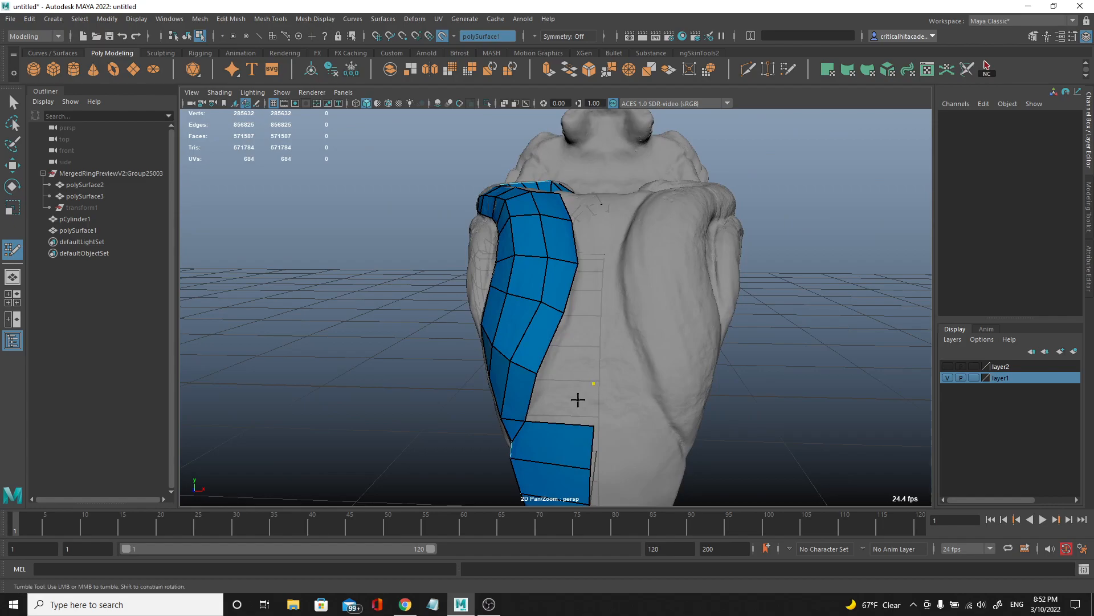
pyautogui.keyDown('shift'); pyautogui.click(580, 394); pyautogui.keyUp('shift')
pyautogui.keyDown('shift'); pyautogui.click(582, 333); pyautogui.keyUp('shift')
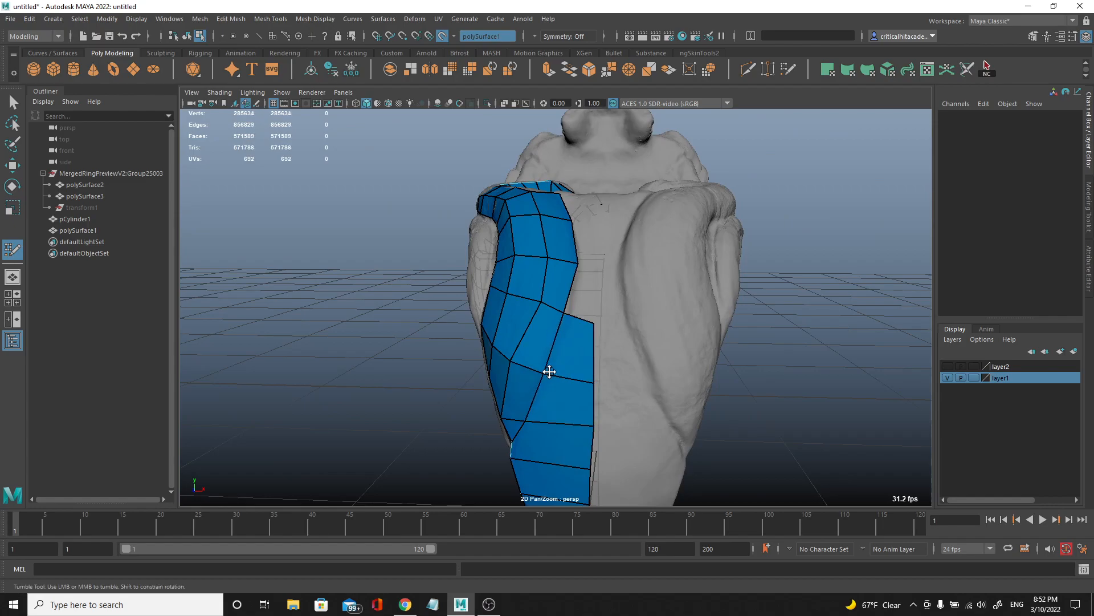
# - Continue the column of quads up along the centre line and join it to the quads below the curl's tip
pyautogui.keyDown('alt'); pyautogui.moveTo(584, 314); pyautogui.dragTo(558, 371, button='middle'); pyautogui.keyUp('alt')
pyautogui.keyDown('shift'); pyautogui.click(559, 365); pyautogui.keyUp('shift')
pyautogui.keyDown('alt'); pyautogui.moveTo(559, 365); pyautogui.dragTo(566, 368); pyautogui.keyUp('alt')
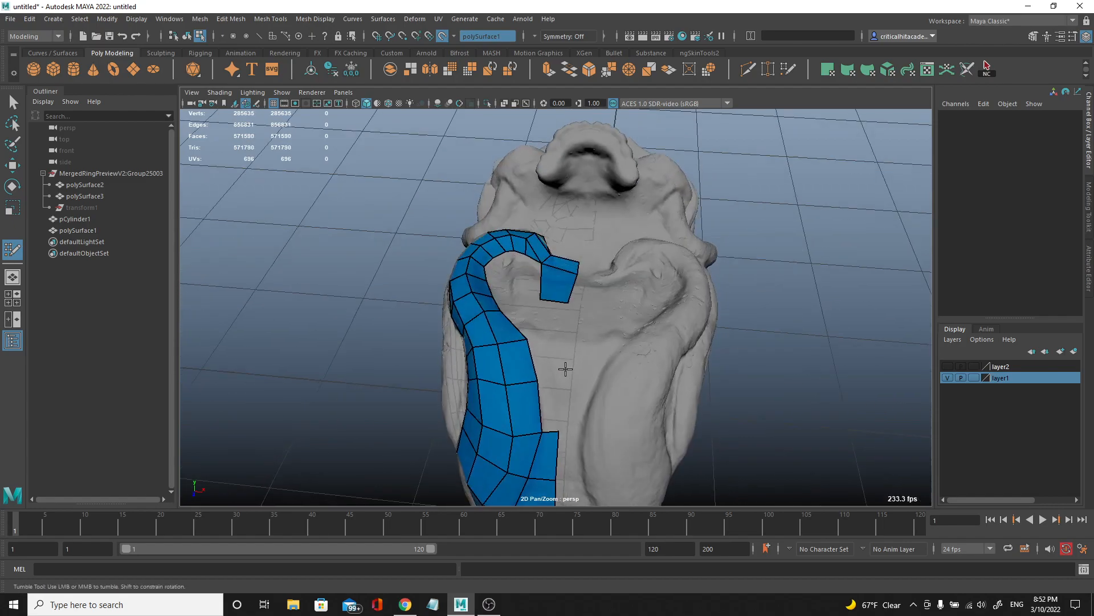
pyautogui.keyDown('shift'); pyautogui.click(558, 393); pyautogui.keyUp('shift')
pyautogui.keyDown('shift'); pyautogui.click(552, 349); pyautogui.keyUp('shift')
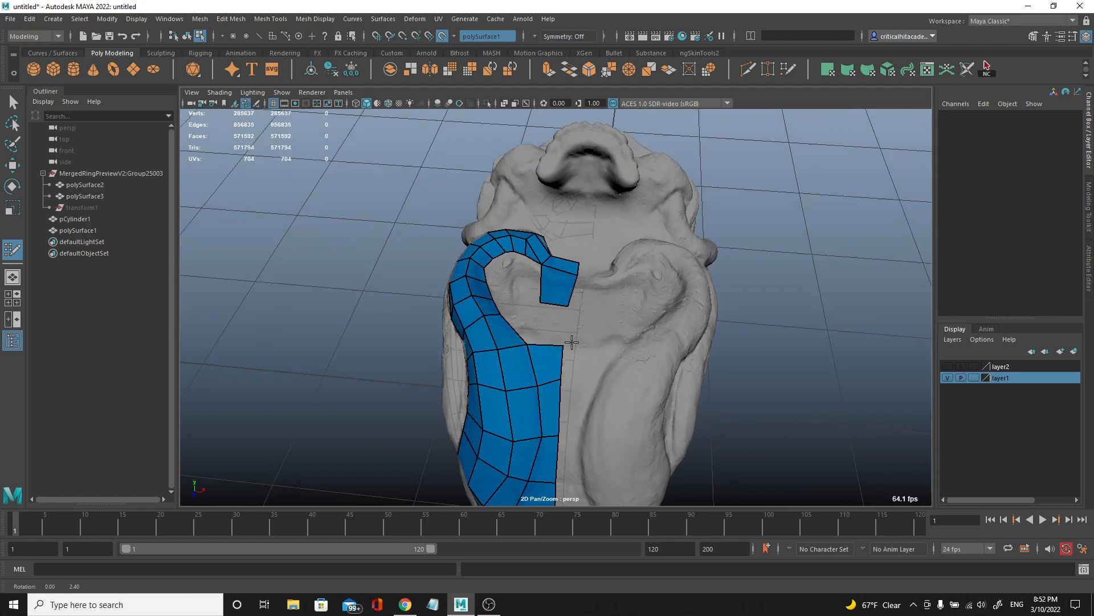
pyautogui.keyDown('alt'); pyautogui.moveTo(552, 349); pyautogui.dragTo(567, 390, button='right'); pyautogui.keyUp('alt')
pyautogui.keyDown('shift'); pyautogui.click(557, 406); pyautogui.keyUp('shift')
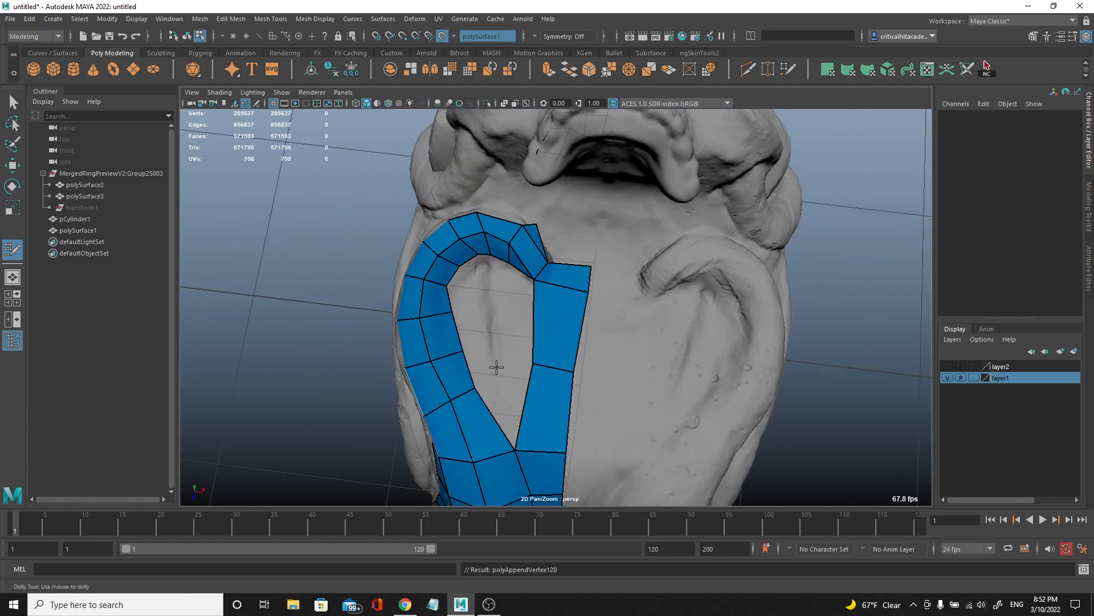
# - Reposition the vertices along the fold's inner edge to follow the rim of the recess
pyautogui.keyDown('alt'); pyautogui.moveTo(480, 331); pyautogui.dragTo(589, 271, button='right'); pyautogui.keyUp('alt')
pyautogui.keyDown('alt'); pyautogui.moveTo(589, 271); pyautogui.dragTo(513, 272, button='middle'); pyautogui.keyUp('alt')
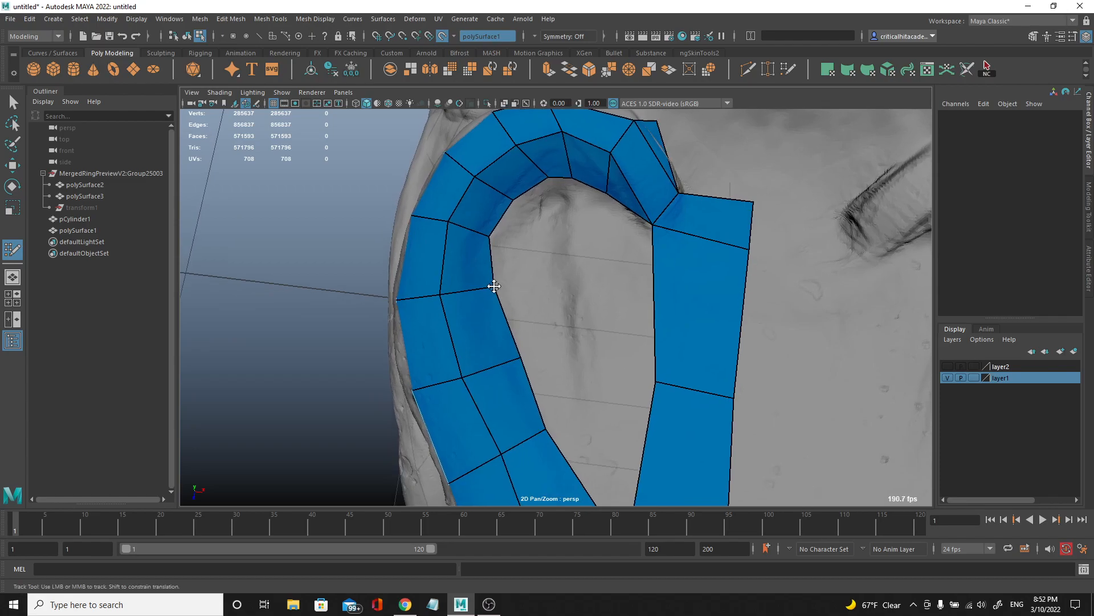
pyautogui.moveTo(518, 357); pyautogui.dragTo(507, 355)
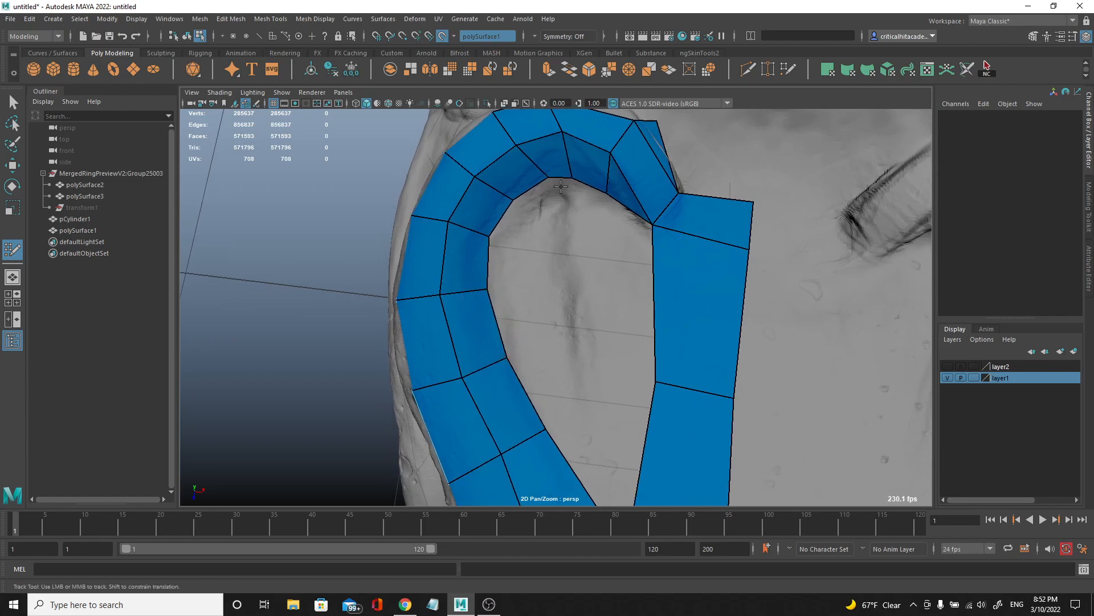
# - Insert an edge loop across the centre column and fill a column of quads beside it down from the curl's inner edge
pyautogui.keyDown('alt'); pyautogui.moveTo(550, 235); pyautogui.dragTo(578, 254); pyautogui.keyUp('alt')
pyautogui.keyDown('alt'); pyautogui.moveTo(578, 254); pyautogui.dragTo(603, 237, button='right'); pyautogui.keyUp('alt')
pyautogui.keyDown('alt'); pyautogui.moveTo(603, 238); pyautogui.dragTo(596, 285); pyautogui.keyUp('alt')
pyautogui.keyDown('alt'); pyautogui.moveTo(597, 286); pyautogui.dragTo(586, 319, button='middle'); pyautogui.keyUp('alt')
pyautogui.keyDown('alt'); pyautogui.moveTo(582, 274); pyautogui.dragTo(608, 306); pyautogui.keyUp('alt')
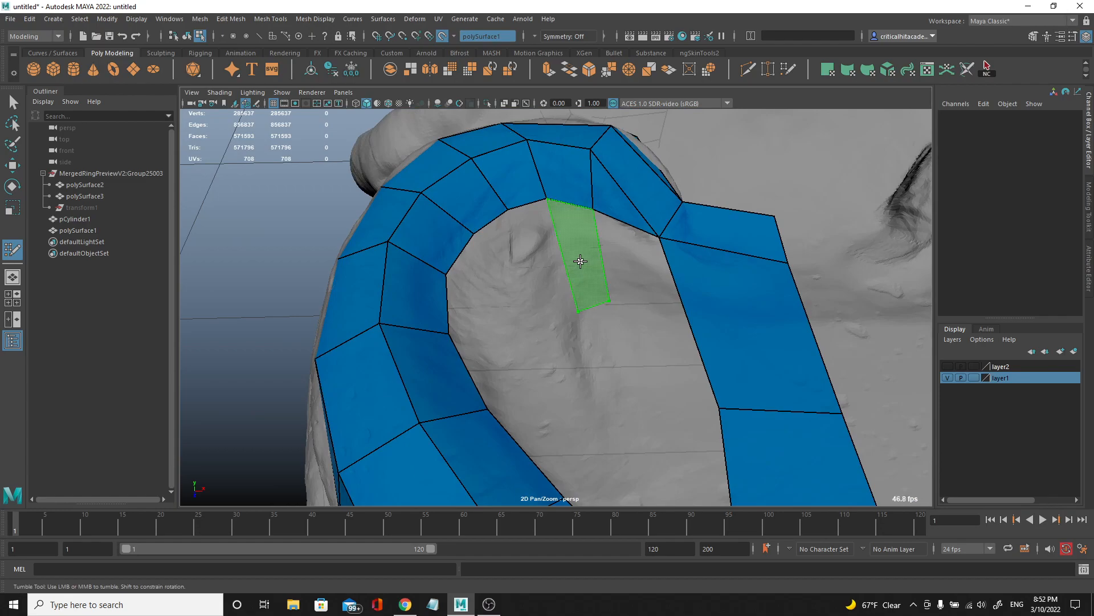
pyautogui.keyDown('shift'); pyautogui.click(580, 261); pyautogui.keyUp('shift')
pyautogui.keyDown('ctrl'); pyautogui.click(716, 319); pyautogui.keyUp('ctrl')
pyautogui.keyDown('shift'); pyautogui.click(634, 273); pyautogui.keyUp('shift')
pyautogui.click(611, 417)
pyautogui.click(640, 411)
pyautogui.keyDown('shift'); pyautogui.click(619, 369); pyautogui.keyUp('shift')
pyautogui.keyDown('shift'); pyautogui.click(667, 373); pyautogui.keyUp('shift')
# - Fill the rounded upper part of the recess inside the curl with quads and close its small gaps
pyautogui.moveTo(600, 352)
pyautogui.keyDown('alt'); pyautogui.mouseDown()
pyautogui.moveTo(526, 307)
pyautogui.moveTo(557, 214)
pyautogui.moveTo(551, 276)
pyautogui.mouseUp(); pyautogui.keyUp('alt')
pyautogui.scroll(5, 551, 282)
pyautogui.keyDown('alt'); pyautogui.moveTo(550, 286); pyautogui.dragTo(553, 307, button='middle'); pyautogui.keyUp('alt')
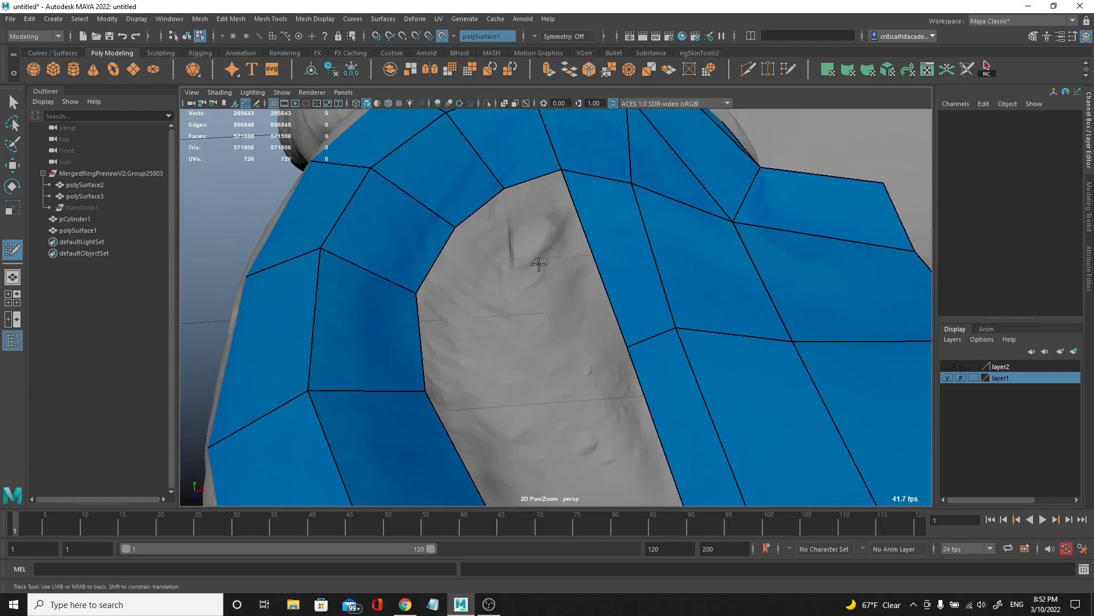
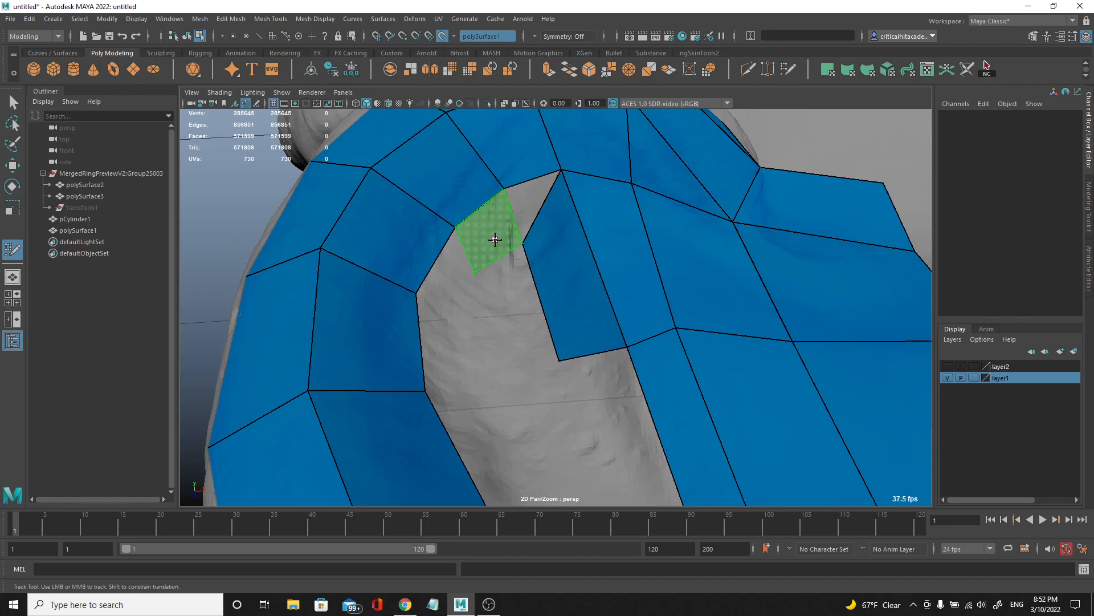
pyautogui.keyDown('shift'); pyautogui.click(495, 240); pyautogui.keyUp('shift')
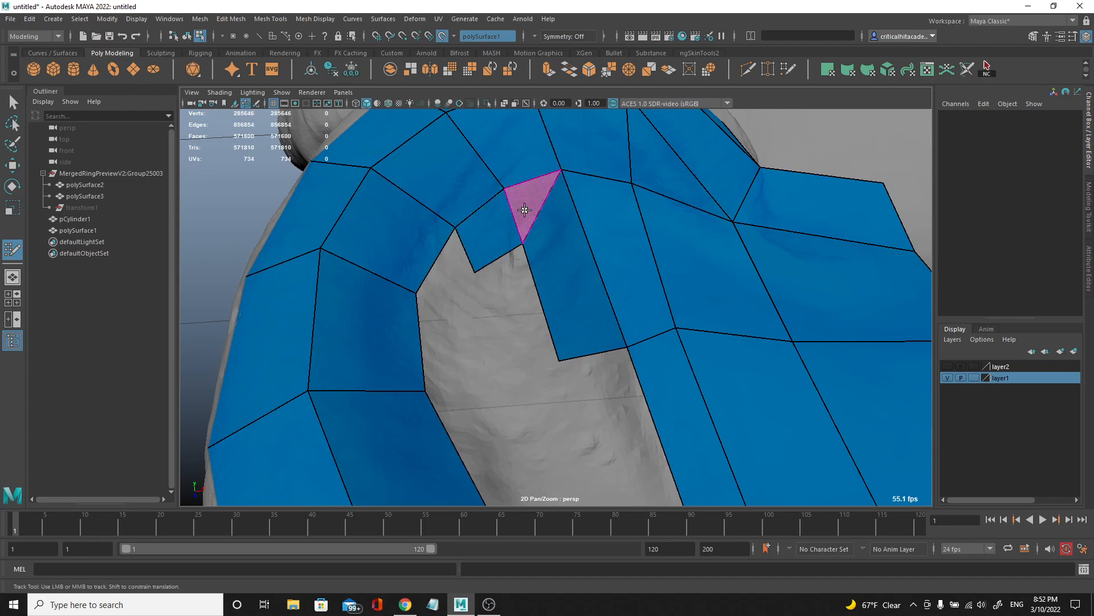
pyautogui.keyDown('shift'); pyautogui.click(464, 262); pyautogui.keyUp('shift')
pyautogui.keyDown('shift'); pyautogui.click(436, 303); pyautogui.keyUp('shift')
pyautogui.keyDown('alt'); pyautogui.moveTo(464, 325); pyautogui.dragTo(495, 337); pyautogui.keyUp('alt')
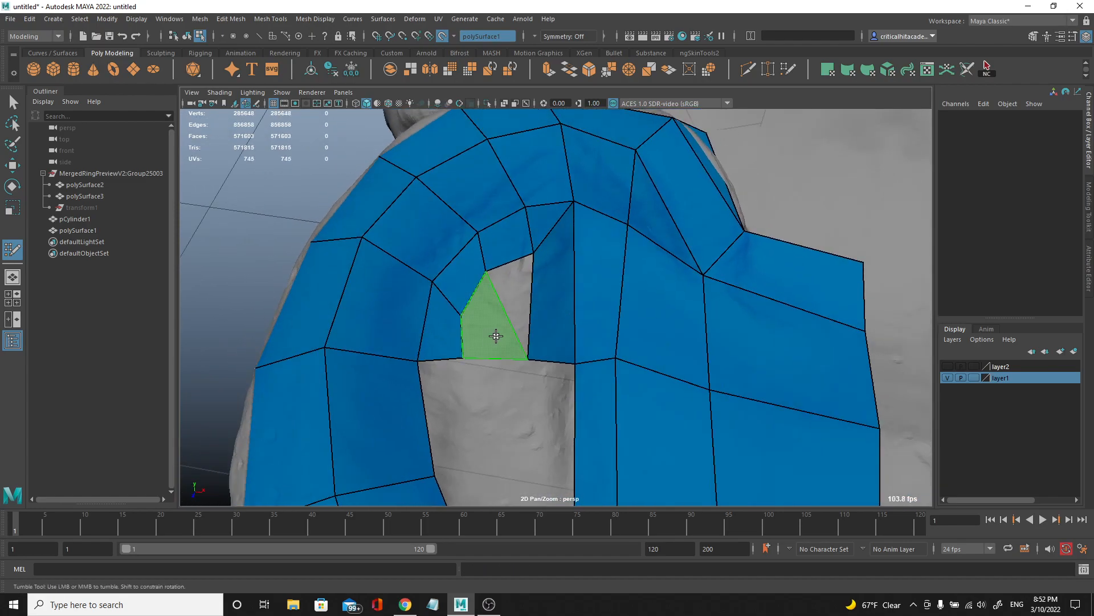
pyautogui.keyDown('shift'); pyautogui.click(513, 326); pyautogui.keyUp('shift')
pyautogui.keyDown('shift'); pyautogui.click(492, 283); pyautogui.keyUp('shift')
# - Reposition the vertices around the new faces inside the curl to even them out
pyautogui.moveTo(488, 271); pyautogui.dragTo(487, 260)
pyautogui.moveTo(467, 310); pyautogui.dragTo(472, 300)
pyautogui.moveTo(533, 253)
pyautogui.mouseDown()
pyautogui.moveTo(517, 310)
pyautogui.moveTo(565, 356)
pyautogui.mouseUp()
# - Bridge the middle of the recess with quads between the fold's inner edge and the centre columns
pyautogui.scroll(-4, 580, 274)
pyautogui.keyDown('alt'); pyautogui.moveTo(564, 357); pyautogui.dragTo(600, 327, button='middle'); pyautogui.keyUp('alt')
pyautogui.keyDown('alt'); pyautogui.moveTo(600, 327); pyautogui.dragTo(488, 336); pyautogui.keyUp('alt')
pyautogui.keyDown('alt'); pyautogui.moveTo(488, 337); pyautogui.dragTo(557, 303, button='right'); pyautogui.keyUp('alt')
pyautogui.keyDown('shift'); pyautogui.click(580, 294); pyautogui.keyUp('shift')
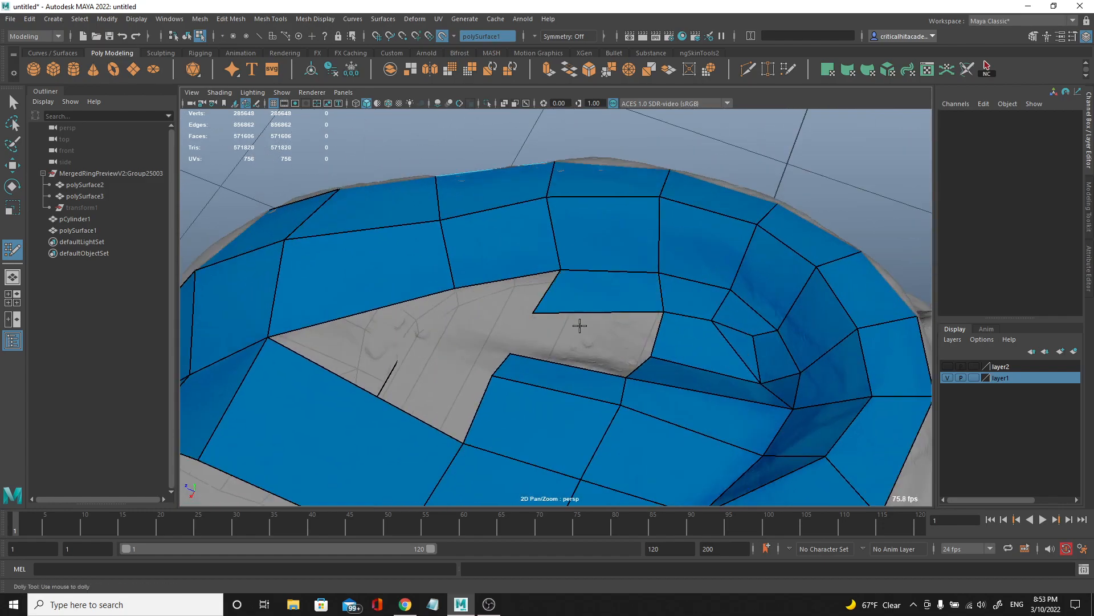
pyautogui.keyDown('alt'); pyautogui.moveTo(579, 320); pyautogui.dragTo(575, 355); pyautogui.keyUp('alt')
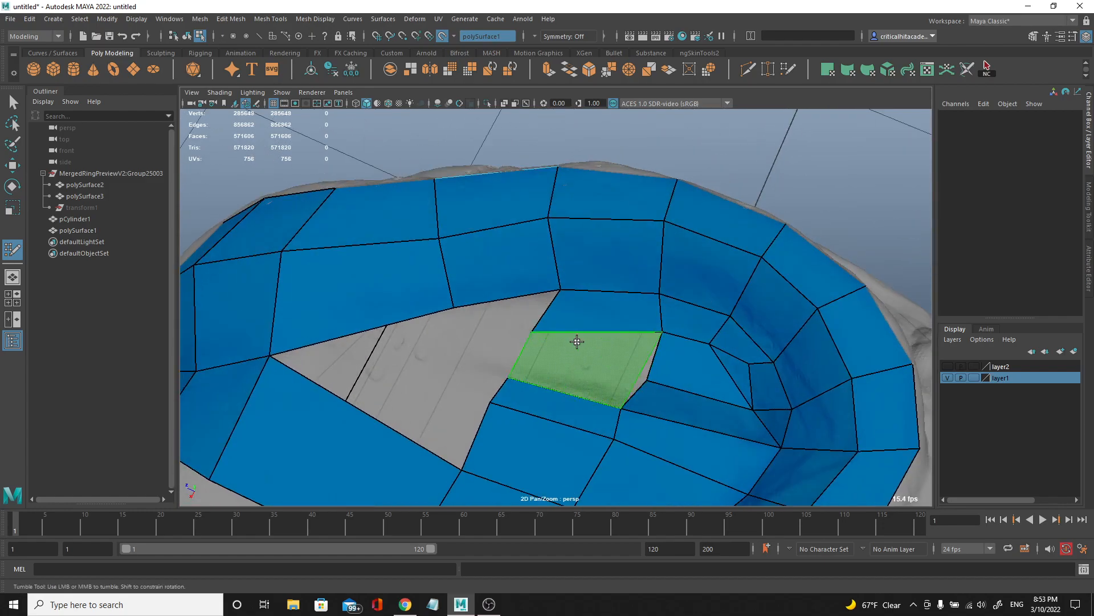
pyautogui.keyDown('shift'); pyautogui.click(563, 353); pyautogui.keyUp('shift')
# - Close the remaining triangular gap at the lower end of the recess with quads
pyautogui.keyDown('alt'); pyautogui.moveTo(562, 337); pyautogui.dragTo(570, 357); pyautogui.keyUp('alt')
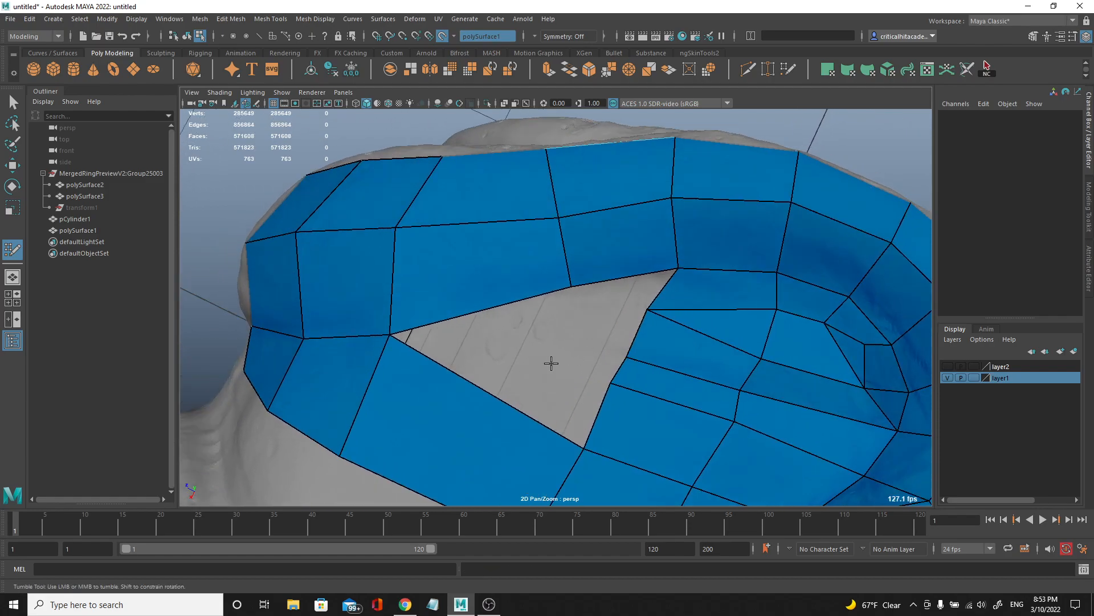
pyautogui.keyDown('shift'); pyautogui.click(595, 310); pyautogui.keyUp('shift')
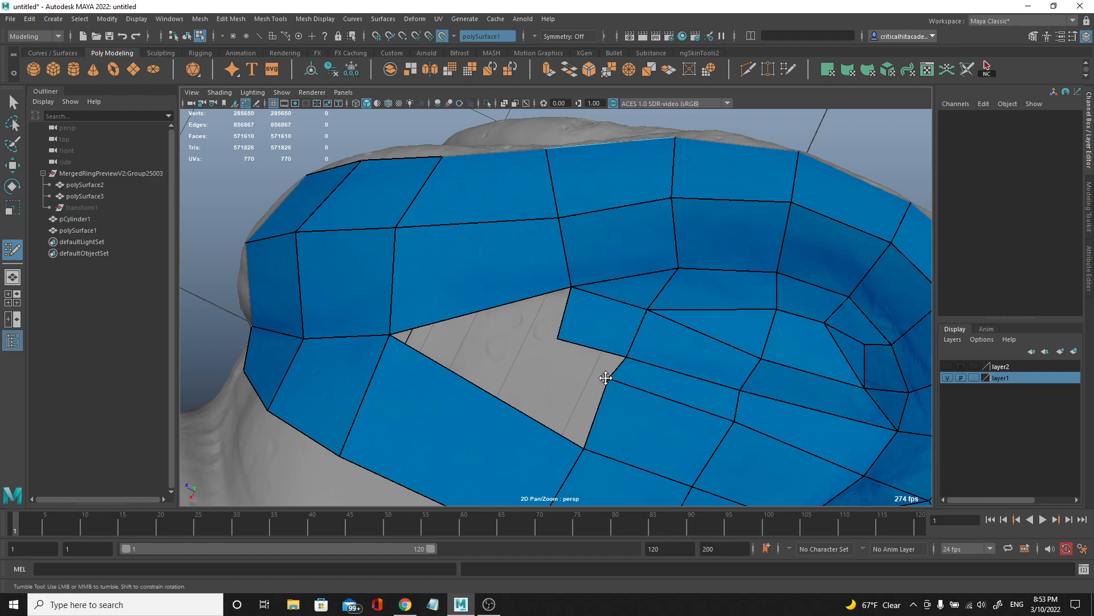
pyautogui.keyDown('shift'); pyautogui.click(544, 340); pyautogui.keyUp('shift')
pyautogui.keyDown('shift'); pyautogui.click(537, 313); pyautogui.keyUp('shift')
# - Adjust a vertex in the filled recess and relax the surrounding quads into a more even flow
pyautogui.moveTo(537, 313)
pyautogui.keyDown('alt'); pyautogui.mouseDown()
pyautogui.moveTo(579, 325)
pyautogui.moveTo(594, 386)
pyautogui.moveTo(647, 347)
pyautogui.moveTo(616, 327)
pyautogui.moveTo(633, 359)
pyautogui.mouseUp(); pyautogui.keyUp('alt')
pyautogui.scroll(3, 602, 320)
pyautogui.keyDown('alt'); pyautogui.moveTo(602, 321); pyautogui.dragTo(599, 310); pyautogui.keyUp('alt')
pyautogui.moveTo(557, 261); pyautogui.dragTo(565, 261)
pyautogui.keyDown('shift'); pyautogui.moveTo(591, 200); pyautogui.dragTo(607, 258); pyautogui.keyUp('shift')
pyautogui.keyDown('alt'); pyautogui.moveTo(607, 259); pyautogui.dragTo(653, 323, button='right'); pyautogui.keyUp('alt')
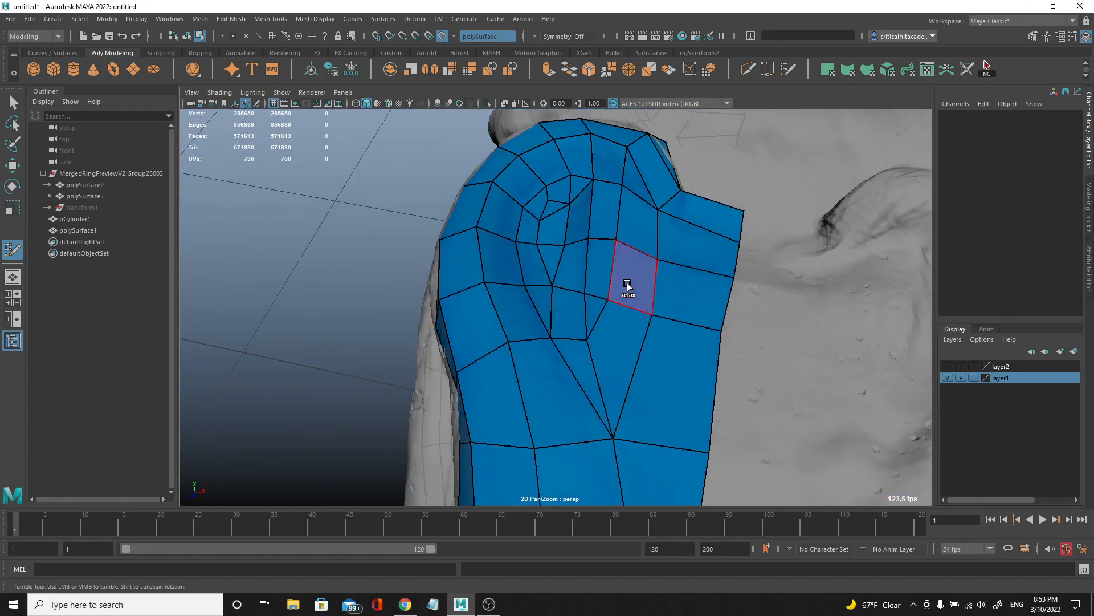
# - Bridge the bare area between the upper fold's lower edge and the ring's inner rim with a column of four quads
pyautogui.keyDown('alt'); pyautogui.moveTo(627, 286); pyautogui.dragTo(672, 323); pyautogui.keyUp('alt')
pyautogui.keyDown('alt'); pyautogui.moveTo(672, 323); pyautogui.dragTo(614, 355, button='right'); pyautogui.keyUp('alt')
pyautogui.keyDown('alt'); pyautogui.moveTo(615, 354); pyautogui.dragTo(713, 302); pyautogui.keyUp('alt')
pyautogui.keyDown('alt'); pyautogui.moveTo(478, 359); pyautogui.dragTo(540, 367, button='right'); pyautogui.keyUp('alt')
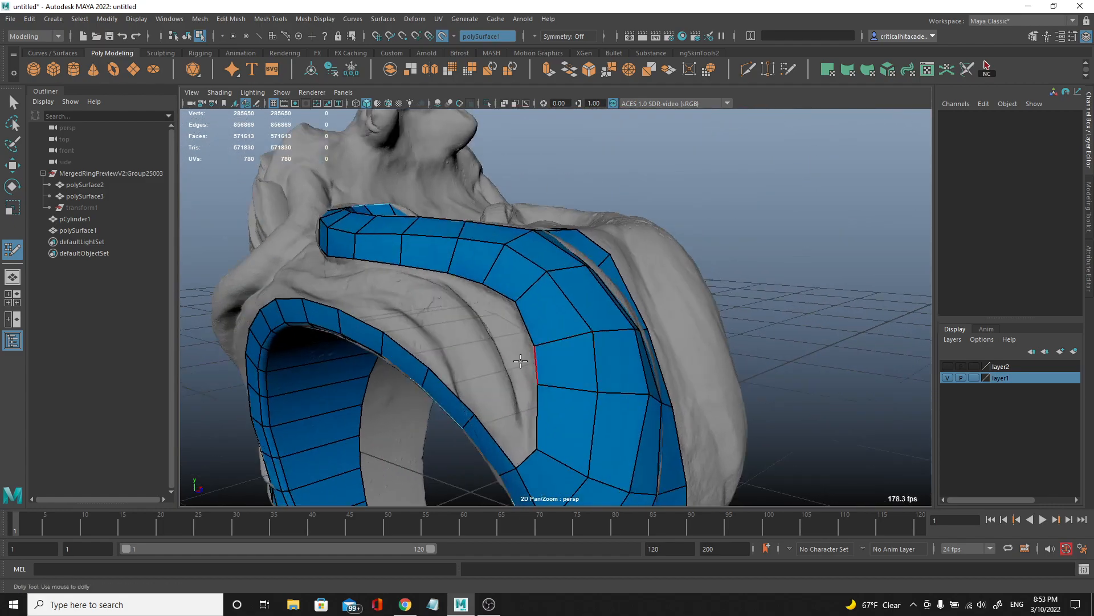
pyautogui.keyDown('alt'); pyautogui.moveTo(539, 367); pyautogui.dragTo(565, 359); pyautogui.keyUp('alt')
pyautogui.keyDown('alt'); pyautogui.moveTo(565, 359); pyautogui.dragTo(464, 340, button='right'); pyautogui.keyUp('alt')
pyautogui.keyDown('alt'); pyautogui.moveTo(464, 340); pyautogui.dragTo(611, 335); pyautogui.keyUp('alt')
pyautogui.keyDown('alt'); pyautogui.moveTo(611, 336); pyautogui.dragTo(628, 340, button='right'); pyautogui.keyUp('alt')
pyautogui.keyDown('alt'); pyautogui.moveTo(627, 339); pyautogui.dragTo(456, 311); pyautogui.keyUp('alt')
pyautogui.keyDown('alt'); pyautogui.moveTo(456, 310); pyautogui.dragTo(493, 309, button='right'); pyautogui.keyUp('alt')
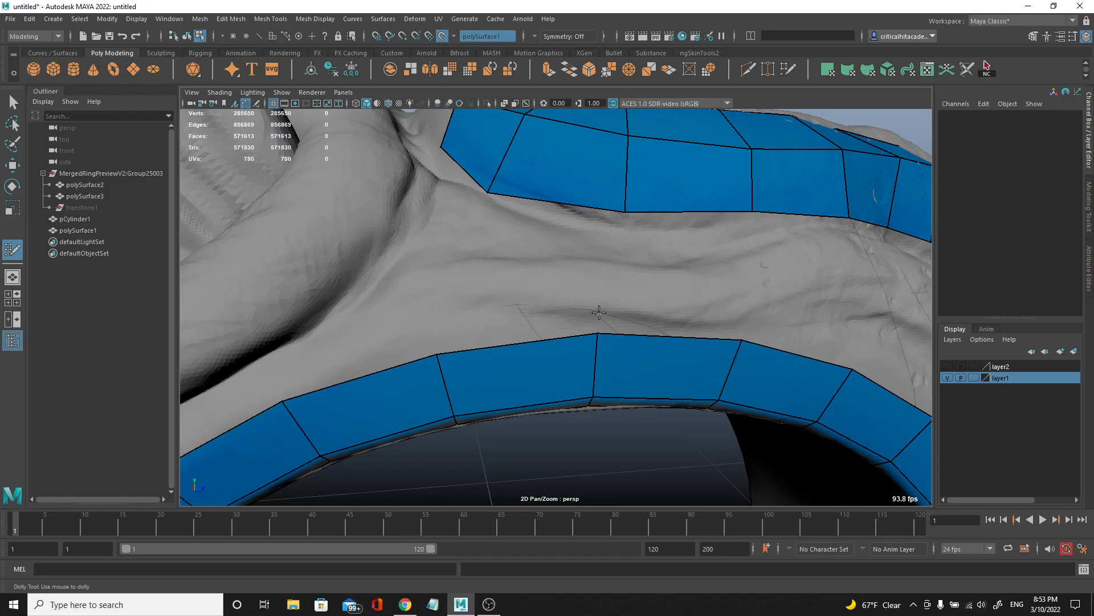
pyautogui.click(746, 315)
pyautogui.keyDown('shift'); pyautogui.click(684, 323); pyautogui.keyUp('shift')
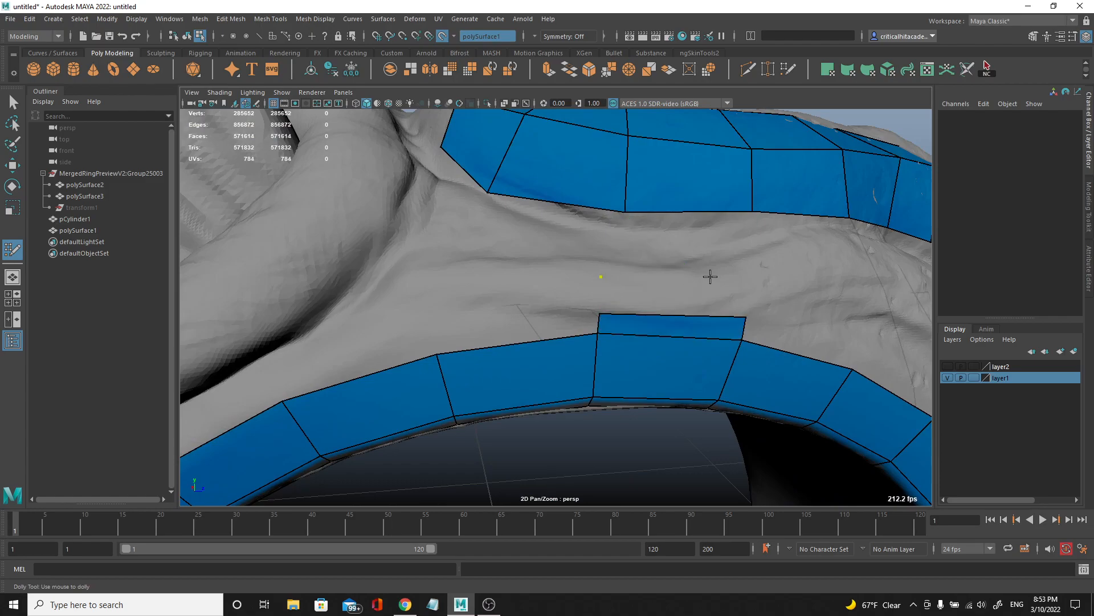
pyautogui.keyDown('shift'); pyautogui.click(690, 289); pyautogui.keyUp('shift')
pyautogui.moveTo(690, 289)
pyautogui.keyDown('alt'); pyautogui.mouseDown()
pyautogui.moveTo(716, 264)
pyautogui.moveTo(613, 348)
pyautogui.mouseUp(); pyautogui.keyUp('alt')
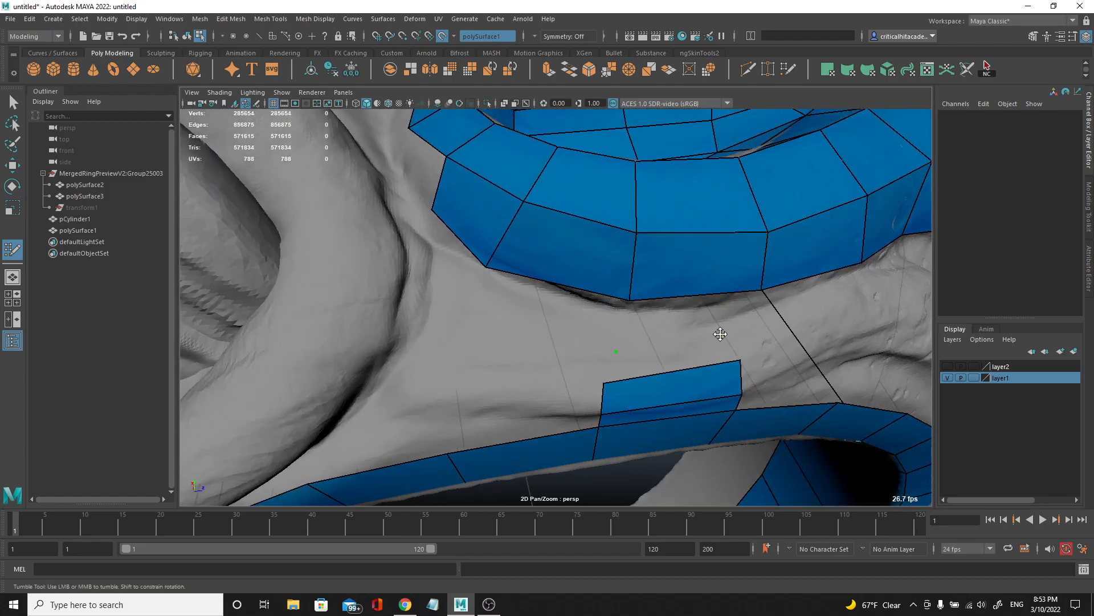
pyautogui.keyDown('shift'); pyautogui.click(678, 337); pyautogui.keyUp('shift')
pyautogui.keyDown('shift'); pyautogui.click(710, 325); pyautogui.keyUp('shift')
pyautogui.moveTo(711, 325)
pyautogui.keyDown('alt'); pyautogui.mouseDown()
pyautogui.moveTo(628, 325)
pyautogui.moveTo(595, 294)
pyautogui.mouseUp(); pyautogui.keyUp('alt')
# - Adjust the bridge column's vertices and merge its upper corner vertex with the upper fold's edge vertex
pyautogui.moveTo(627, 257); pyautogui.dragTo(625, 260)
pyautogui.moveTo(660, 299)
pyautogui.mouseDown()
pyautogui.moveTo(672, 300)
pyautogui.moveTo(668, 336)
pyautogui.moveTo(457, 391)
pyautogui.mouseUp()
pyautogui.scroll(4, 457, 391)
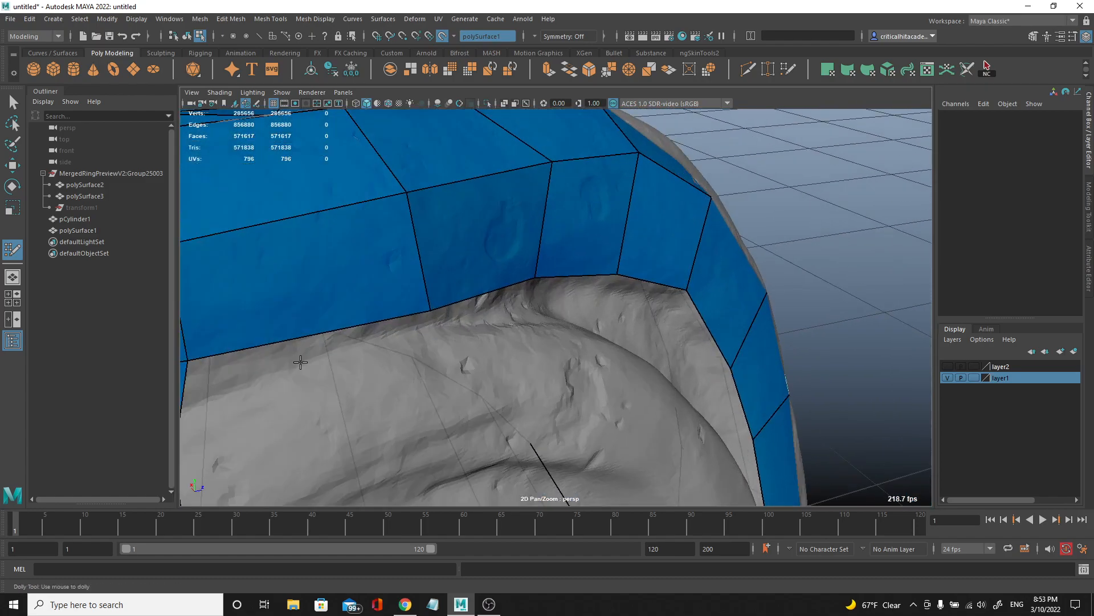
pyautogui.keyDown('alt'); pyautogui.moveTo(296, 362); pyautogui.dragTo(447, 322, button='middle'); pyautogui.keyUp('alt')
pyautogui.keyDown('alt'); pyautogui.moveTo(468, 357); pyautogui.dragTo(481, 298, button='middle'); pyautogui.keyUp('alt')
pyautogui.scroll(-2, 472, 331)
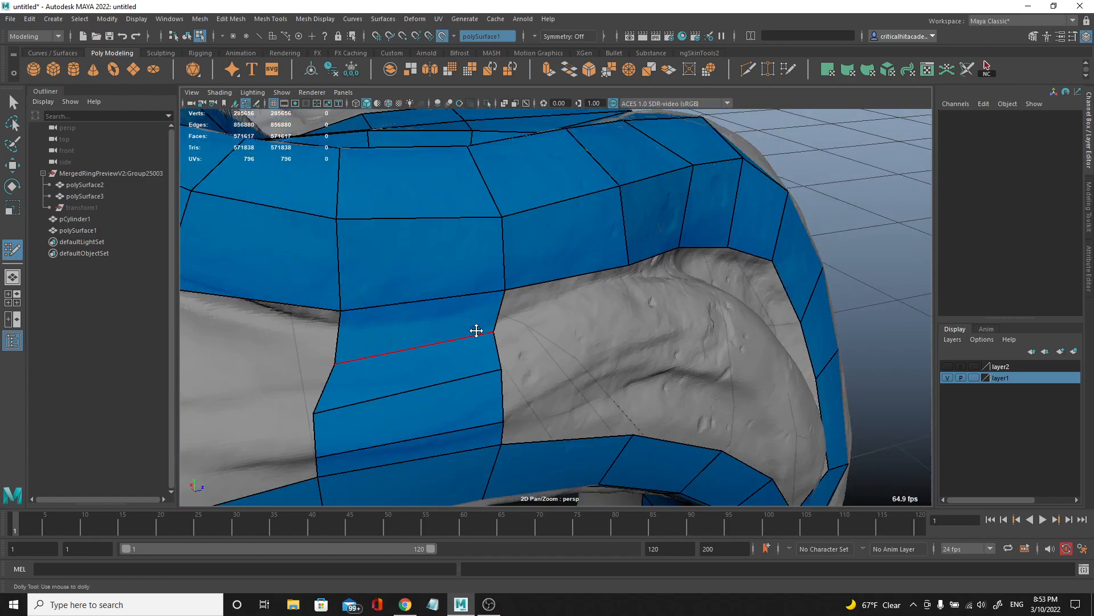
pyautogui.moveTo(510, 292); pyautogui.dragTo(498, 311)
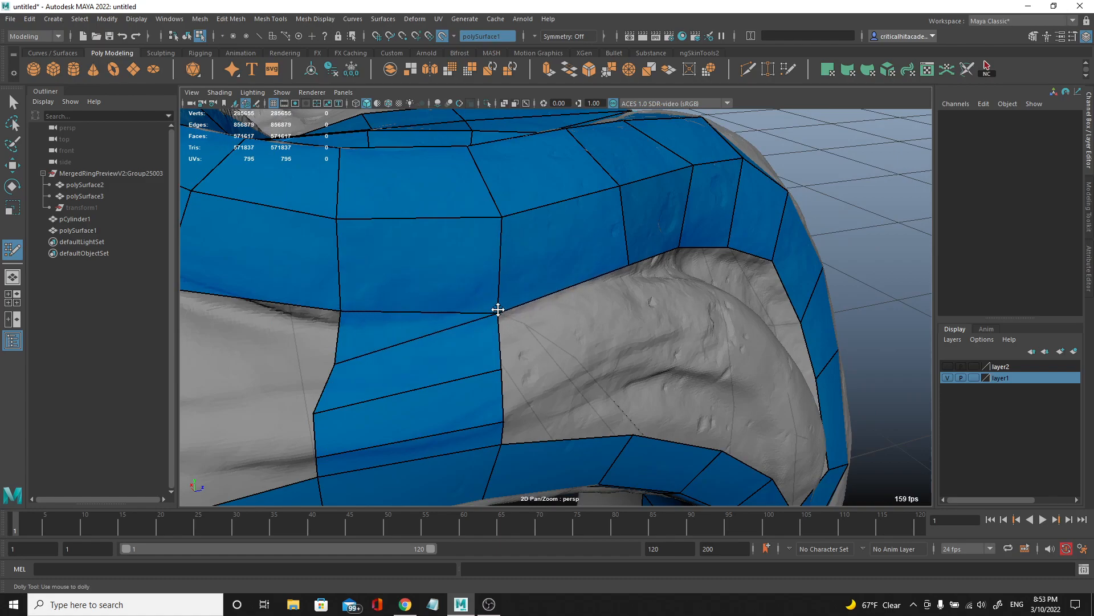
# - Add a second column of quads beside the bridge and merge vertices to collapse the narrow sliver above the inner rim
pyautogui.keyDown('shift'); pyautogui.click(587, 336); pyautogui.keyUp('shift')
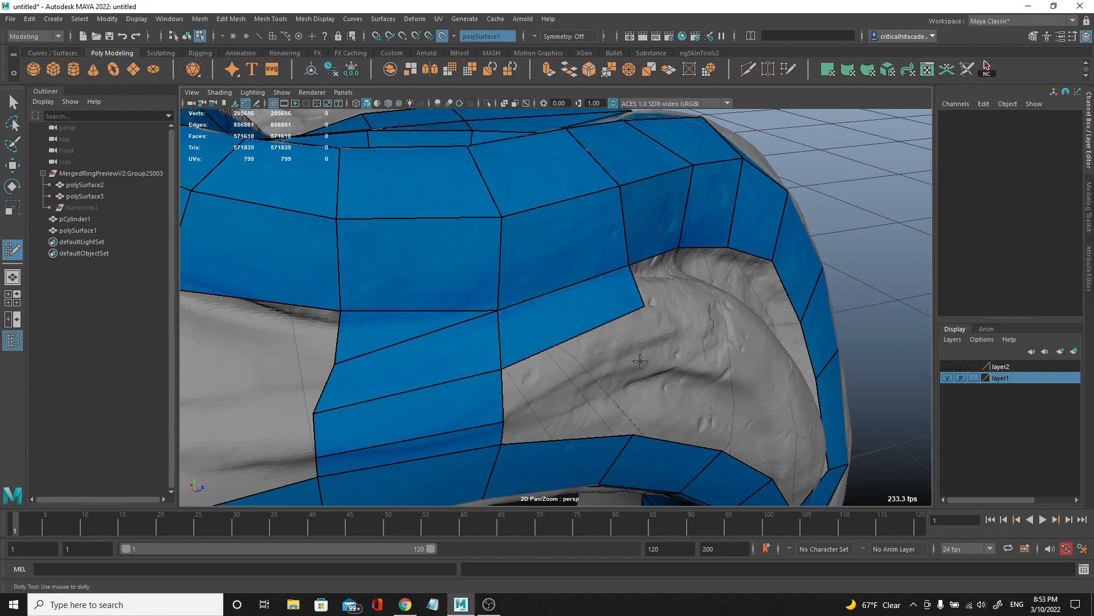
pyautogui.keyDown('shift'); pyautogui.click(568, 360); pyautogui.keyUp('shift')
pyautogui.keyDown('alt'); pyautogui.moveTo(599, 379); pyautogui.dragTo(435, 359); pyautogui.keyUp('alt')
pyautogui.keyDown('shift'); pyautogui.click(482, 350); pyautogui.keyUp('shift')
pyautogui.keyDown('alt'); pyautogui.moveTo(511, 378); pyautogui.dragTo(525, 359); pyautogui.keyUp('alt')
pyautogui.keyDown('shift'); pyautogui.click(523, 359); pyautogui.keyUp('shift')
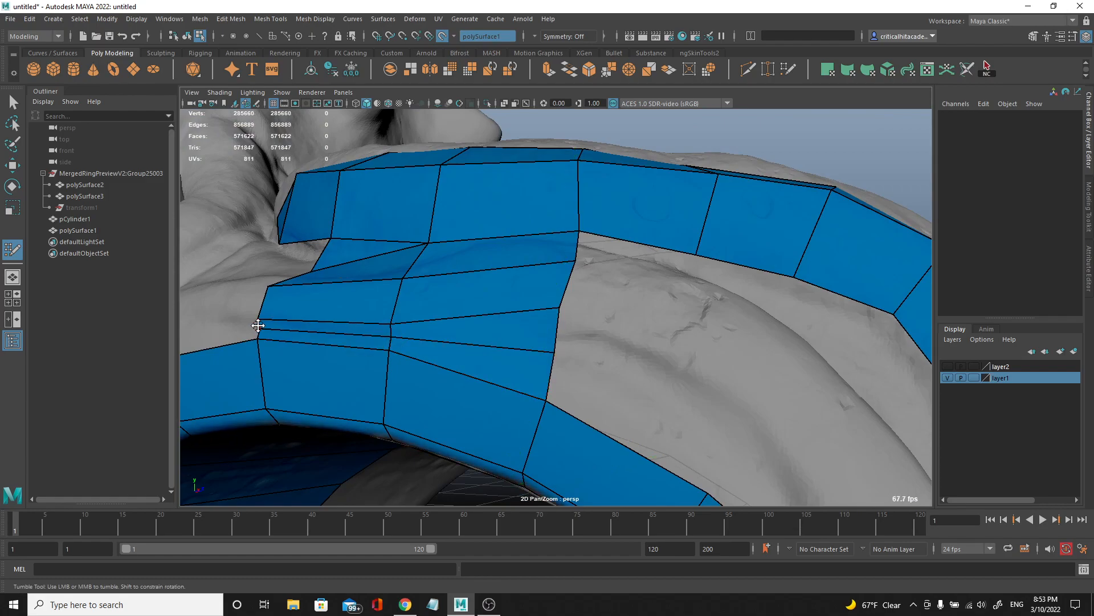
pyautogui.moveTo(388, 323); pyautogui.dragTo(390, 335)
# - Extend the narrow lower row with two quads along the crease beside the inner rim
pyautogui.keyDown('alt'); pyautogui.moveTo(624, 377); pyautogui.dragTo(454, 367); pyautogui.keyUp('alt')
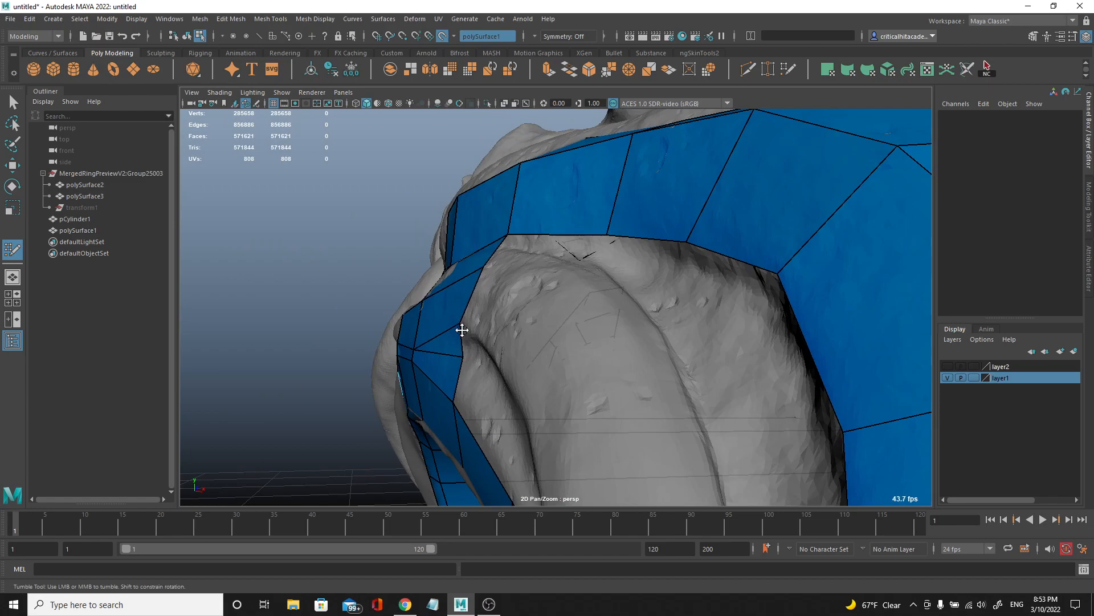
pyautogui.moveTo(506, 339)
pyautogui.keyDown('alt'); pyautogui.mouseDown()
pyautogui.moveTo(586, 330)
pyautogui.moveTo(610, 350)
pyautogui.mouseUp(); pyautogui.keyUp('alt')
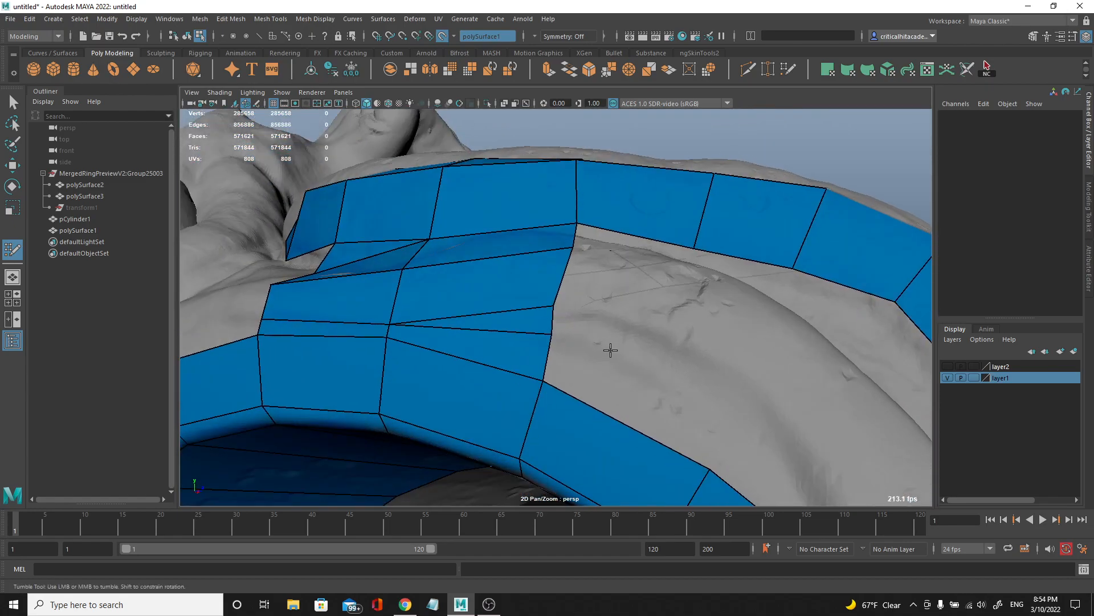
pyautogui.keyDown('shift'); pyautogui.click(673, 403); pyautogui.keyUp('shift')
pyautogui.keyDown('shift'); pyautogui.click(682, 367); pyautogui.keyUp('shift')
# - Extend a strip of quads from the second column along the crest of the middle ridge
pyautogui.keyDown('alt'); pyautogui.moveTo(683, 367); pyautogui.dragTo(610, 324, button='right'); pyautogui.keyUp('alt')
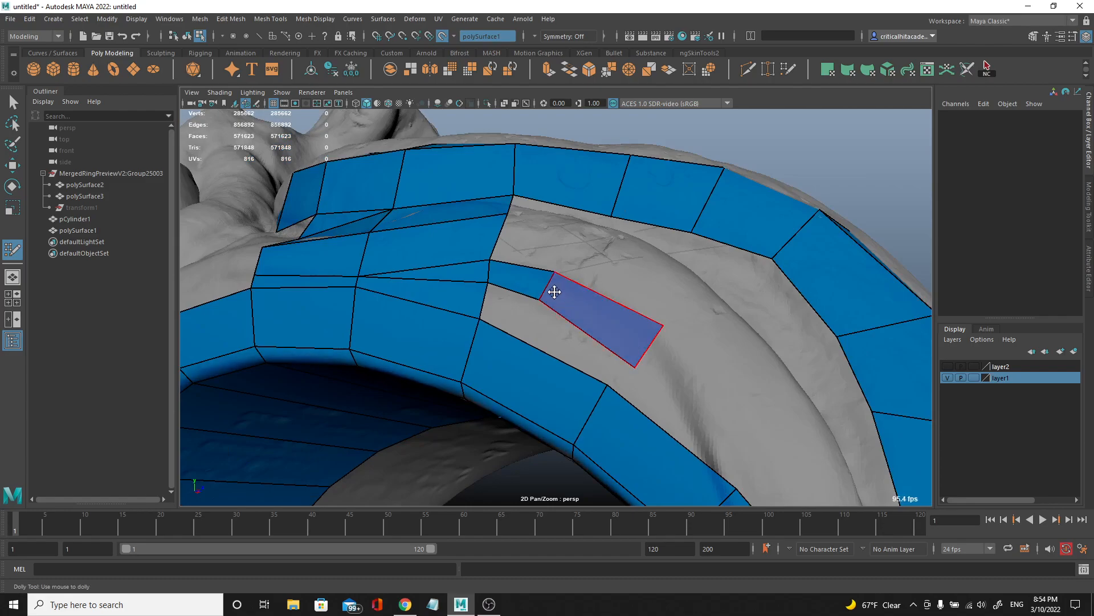
pyautogui.moveTo(569, 293)
pyautogui.keyDown('alt'); pyautogui.mouseDown()
pyautogui.moveTo(570, 336)
pyautogui.moveTo(572, 308)
pyautogui.moveTo(558, 330)
pyautogui.moveTo(522, 298)
pyautogui.moveTo(533, 279)
pyautogui.mouseUp(); pyautogui.keyUp('alt')
pyautogui.keyDown('shift'); pyautogui.click(544, 319); pyautogui.keyUp('shift')
pyautogui.keyDown('shift'); pyautogui.click(538, 302); pyautogui.keyUp('shift')
pyautogui.keyDown('alt'); pyautogui.moveTo(549, 360); pyautogui.dragTo(547, 367); pyautogui.keyUp('alt')
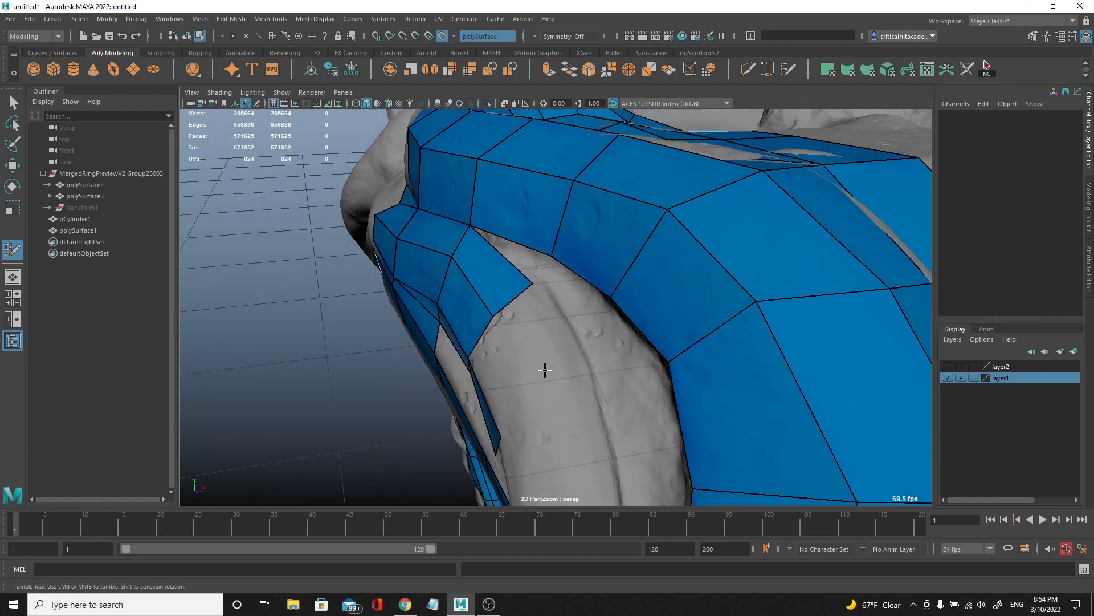
pyautogui.keyDown('shift'); pyautogui.click(557, 382); pyautogui.keyUp('shift')
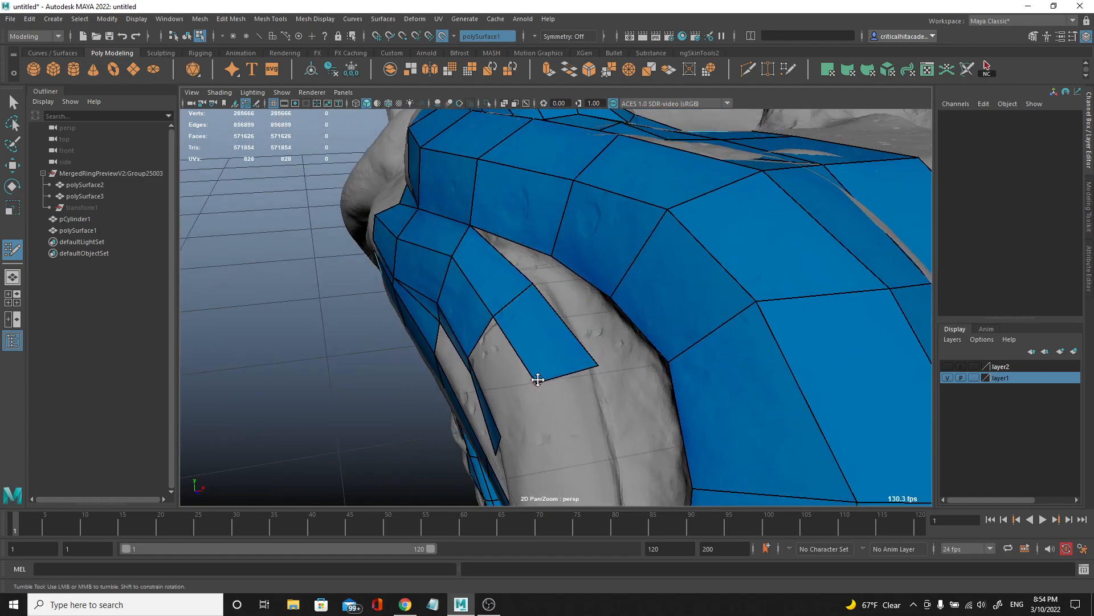
pyautogui.keyDown('alt'); pyautogui.moveTo(583, 371); pyautogui.dragTo(557, 309, button='middle'); pyautogui.keyUp('alt')
pyautogui.keyDown('shift'); pyautogui.click(574, 342); pyautogui.keyUp('shift')
# - Continue the middle ridge strip with three more quads toward the lower end of the fold
pyautogui.keyDown('alt'); pyautogui.moveTo(562, 361); pyautogui.dragTo(546, 358); pyautogui.keyUp('alt')
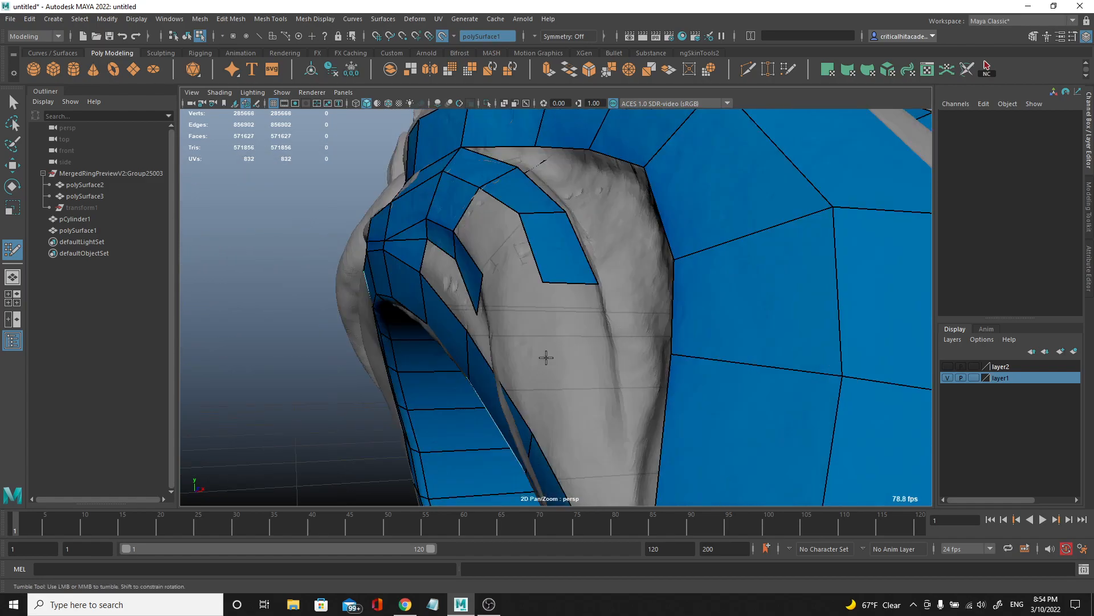
pyautogui.keyDown('shift'); pyautogui.click(589, 335); pyautogui.keyUp('shift')
pyautogui.keyDown('shift'); pyautogui.click(595, 398); pyautogui.keyUp('shift')
pyautogui.moveTo(562, 403)
pyautogui.keyDown('alt'); pyautogui.mouseDown()
pyautogui.moveTo(648, 359)
pyautogui.moveTo(640, 337)
pyautogui.moveTo(595, 352)
pyautogui.moveTo(642, 332)
pyautogui.mouseUp(); pyautogui.keyUp('alt')
pyautogui.keyDown('shift'); pyautogui.click(610, 350); pyautogui.keyUp('shift')
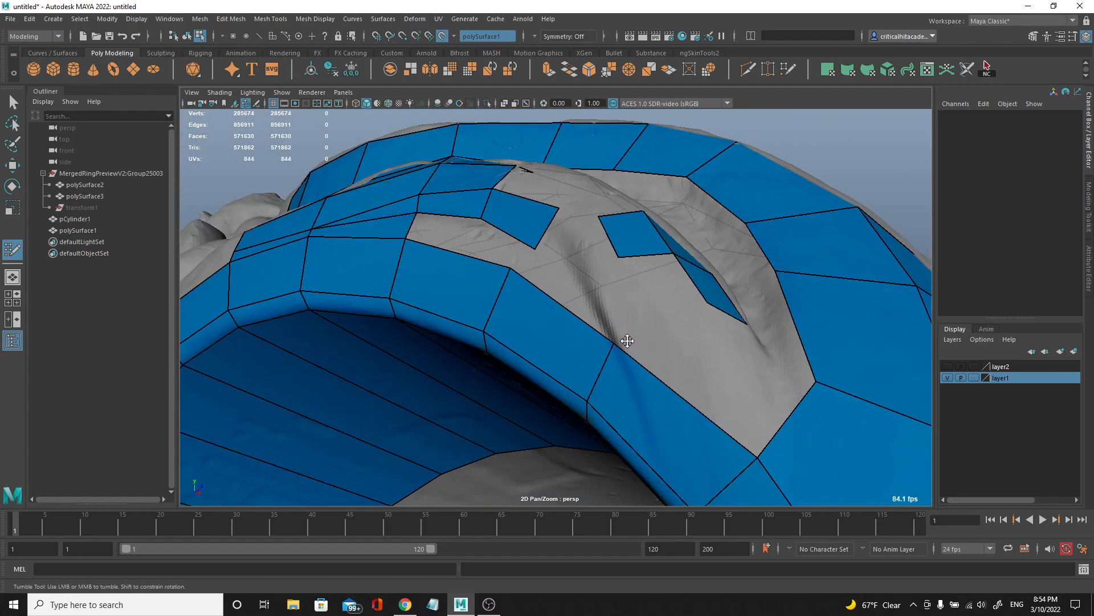
# - Delete the inner rim face beside the crease and connect the middle ridge strip with further quads
pyautogui.keyDown('alt'); pyautogui.moveTo(669, 361); pyautogui.dragTo(595, 283, button='middle'); pyautogui.keyUp('alt')
pyautogui.keyDown('alt'); pyautogui.moveTo(584, 272); pyautogui.dragTo(684, 363); pyautogui.keyUp('alt')
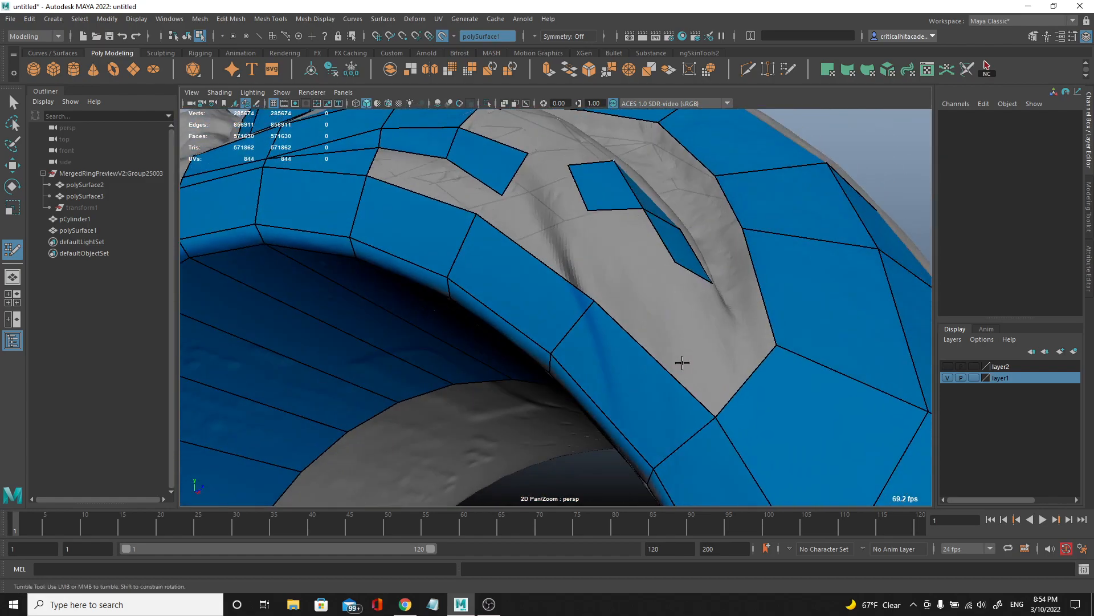
pyautogui.keyDown('ctrl'); pyautogui.keyDown('shift'); pyautogui.click(655, 380); pyautogui.keyUp('shift'); pyautogui.keyUp('ctrl')
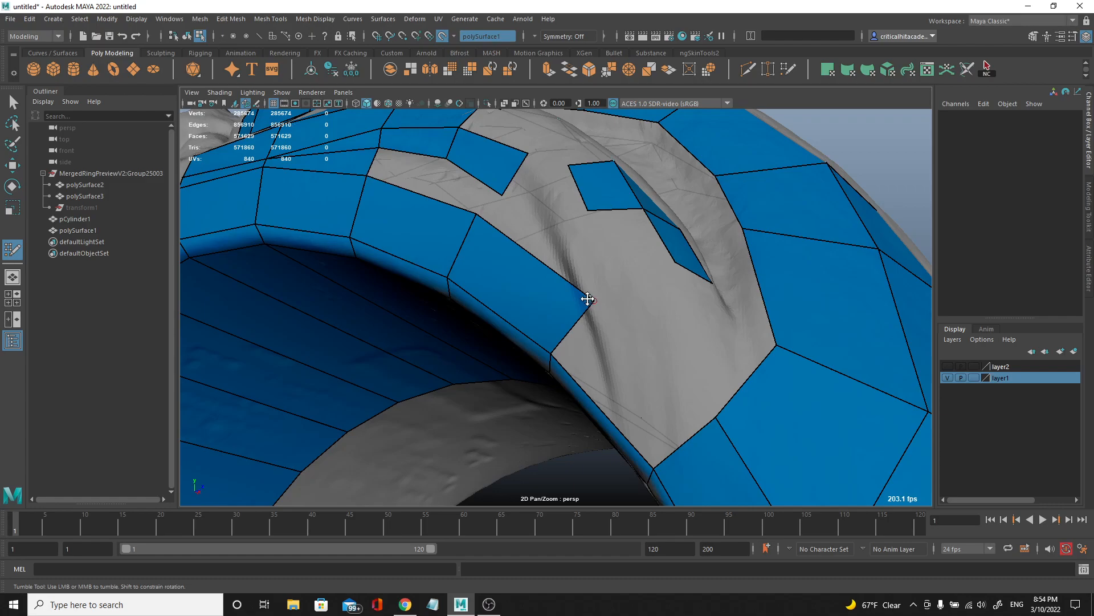
pyautogui.keyDown('alt'); pyautogui.moveTo(571, 298); pyautogui.dragTo(513, 378); pyautogui.keyUp('alt')
pyautogui.hotkey('ctrl', 'z')
pyautogui.keyDown('shift'); pyautogui.click(567, 408); pyautogui.keyUp('shift')
pyautogui.moveTo(567, 408)
pyautogui.keyDown('alt'); pyautogui.mouseDown()
pyautogui.moveTo(551, 343)
pyautogui.moveTo(531, 391)
pyautogui.moveTo(510, 303)
pyautogui.moveTo(432, 301)
pyautogui.mouseUp(); pyautogui.keyUp('alt')
pyautogui.moveTo(431, 301)
pyautogui.keyDown('alt'); pyautogui.mouseDown(button='middle')
pyautogui.moveTo(421, 310)
pyautogui.moveTo(430, 293)
pyautogui.mouseUp(button='middle'); pyautogui.keyUp('alt')
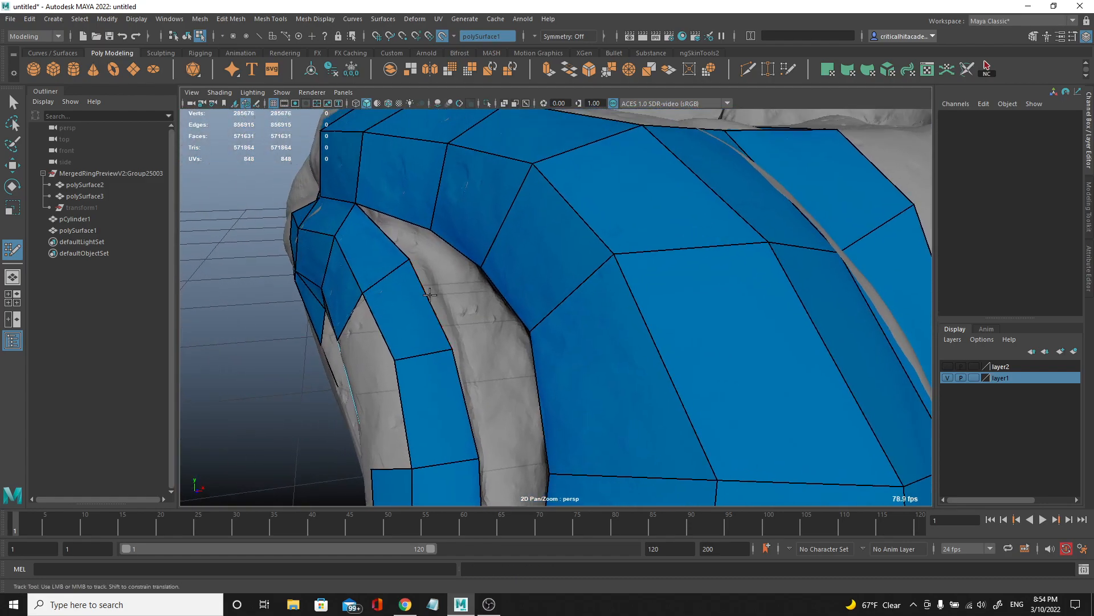
# - Fill the upper part of the groove between the middle ridge strip and the outer fold with quads
pyautogui.moveTo(433, 298)
pyautogui.keyDown('alt'); pyautogui.mouseDown()
pyautogui.moveTo(455, 302)
pyautogui.moveTo(462, 283)
pyautogui.moveTo(391, 237)
pyautogui.moveTo(399, 231)
pyautogui.moveTo(496, 312)
pyautogui.moveTo(489, 276)
pyautogui.mouseUp(); pyautogui.keyUp('alt')
pyautogui.keyDown('shift'); pyautogui.click(456, 283); pyautogui.keyUp('shift')
pyautogui.keyDown('alt'); pyautogui.moveTo(561, 296); pyautogui.dragTo(527, 328); pyautogui.keyUp('alt')
pyautogui.keyDown('shift'); pyautogui.click(589, 303); pyautogui.keyUp('shift')
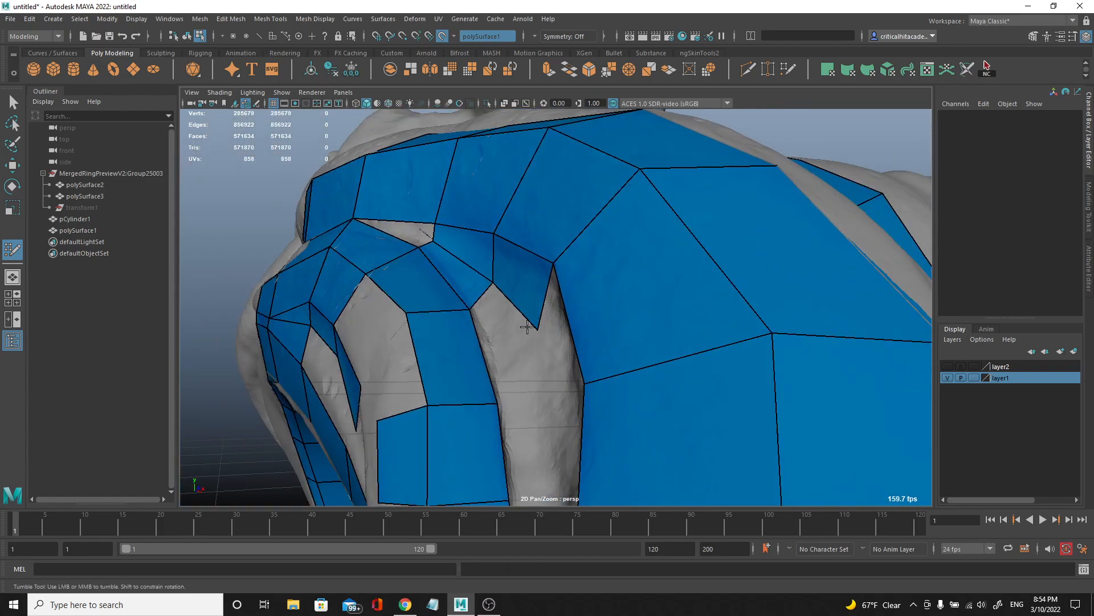
pyautogui.keyDown('shift'); pyautogui.click(501, 341); pyautogui.keyUp('shift')
# - Continue the quads down the groove along the outer fold, closing the diamond-shaped gap beside the ridge strip
pyautogui.keyDown('alt'); pyautogui.moveTo(529, 347); pyautogui.dragTo(537, 304, button='middle'); pyautogui.keyUp('alt')
pyautogui.keyDown('alt'); pyautogui.moveTo(543, 329); pyautogui.dragTo(585, 353); pyautogui.keyUp('alt')
pyautogui.keyDown('shift'); pyautogui.click(639, 328); pyautogui.keyUp('shift')
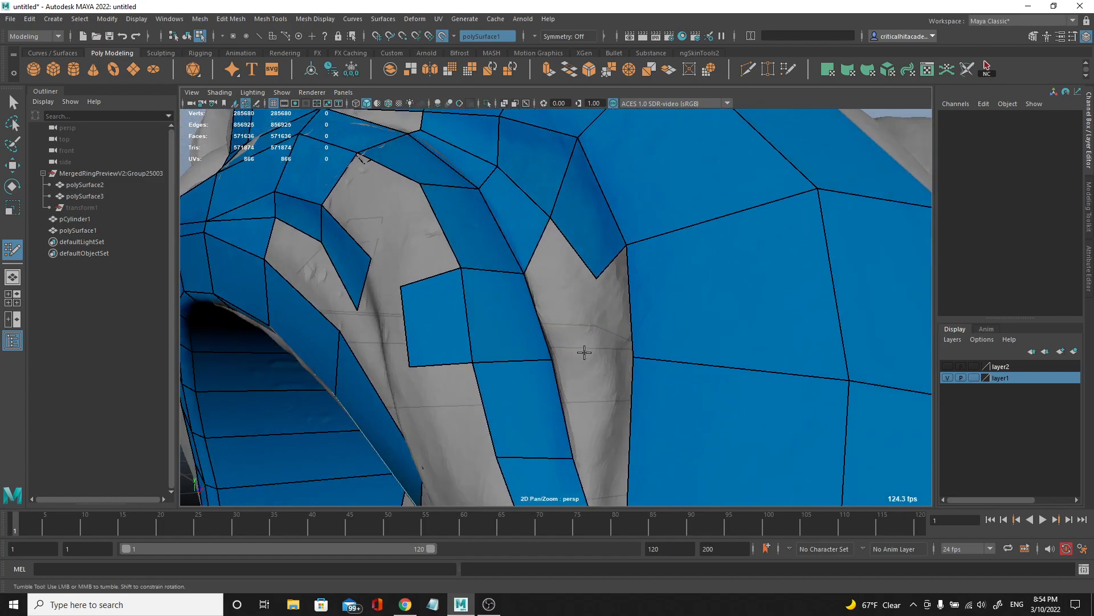
pyautogui.keyDown('shift'); pyautogui.click(612, 304); pyautogui.keyUp('shift')
pyautogui.keyDown('shift'); pyautogui.click(557, 317); pyautogui.keyUp('shift')
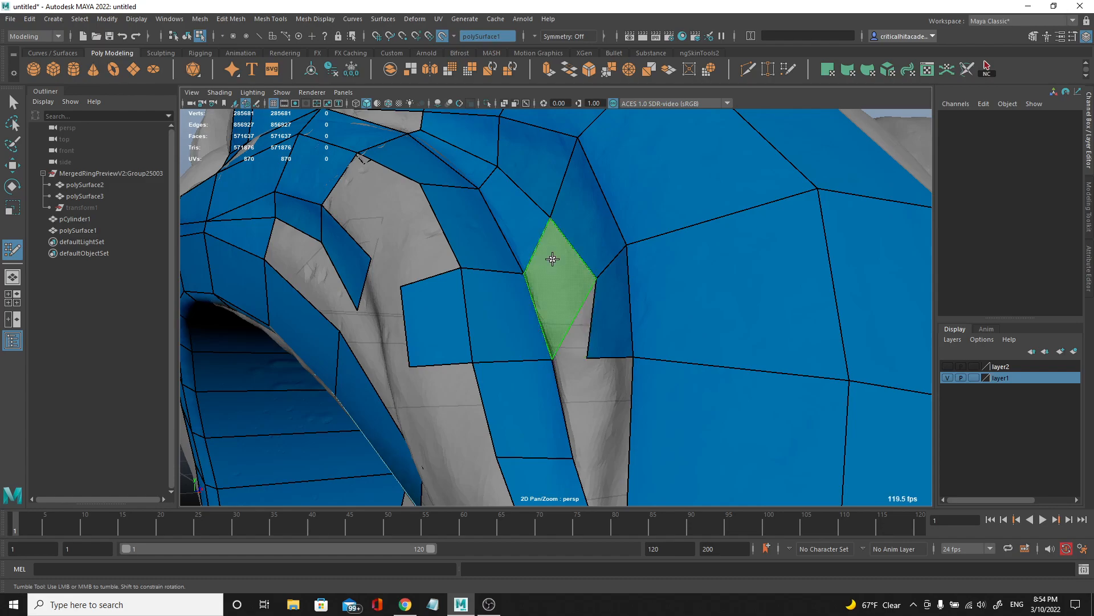
pyautogui.keyDown('shift'); pyautogui.click(557, 257); pyautogui.keyUp('shift')
# - Insert an edge loop across the outer fold beside the groove's open lower end
pyautogui.scroll(-2, 569, 328)
pyautogui.keyDown('alt'); pyautogui.moveTo(570, 330); pyautogui.dragTo(547, 281); pyautogui.keyUp('alt')
pyautogui.keyDown('alt'); pyautogui.moveTo(547, 281); pyautogui.dragTo(622, 270, button='right'); pyautogui.keyUp('alt')
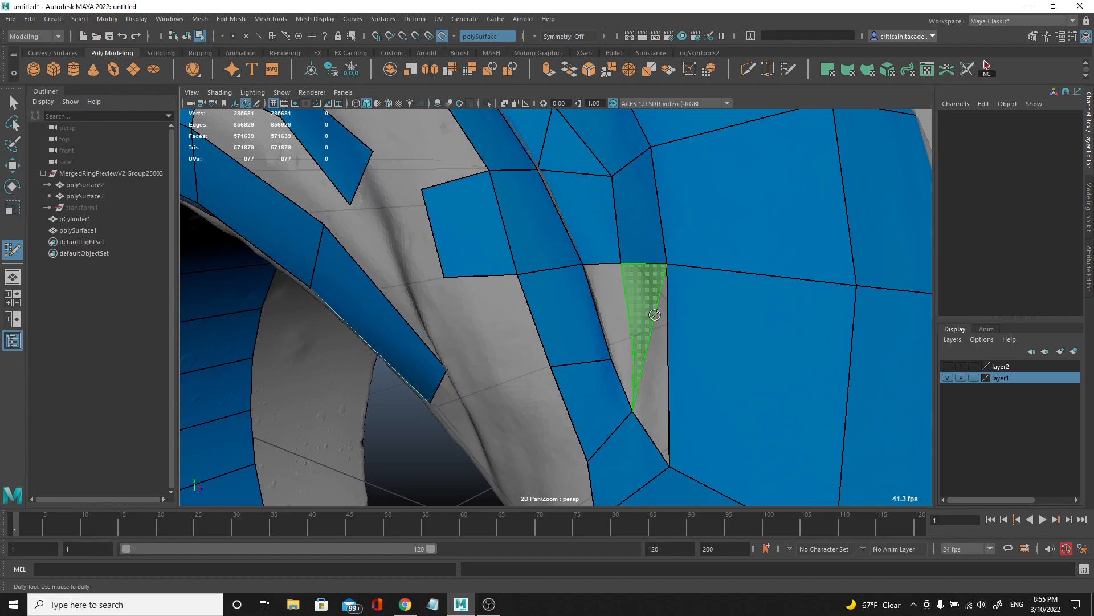
pyautogui.keyDown('alt'); pyautogui.moveTo(646, 318); pyautogui.dragTo(577, 235, button='middle'); pyautogui.keyUp('alt')
pyautogui.scroll(-4, 666, 268)
pyautogui.keyDown('ctrl'); pyautogui.click(597, 298); pyautogui.keyUp('ctrl')
pyautogui.keyDown('alt'); pyautogui.moveTo(596, 298); pyautogui.dragTo(579, 279); pyautogui.keyUp('alt')
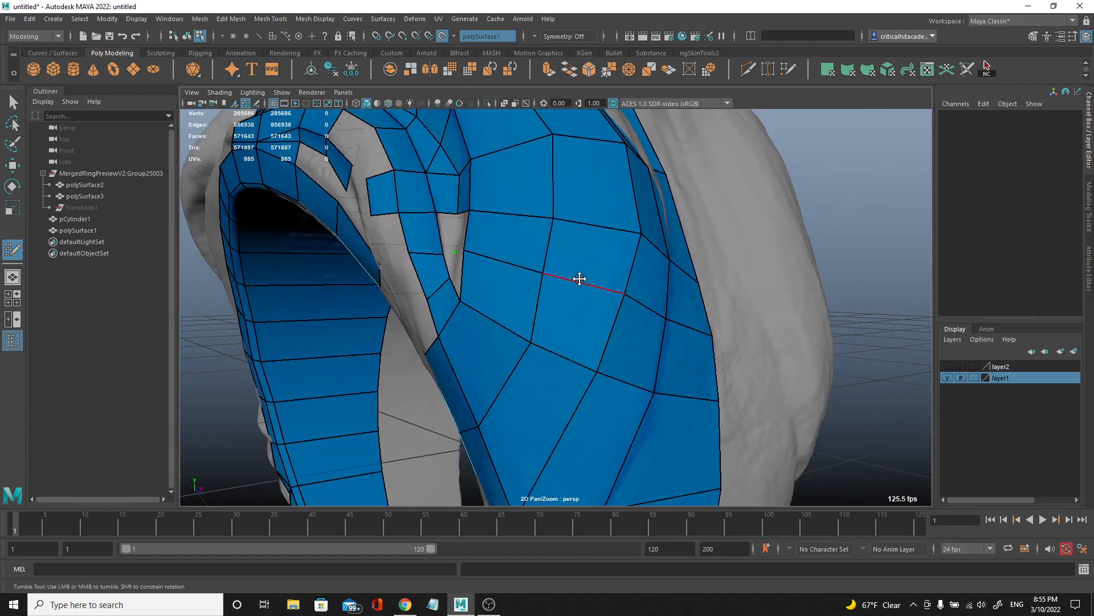
# - Close the lower end of the groove between the middle ridge strip and the outer fold with new faces
pyautogui.keyDown('alt'); pyautogui.moveTo(491, 296); pyautogui.dragTo(570, 306); pyautogui.keyUp('alt')
pyautogui.scroll(4, 569, 306)
pyautogui.keyDown('shift'); pyautogui.click(505, 265); pyautogui.keyUp('shift')
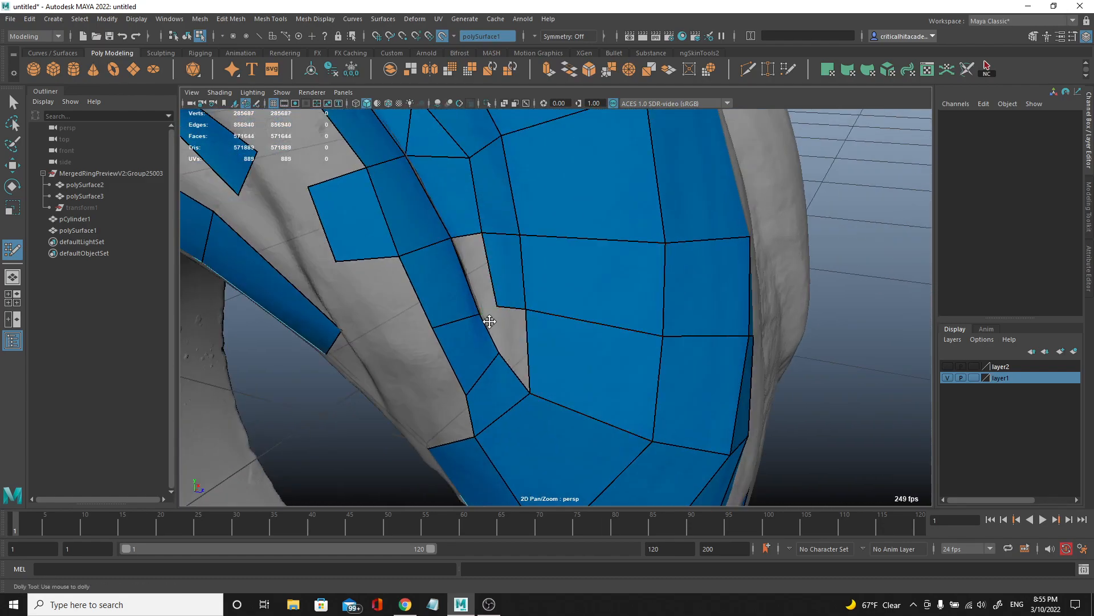
pyautogui.keyDown('alt'); pyautogui.moveTo(508, 338); pyautogui.dragTo(547, 333, button='right'); pyautogui.keyUp('alt')
pyautogui.keyDown('shift'); pyautogui.click(500, 336); pyautogui.keyUp('shift')
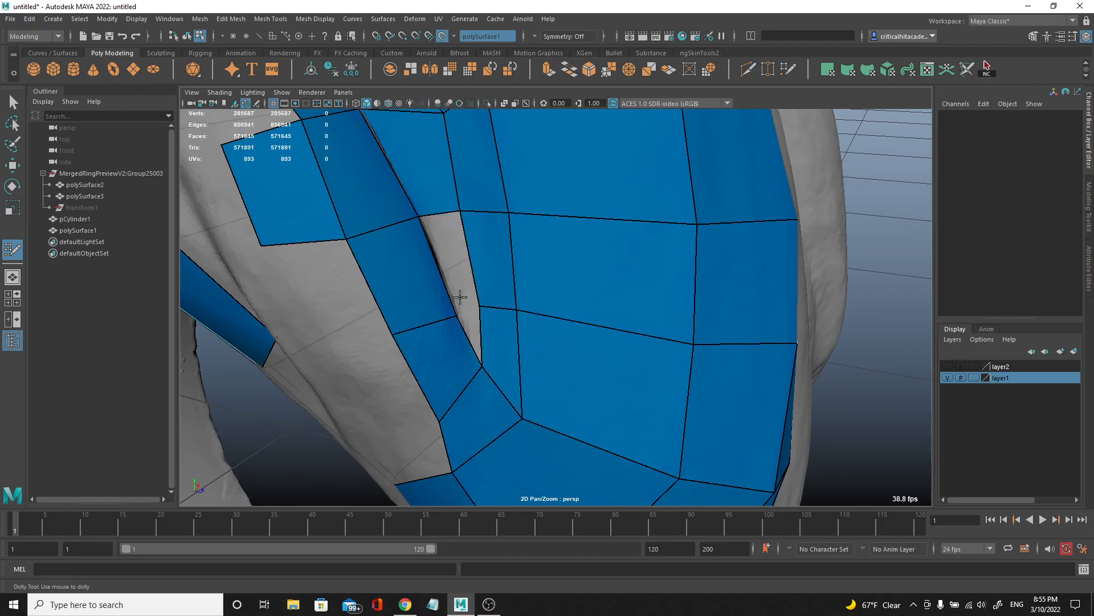
pyautogui.keyDown('shift'); pyautogui.click(456, 283); pyautogui.keyUp('shift')
pyautogui.keyDown('shift'); pyautogui.click(469, 331); pyautogui.keyUp('shift')
# - Fill quads along the inner side of the middle ridge, carrying the strip down to the corner of the inner rim
pyautogui.keyDown('alt'); pyautogui.moveTo(614, 356); pyautogui.dragTo(542, 286, button='right'); pyautogui.keyUp('alt')
pyautogui.keyDown('alt'); pyautogui.moveTo(542, 286); pyautogui.dragTo(576, 323); pyautogui.keyUp('alt')
pyautogui.keyDown('alt'); pyautogui.moveTo(422, 280); pyautogui.dragTo(469, 274, button='right'); pyautogui.keyUp('alt')
pyautogui.keyDown('shift'); pyautogui.click(448, 259); pyautogui.keyUp('shift')
pyautogui.moveTo(448, 259)
pyautogui.keyDown('alt'); pyautogui.mouseDown()
pyautogui.moveTo(511, 307)
pyautogui.moveTo(501, 300)
pyautogui.mouseUp(); pyautogui.keyUp('alt')
pyautogui.keyDown('shift'); pyautogui.click(496, 309); pyautogui.keyUp('shift')
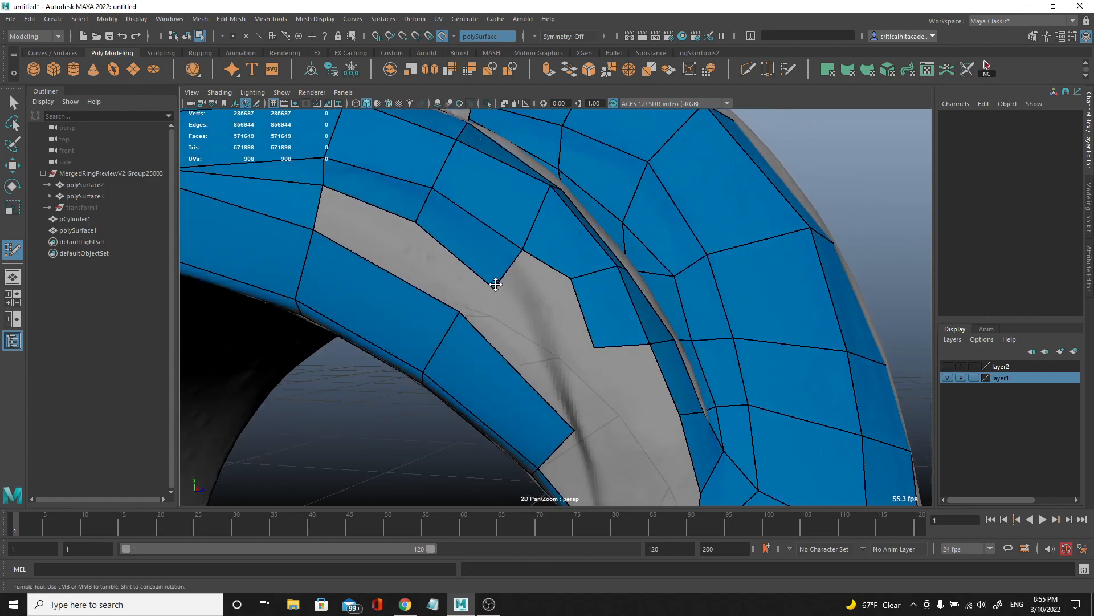
pyautogui.keyDown('shift'); pyautogui.click(519, 294); pyautogui.keyUp('shift')
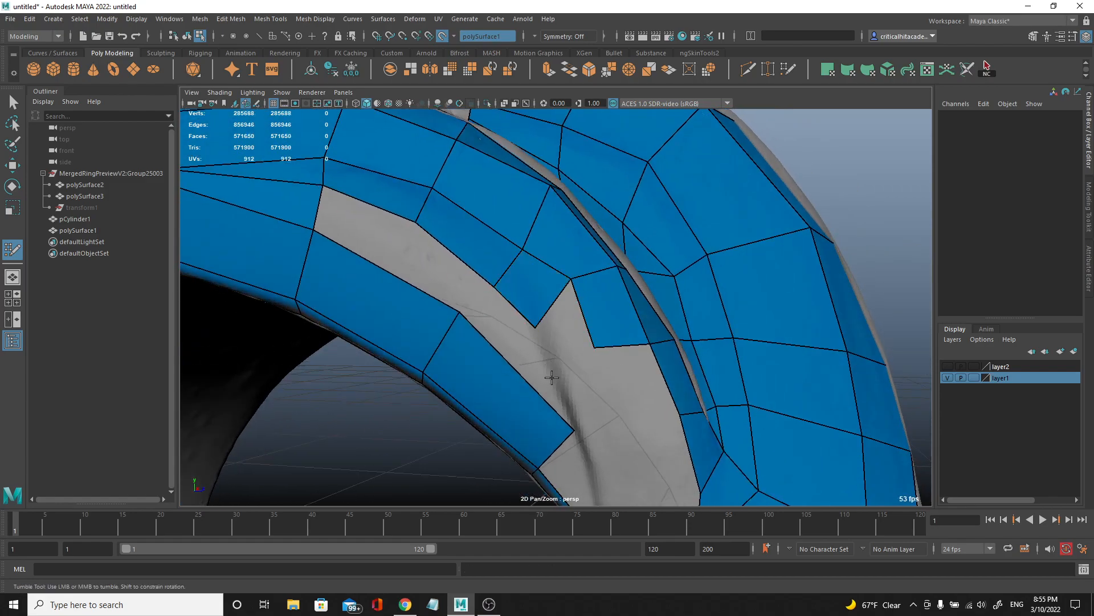
pyautogui.keyDown('shift'); pyautogui.click(566, 338); pyautogui.keyUp('shift')
pyautogui.moveTo(566, 337)
pyautogui.keyDown('alt'); pyautogui.mouseDown(button='middle')
pyautogui.moveTo(581, 371)
pyautogui.moveTo(611, 383)
pyautogui.mouseUp(button='middle'); pyautogui.keyUp('alt')
pyautogui.keyDown('shift'); pyautogui.click(588, 358); pyautogui.keyUp('shift')
# - Cut an extra edge into the inner rim face beside the deleted section and fill that section with quads
pyautogui.moveTo(587, 358)
pyautogui.keyDown('alt'); pyautogui.mouseDown()
pyautogui.moveTo(615, 308)
pyautogui.moveTo(628, 325)
pyautogui.moveTo(663, 292)
pyautogui.moveTo(630, 296)
pyautogui.mouseUp(); pyautogui.keyUp('alt')
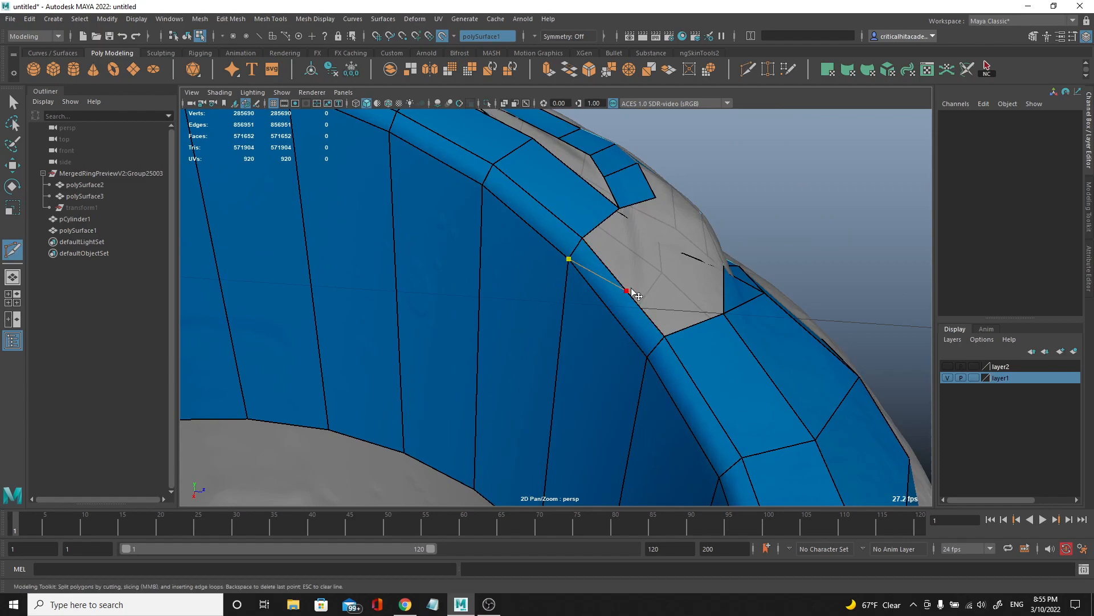
pyautogui.keyDown('alt'); pyautogui.moveTo(633, 293); pyautogui.dragTo(574, 240); pyautogui.keyUp('alt')
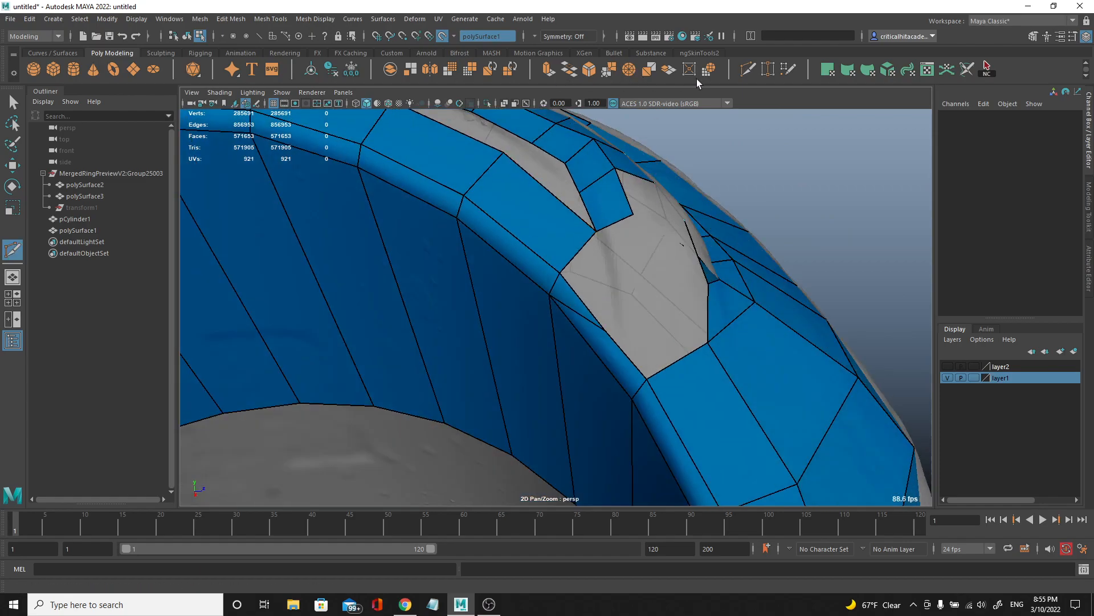
pyautogui.moveTo(639, 273)
pyautogui.keyDown('alt'); pyautogui.mouseDown()
pyautogui.moveTo(632, 266)
pyautogui.moveTo(659, 285)
pyautogui.moveTo(654, 331)
pyautogui.moveTo(581, 308)
pyautogui.mouseUp(); pyautogui.keyUp('alt')
pyautogui.keyDown('shift'); pyautogui.click(601, 282); pyautogui.keyUp('shift')
pyautogui.keyDown('shift'); pyautogui.click(662, 340); pyautogui.keyUp('shift')
pyautogui.keyDown('shift'); pyautogui.click(615, 338); pyautogui.keyUp('shift')
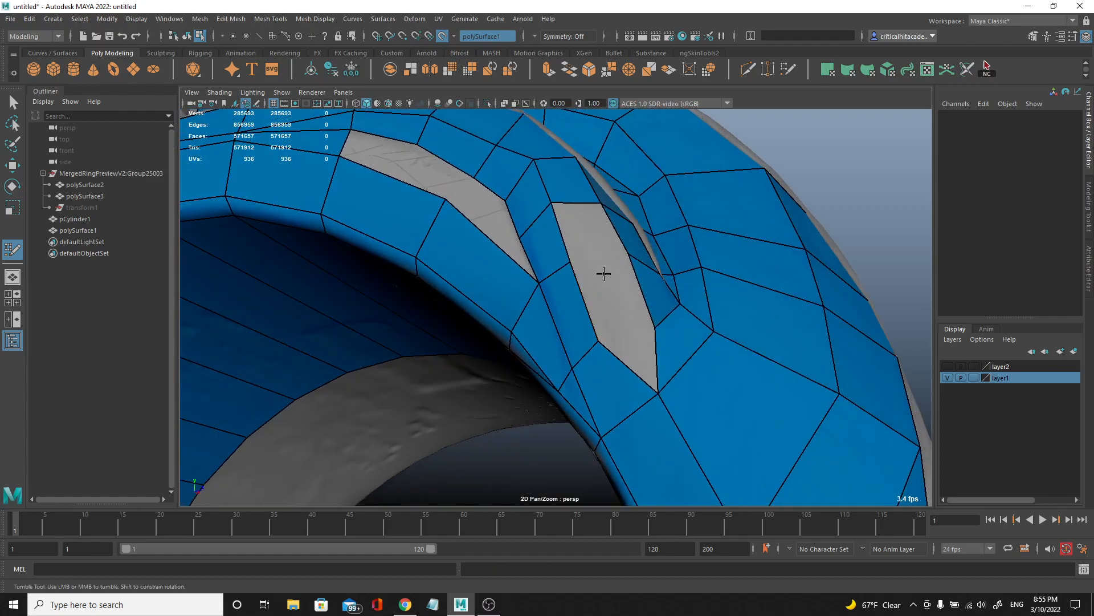
# - Close the remaining opening in the middle ridge with two quads and a triangle at its lower tip
pyautogui.keyDown('shift'); pyautogui.click(624, 280); pyautogui.keyUp('shift')
pyautogui.moveTo(623, 279)
pyautogui.keyDown('alt'); pyautogui.mouseDown()
pyautogui.moveTo(578, 350)
pyautogui.moveTo(548, 283)
pyautogui.mouseUp(); pyautogui.keyUp('alt')
pyautogui.keyDown('shift'); pyautogui.click(548, 283); pyautogui.keyUp('shift')
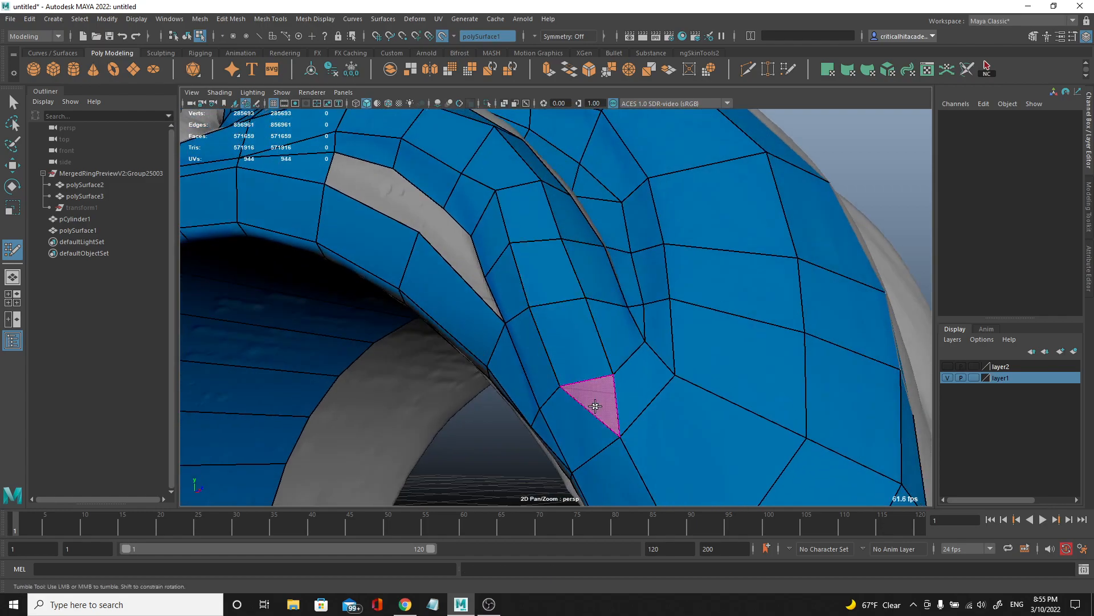
pyautogui.keyDown('shift'); pyautogui.click(592, 406); pyautogui.keyUp('shift')
# - Fill the upper part of the gap between the middle ridge and the inner rim with two quads
pyautogui.moveTo(554, 323)
pyautogui.keyDown('alt'); pyautogui.mouseDown()
pyautogui.moveTo(491, 357)
pyautogui.moveTo(563, 342)
pyautogui.moveTo(625, 402)
pyautogui.moveTo(579, 393)
pyautogui.moveTo(601, 374)
pyautogui.moveTo(542, 353)
pyautogui.mouseUp(); pyautogui.keyUp('alt')
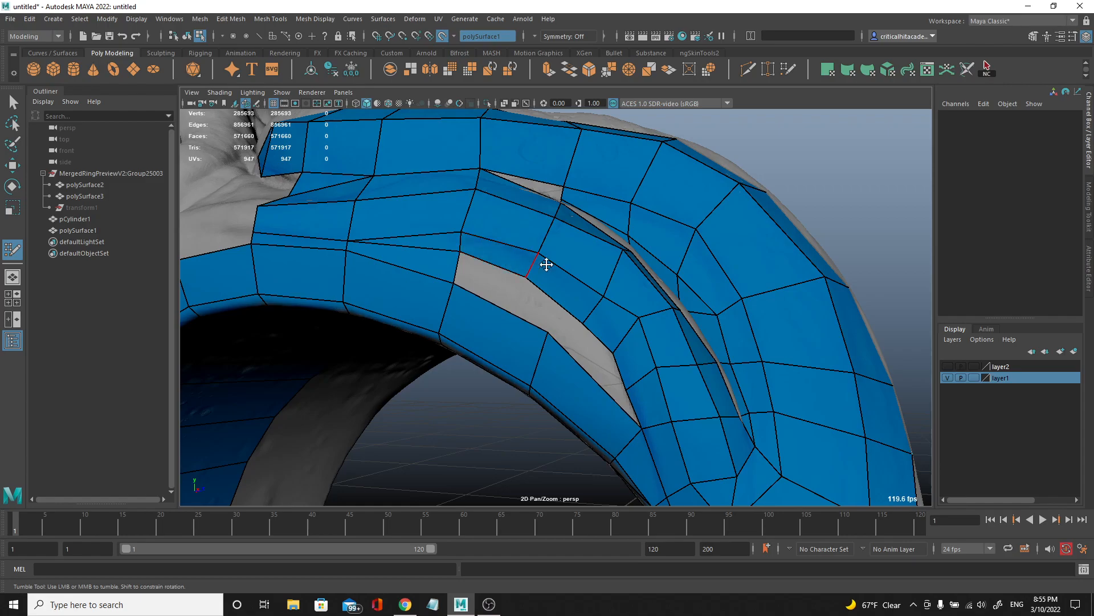
pyautogui.moveTo(589, 272)
pyautogui.keyDown('alt'); pyautogui.mouseDown()
pyautogui.moveTo(593, 296)
pyautogui.moveTo(553, 288)
pyautogui.mouseUp(); pyautogui.keyUp('alt')
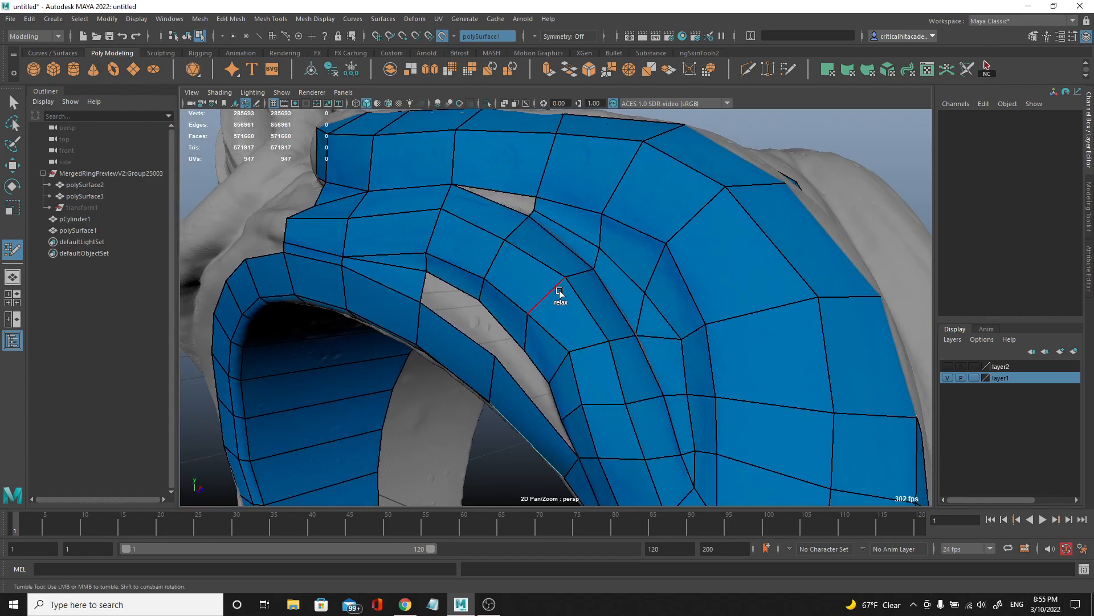
pyautogui.keyDown('alt'); pyautogui.moveTo(543, 330); pyautogui.dragTo(577, 313); pyautogui.keyUp('alt')
pyautogui.keyDown('alt'); pyautogui.moveTo(638, 337); pyautogui.dragTo(589, 336, button='right'); pyautogui.keyUp('alt')
pyautogui.keyDown('shift'); pyautogui.click(544, 269); pyautogui.keyUp('shift')
pyautogui.keyDown('shift'); pyautogui.click(481, 226); pyautogui.keyUp('shift')
pyautogui.keyDown('alt'); pyautogui.moveTo(626, 321); pyautogui.dragTo(610, 275, button='middle'); pyautogui.keyUp('alt')
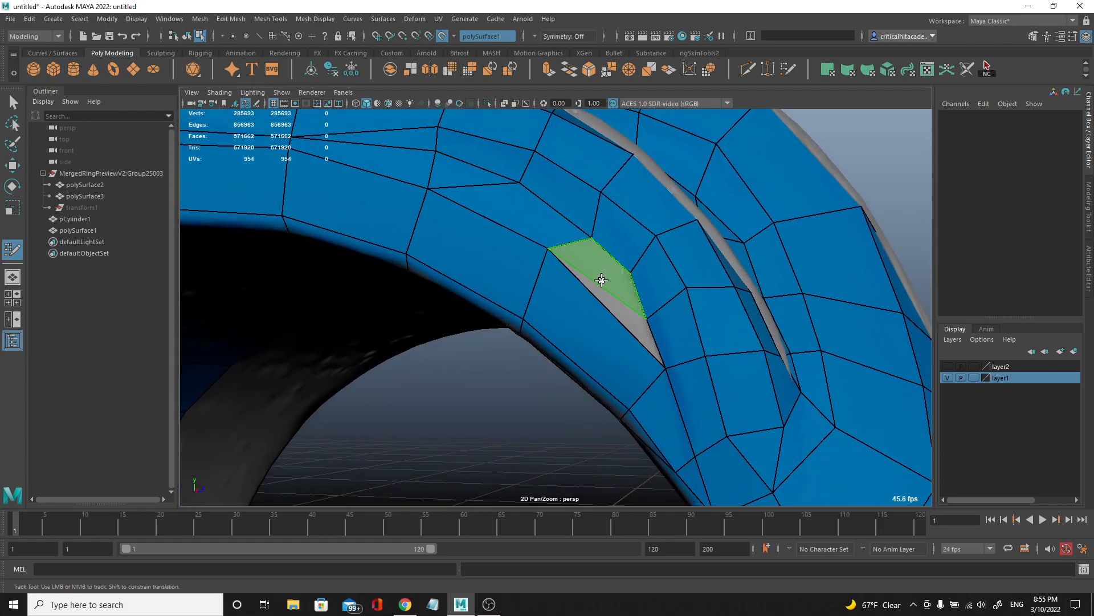
# - Close the rest of the gap beside the inner rim with a quad and a triangle, and shift its corner vertex to even out the faces
pyautogui.hotkey('ctrl', 'z')
pyautogui.moveTo(624, 301)
pyautogui.keyDown('alt'); pyautogui.mouseDown(button='right')
pyautogui.moveTo(587, 298)
pyautogui.moveTo(616, 296)
pyautogui.mouseUp(button='right'); pyautogui.keyUp('alt')
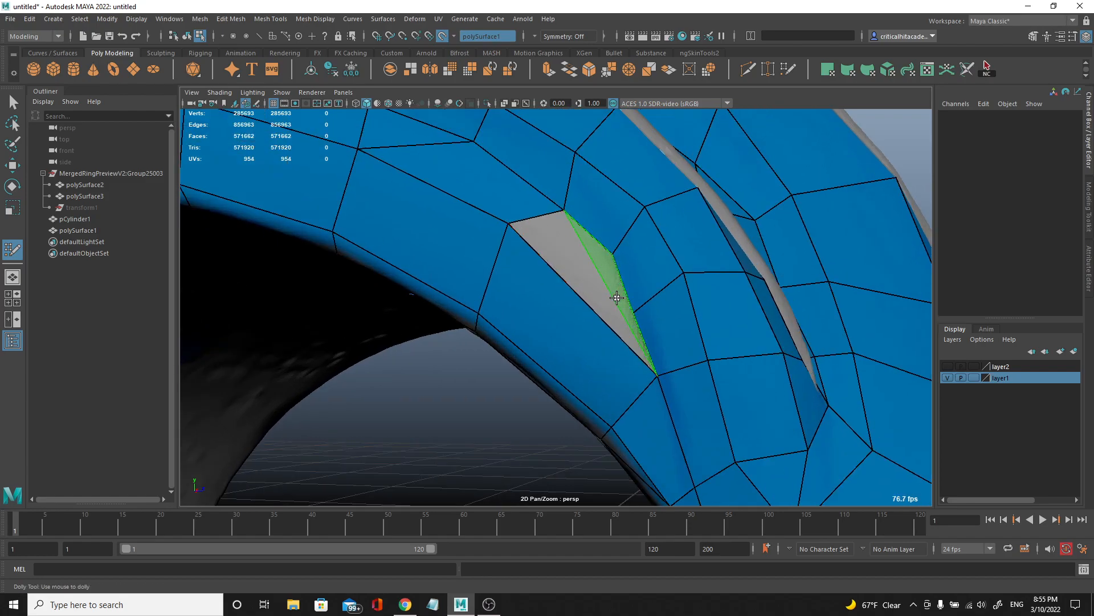
pyautogui.keyDown('shift'); pyautogui.click(601, 301); pyautogui.keyUp('shift')
pyautogui.moveTo(633, 312); pyautogui.dragTo(640, 312)
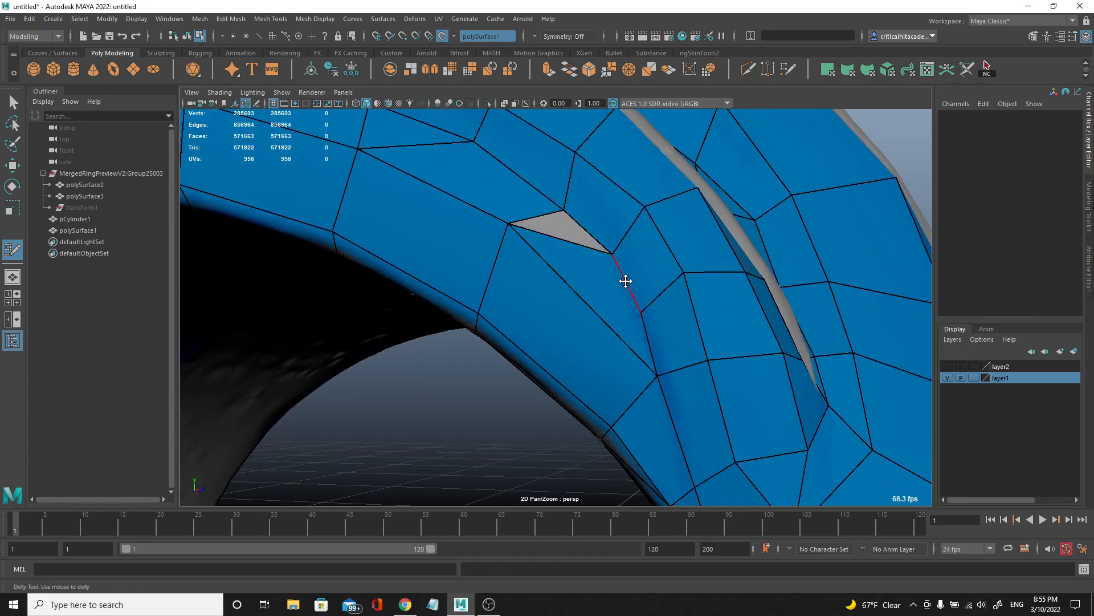
pyautogui.keyDown('shift'); pyautogui.click(552, 223); pyautogui.keyUp('shift')
pyautogui.moveTo(516, 224); pyautogui.dragTo(559, 256)
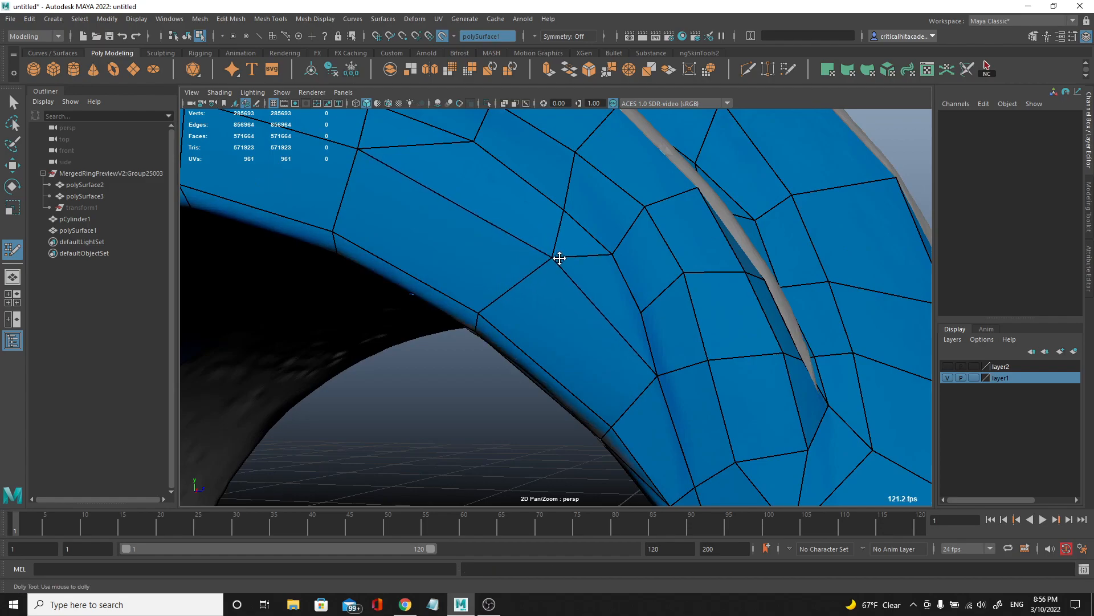
# - Add a column of four quads past the open mesh border, spanning from the inner rim up to the outer fold's corner
pyautogui.keyDown('alt'); pyautogui.moveTo(649, 303); pyautogui.dragTo(706, 332); pyautogui.keyUp('alt')
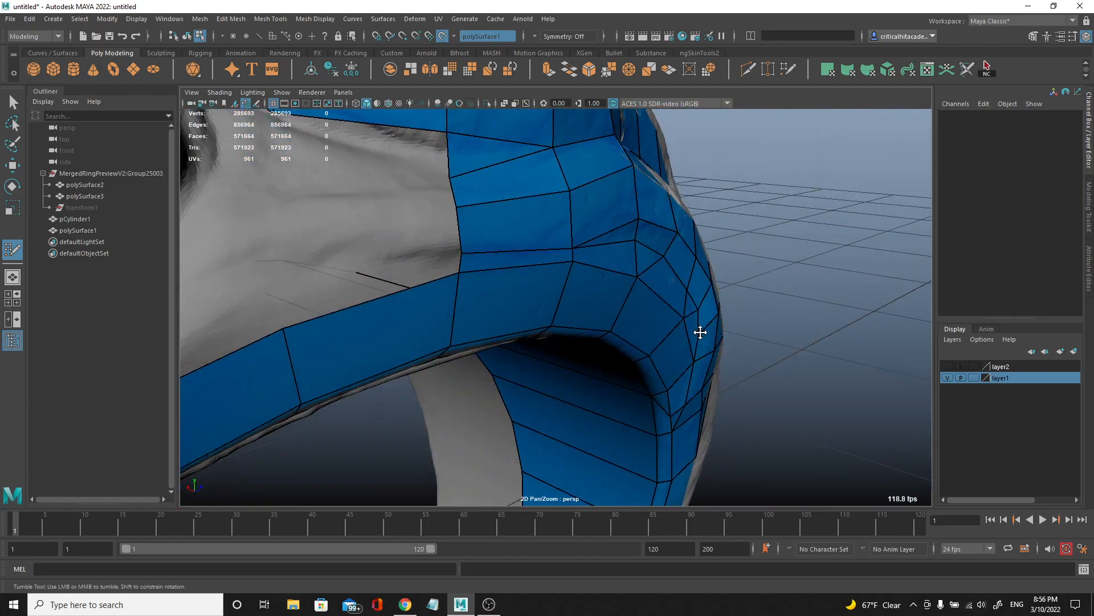
pyautogui.keyDown('alt'); pyautogui.moveTo(702, 332); pyautogui.dragTo(665, 324, button='right'); pyautogui.keyUp('alt')
pyautogui.keyDown('alt'); pyautogui.moveTo(665, 325); pyautogui.dragTo(574, 342); pyautogui.keyUp('alt')
pyautogui.keyDown('alt'); pyautogui.moveTo(556, 341); pyautogui.dragTo(570, 337, button='right'); pyautogui.keyUp('alt')
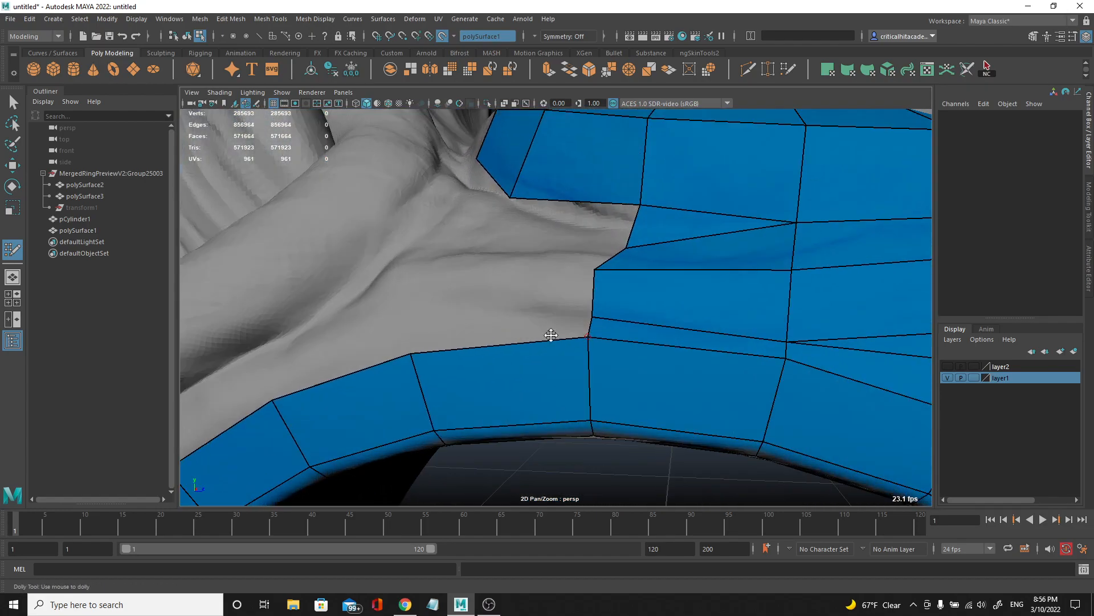
pyautogui.keyDown('alt'); pyautogui.moveTo(571, 337); pyautogui.dragTo(520, 354); pyautogui.keyUp('alt')
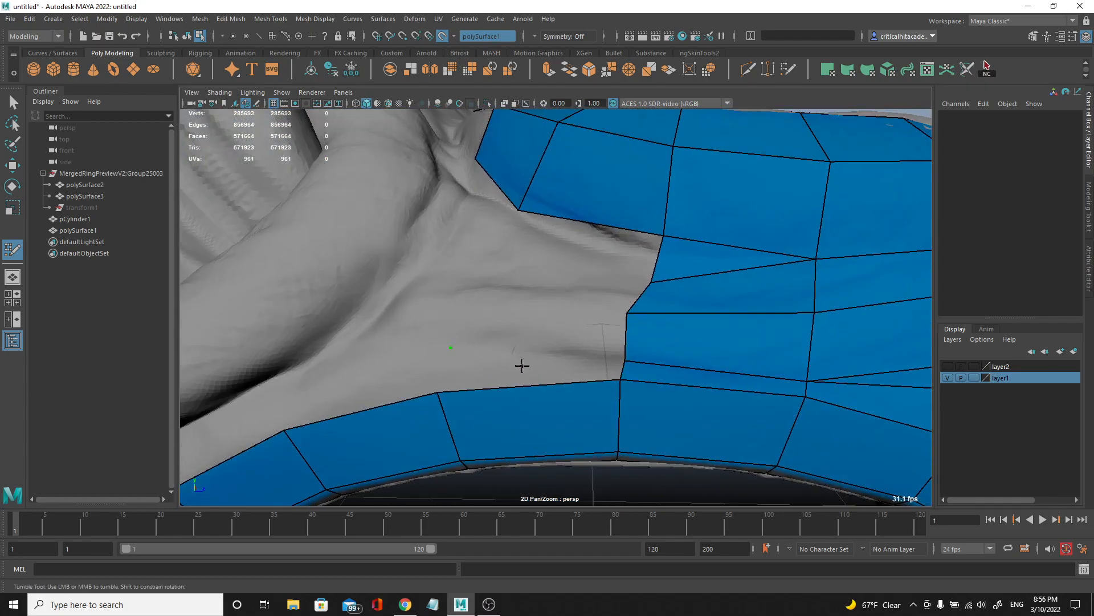
pyautogui.keyDown('shift'); pyautogui.click(532, 363); pyautogui.keyUp('shift')
pyautogui.keyDown('shift'); pyautogui.click(527, 329); pyautogui.keyUp('shift')
pyautogui.keyDown('alt'); pyautogui.moveTo(557, 296); pyautogui.dragTo(488, 358); pyautogui.keyUp('alt')
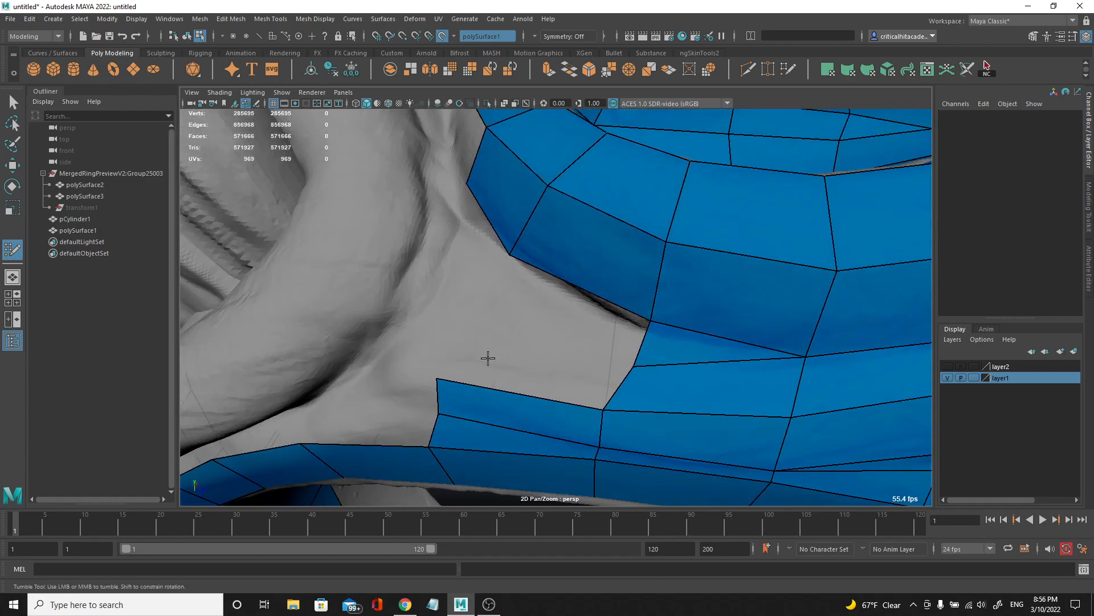
pyautogui.keyDown('shift'); pyautogui.click(547, 370); pyautogui.keyUp('shift')
pyautogui.keyDown('shift'); pyautogui.click(549, 312); pyautogui.keyUp('shift')
pyautogui.keyDown('alt'); pyautogui.moveTo(469, 317); pyautogui.dragTo(449, 340); pyautogui.keyUp('alt')
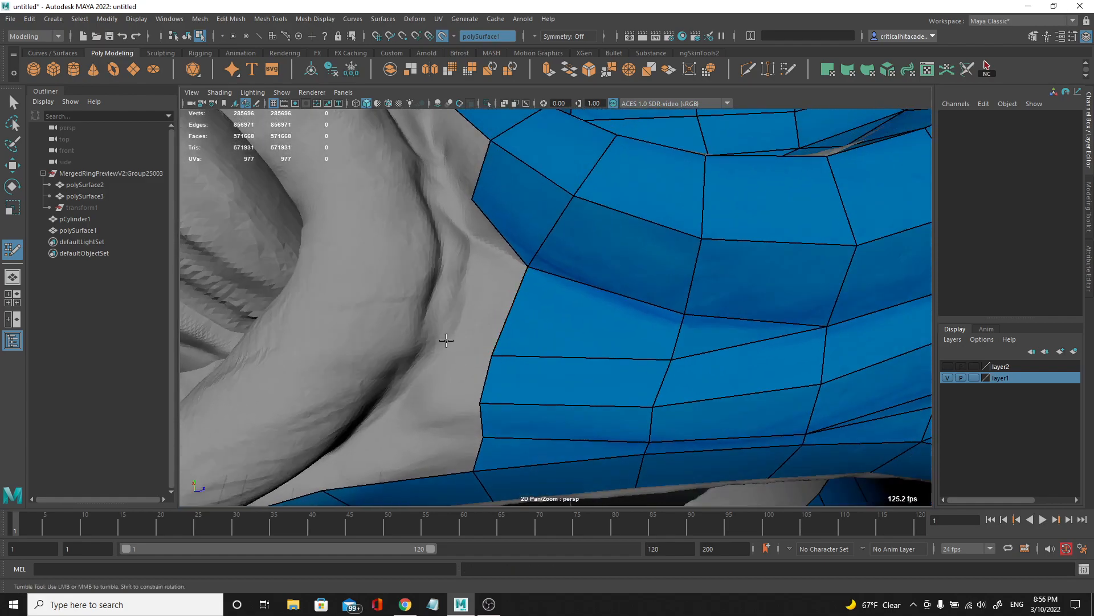
# - Extend the new column with three more quads reaching the base of the thick fold on the ring's side
pyautogui.keyDown('shift'); pyautogui.click(469, 326); pyautogui.keyUp('shift')
pyautogui.keyDown('alt'); pyautogui.moveTo(447, 391); pyautogui.dragTo(504, 349, button='middle'); pyautogui.keyUp('alt')
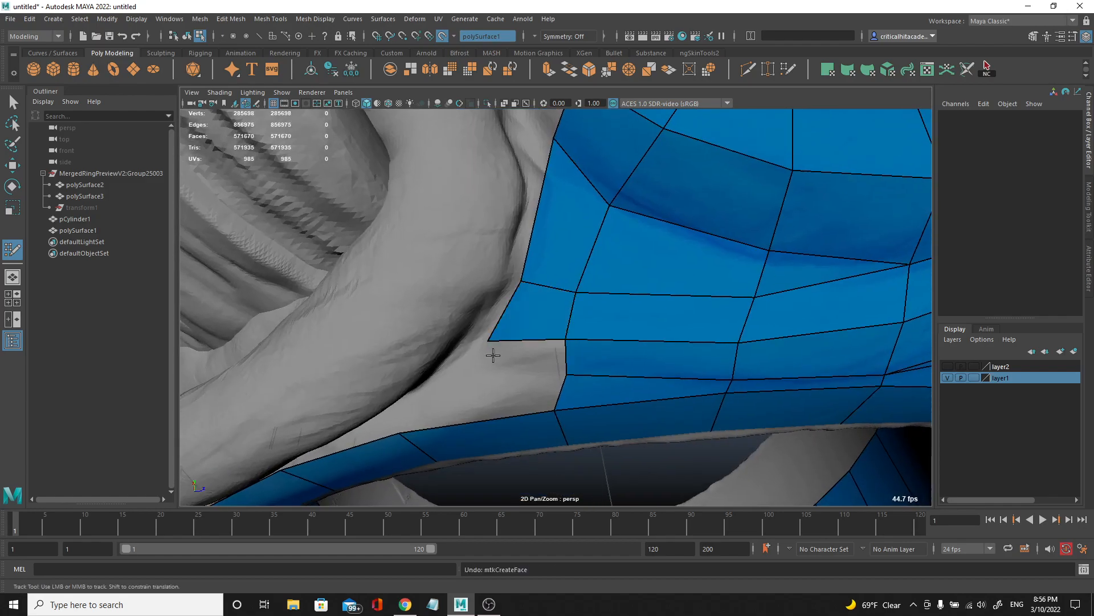
pyautogui.keyDown('alt'); pyautogui.moveTo(494, 355); pyautogui.dragTo(496, 328); pyautogui.keyUp('alt')
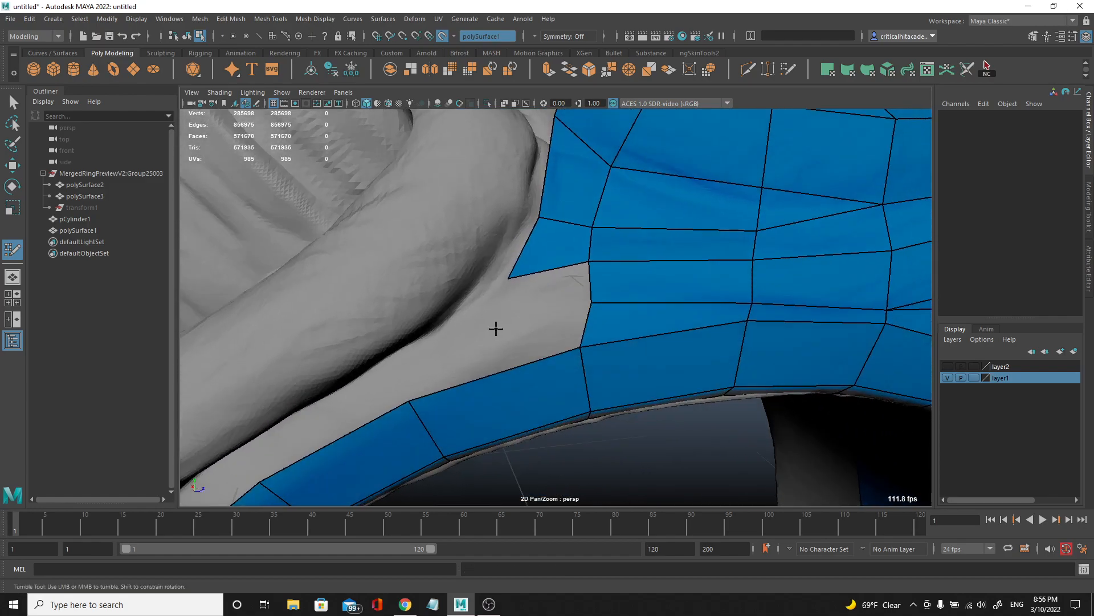
pyautogui.keyDown('shift'); pyautogui.click(516, 293); pyautogui.keyUp('shift')
# - Examine the ring from the side, front, back and above for the areas around the skull, cloth and teeth that are still uncovered
pyautogui.keyDown('alt'); pyautogui.moveTo(517, 293); pyautogui.dragTo(469, 337, button='right'); pyautogui.keyUp('alt')
pyautogui.keyDown('alt'); pyautogui.moveTo(399, 382); pyautogui.dragTo(432, 354); pyautogui.keyUp('alt')
pyautogui.keyDown('alt'); pyautogui.moveTo(433, 353); pyautogui.dragTo(465, 336, button='right'); pyautogui.keyUp('alt')
pyautogui.keyDown('alt'); pyautogui.moveTo(465, 336); pyautogui.dragTo(483, 280, button='middle'); pyautogui.keyUp('alt')
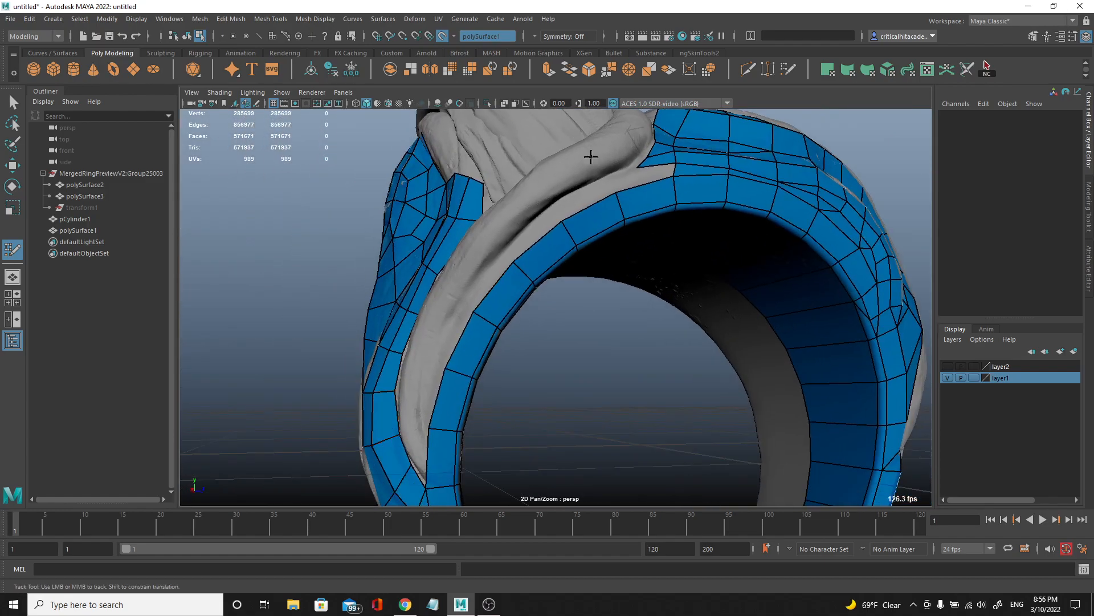
pyautogui.keyDown('alt'); pyautogui.moveTo(589, 153); pyautogui.dragTo(548, 200, button='right'); pyautogui.keyUp('alt')
pyautogui.keyDown('alt'); pyautogui.moveTo(547, 200); pyautogui.dragTo(523, 298); pyautogui.keyUp('alt')
pyautogui.keyDown('alt'); pyautogui.moveTo(523, 298); pyautogui.dragTo(650, 319, button='right'); pyautogui.keyUp('alt')
pyautogui.keyDown('alt'); pyautogui.moveTo(650, 320); pyautogui.dragTo(548, 308); pyautogui.keyUp('alt')
pyautogui.keyDown('alt'); pyautogui.moveTo(547, 308); pyautogui.dragTo(581, 299, button='right'); pyautogui.keyUp('alt')
pyautogui.keyDown('alt'); pyautogui.moveTo(582, 298); pyautogui.dragTo(700, 290); pyautogui.keyUp('alt')
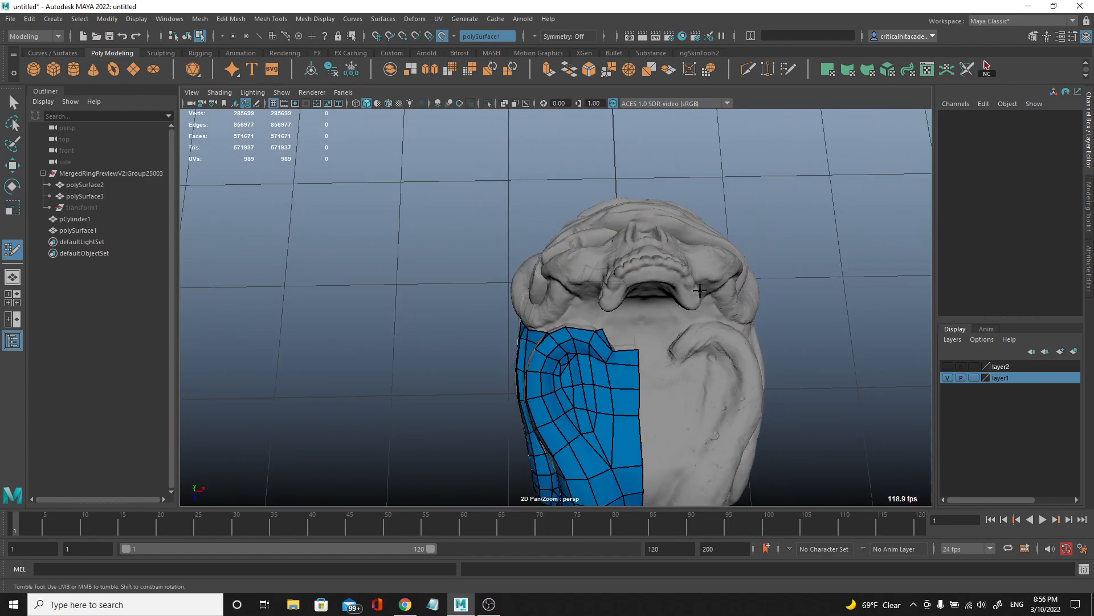
pyautogui.keyDown('alt'); pyautogui.moveTo(701, 290); pyautogui.dragTo(633, 285, button='middle'); pyautogui.keyUp('alt')
pyautogui.keyDown('alt'); pyautogui.moveTo(633, 285); pyautogui.dragTo(661, 296, button='right'); pyautogui.keyUp('alt')
pyautogui.keyDown('alt'); pyautogui.moveTo(661, 297); pyautogui.dragTo(605, 205); pyautogui.keyUp('alt')
pyautogui.keyDown('alt'); pyautogui.moveTo(606, 205); pyautogui.dragTo(607, 265, button='right'); pyautogui.keyUp('alt')
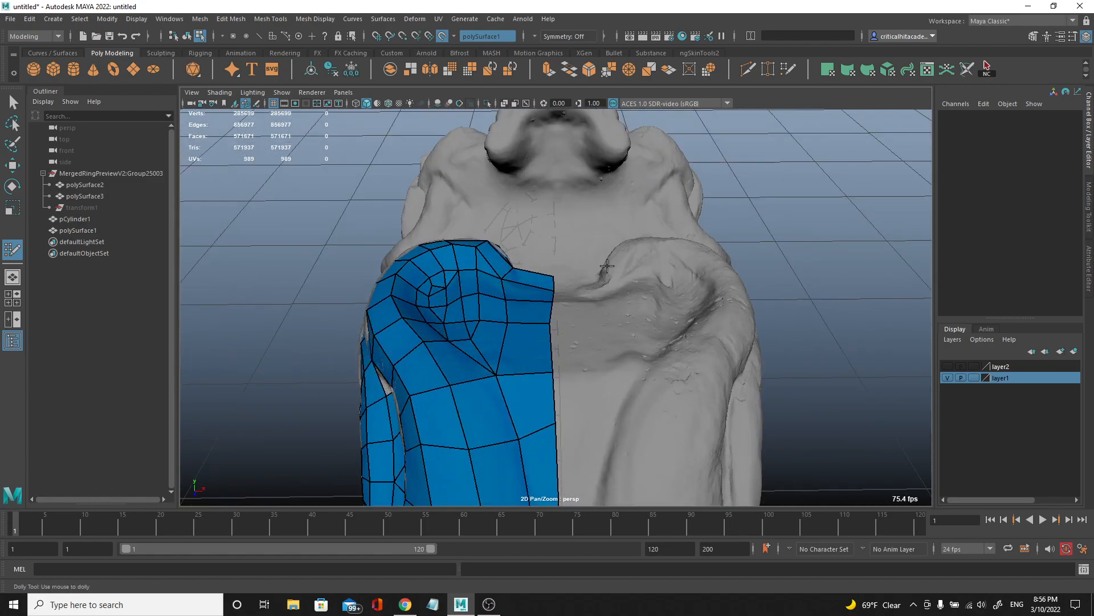
pyautogui.keyDown('alt'); pyautogui.moveTo(607, 266); pyautogui.dragTo(613, 320); pyautogui.keyUp('alt')
pyautogui.keyDown('alt'); pyautogui.moveTo(614, 319); pyautogui.dragTo(672, 331, button='right'); pyautogui.keyUp('alt')
pyautogui.keyDown('alt'); pyautogui.moveTo(672, 331); pyautogui.dragTo(758, 342); pyautogui.keyUp('alt')
pyautogui.keyDown('alt'); pyautogui.moveTo(758, 342); pyautogui.dragTo(645, 253, button='right'); pyautogui.keyUp('alt')
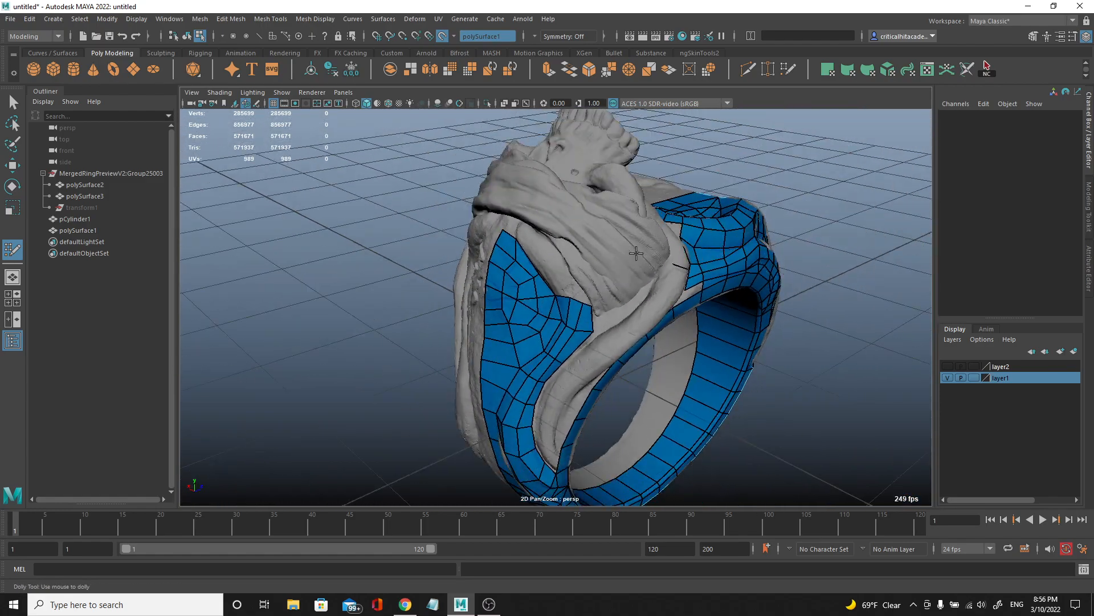
pyautogui.keyDown('alt'); pyautogui.moveTo(645, 253); pyautogui.dragTo(545, 232); pyautogui.keyUp('alt')
pyautogui.keyDown('alt'); pyautogui.moveTo(545, 232); pyautogui.dragTo(621, 251, button='right'); pyautogui.keyUp('alt')
pyautogui.keyDown('alt'); pyautogui.moveTo(621, 251); pyautogui.dragTo(682, 339); pyautogui.keyUp('alt')
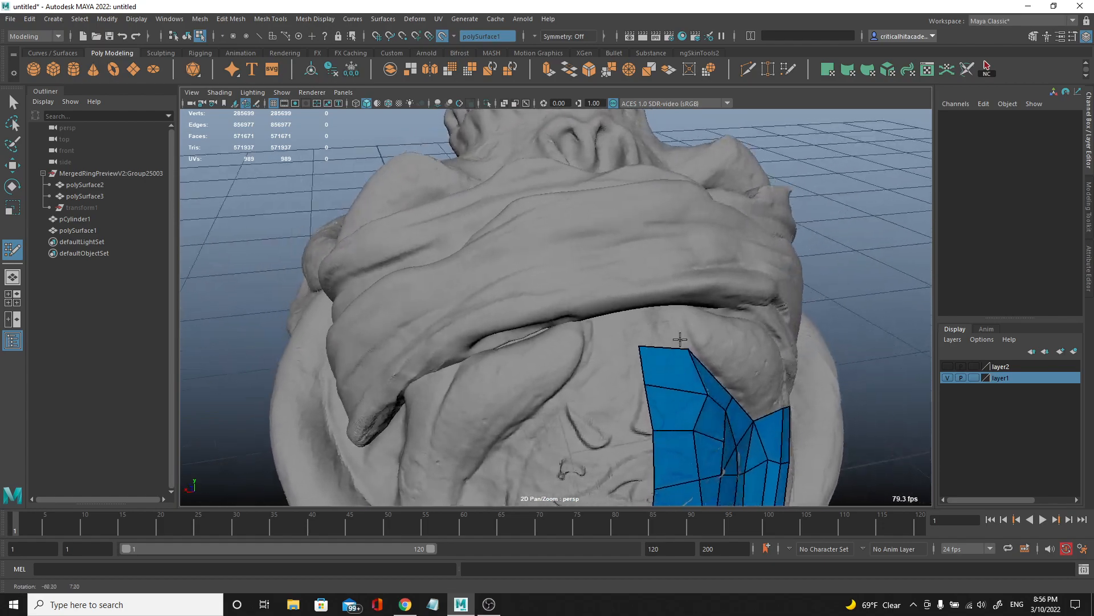
pyautogui.keyDown('alt'); pyautogui.moveTo(683, 340); pyautogui.dragTo(635, 342, button='right'); pyautogui.keyUp('alt')
pyautogui.keyDown('alt'); pyautogui.moveTo(635, 342); pyautogui.dragTo(605, 348); pyautogui.keyUp('alt')
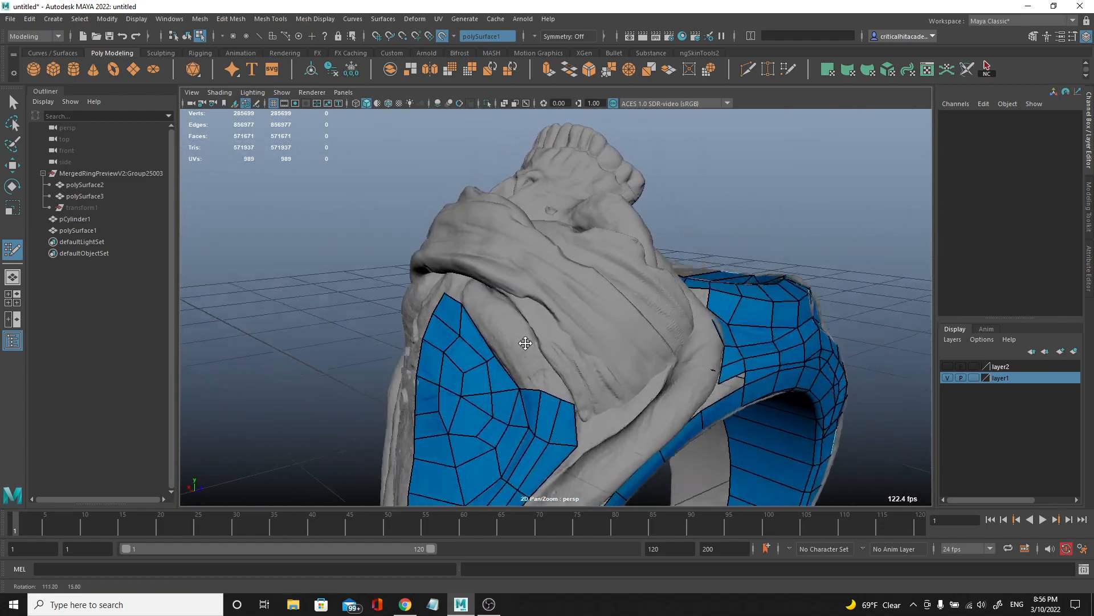
pyautogui.keyDown('alt'); pyautogui.moveTo(594, 341); pyautogui.dragTo(599, 374); pyautogui.keyUp('alt')
pyautogui.keyDown('alt'); pyautogui.moveTo(599, 373); pyautogui.dragTo(552, 339, button='right'); pyautogui.keyUp('alt')
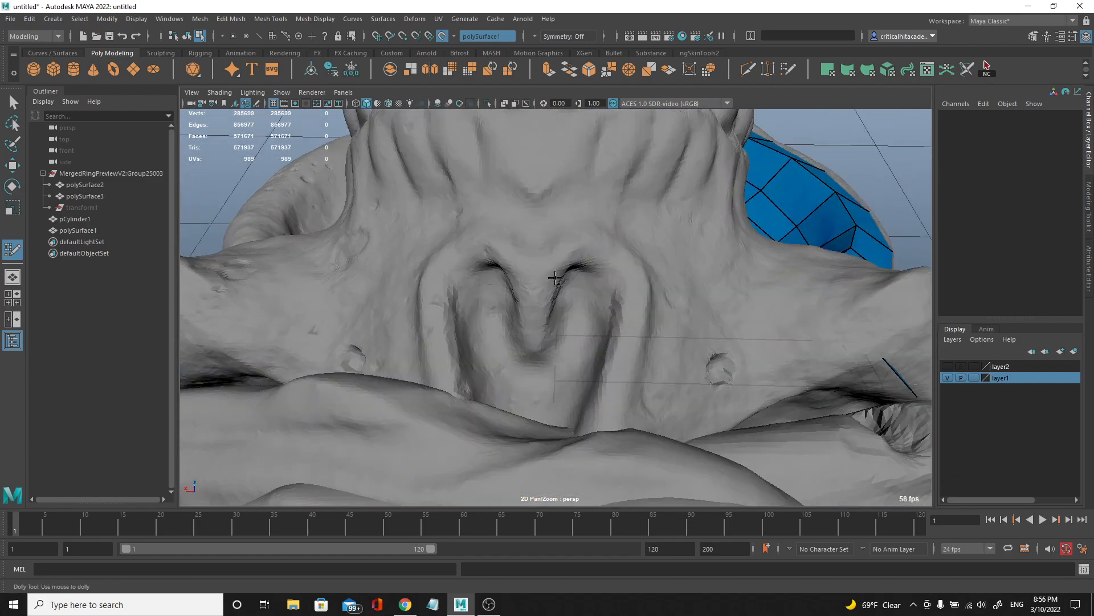
pyautogui.keyDown('alt'); pyautogui.moveTo(556, 278); pyautogui.dragTo(531, 333, button='right'); pyautogui.keyUp('alt')
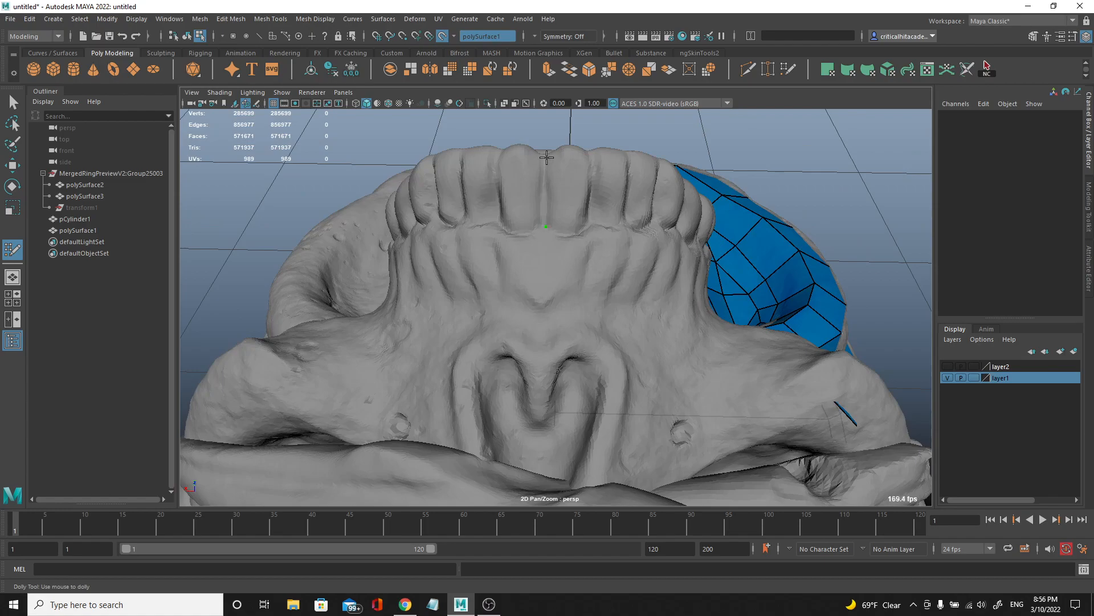
# - Start a new patch at the middle of the skull's front teeth with quads over their outer face and biting edge
pyautogui.moveTo(615, 196)
pyautogui.keyDown('alt'); pyautogui.mouseDown()
pyautogui.moveTo(588, 402)
pyautogui.moveTo(606, 418)
pyautogui.moveTo(454, 279)
pyautogui.moveTo(411, 331)
pyautogui.moveTo(442, 245)
pyautogui.mouseUp(); pyautogui.keyUp('alt')
pyautogui.keyDown('shift'); pyautogui.click(620, 431); pyautogui.keyUp('shift')
pyautogui.keyDown('alt'); pyautogui.moveTo(442, 245); pyautogui.dragTo(515, 293, button='middle'); pyautogui.keyUp('alt')
pyautogui.keyDown('ctrl'); pyautogui.click(521, 314); pyautogui.keyUp('ctrl')
pyautogui.moveTo(522, 315)
pyautogui.keyDown('alt'); pyautogui.mouseDown()
pyautogui.moveTo(542, 251)
pyautogui.moveTo(553, 294)
pyautogui.moveTo(458, 353)
pyautogui.moveTo(426, 297)
pyautogui.mouseUp(); pyautogui.keyUp('alt')
pyautogui.click(490, 358)
pyautogui.keyDown('shift'); pyautogui.click(480, 326); pyautogui.keyUp('shift')
pyautogui.hotkey('ctrl', 'z')
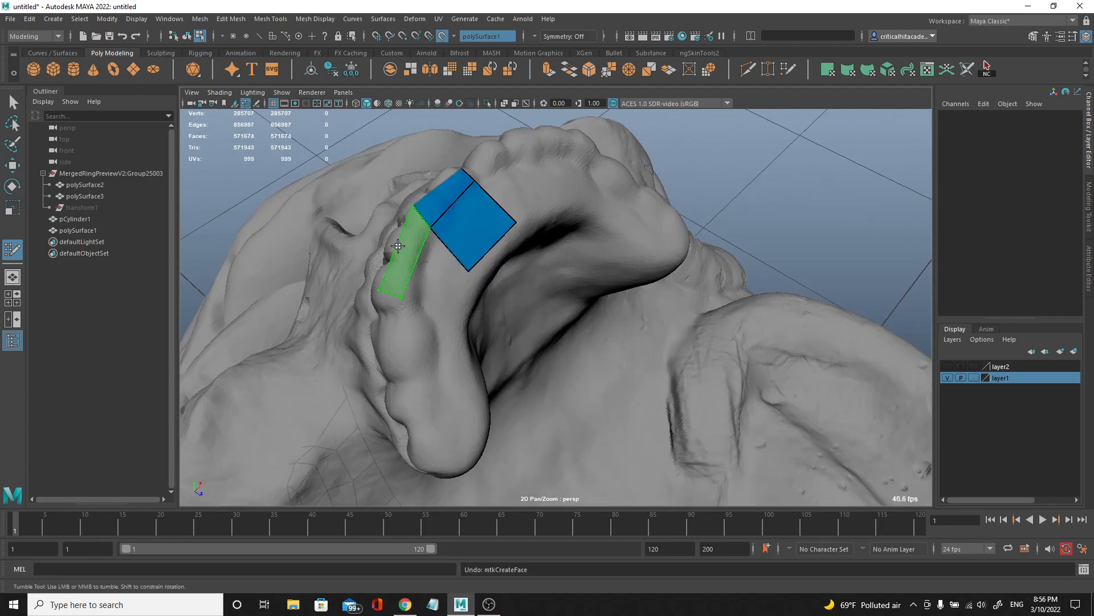
# - Continue the two-row quad strip over the biting surface of the teeth towards the back end of the tooth row
pyautogui.keyDown('shift'); pyautogui.click(398, 246); pyautogui.keyUp('shift')
pyautogui.keyDown('shift'); pyautogui.click(462, 341); pyautogui.keyUp('shift')
pyautogui.keyDown('alt'); pyautogui.moveTo(462, 340); pyautogui.dragTo(447, 363); pyautogui.keyUp('alt')
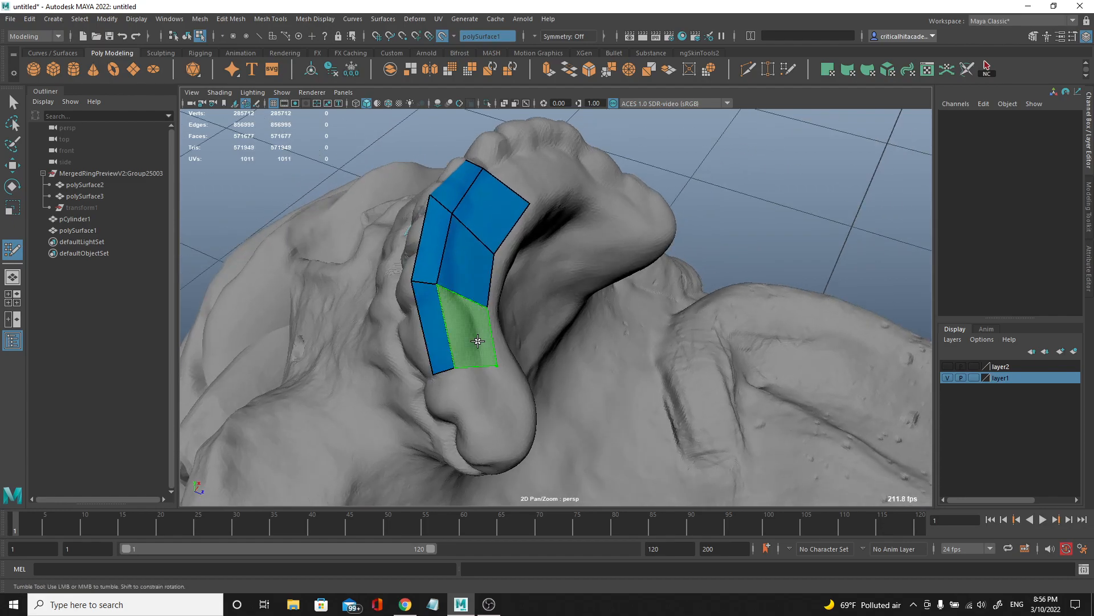
pyautogui.keyDown('shift'); pyautogui.click(484, 364); pyautogui.keyUp('shift')
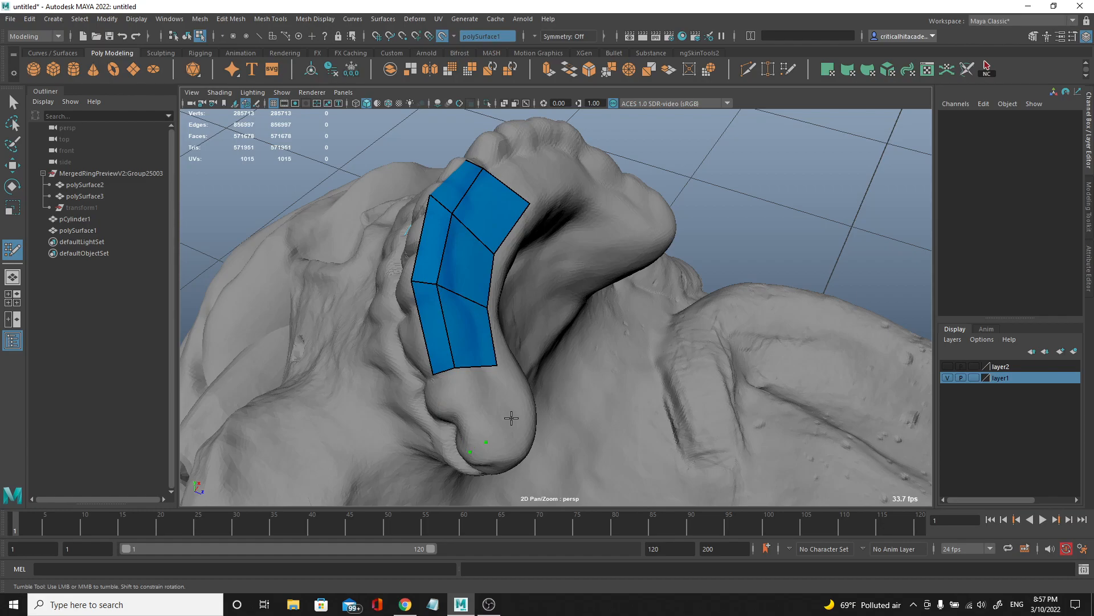
pyautogui.keyDown('shift'); pyautogui.click(494, 416); pyautogui.keyUp('shift')
pyautogui.keyDown('shift'); pyautogui.click(490, 412); pyautogui.keyUp('shift')
# - Cover the outer face of the side teeth with quads below the biting edge strip
pyautogui.keyDown('alt'); pyautogui.moveTo(489, 413); pyautogui.dragTo(529, 369); pyautogui.keyUp('alt')
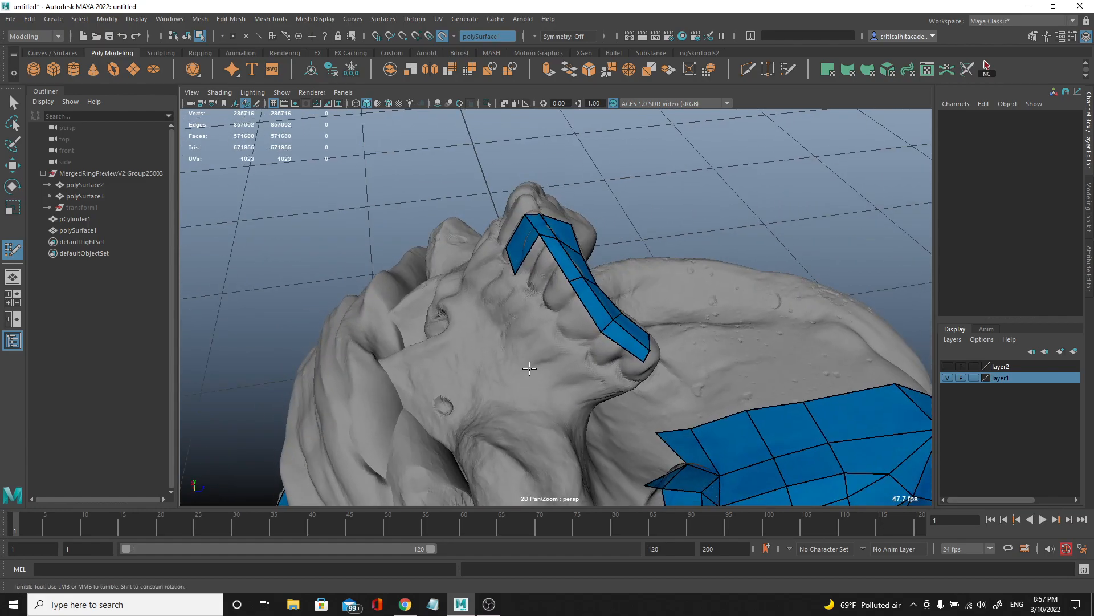
pyautogui.keyDown('shift'); pyautogui.click(569, 327); pyautogui.keyUp('shift')
pyautogui.moveTo(569, 328)
pyautogui.keyDown('alt'); pyautogui.mouseDown()
pyautogui.moveTo(574, 306)
pyautogui.moveTo(478, 272)
pyautogui.mouseUp(); pyautogui.keyUp('alt')
pyautogui.keyDown('ctrl'); pyautogui.click(550, 290); pyautogui.keyUp('ctrl')
pyautogui.click(556, 347)
pyautogui.keyDown('shift'); pyautogui.click(550, 328); pyautogui.keyUp('shift')
# - Wrap quads around the rounded back end of the tooth row and join them to the biting surface strip
pyautogui.keyDown('alt'); pyautogui.moveTo(540, 325); pyautogui.dragTo(476, 285); pyautogui.keyUp('alt')
pyautogui.keyDown('alt'); pyautogui.moveTo(476, 285); pyautogui.dragTo(473, 305, button='middle'); pyautogui.keyUp('alt')
pyautogui.keyDown('alt'); pyautogui.moveTo(473, 306); pyautogui.dragTo(487, 317, button='right'); pyautogui.keyUp('alt')
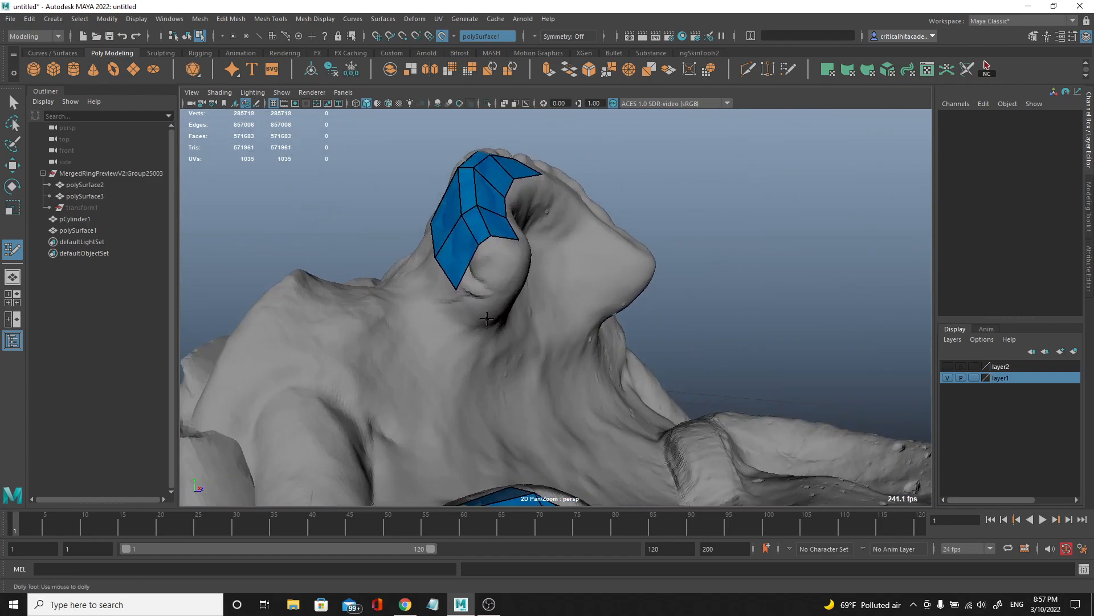
pyautogui.keyDown('shift'); pyautogui.click(483, 297); pyautogui.keyUp('shift')
pyautogui.moveTo(483, 296)
pyautogui.keyDown('alt'); pyautogui.mouseDown()
pyautogui.moveTo(460, 315)
pyautogui.moveTo(473, 341)
pyautogui.mouseUp(); pyautogui.keyUp('alt')
pyautogui.keyDown('alt'); pyautogui.moveTo(473, 342); pyautogui.dragTo(414, 284, button='right'); pyautogui.keyUp('alt')
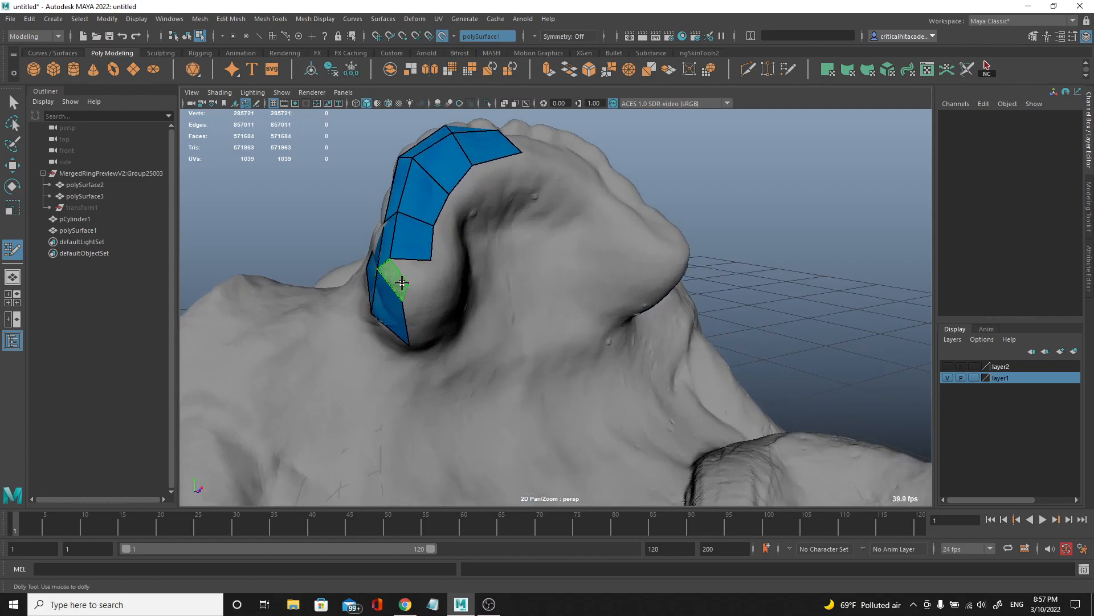
pyautogui.keyDown('shift'); pyautogui.click(401, 283); pyautogui.keyUp('shift')
pyautogui.hotkey('ctrl', 'z')
pyautogui.keyDown('shift'); pyautogui.click(416, 267); pyautogui.keyUp('shift')
pyautogui.click(489, 604)
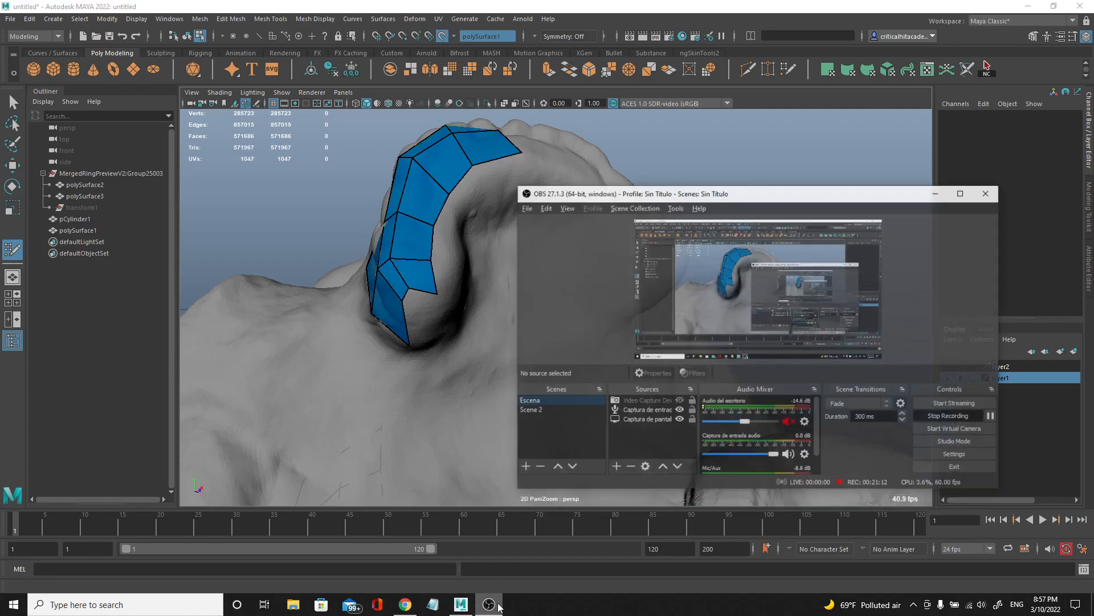
pyautogui.click(1007, 407)
# - Add a quad behind the front teeth at the centre line, extending the strip inward over the palate
pyautogui.keyDown('alt'); pyautogui.moveTo(684, 133); pyautogui.dragTo(535, 329); pyautogui.keyUp('alt')
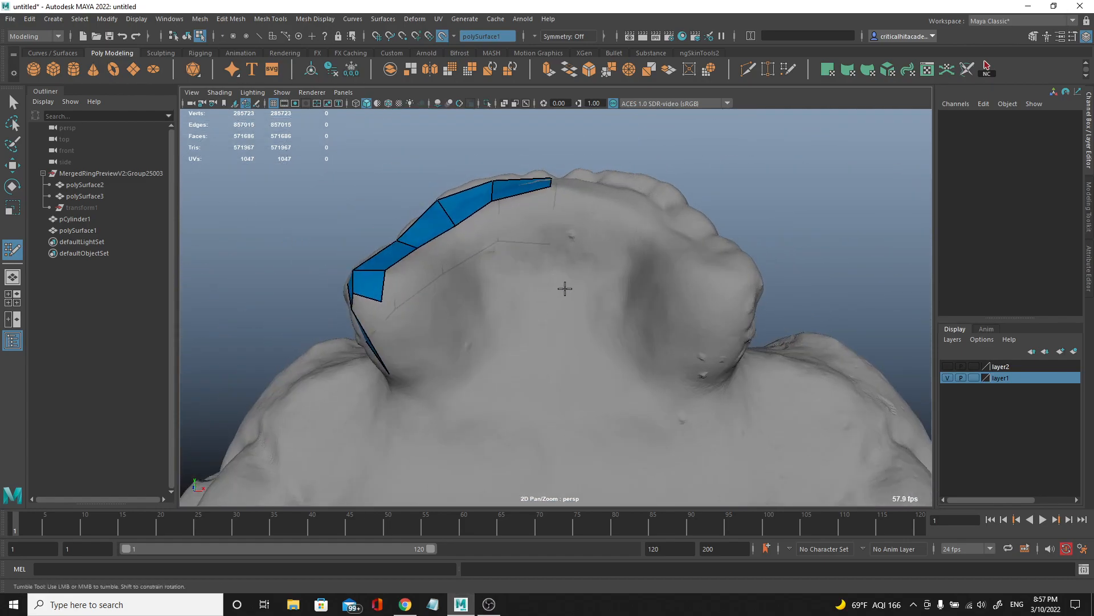
pyautogui.keyDown('alt'); pyautogui.moveTo(545, 261); pyautogui.dragTo(548, 293); pyautogui.keyUp('alt')
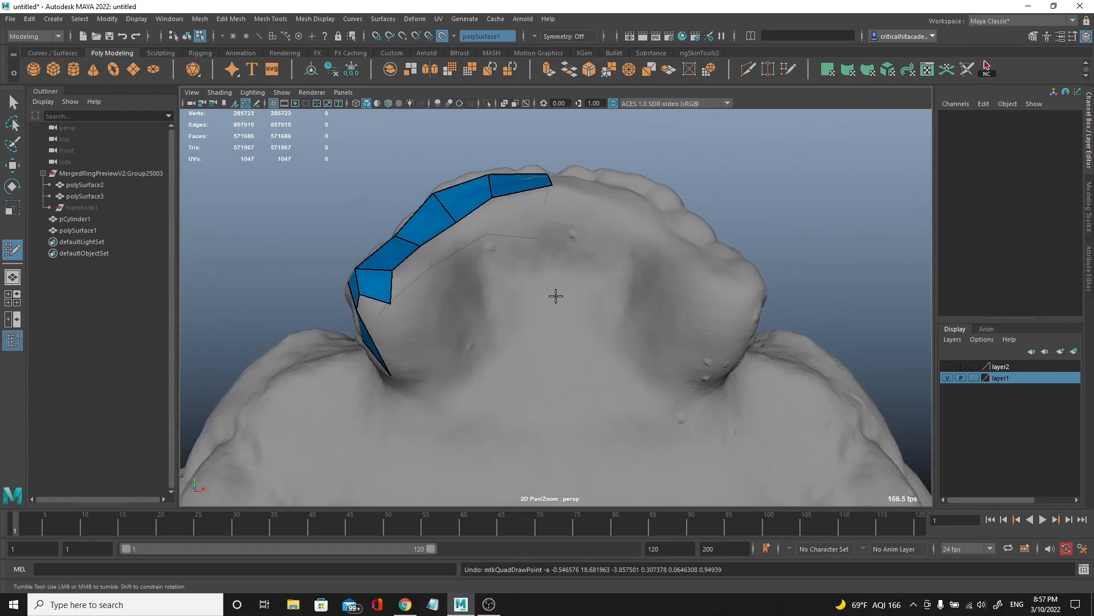
pyautogui.keyDown('alt'); pyautogui.moveTo(516, 238); pyautogui.dragTo(520, 261); pyautogui.keyUp('alt')
pyautogui.keyDown('shift'); pyautogui.click(517, 258); pyautogui.keyUp('shift')
# - Leave Quad Draw, select the retopology mesh pCylinder1 in object mode and isolate it in the view
pyautogui.scroll(-5, 520, 274)
pyautogui.press('q')
pyautogui.moveTo(519, 249); pyautogui.dragTo(595, 184, button='right')
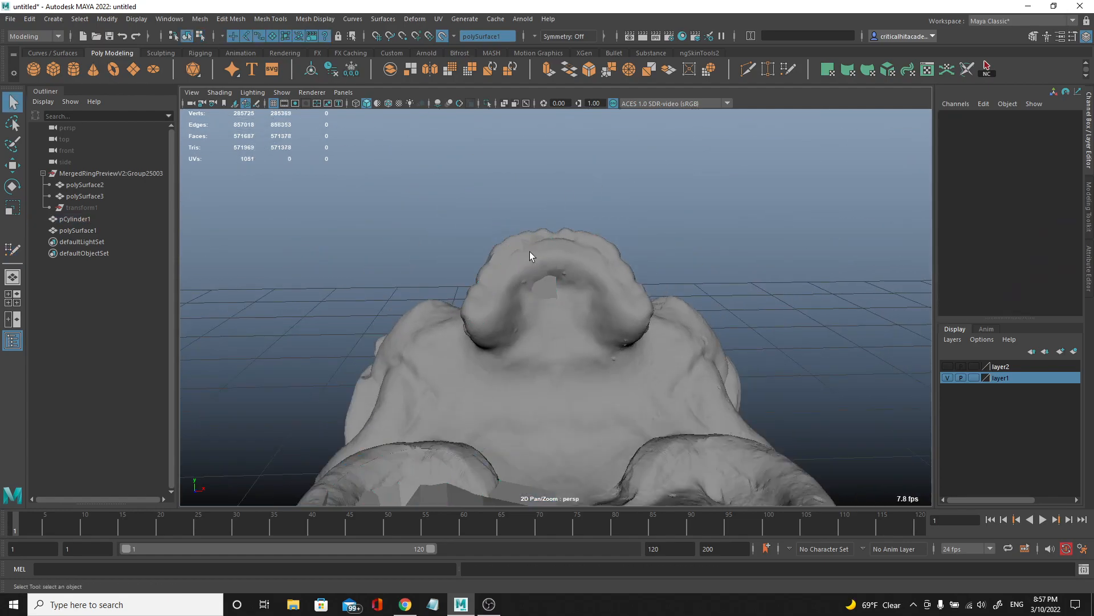
pyautogui.click(484, 104)
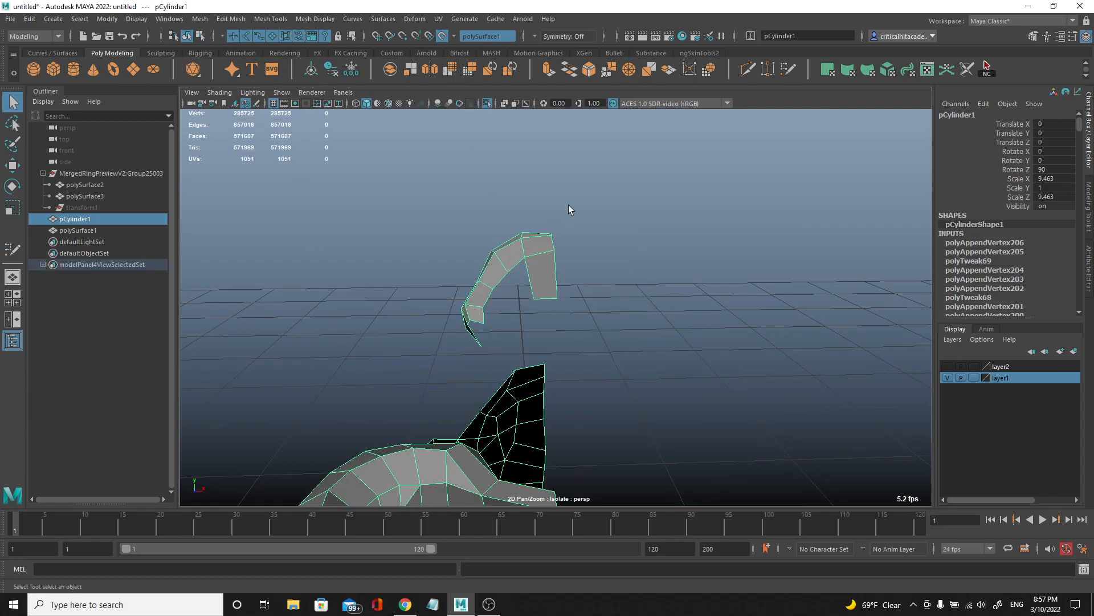
# - Select the vertices along the half mesh's centre border in an orthographic view from below and scale them into one straight line
pyautogui.press('f')
pyautogui.press('space')
pyautogui.moveTo(542, 306); pyautogui.dragTo(542, 306)
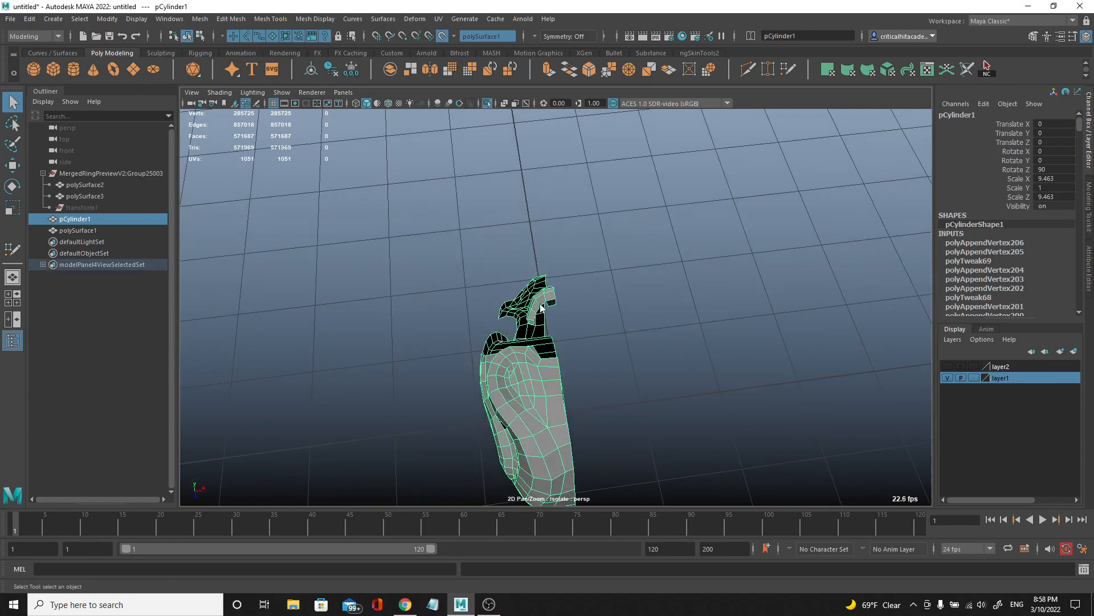
pyautogui.scroll(-3, 548, 239)
pyautogui.press('F9')
pyautogui.moveTo(621, 143); pyautogui.dragTo(549, 428)
pyautogui.scroll(3, 571, 385)
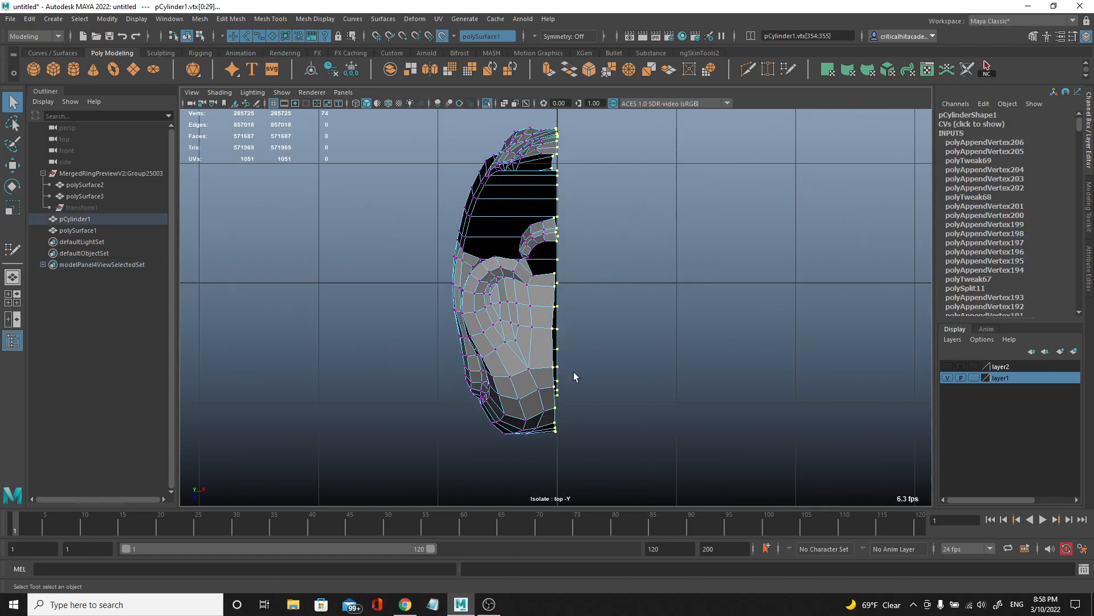
pyautogui.press('r')
pyautogui.moveTo(502, 281); pyautogui.dragTo(668, 295)
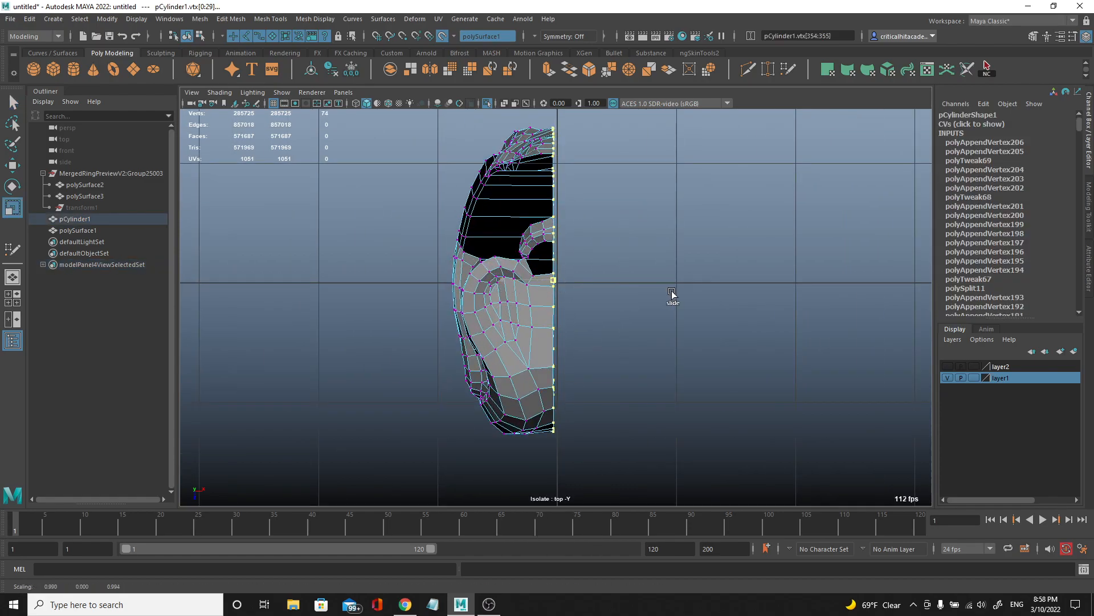
# - Move the straightened centre border vertices slightly sideways onto the world centre line and return to the perspective view
pyautogui.press('w')
pyautogui.moveTo(510, 278); pyautogui.dragTo(515, 278)
pyautogui.press('space')
pyautogui.moveTo(559, 214); pyautogui.dragTo(578, 194)
pyautogui.moveTo(570, 195)
pyautogui.keyDown('alt'); pyautogui.mouseDown()
pyautogui.moveTo(560, 194)
pyautogui.moveTo(568, 174)
pyautogui.mouseUp(); pyautogui.keyUp('alt')
pyautogui.press('space')
# - Return to object mode and select the half retopology mesh pCylinder1
pyautogui.keyDown('alt'); pyautogui.moveTo(569, 196); pyautogui.dragTo(568, 251); pyautogui.keyUp('alt')
pyautogui.moveTo(568, 251); pyautogui.dragTo(661, 169, button='right')
pyautogui.click(662, 169)
pyautogui.keyDown('alt'); pyautogui.moveTo(660, 170); pyautogui.dragTo(503, 315); pyautogui.keyUp('alt')
pyautogui.click(425, 294)
pyautogui.keyDown('alt'); pyautogui.moveTo(425, 291); pyautogui.dragTo(498, 240, button='middle'); pyautogui.keyUp('alt')
pyautogui.keyDown('alt'); pyautogui.moveTo(498, 241); pyautogui.dragTo(592, 262); pyautogui.keyUp('alt')
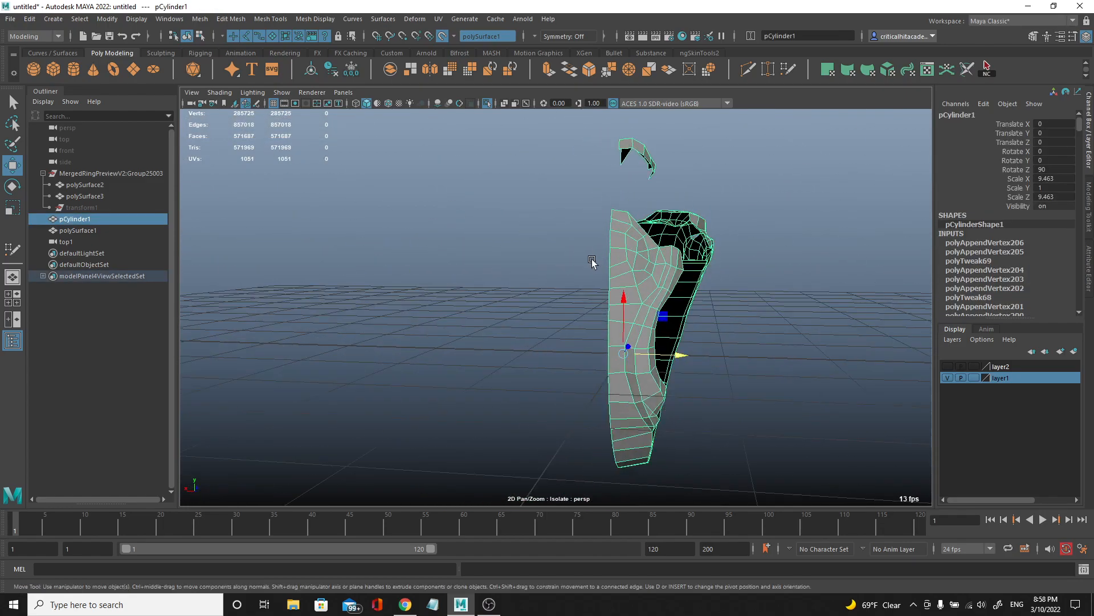
# - Open the mirror options for the half mesh and set the mirror axis to X
pyautogui.keyDown('shift'); pyautogui.rightClick(630, 255); pyautogui.keyUp('shift')
pyautogui.click(685, 382)
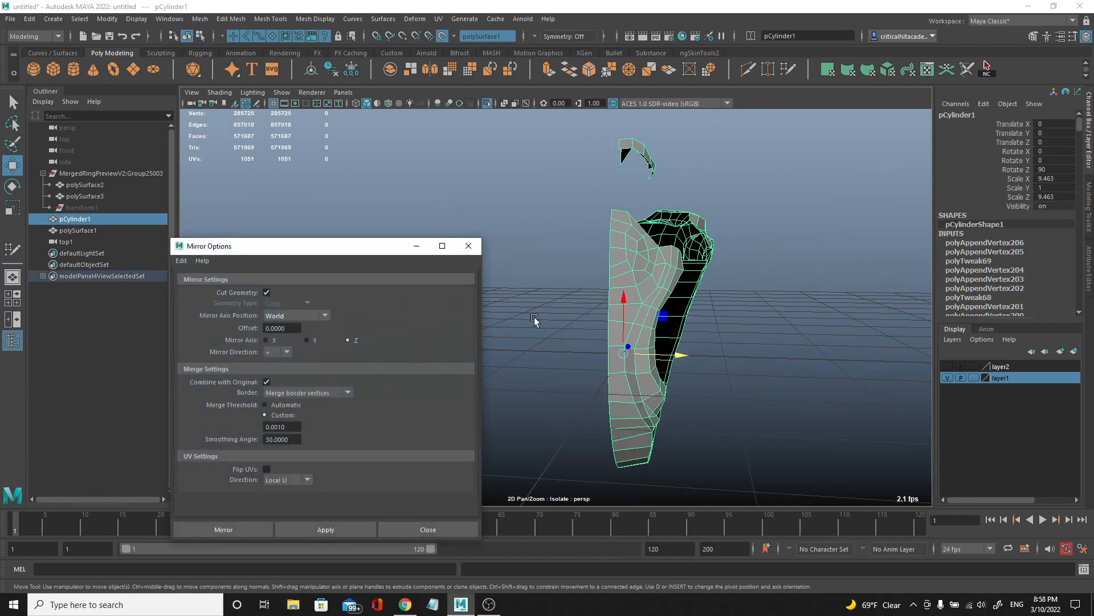
pyautogui.keyDown('alt'); pyautogui.moveTo(492, 352); pyautogui.dragTo(489, 391); pyautogui.keyUp('alt')
pyautogui.moveTo(349, 246); pyautogui.dragTo(431, 190)
pyautogui.keyDown('alt'); pyautogui.moveTo(673, 268); pyautogui.dragTo(830, 293); pyautogui.keyUp('alt')
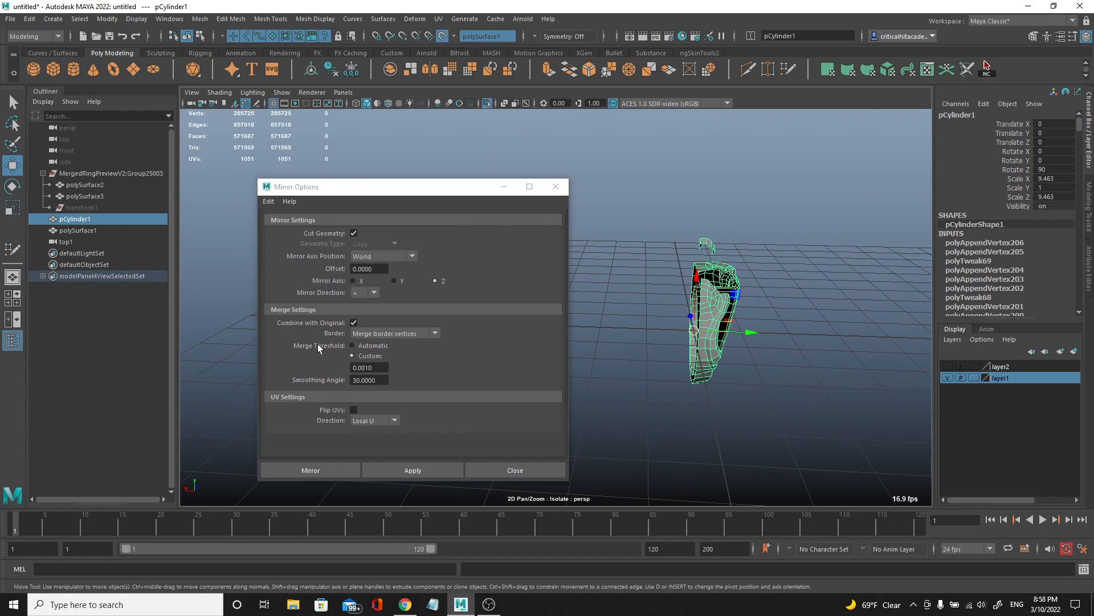
pyautogui.click(359, 286)
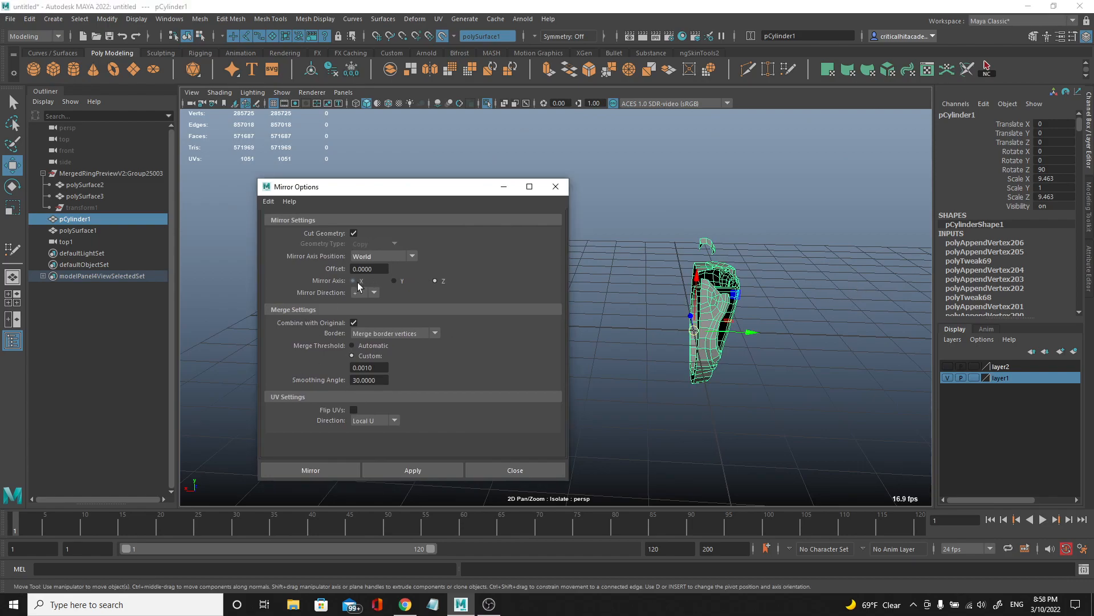
# - Try to mirror the half mesh across the world X axis
pyautogui.click(429, 470)
pyautogui.press('f')
pyautogui.keyDown('alt'); pyautogui.moveTo(614, 316); pyautogui.dragTo(664, 277); pyautogui.keyUp('alt')
pyautogui.hotkey('ctrl', 'z')
# - Select the centre border vertices in the wireframe view from below, turn off the live surface and scale them flat into one line
pyautogui.moveTo(633, 237); pyautogui.dragTo(630, 219, button='right')
pyautogui.keyDown('alt'); pyautogui.moveTo(608, 221); pyautogui.dragTo(756, 267); pyautogui.keyUp('alt')
pyautogui.press('space')
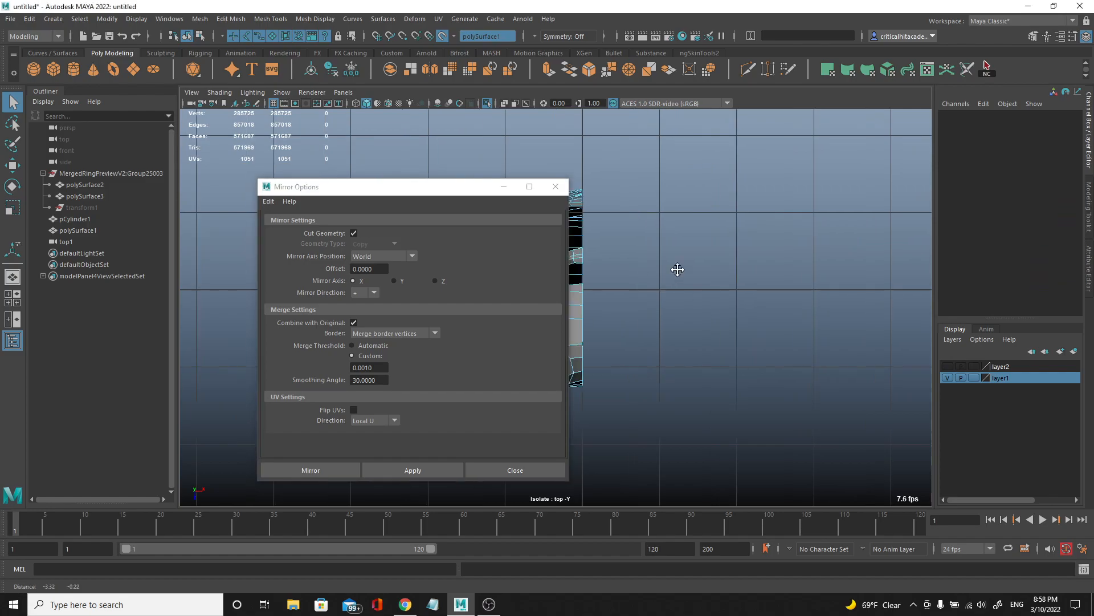
pyautogui.scroll(5, 655, 274)
pyautogui.moveTo(689, 189); pyautogui.dragTo(653, 183, button='right')
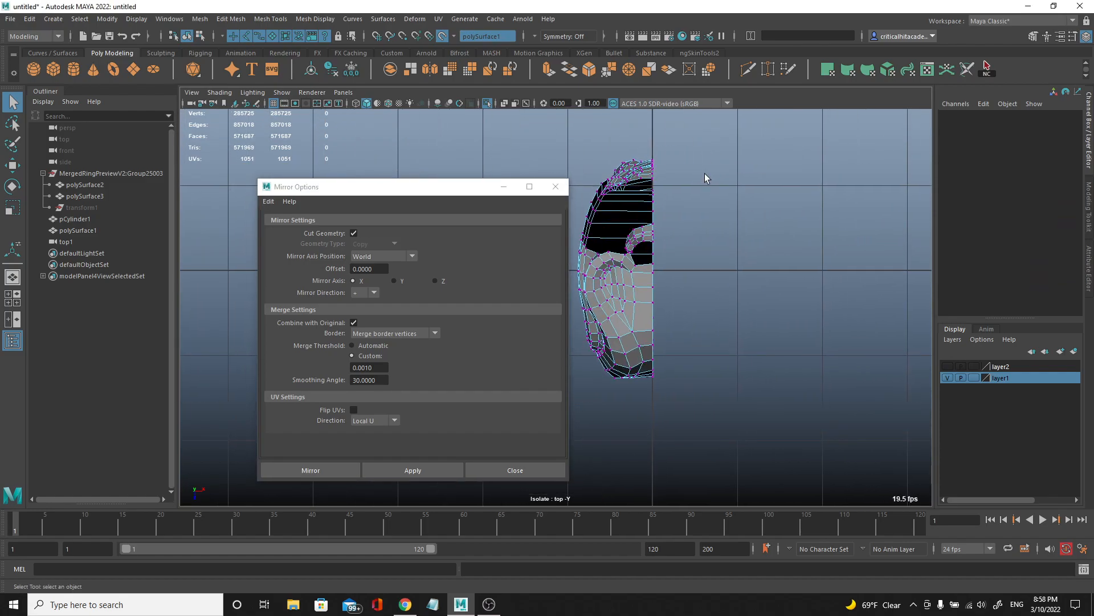
pyautogui.press('4')
pyautogui.moveTo(714, 138); pyautogui.dragTo(655, 427)
pyautogui.scroll(4, 655, 427)
pyautogui.click(442, 36)
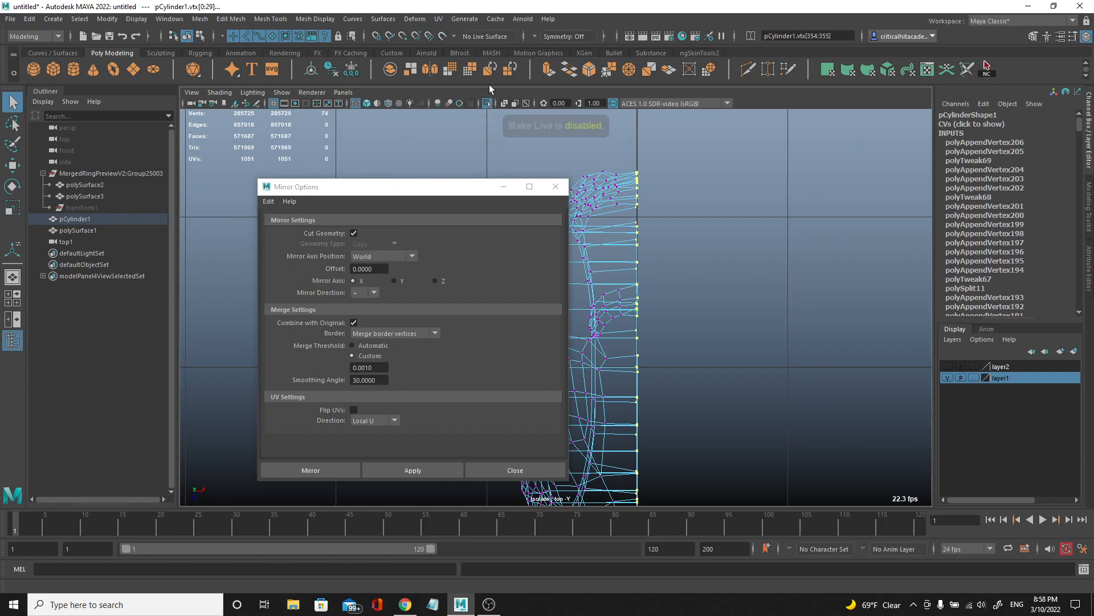
pyautogui.press('r')
pyautogui.click(588, 365)
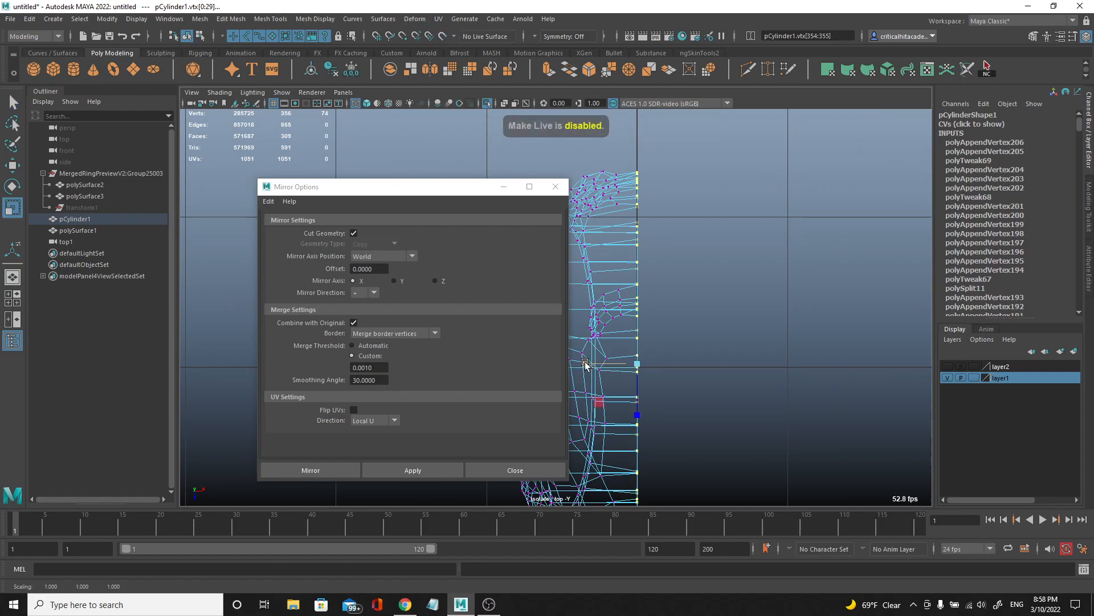
# - Select pCylinder1 in object mode, mirror it across the world X axis with border vertices merged, and close the mirror options
pyautogui.click(679, 157)
pyautogui.press('w')
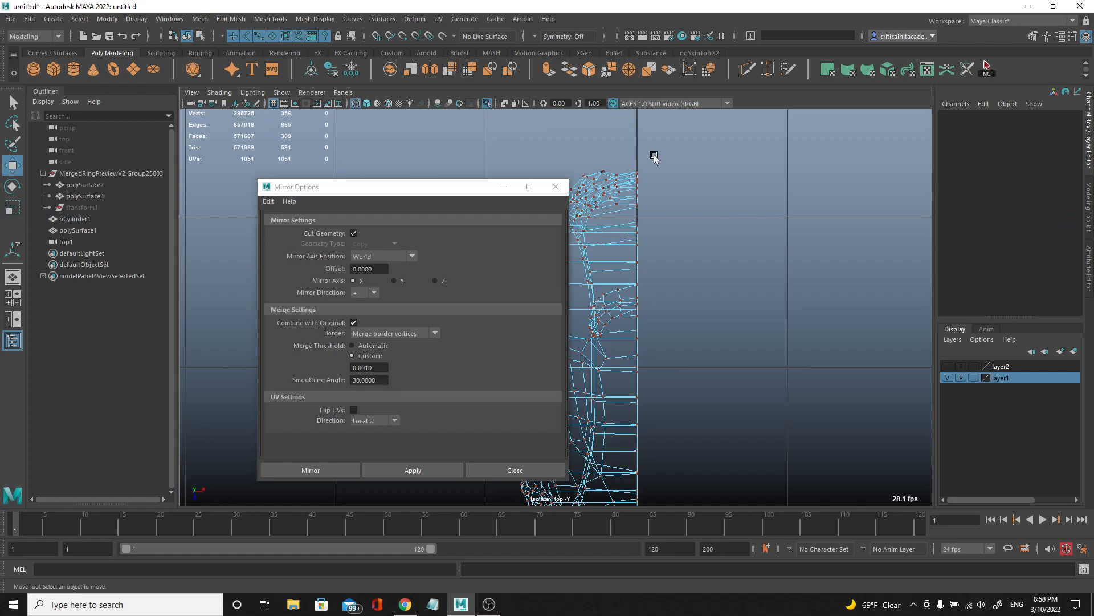
pyautogui.moveTo(598, 192); pyautogui.dragTo(703, 148, button='right')
pyautogui.click(702, 148)
pyautogui.click(619, 177)
pyautogui.click(404, 467)
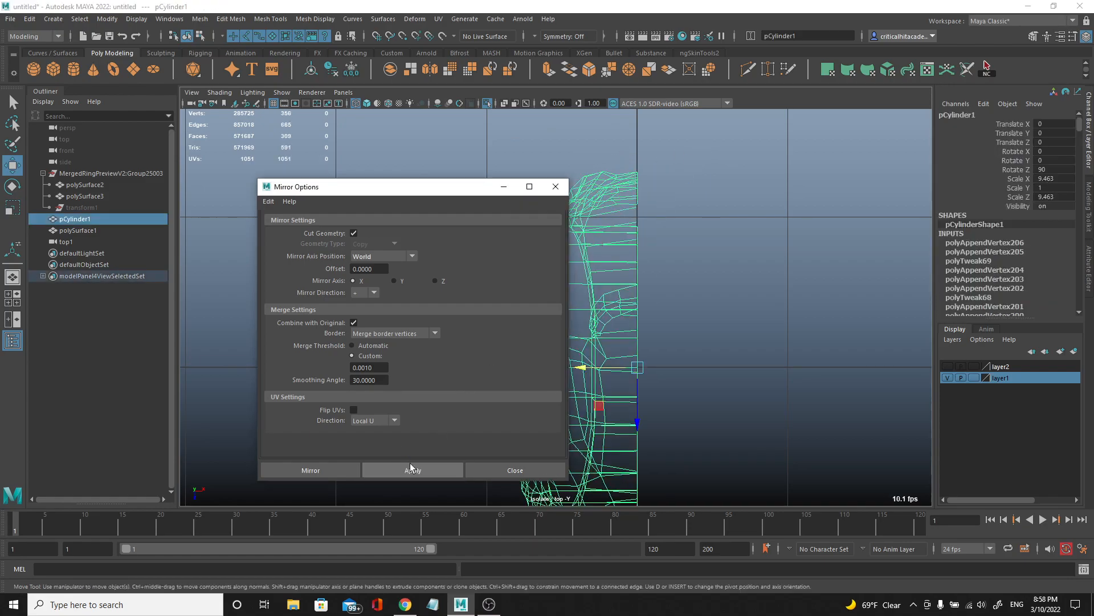
pyautogui.click(555, 186)
# - End the isolation in the perspective view and make the ring sculpt polySurface1 the live surface
pyautogui.press('space')
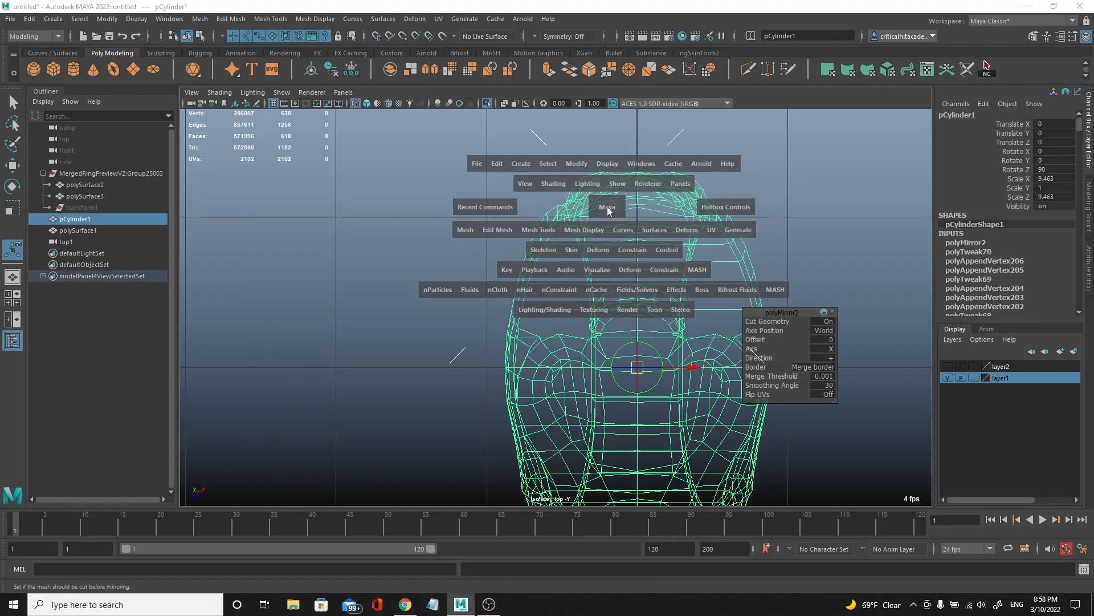
pyautogui.moveTo(608, 211); pyautogui.dragTo(467, 111)
pyautogui.click(489, 107)
pyautogui.keyDown('alt'); pyautogui.moveTo(681, 244); pyautogui.dragTo(515, 239); pyautogui.keyUp('alt')
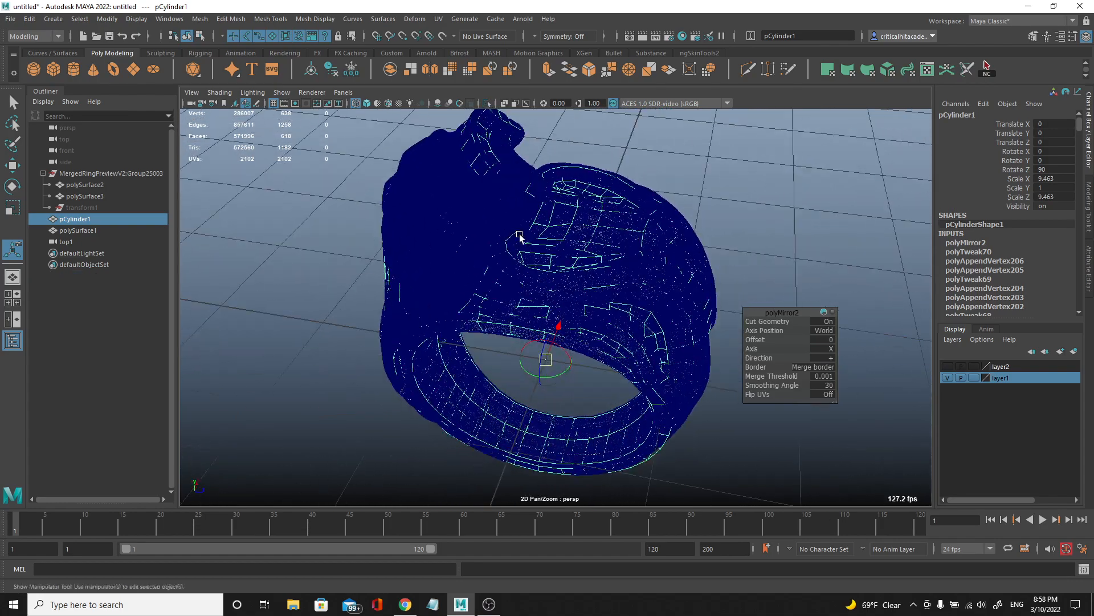
pyautogui.keyDown('alt'); pyautogui.moveTo(515, 239); pyautogui.dragTo(570, 269, button='middle'); pyautogui.keyUp('alt')
pyautogui.click(731, 183)
pyautogui.click(486, 234)
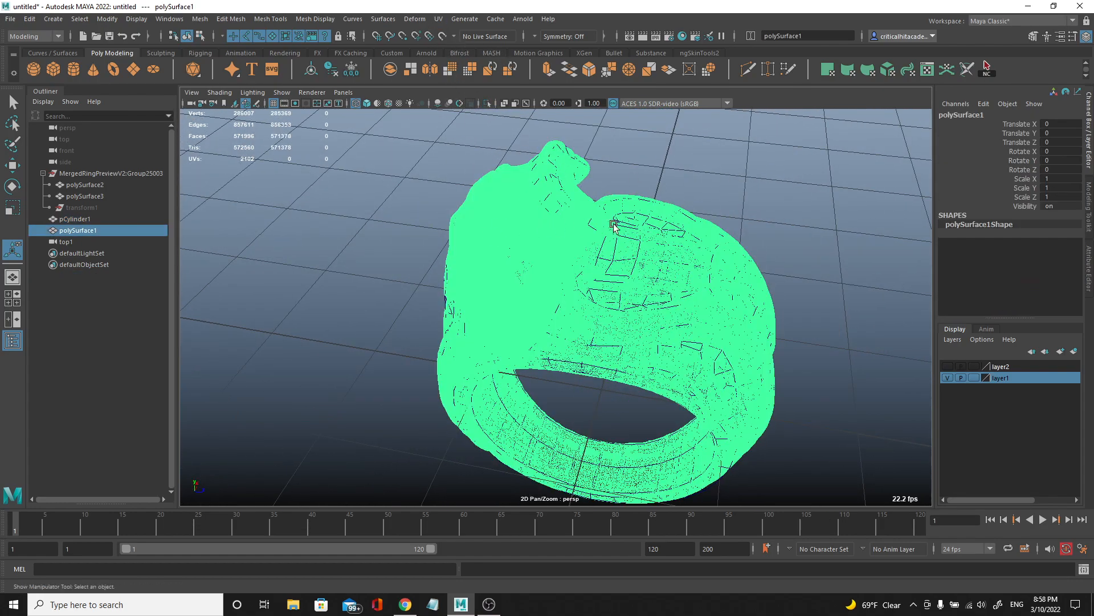
pyautogui.click(441, 36)
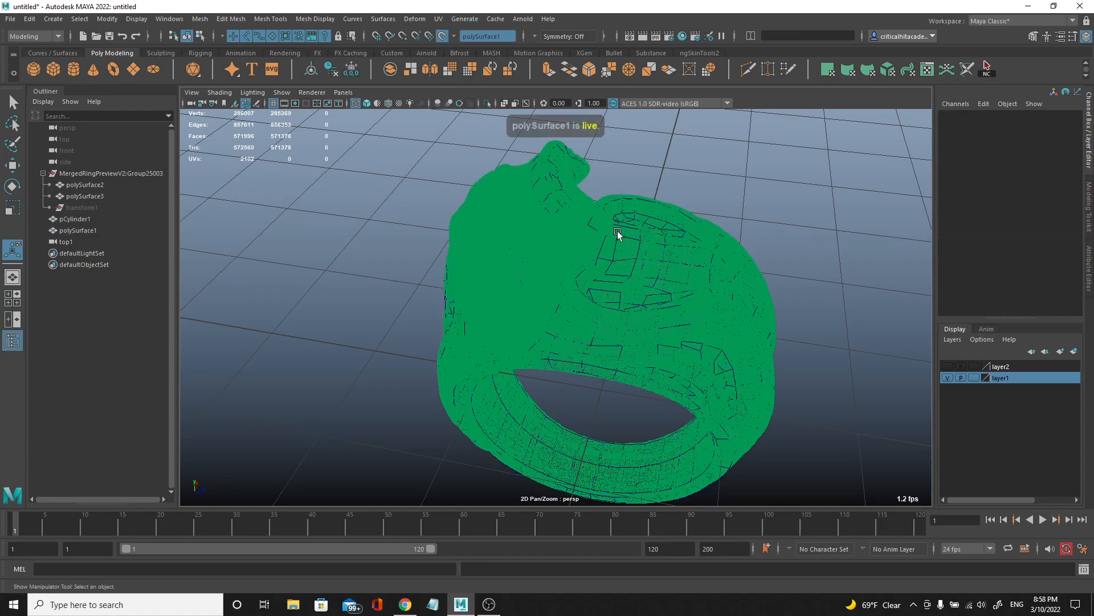
# - Select the mirrored mesh pCylinder1, turn on shaded display and start Quad Draw
pyautogui.click(628, 232)
pyautogui.press('5')
pyautogui.keyDown('alt'); pyautogui.moveTo(628, 229); pyautogui.dragTo(661, 214); pyautogui.keyUp('alt')
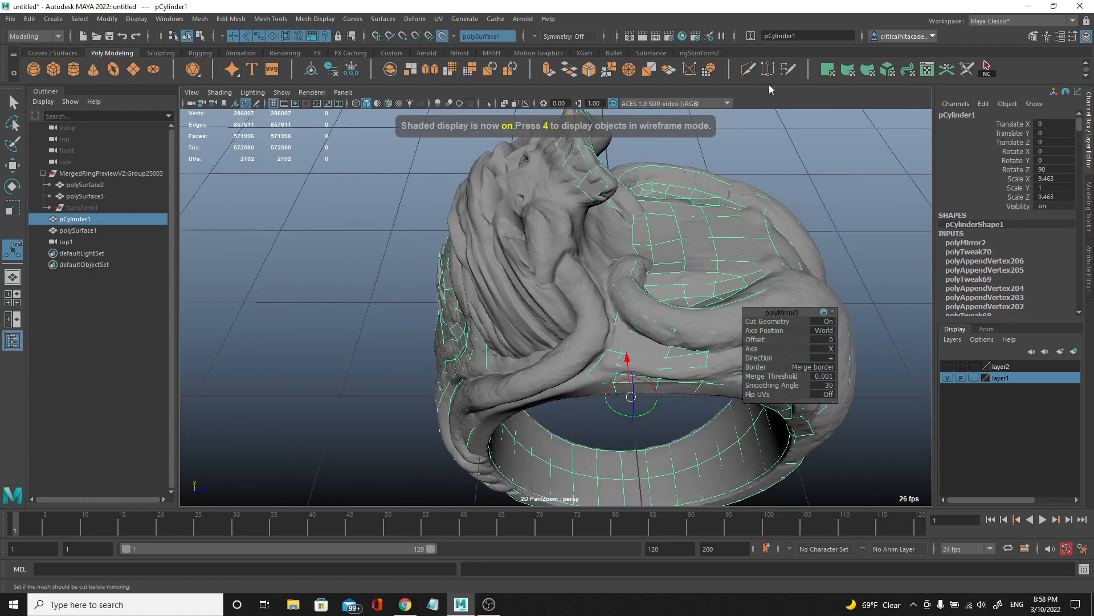
pyautogui.click(792, 69)
# - Draw two adjoining columns of three quads each down the middle of the skull's blindfold cloth, ending at its lower edge
pyautogui.scroll(-4, 706, 247)
pyautogui.moveTo(707, 247)
pyautogui.keyDown('alt'); pyautogui.mouseDown()
pyautogui.moveTo(498, 344)
pyautogui.moveTo(484, 387)
pyautogui.moveTo(536, 301)
pyautogui.moveTo(413, 308)
pyautogui.moveTo(550, 313)
pyautogui.moveTo(501, 307)
pyautogui.mouseUp(); pyautogui.keyUp('alt')
pyautogui.scroll(4, 501, 306)
pyautogui.keyDown('alt'); pyautogui.moveTo(501, 307); pyautogui.dragTo(576, 237, button='middle'); pyautogui.keyUp('alt')
pyautogui.keyDown('alt'); pyautogui.moveTo(576, 237); pyautogui.dragTo(566, 314); pyautogui.keyUp('alt')
pyautogui.scroll(-4, 508, 261)
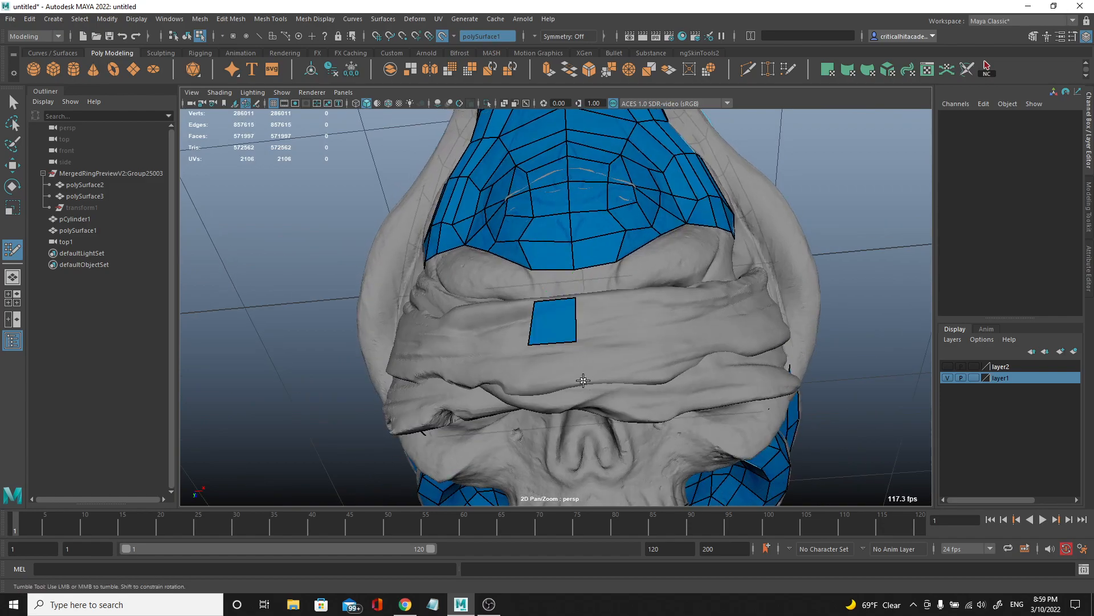
pyautogui.keyDown('shift'); pyautogui.click(552, 409); pyautogui.keyUp('shift')
pyautogui.click(553, 410)
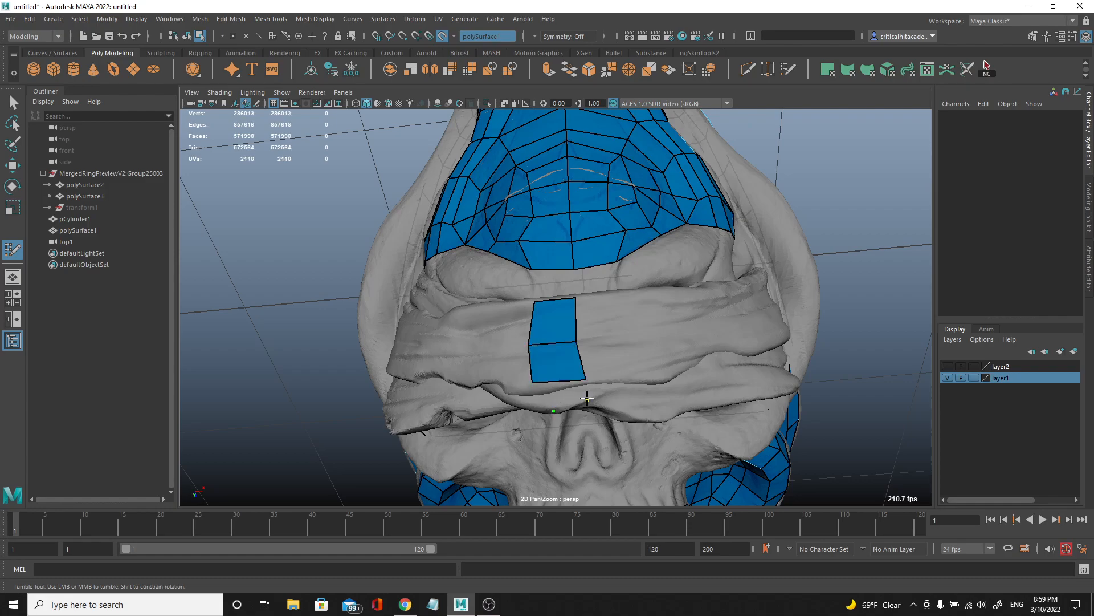
pyautogui.keyDown('shift'); pyautogui.click(584, 403); pyautogui.keyUp('shift')
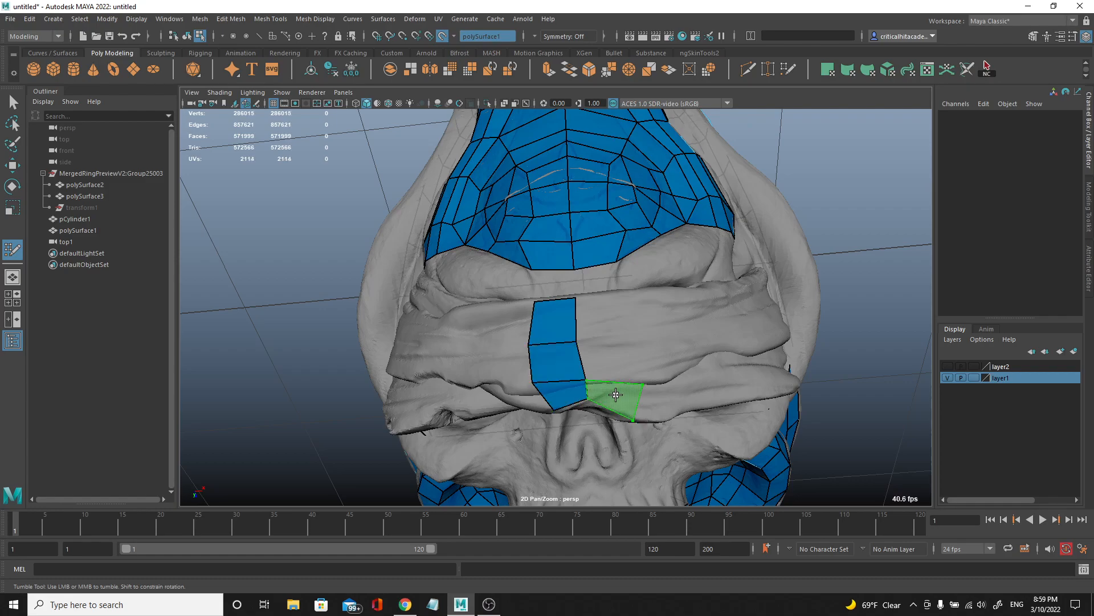
pyautogui.keyDown('shift'); pyautogui.click(616, 395); pyautogui.keyUp('shift')
pyautogui.keyDown('shift'); pyautogui.click(611, 350); pyautogui.keyUp('shift')
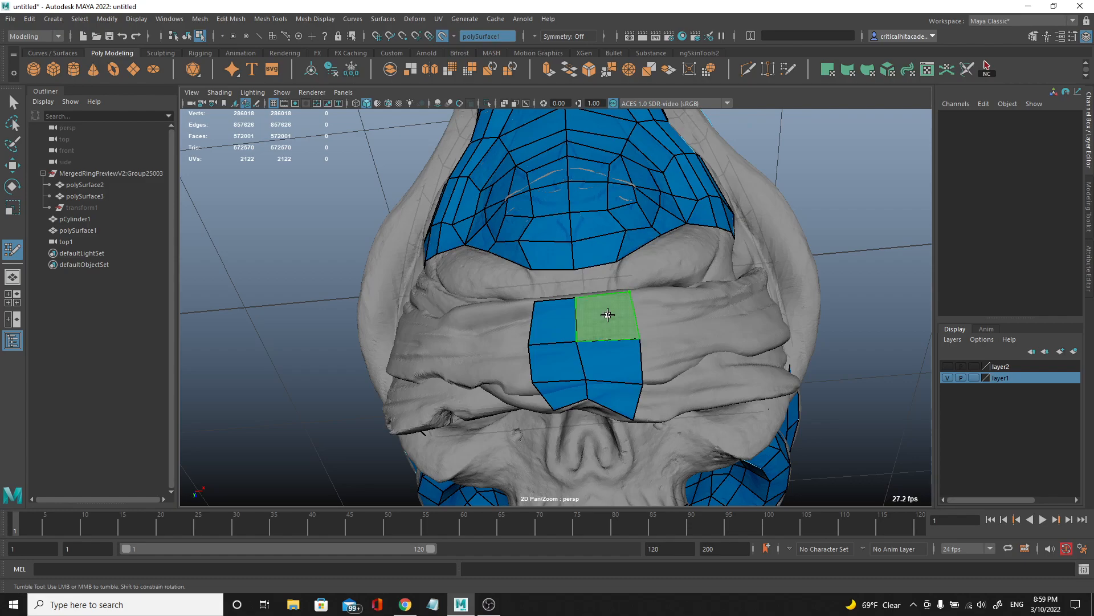
pyautogui.keyDown('shift'); pyautogui.click(607, 315); pyautogui.keyUp('shift')
# - Extend a row of four quads from the centre patch along the blindfold to its side end
pyautogui.moveTo(644, 336)
pyautogui.keyDown('alt'); pyautogui.mouseDown()
pyautogui.moveTo(654, 375)
pyautogui.moveTo(657, 347)
pyautogui.mouseUp(); pyautogui.keyUp('alt')
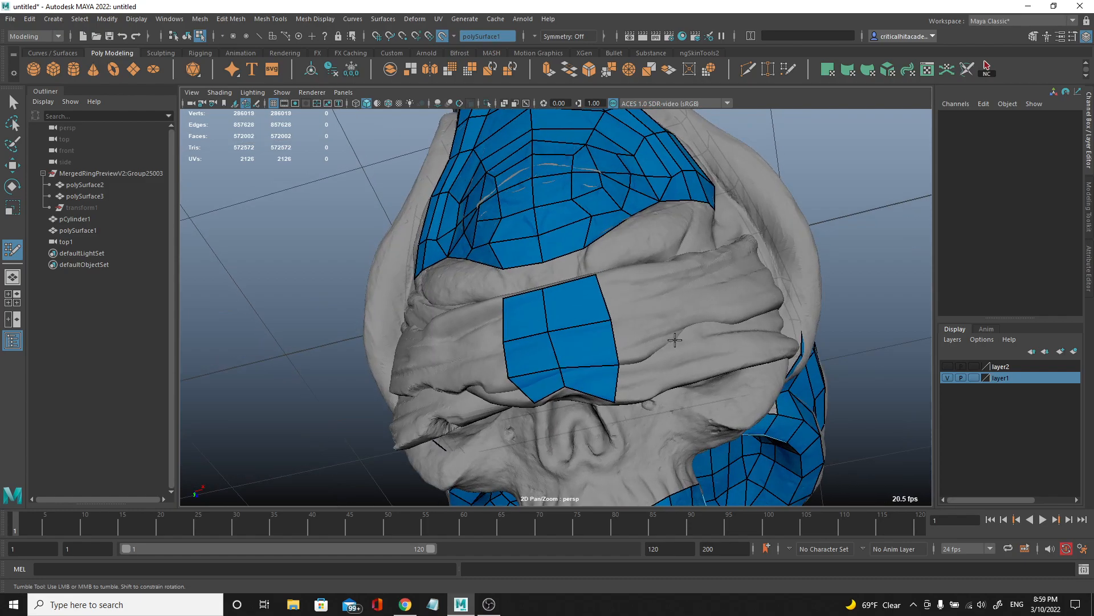
pyautogui.keyDown('shift'); pyautogui.click(650, 333); pyautogui.keyUp('shift')
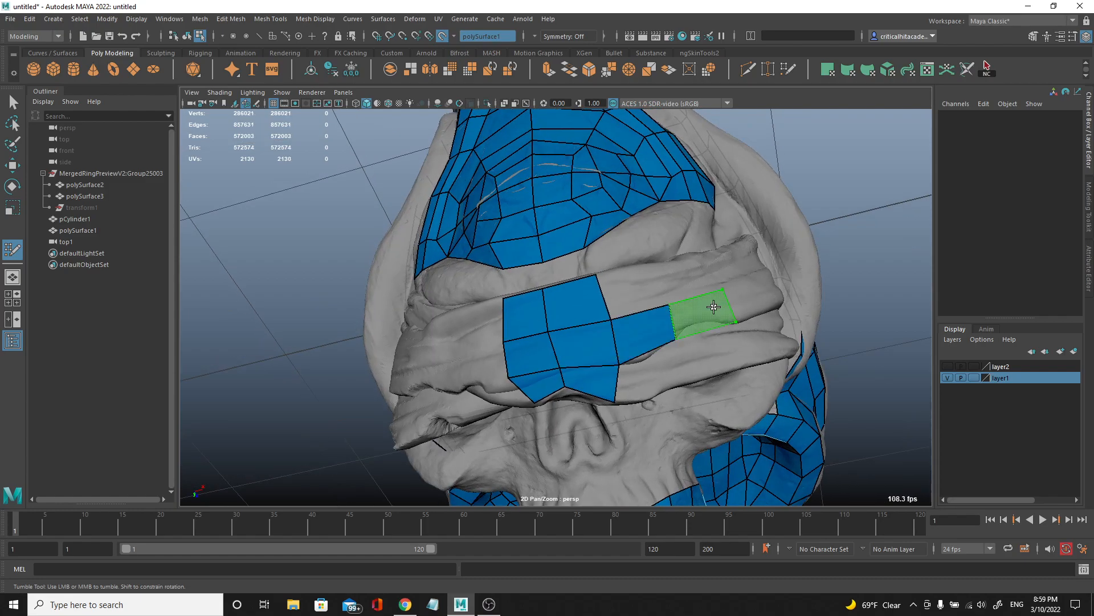
pyautogui.keyDown('shift'); pyautogui.click(690, 314); pyautogui.keyUp('shift')
pyautogui.moveTo(690, 314)
pyautogui.keyDown('alt'); pyautogui.mouseDown()
pyautogui.moveTo(541, 333)
pyautogui.moveTo(593, 336)
pyautogui.moveTo(594, 288)
pyautogui.mouseUp(); pyautogui.keyUp('alt')
pyautogui.keyDown('shift'); pyautogui.click(517, 363); pyautogui.keyUp('shift')
pyautogui.keyDown('shift'); pyautogui.click(566, 327); pyautogui.keyUp('shift')
# - Add two quads above the far end of the blindfold row, towards the cloth's upper edge
pyautogui.keyDown('alt'); pyautogui.moveTo(594, 289); pyautogui.dragTo(617, 311, button='middle'); pyautogui.keyUp('alt')
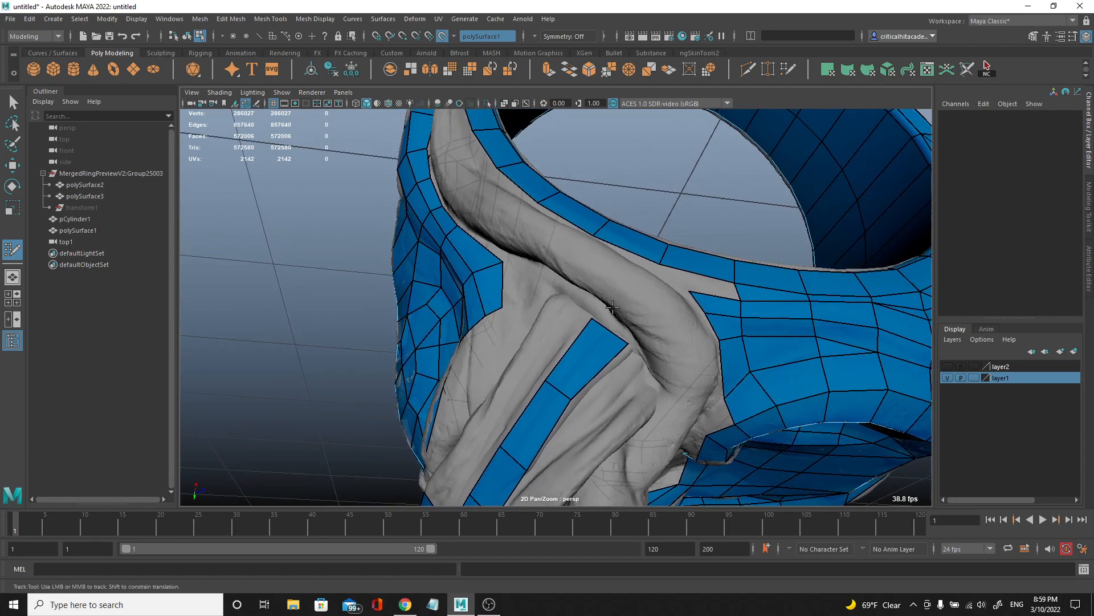
pyautogui.keyDown('alt'); pyautogui.moveTo(620, 288); pyautogui.dragTo(637, 329); pyautogui.keyUp('alt')
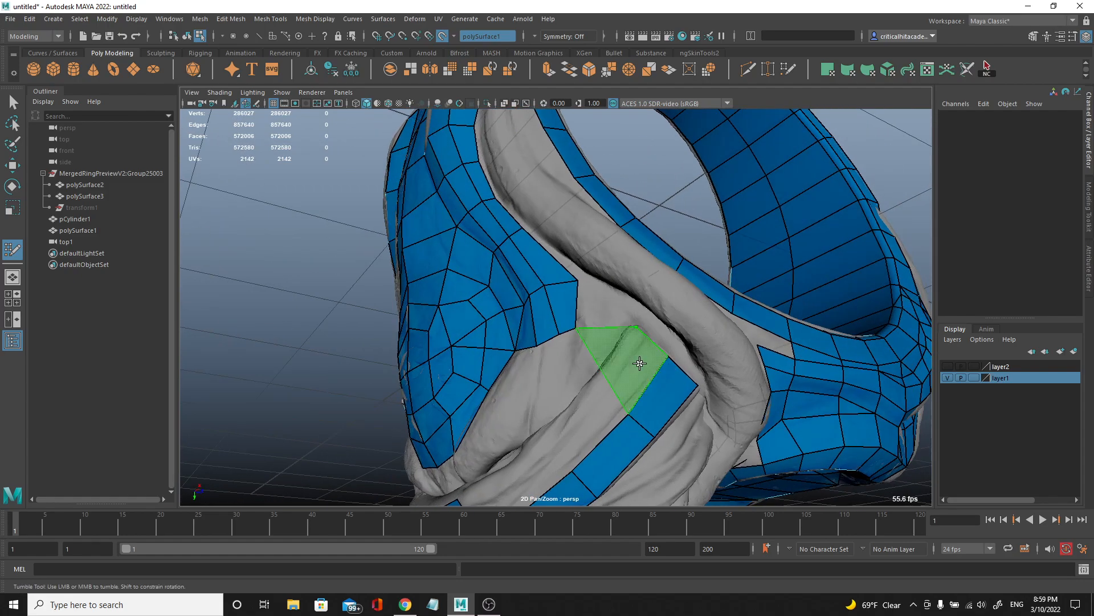
pyautogui.keyDown('shift'); pyautogui.click(600, 401); pyautogui.keyUp('shift')
pyautogui.keyDown('alt'); pyautogui.moveTo(600, 400); pyautogui.dragTo(594, 405, button='middle'); pyautogui.keyUp('alt')
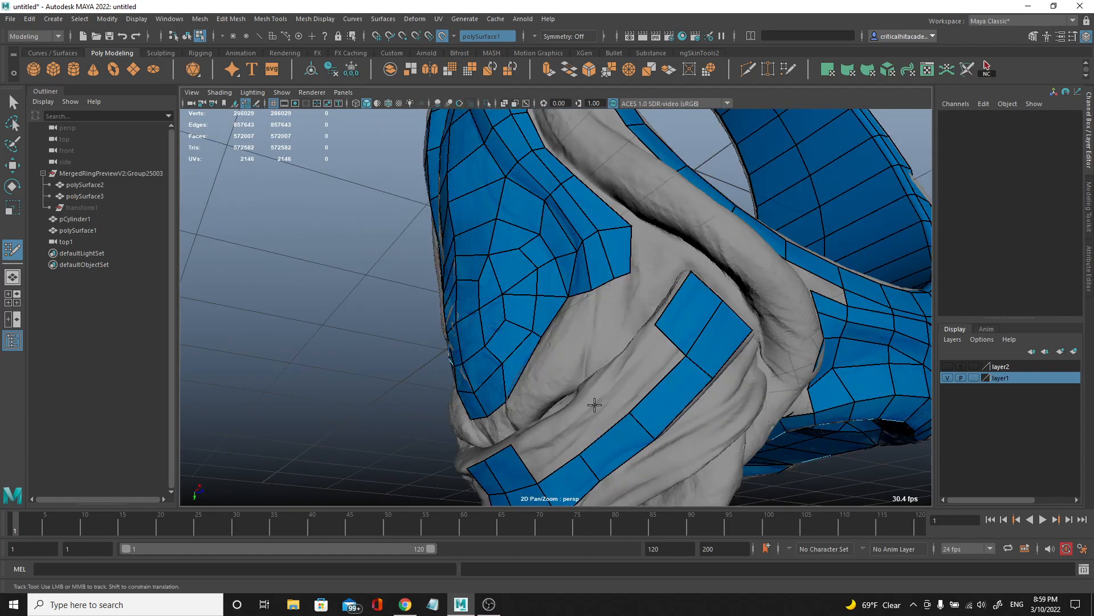
pyautogui.keyDown('shift'); pyautogui.click(642, 369); pyautogui.keyUp('shift')
pyautogui.keyDown('alt'); pyautogui.moveTo(642, 370); pyautogui.dragTo(673, 339, button='middle'); pyautogui.keyUp('alt')
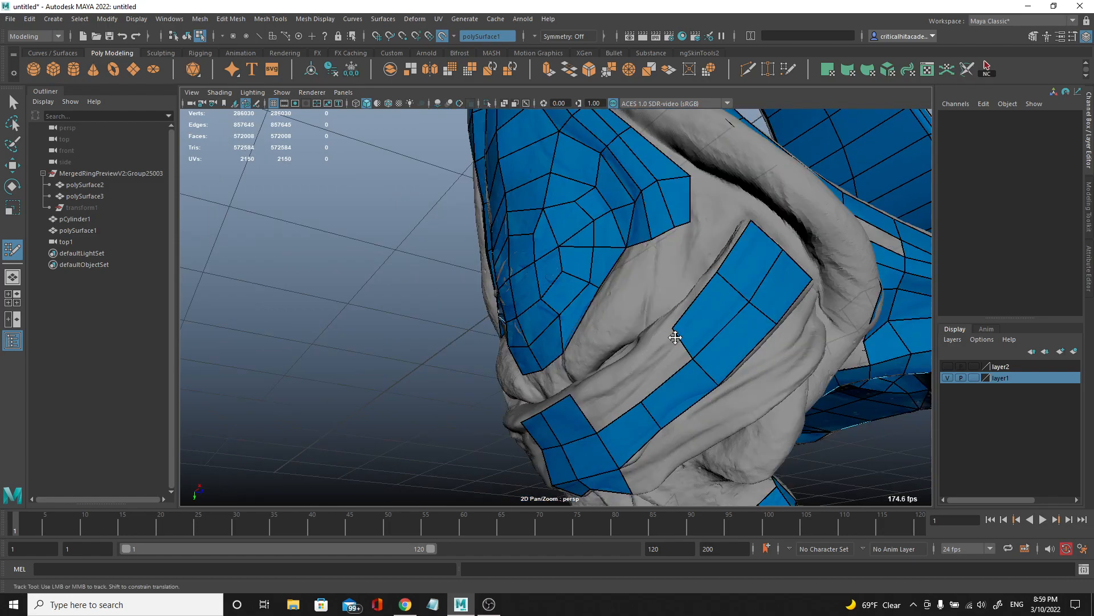
# - Bridge the blindfold's centre patch to the forehead mesh with quads and start a side strip along the cloth's upper edge
pyautogui.keyDown('alt'); pyautogui.moveTo(670, 329); pyautogui.dragTo(661, 421); pyautogui.keyUp('alt')
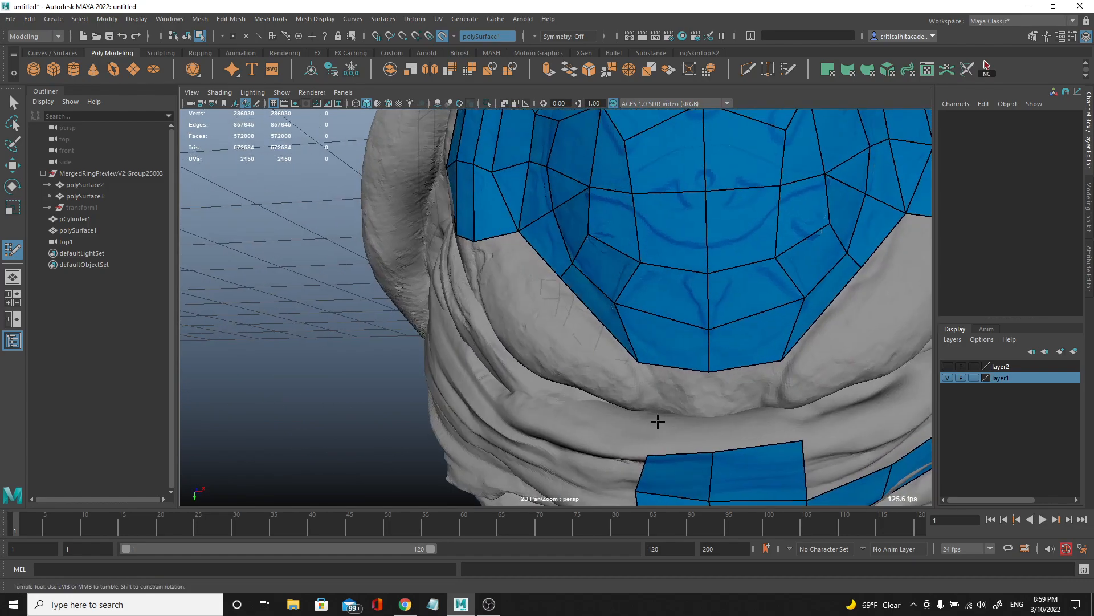
pyautogui.keyDown('shift'); pyautogui.click(676, 436); pyautogui.keyUp('shift')
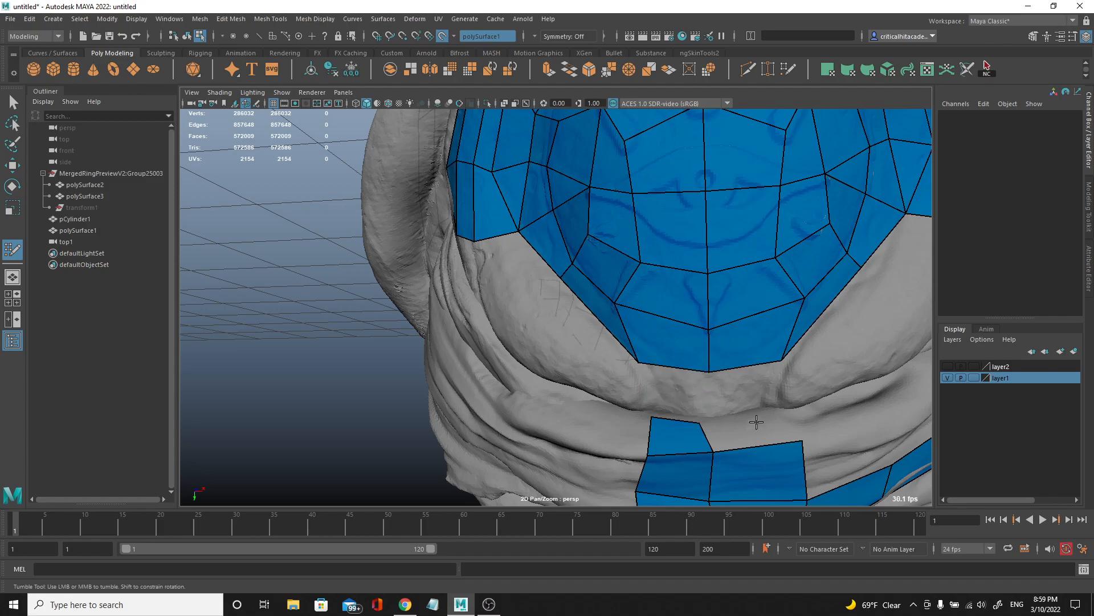
pyautogui.keyDown('shift'); pyautogui.click(675, 393); pyautogui.keyUp('shift')
pyautogui.moveTo(675, 393)
pyautogui.keyDown('alt'); pyautogui.mouseDown()
pyautogui.moveTo(756, 361)
pyautogui.moveTo(756, 343)
pyautogui.moveTo(758, 385)
pyautogui.moveTo(719, 415)
pyautogui.moveTo(655, 399)
pyautogui.moveTo(652, 420)
pyautogui.moveTo(559, 414)
pyautogui.moveTo(622, 368)
pyautogui.mouseUp(); pyautogui.keyUp('alt')
pyautogui.keyDown('shift'); pyautogui.click(750, 417); pyautogui.keyUp('shift')
pyautogui.click(579, 370)
pyautogui.keyDown('shift'); pyautogui.click(541, 383); pyautogui.keyUp('shift')
pyautogui.moveTo(551, 347); pyautogui.dragTo(559, 353)
pyautogui.keyDown('alt'); pyautogui.moveTo(607, 354); pyautogui.dragTo(547, 376, button='middle'); pyautogui.keyUp('alt')
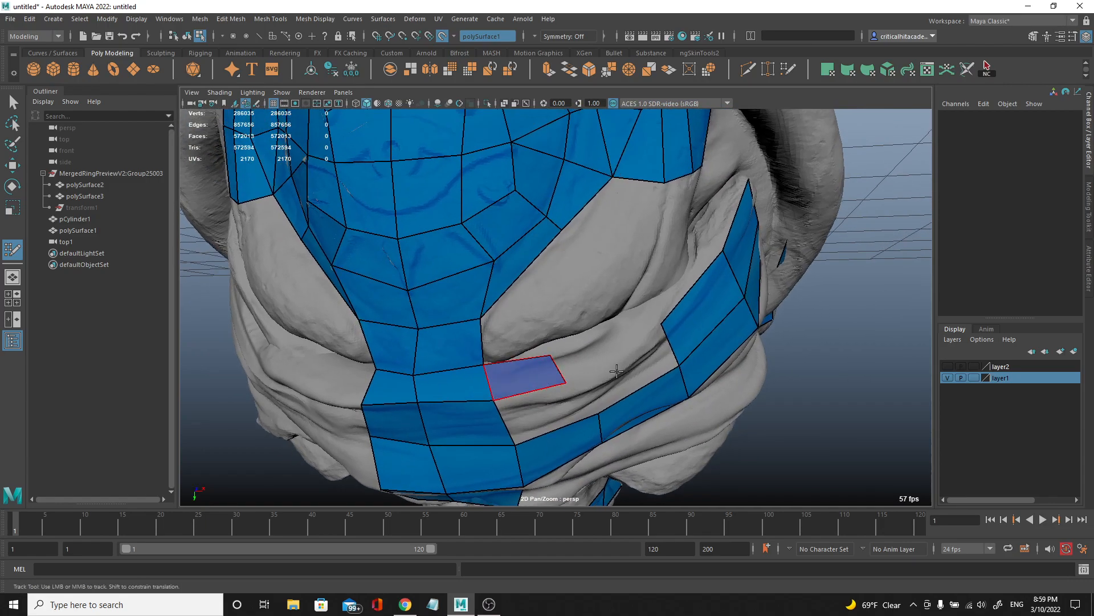
# - Continue the quad strip along the blindfold's upper edge until it joins the patch at the side end
pyautogui.keyDown('shift'); pyautogui.click(587, 363); pyautogui.keyUp('shift')
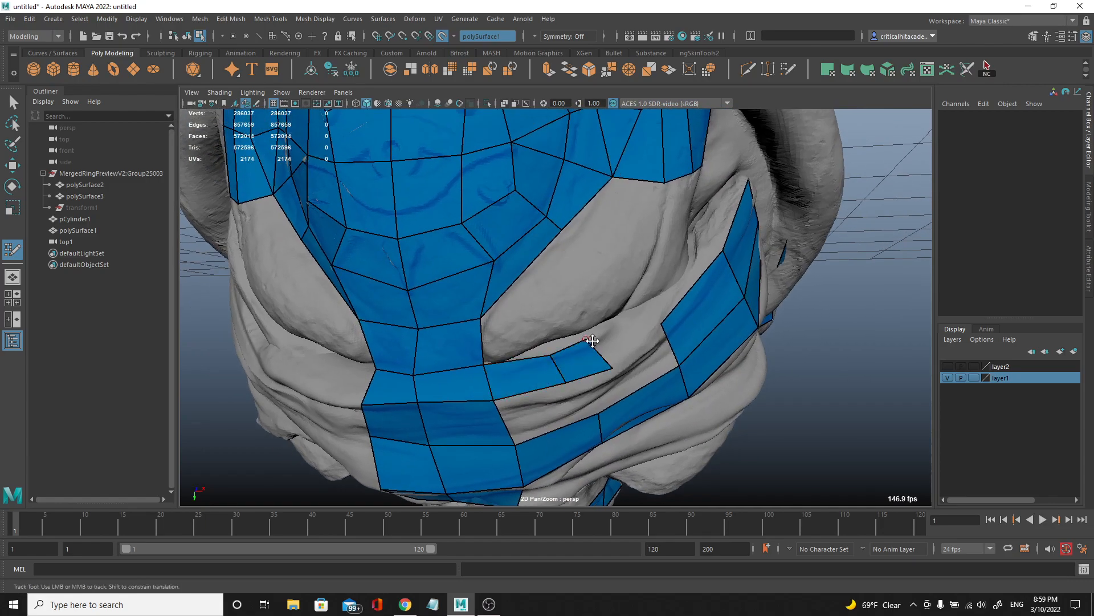
pyautogui.keyDown('shift'); pyautogui.click(631, 333); pyautogui.keyUp('shift')
pyautogui.keyDown('alt'); pyautogui.moveTo(661, 335); pyautogui.dragTo(640, 337); pyautogui.keyUp('alt')
pyautogui.keyDown('alt'); pyautogui.moveTo(640, 337); pyautogui.dragTo(625, 377, button='middle'); pyautogui.keyUp('alt')
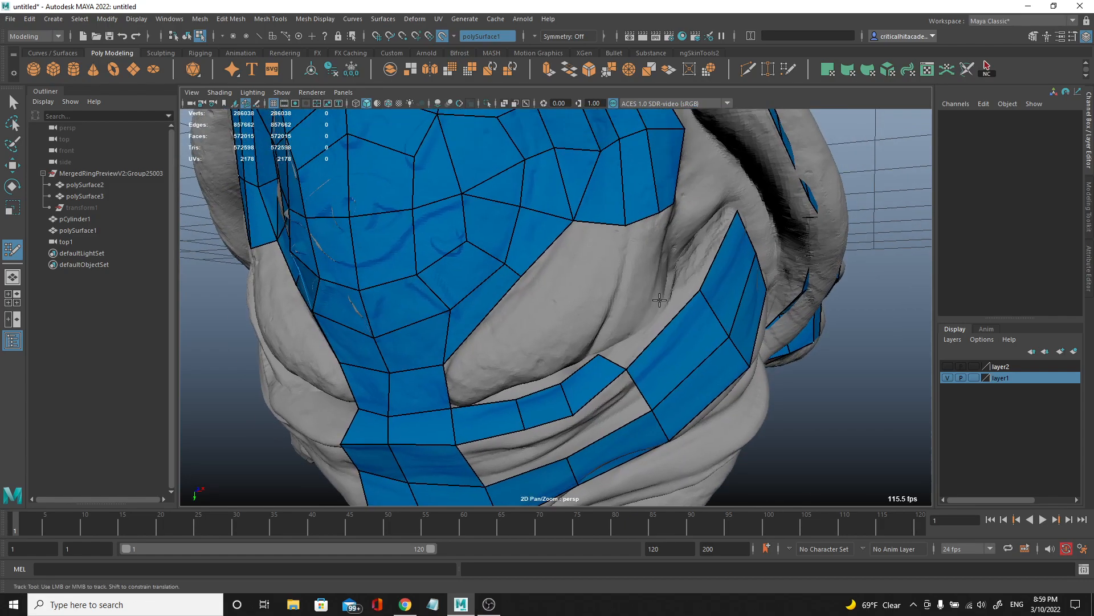
pyautogui.keyDown('shift'); pyautogui.click(660, 309); pyautogui.keyUp('shift')
pyautogui.keyDown('alt'); pyautogui.moveTo(659, 308); pyautogui.dragTo(639, 353, button='middle'); pyautogui.keyUp('alt')
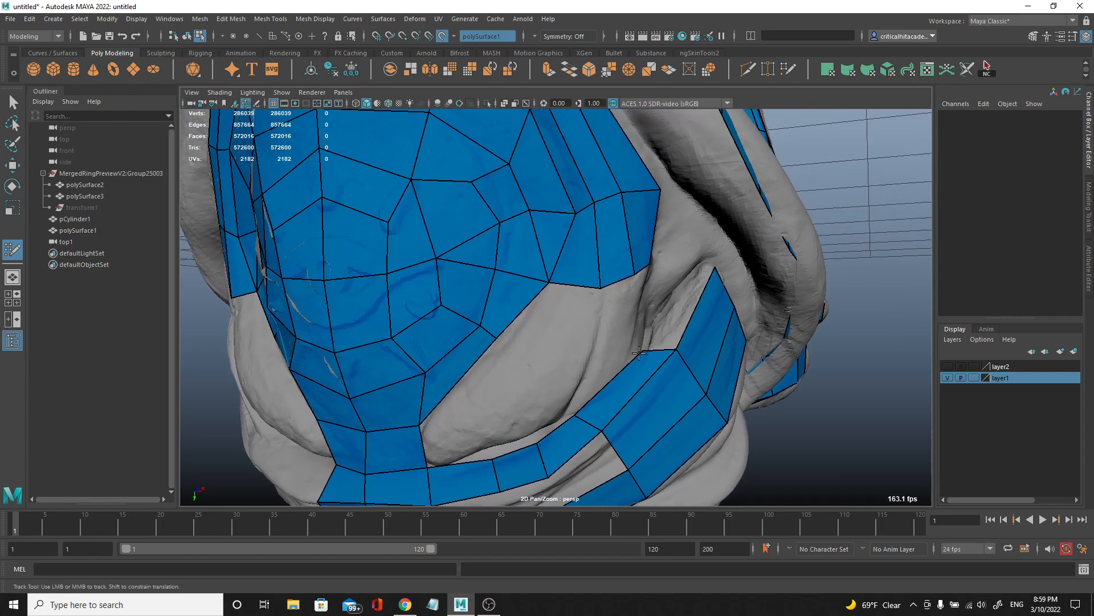
pyautogui.keyDown('shift'); pyautogui.click(661, 319); pyautogui.keyUp('shift')
# - Fill the remaining gap between the blindfold's upper strip and its middle row with faces
pyautogui.keyDown('alt'); pyautogui.moveTo(661, 319); pyautogui.dragTo(609, 338, button='right'); pyautogui.keyUp('alt')
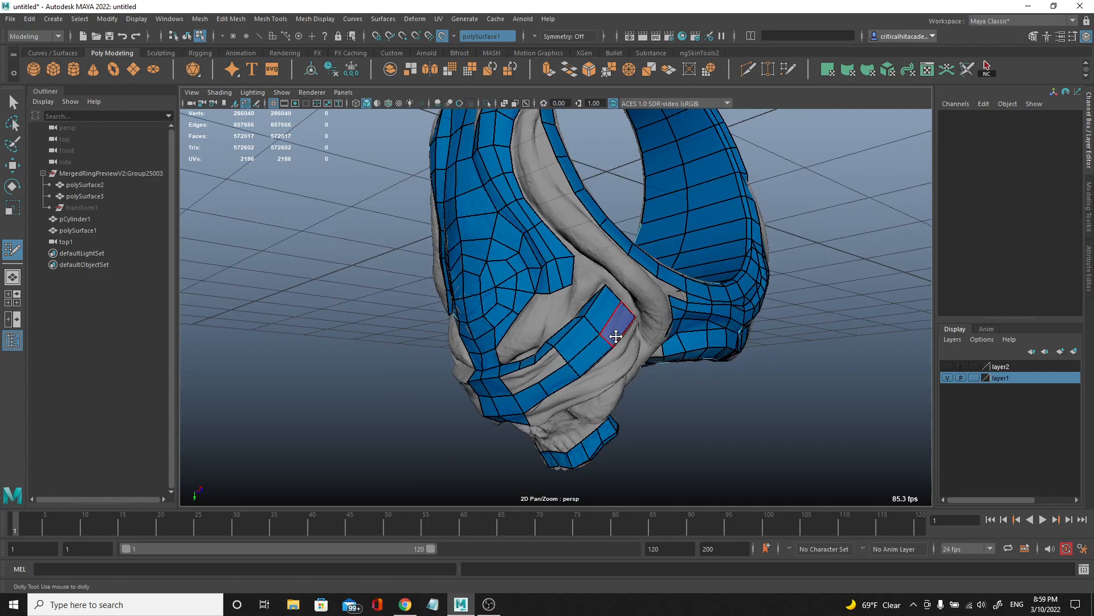
pyautogui.keyDown('alt'); pyautogui.moveTo(608, 338); pyautogui.dragTo(601, 359); pyautogui.keyUp('alt')
pyautogui.keyDown('alt'); pyautogui.moveTo(601, 359); pyautogui.dragTo(551, 391, button='middle'); pyautogui.keyUp('alt')
pyautogui.press('Return')
pyautogui.keyDown('alt'); pyautogui.moveTo(641, 416); pyautogui.dragTo(599, 393, button='right'); pyautogui.keyUp('alt')
pyautogui.keyDown('alt'); pyautogui.moveTo(610, 371); pyautogui.dragTo(550, 320); pyautogui.keyUp('alt')
pyautogui.keyDown('alt'); pyautogui.moveTo(542, 353); pyautogui.dragTo(578, 366, button='right'); pyautogui.keyUp('alt')
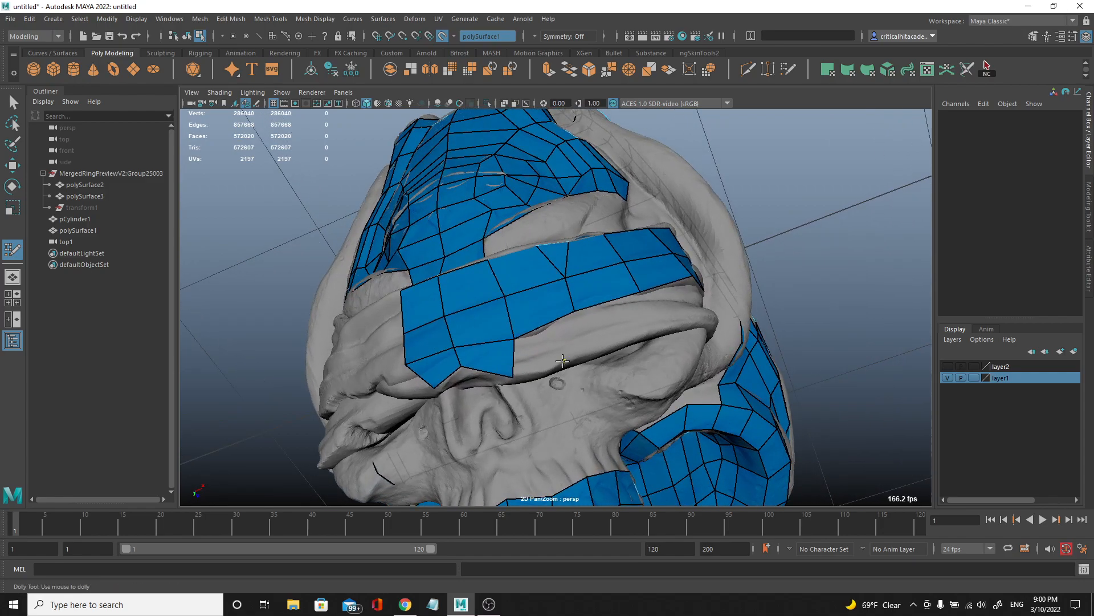
# - Extend the blindfold mesh downward with a row of quads over the lower fold, out to the side end
pyautogui.keyDown('alt'); pyautogui.moveTo(618, 356); pyautogui.dragTo(608, 328); pyautogui.keyUp('alt')
pyautogui.keyDown('shift'); pyautogui.click(606, 329); pyautogui.keyUp('shift')
pyautogui.keyDown('shift'); pyautogui.click(593, 322); pyautogui.keyUp('shift')
pyautogui.keyDown('alt'); pyautogui.moveTo(593, 322); pyautogui.dragTo(605, 331, button='right'); pyautogui.keyUp('alt')
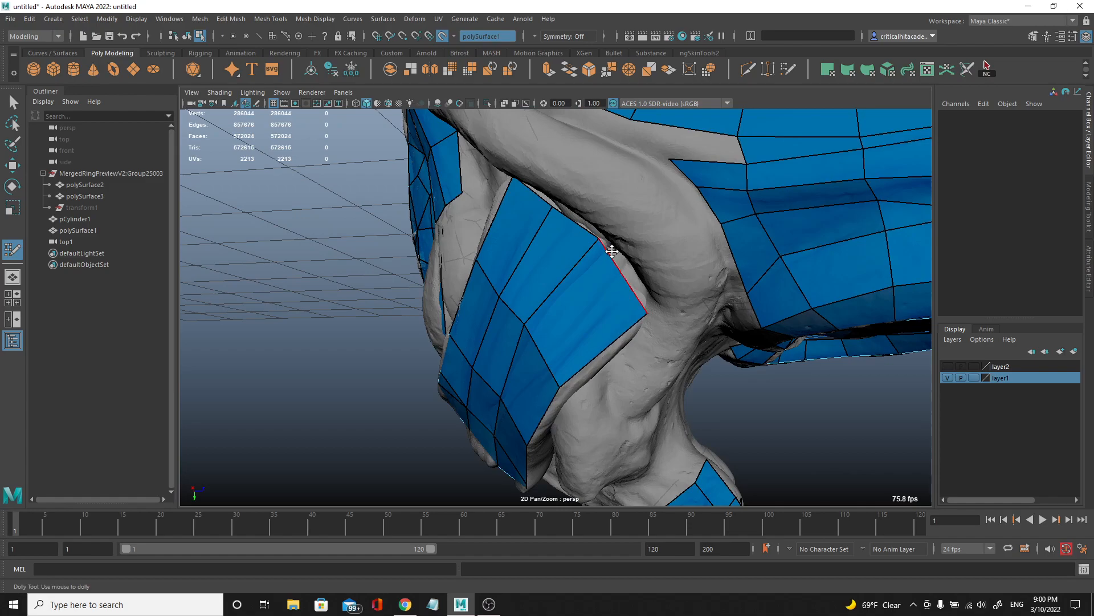
pyautogui.keyDown('alt'); pyautogui.moveTo(612, 245); pyautogui.dragTo(447, 342); pyautogui.keyUp('alt')
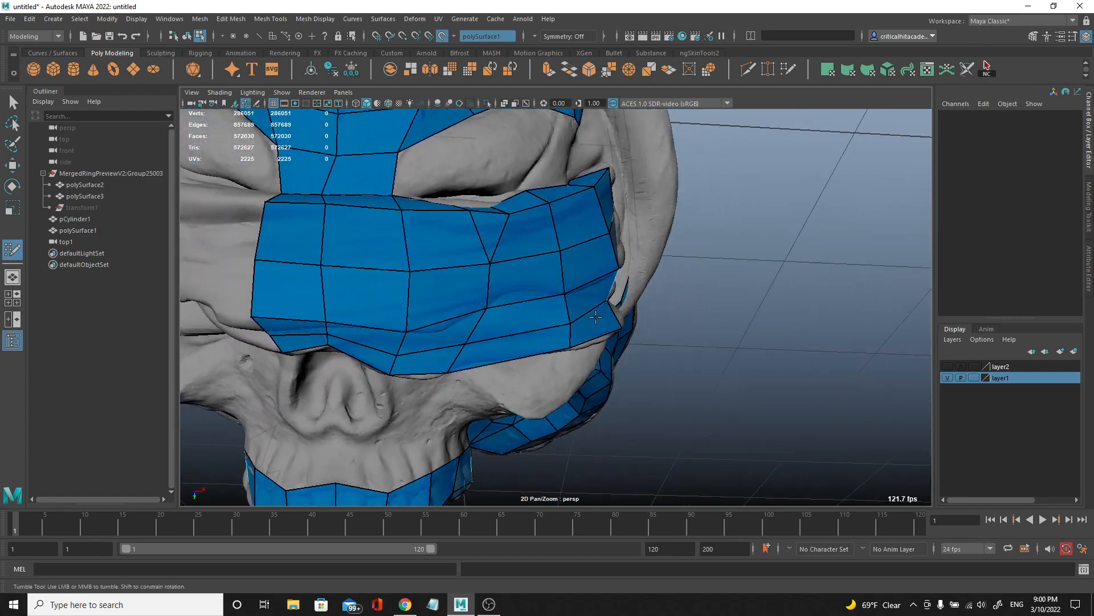
# - Extend the blindfold mesh from the centre patch onto the uncovered side with a strip of quads along the cloth's lower fold
pyautogui.keyDown('alt'); pyautogui.moveTo(447, 342); pyautogui.dragTo(493, 325, button='middle'); pyautogui.keyUp('alt')
pyautogui.keyDown('alt'); pyautogui.moveTo(493, 325); pyautogui.dragTo(580, 396); pyautogui.keyUp('alt')
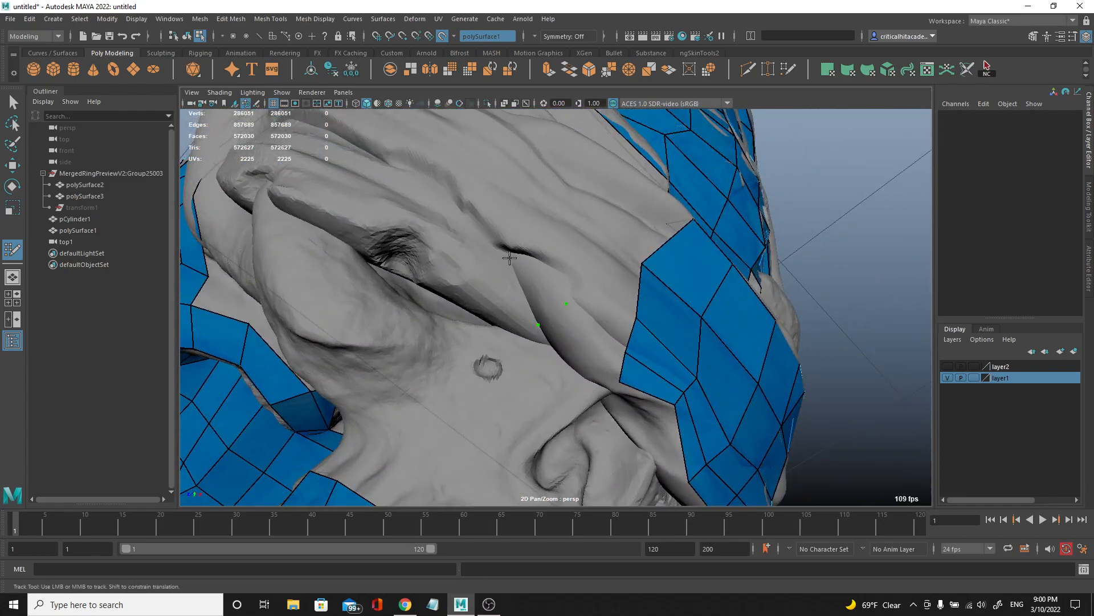
pyautogui.click(589, 281)
pyautogui.keyDown('shift'); pyautogui.click(589, 336); pyautogui.keyUp('shift')
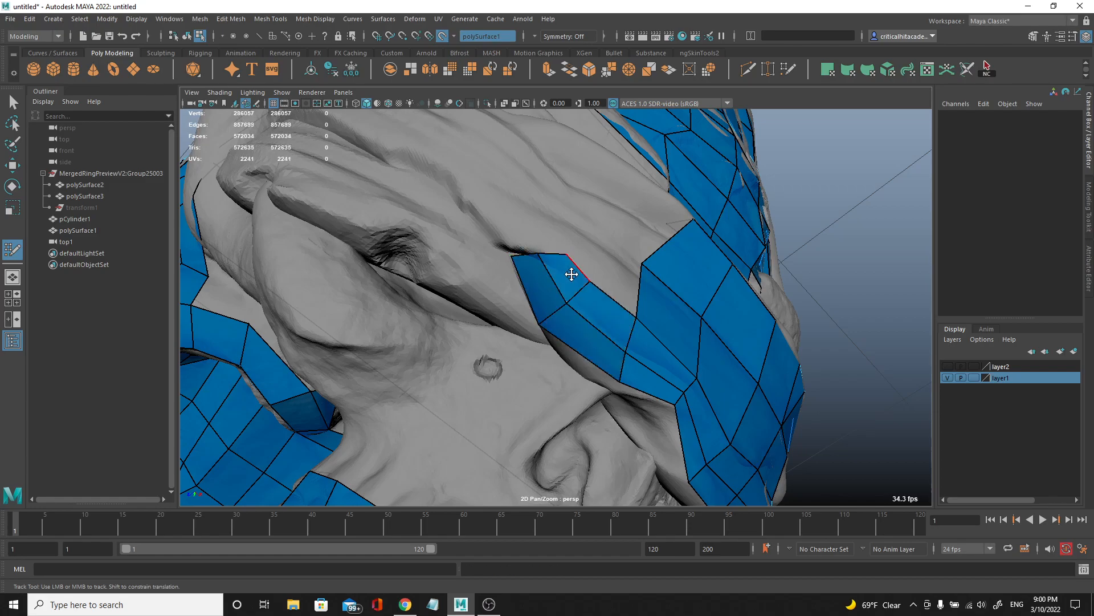
pyautogui.keyDown('alt'); pyautogui.moveTo(568, 269); pyautogui.dragTo(474, 276); pyautogui.keyUp('alt')
pyautogui.keyDown('shift'); pyautogui.click(490, 265); pyautogui.keyUp('shift')
pyautogui.click(510, 247)
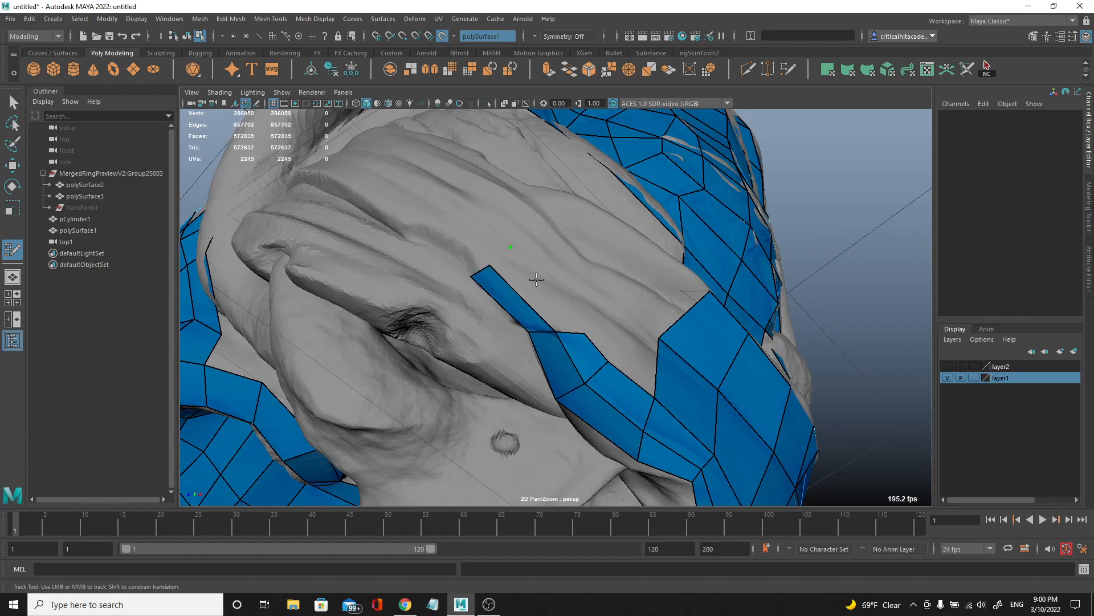
pyautogui.keyDown('shift'); pyautogui.click(544, 293); pyautogui.keyUp('shift')
pyautogui.keyDown('alt'); pyautogui.moveTo(544, 294); pyautogui.dragTo(537, 336); pyautogui.keyUp('alt')
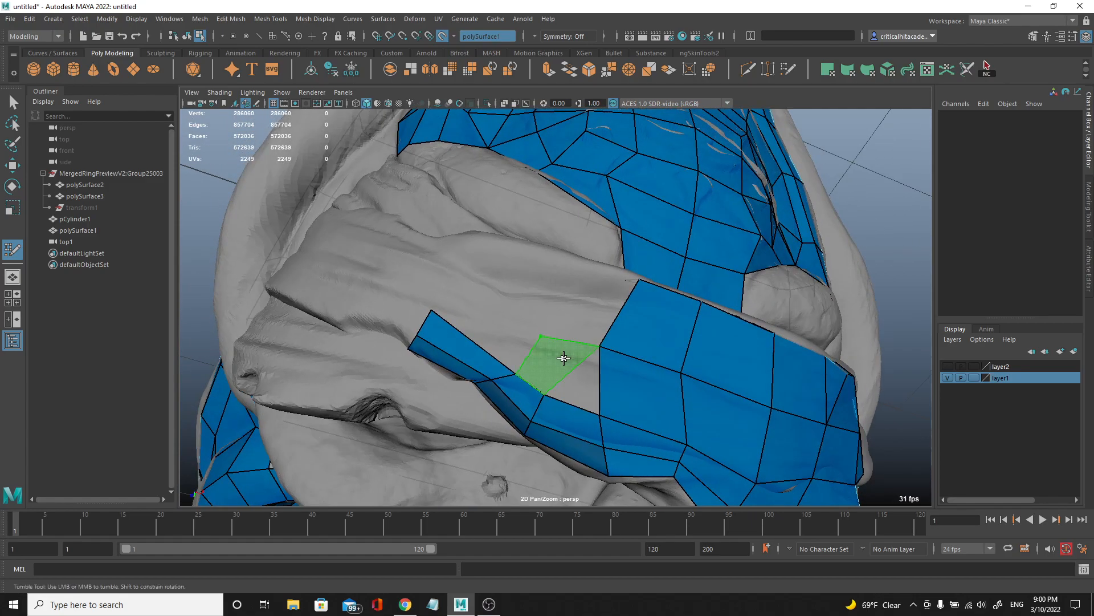
# - Fill in a second row of quads above the new side strip, starting from the centre patch
pyautogui.keyDown('shift'); pyautogui.click(569, 360); pyautogui.keyUp('shift')
pyautogui.click(450, 281)
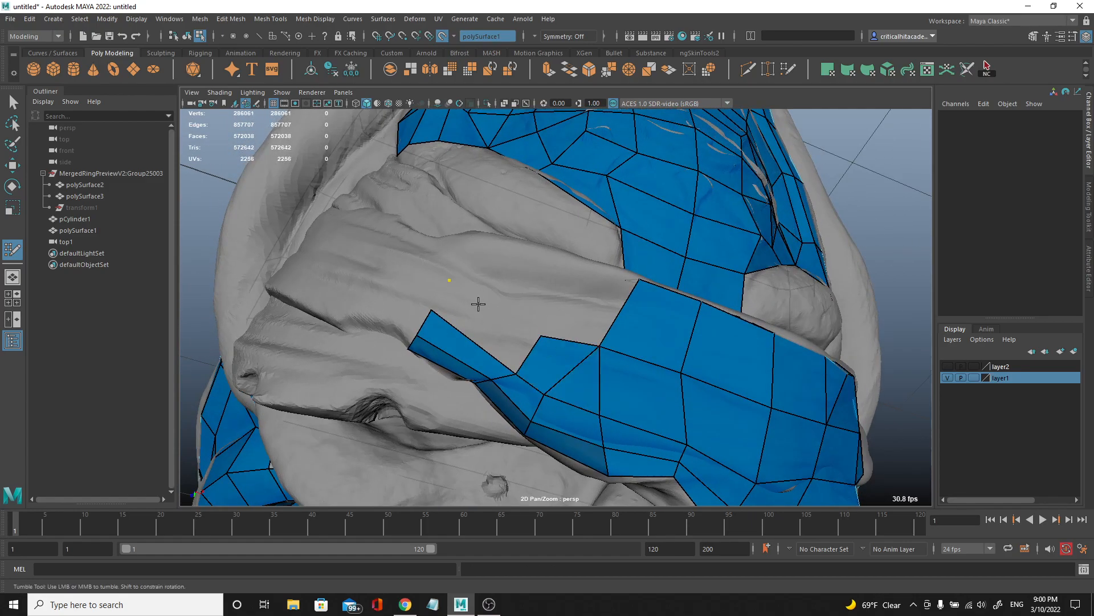
pyautogui.keyDown('shift'); pyautogui.click(451, 303); pyautogui.keyUp('shift')
pyautogui.moveTo(451, 303)
pyautogui.keyDown('alt'); pyautogui.mouseDown()
pyautogui.moveTo(486, 325)
pyautogui.moveTo(436, 313)
pyautogui.mouseUp(); pyautogui.keyUp('alt')
pyautogui.keyDown('shift'); pyautogui.click(463, 354); pyautogui.keyUp('shift')
# - Insert edge loops across the new side faces and fill the next quads along the blindfold's upper fold
pyautogui.keyDown('alt'); pyautogui.moveTo(558, 385); pyautogui.dragTo(551, 331); pyautogui.keyUp('alt')
pyautogui.keyDown('ctrl'); pyautogui.click(563, 340); pyautogui.keyUp('ctrl')
pyautogui.moveTo(647, 368)
pyautogui.keyDown('alt'); pyautogui.mouseDown()
pyautogui.moveTo(534, 360)
pyautogui.moveTo(651, 367)
pyautogui.moveTo(617, 342)
pyautogui.mouseUp(); pyautogui.keyUp('alt')
pyautogui.keyDown('ctrl'); pyautogui.click(541, 347); pyautogui.keyUp('ctrl')
pyautogui.keyDown('shift'); pyautogui.click(616, 343); pyautogui.keyUp('shift')
pyautogui.keyDown('shift'); pyautogui.click(624, 365); pyautogui.keyUp('shift')
pyautogui.keyDown('alt'); pyautogui.moveTo(611, 386); pyautogui.dragTo(566, 391); pyautogui.keyUp('alt')
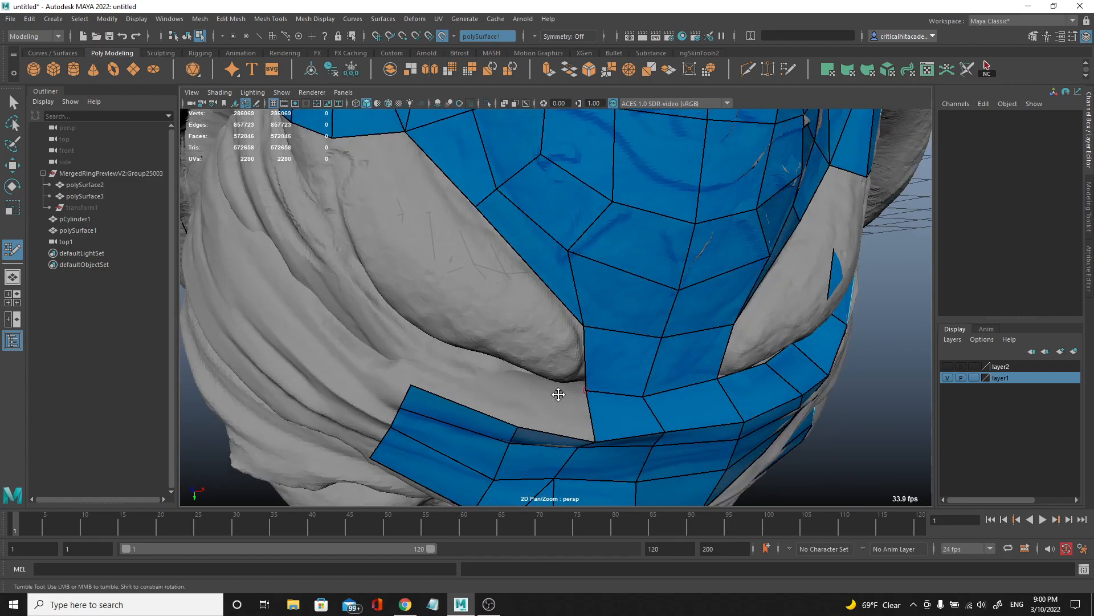
# - Fill the blindfold's upper edge below the eye socket with quads, starting from the forehead mesh at the nose bridge
pyautogui.keyDown('shift'); pyautogui.click(533, 396); pyautogui.keyUp('shift')
pyautogui.keyDown('shift'); pyautogui.click(457, 366); pyautogui.keyUp('shift')
pyautogui.keyDown('alt'); pyautogui.moveTo(452, 335); pyautogui.dragTo(476, 354); pyautogui.keyUp('alt')
pyautogui.scroll(-7, 477, 354)
pyautogui.scroll(2, 501, 379)
pyautogui.keyDown('alt'); pyautogui.moveTo(638, 328); pyautogui.dragTo(664, 314); pyautogui.keyUp('alt')
pyautogui.scroll(2, 642, 366)
pyautogui.keyDown('alt'); pyautogui.moveTo(582, 387); pyautogui.dragTo(622, 363); pyautogui.keyUp('alt')
pyautogui.scroll(2, 621, 363)
pyautogui.scroll(2, 516, 321)
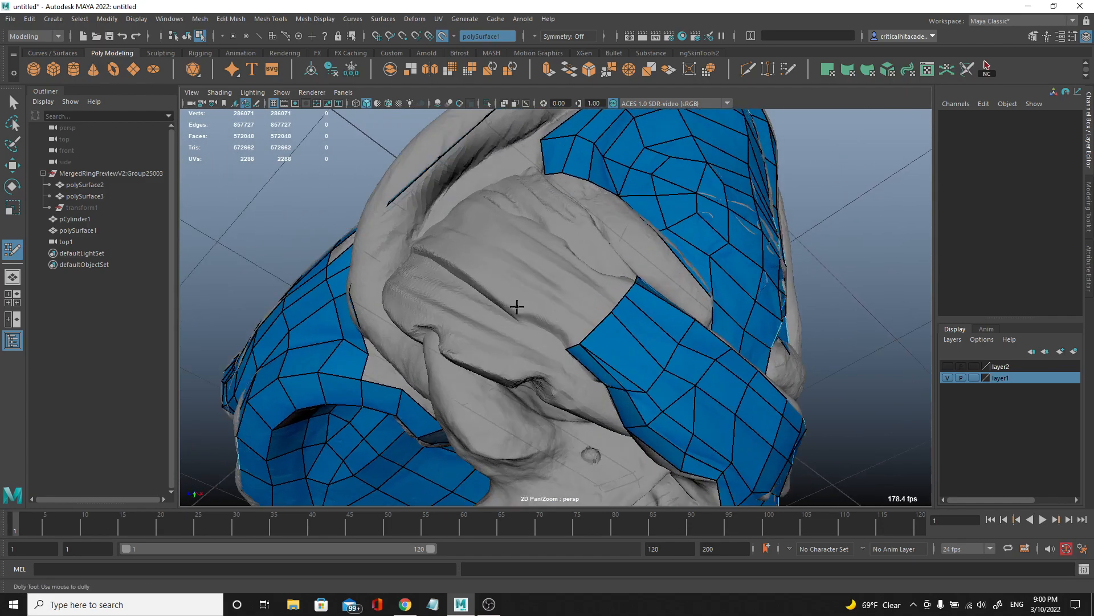
# - Add quads to the open side end of the blindfold mesh, continuing the middle rows across the cloth
pyautogui.keyDown('shift'); pyautogui.click(556, 294); pyautogui.keyUp('shift')
pyautogui.keyDown('alt'); pyautogui.moveTo(557, 293); pyautogui.dragTo(509, 314); pyautogui.keyUp('alt')
pyautogui.keyDown('shift'); pyautogui.click(537, 303); pyautogui.keyUp('shift')
pyautogui.hotkey('ctrl', 'z')
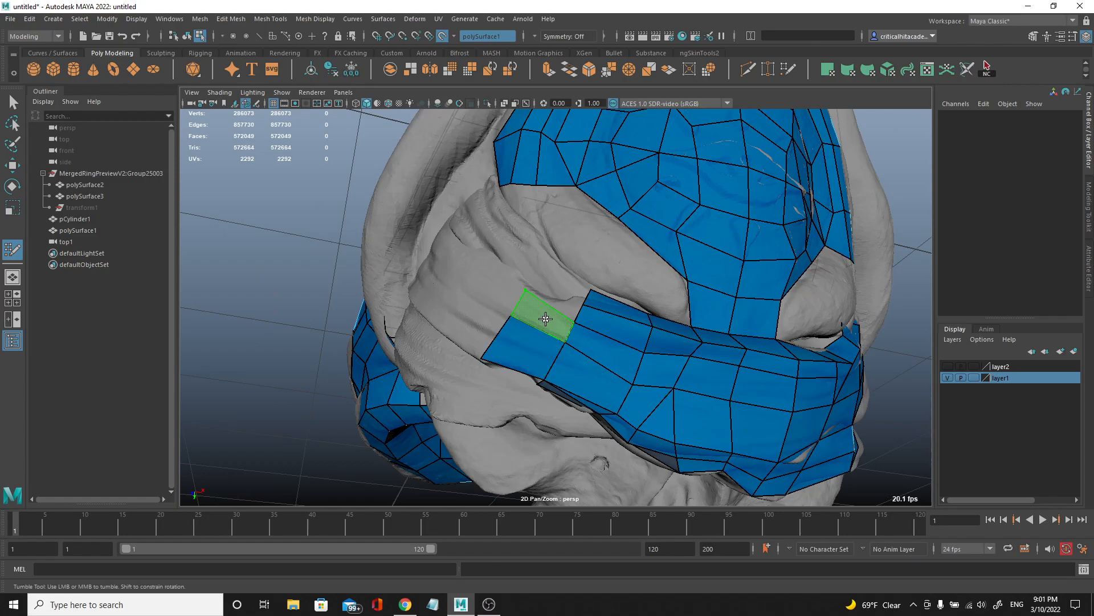
pyautogui.keyDown('shift'); pyautogui.click(505, 313); pyautogui.keyUp('shift')
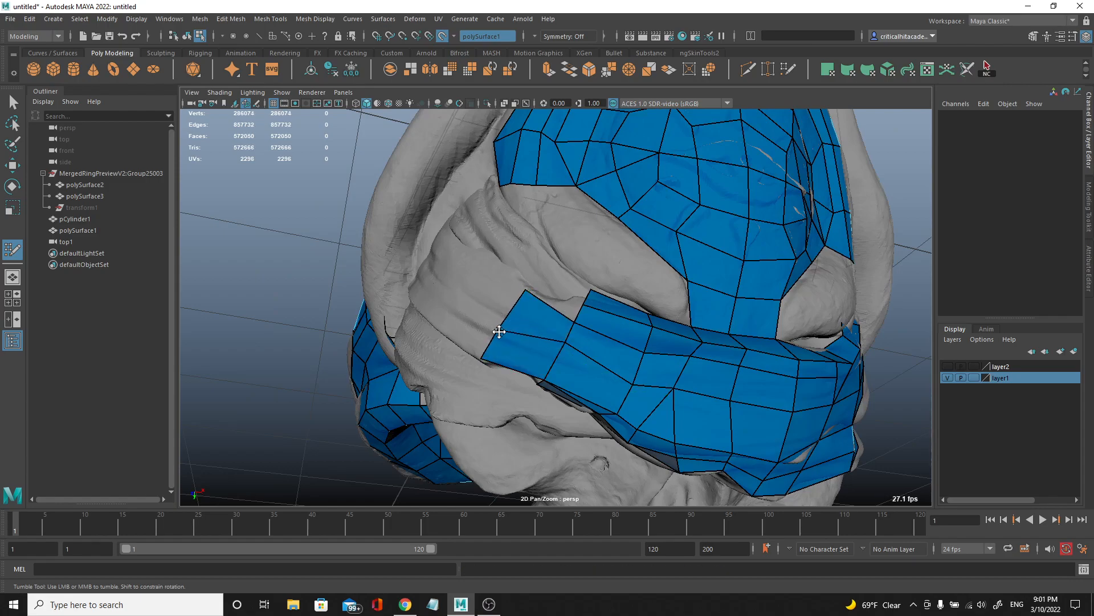
# - Fill the upper corner of the blindfold's side end with quads and merge its extra corner vertex into the neighbouring one
pyautogui.moveTo(524, 291); pyautogui.dragTo(507, 329)
pyautogui.keyDown('shift'); pyautogui.click(527, 296); pyautogui.keyUp('shift')
pyautogui.keyDown('shift'); pyautogui.click(506, 328); pyautogui.keyUp('shift')
pyautogui.scroll(3, 477, 347)
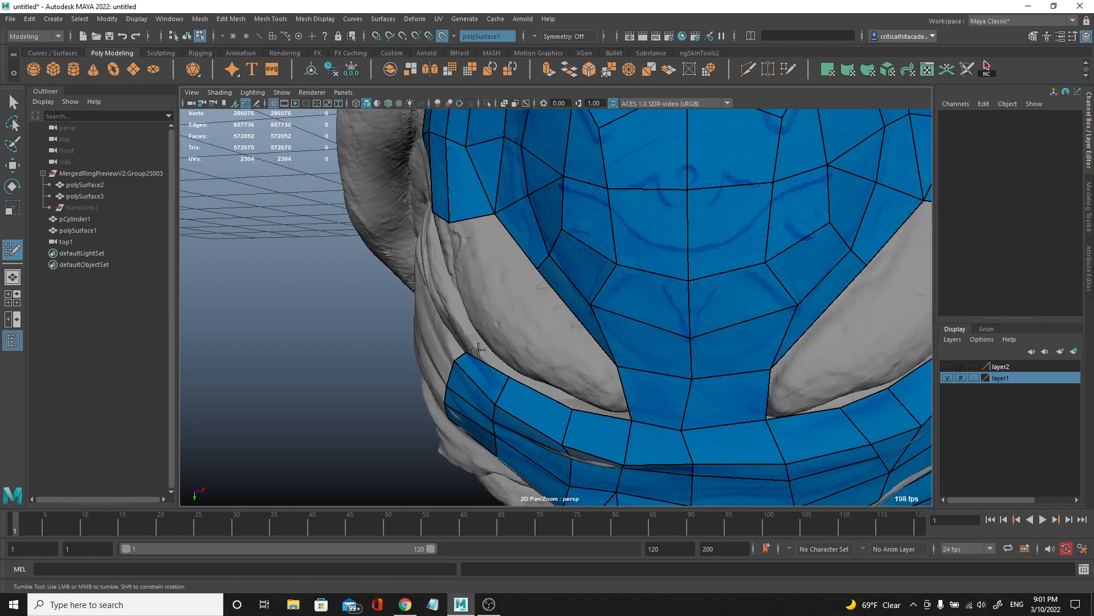
pyautogui.moveTo(458, 360); pyautogui.dragTo(500, 361)
pyautogui.scroll(-4, 495, 371)
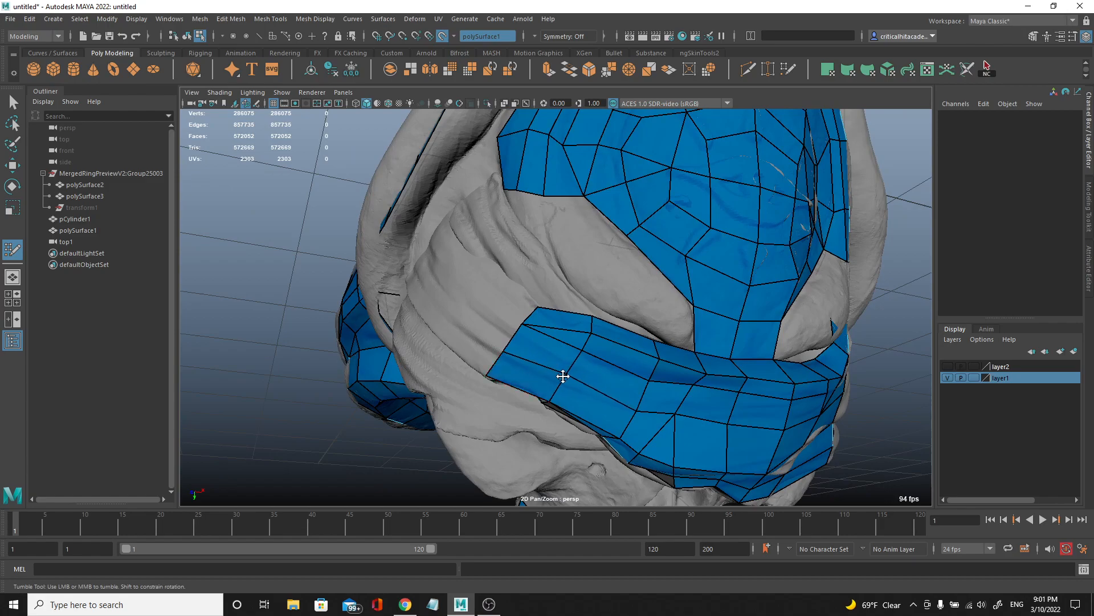
# - Run a strip of quads from the blindfold's side end along the deep fold to the back of the cloth
pyautogui.keyDown('alt'); pyautogui.moveTo(559, 380); pyautogui.dragTo(436, 312); pyautogui.keyUp('alt')
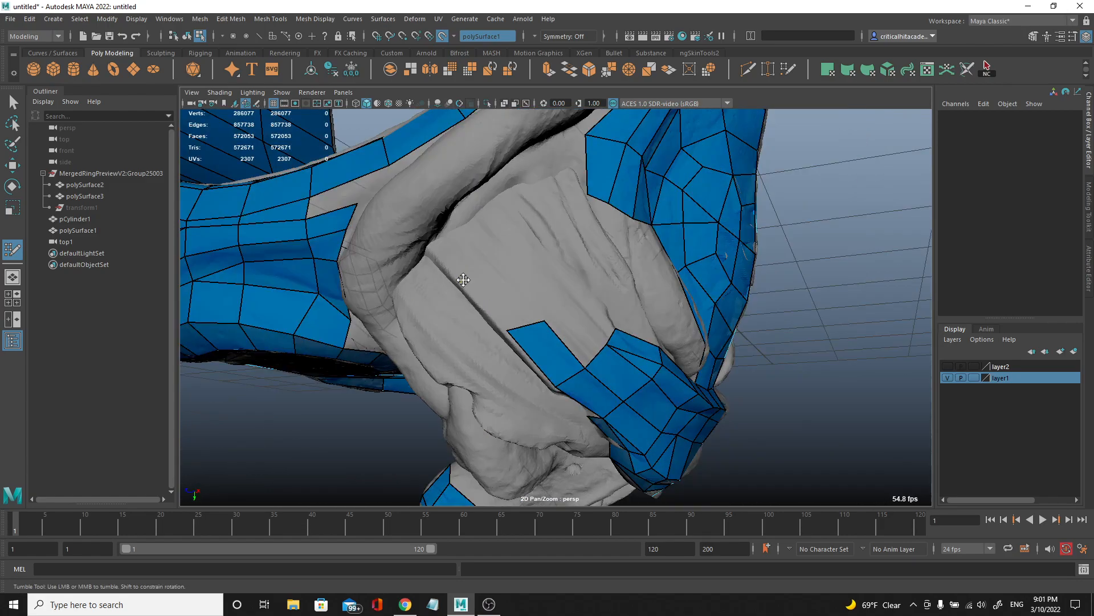
pyautogui.keyDown('shift'); pyautogui.click(453, 249); pyautogui.keyUp('shift')
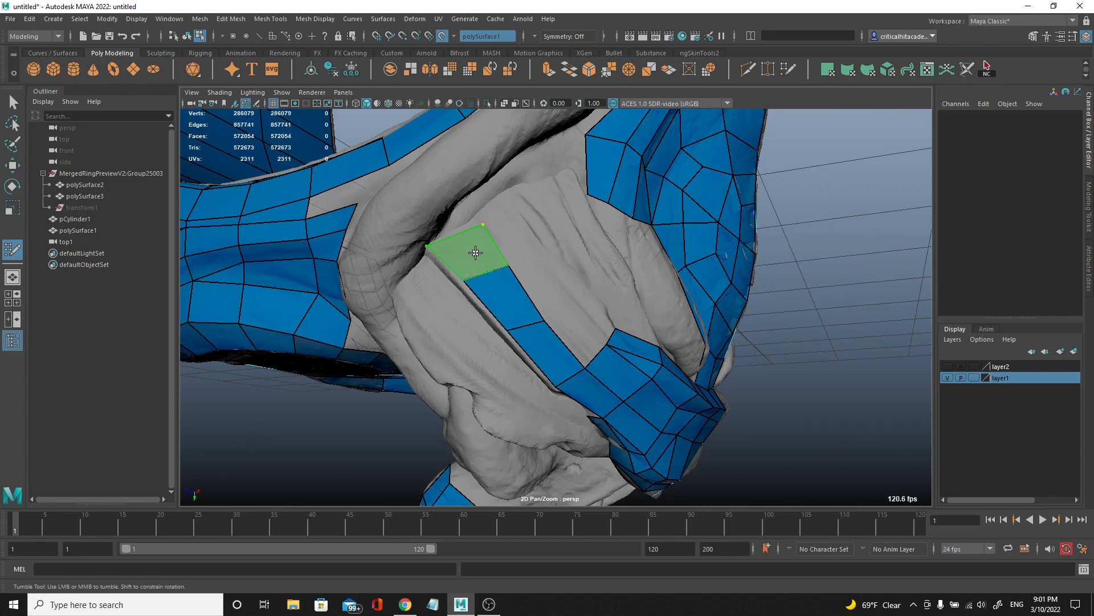
pyautogui.keyDown('shift'); pyautogui.click(477, 250); pyautogui.keyUp('shift')
pyautogui.keyDown('alt'); pyautogui.moveTo(480, 249); pyautogui.dragTo(456, 238); pyautogui.keyUp('alt')
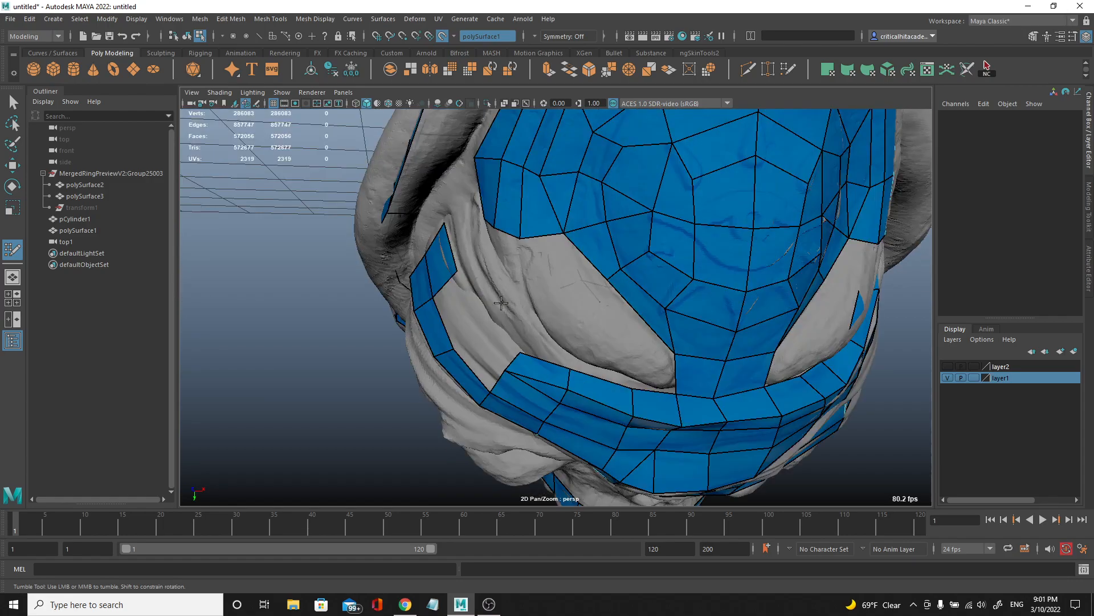
# - Fill a second row of quads beside the fold strip and close the gap to the front patch
pyautogui.keyDown('alt'); pyautogui.moveTo(461, 317); pyautogui.dragTo(508, 304); pyautogui.keyUp('alt')
pyautogui.keyDown('shift'); pyautogui.click(474, 312); pyautogui.keyUp('shift')
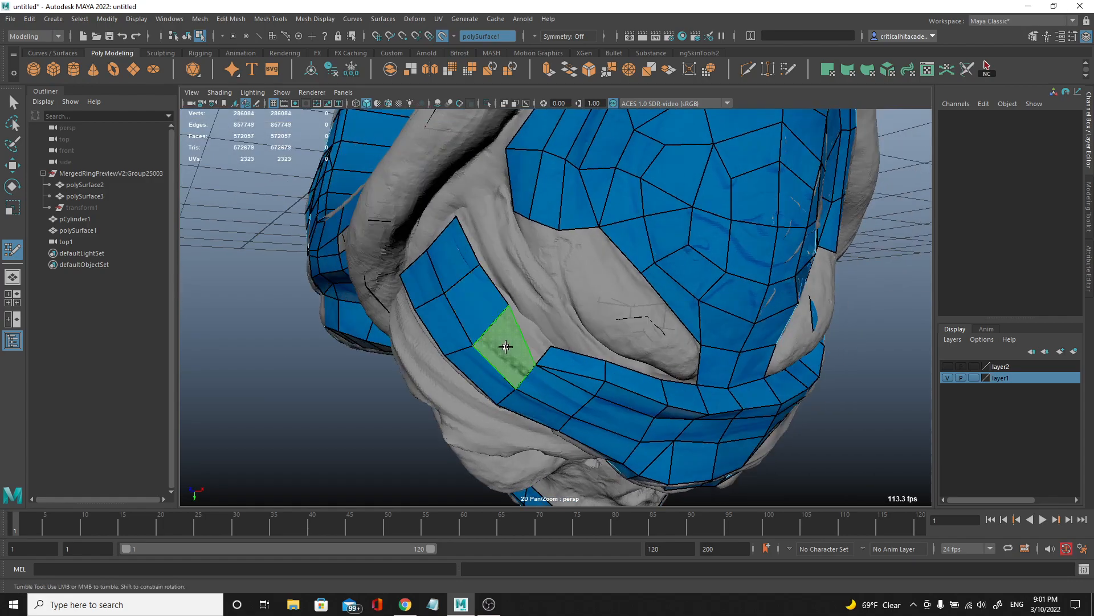
pyautogui.hotkey('ctrl', 'z')
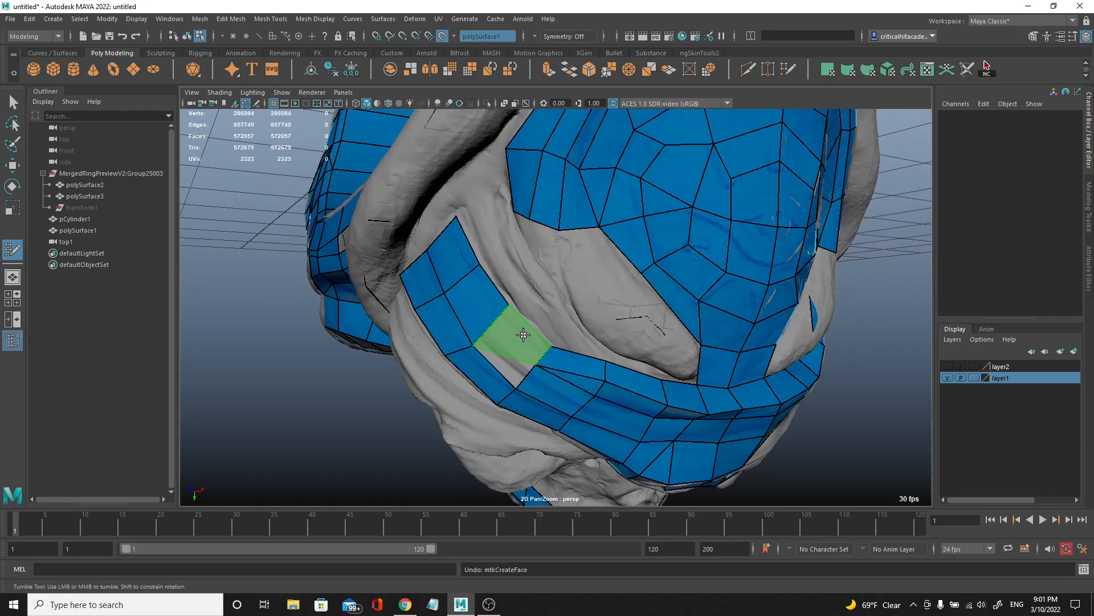
pyautogui.keyDown('shift'); pyautogui.click(523, 335); pyautogui.keyUp('shift')
pyautogui.keyDown('shift'); pyautogui.click(511, 365); pyautogui.keyUp('shift')
pyautogui.keyDown('alt'); pyautogui.moveTo(511, 292); pyautogui.dragTo(529, 282); pyautogui.keyUp('alt')
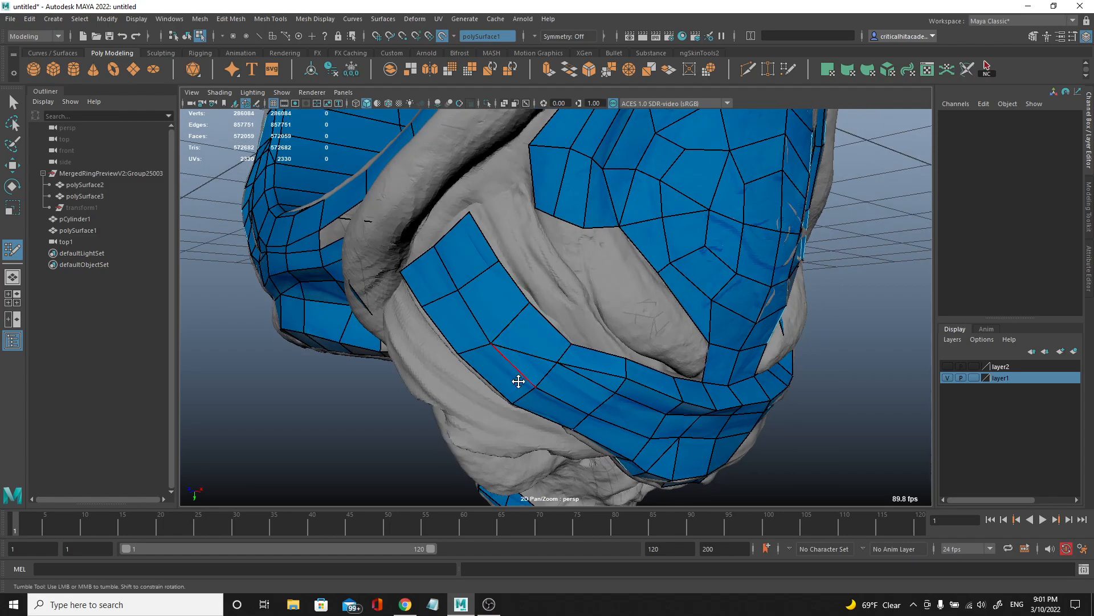
# - Bridge the side strip to the forehead mesh and fill the row of faces along the eye socket's lower rim
pyautogui.keyDown('alt'); pyautogui.moveTo(520, 370); pyautogui.dragTo(536, 369, button='middle'); pyautogui.keyUp('alt')
pyautogui.keyDown('shift'); pyautogui.click(523, 264); pyautogui.keyUp('shift')
pyautogui.keyDown('alt'); pyautogui.moveTo(522, 264); pyautogui.dragTo(522, 281); pyautogui.keyUp('alt')
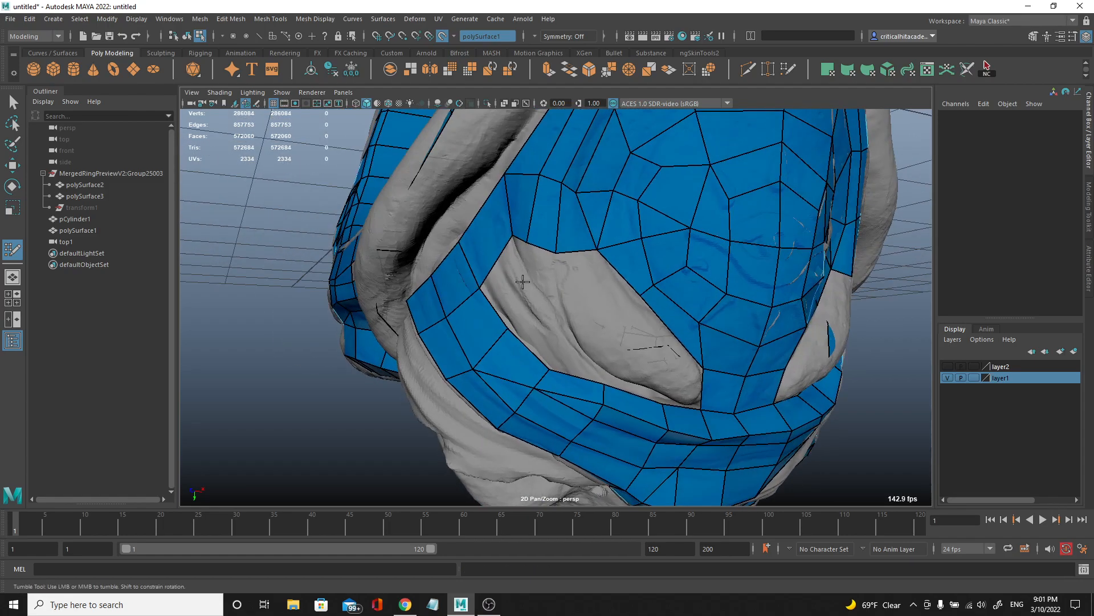
pyautogui.keyDown('shift'); pyautogui.click(492, 283); pyautogui.keyUp('shift')
pyautogui.keyDown('alt'); pyautogui.moveTo(528, 317); pyautogui.dragTo(542, 322); pyautogui.keyUp('alt')
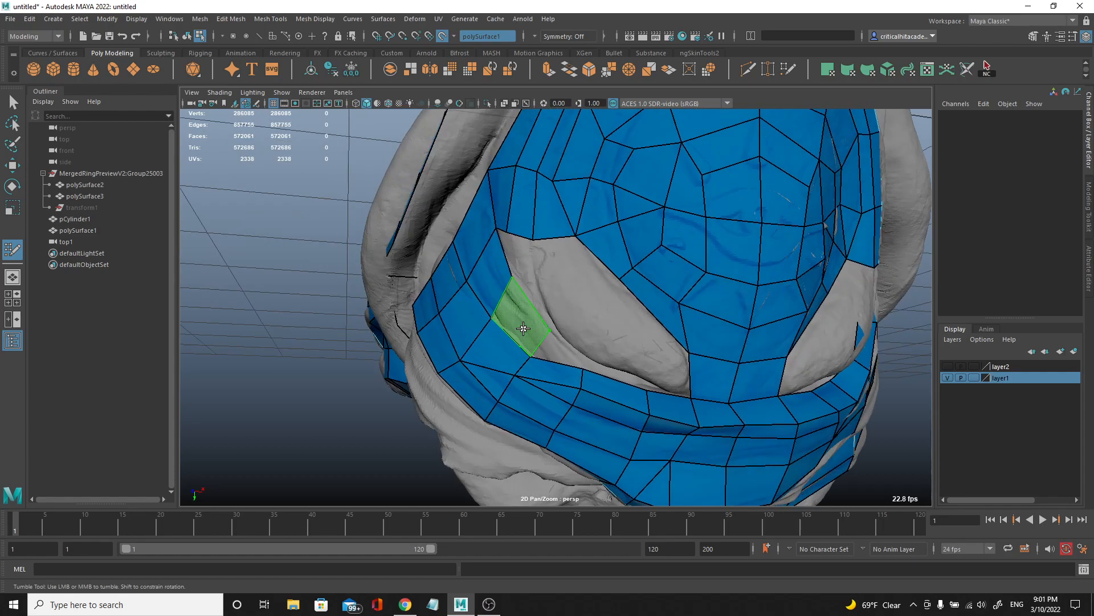
pyautogui.keyDown('shift'); pyautogui.click(573, 351); pyautogui.keyUp('shift')
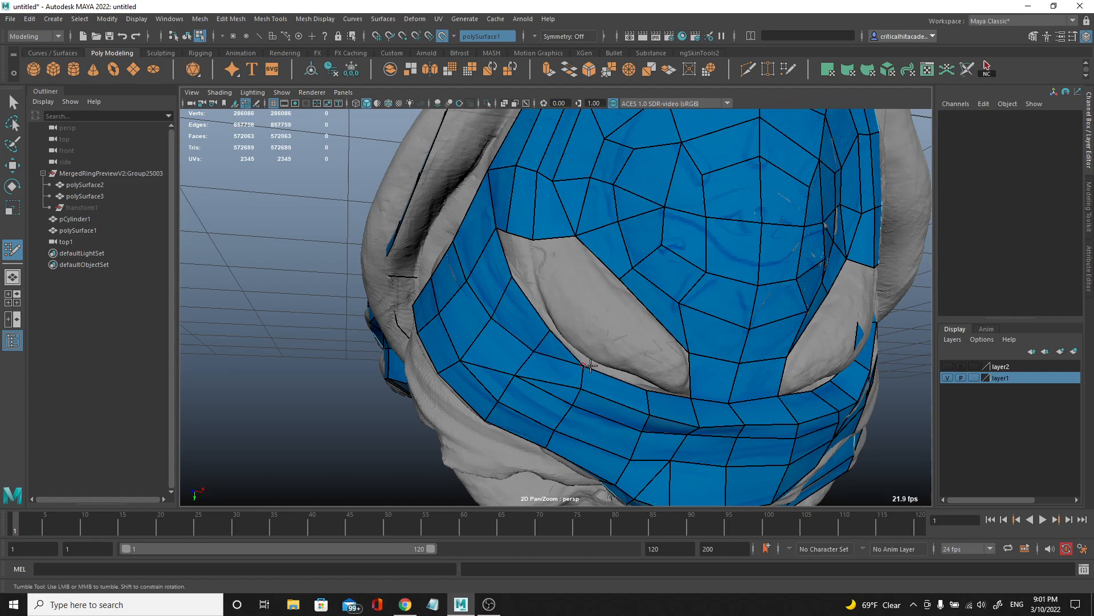
# - Add a row of quads beneath the side strip, from the back end of the cloth to the front patch
pyautogui.keyDown('alt'); pyautogui.moveTo(527, 351); pyautogui.dragTo(572, 313); pyautogui.keyUp('alt')
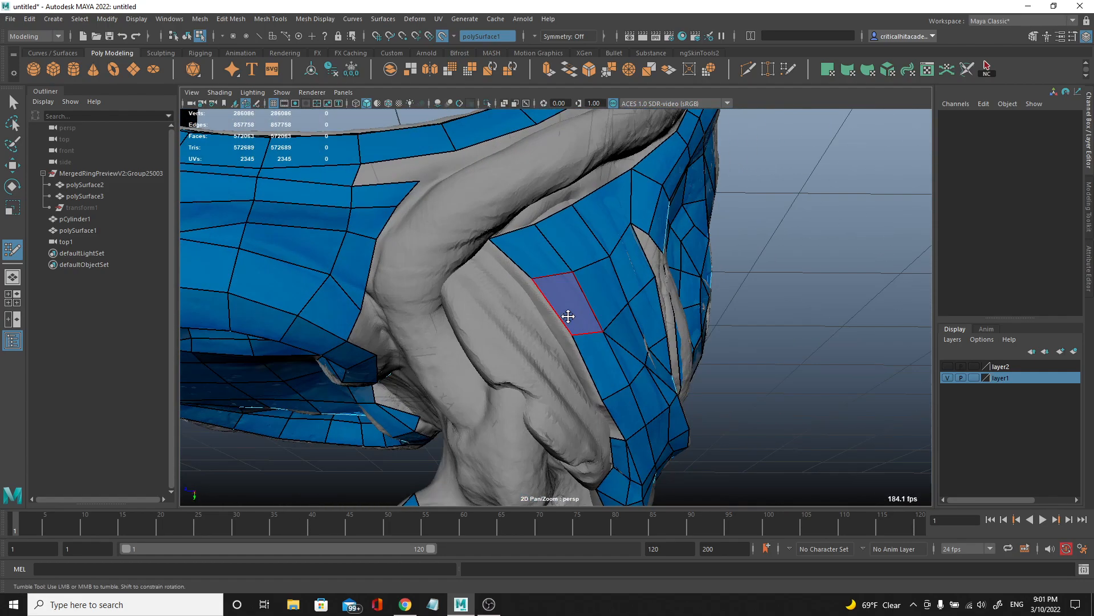
pyautogui.keyDown('alt'); pyautogui.moveTo(572, 313); pyautogui.dragTo(465, 246, button='right'); pyautogui.keyUp('alt')
pyautogui.keyDown('shift'); pyautogui.click(501, 267); pyautogui.keyUp('shift')
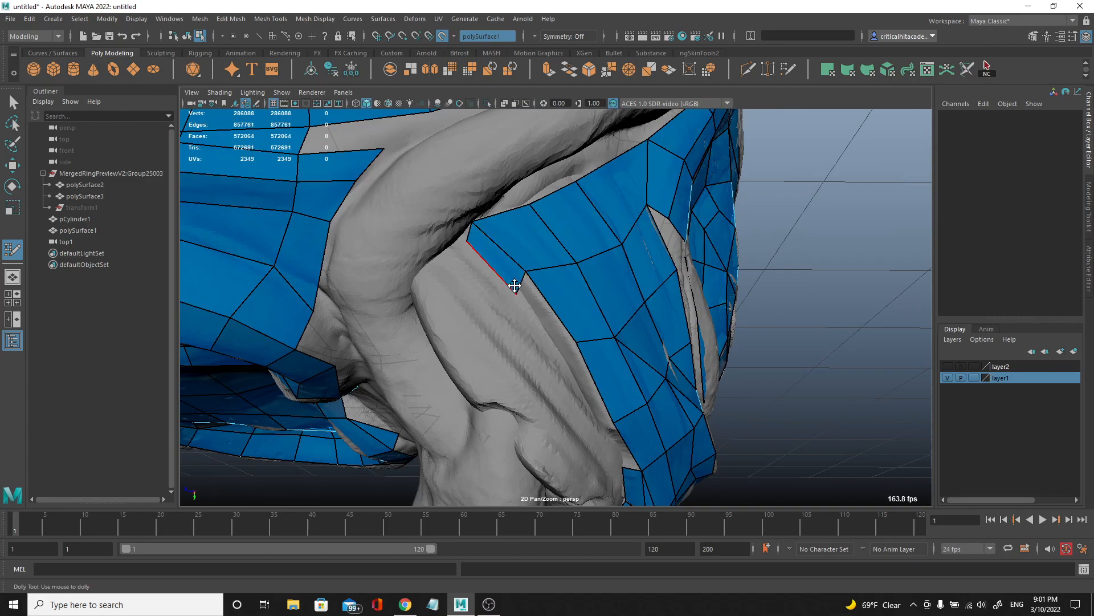
pyautogui.keyDown('alt'); pyautogui.moveTo(533, 314); pyautogui.dragTo(540, 267); pyautogui.keyUp('alt')
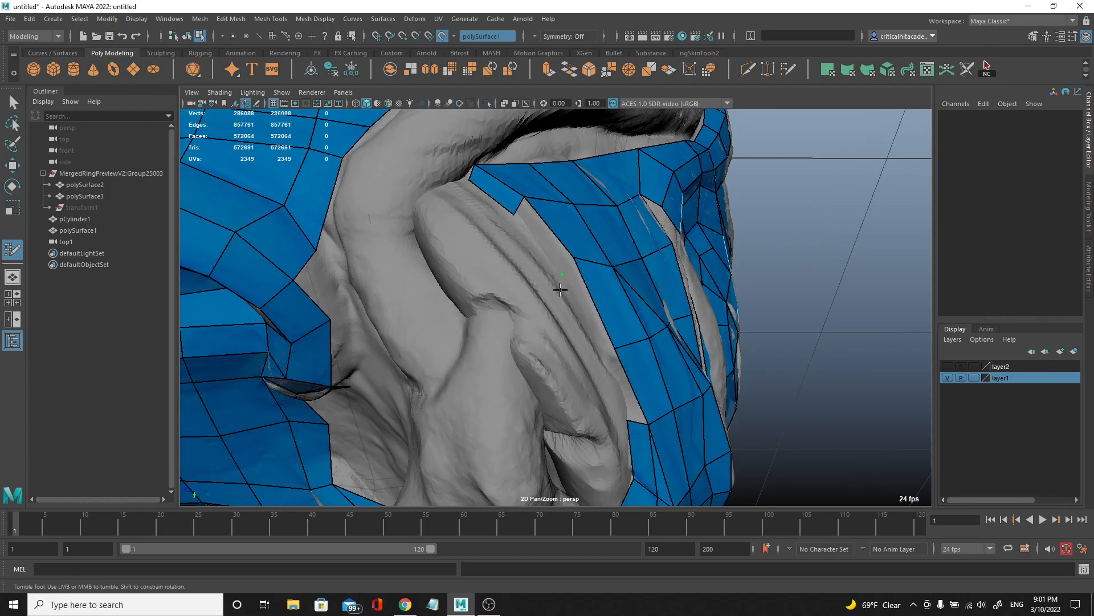
pyautogui.keyDown('shift'); pyautogui.click(552, 264); pyautogui.keyUp('shift')
pyautogui.keyDown('shift'); pyautogui.click(596, 321); pyautogui.keyUp('shift')
pyautogui.keyDown('alt'); pyautogui.moveTo(598, 319); pyautogui.dragTo(594, 318); pyautogui.keyUp('alt')
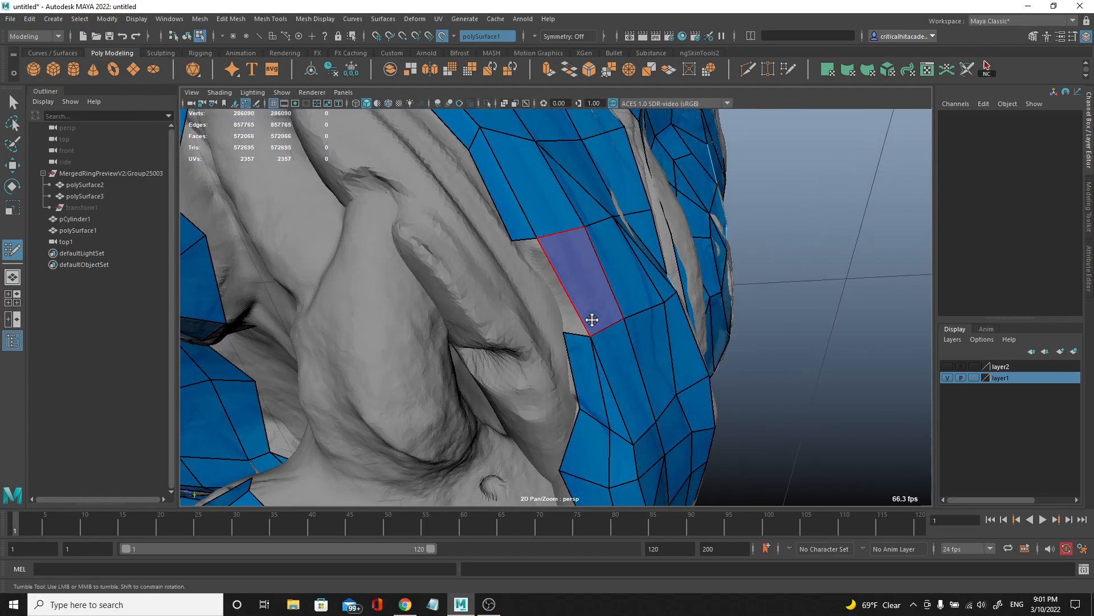
pyautogui.keyDown('shift'); pyautogui.click(557, 293); pyautogui.keyUp('shift')
pyautogui.moveTo(576, 354)
pyautogui.keyDown('alt'); pyautogui.mouseDown()
pyautogui.moveTo(476, 296)
pyautogui.moveTo(553, 305)
pyautogui.mouseUp(); pyautogui.keyUp('alt')
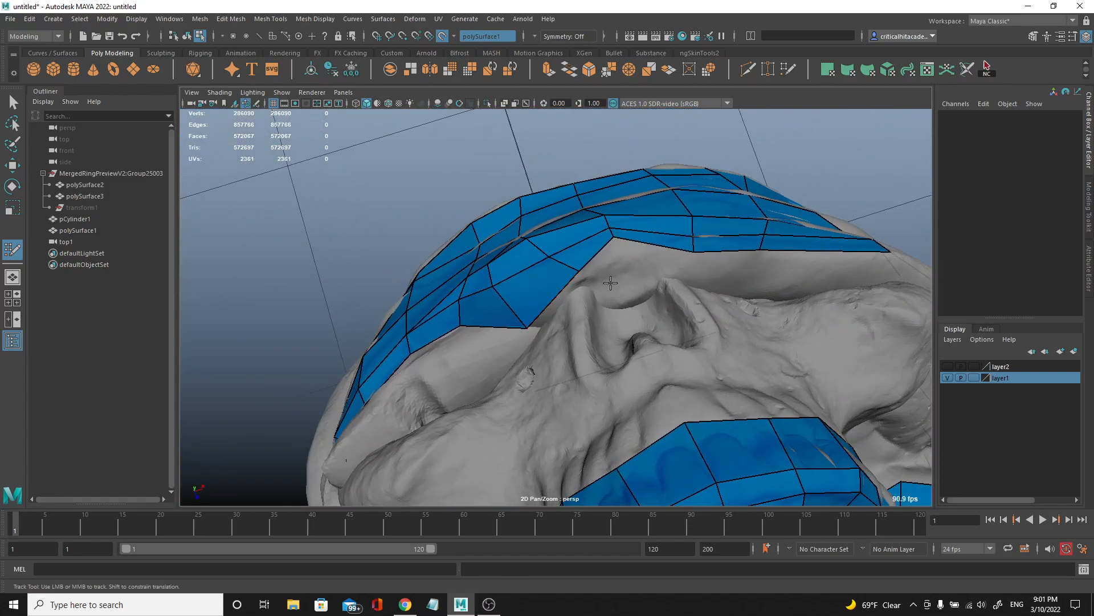
# - Adjust the vertices of the blindfold's lower edge above the nose to follow the cloth, and undo the last vertex move
pyautogui.keyDown('alt'); pyautogui.moveTo(614, 240); pyautogui.dragTo(576, 274); pyautogui.keyUp('alt')
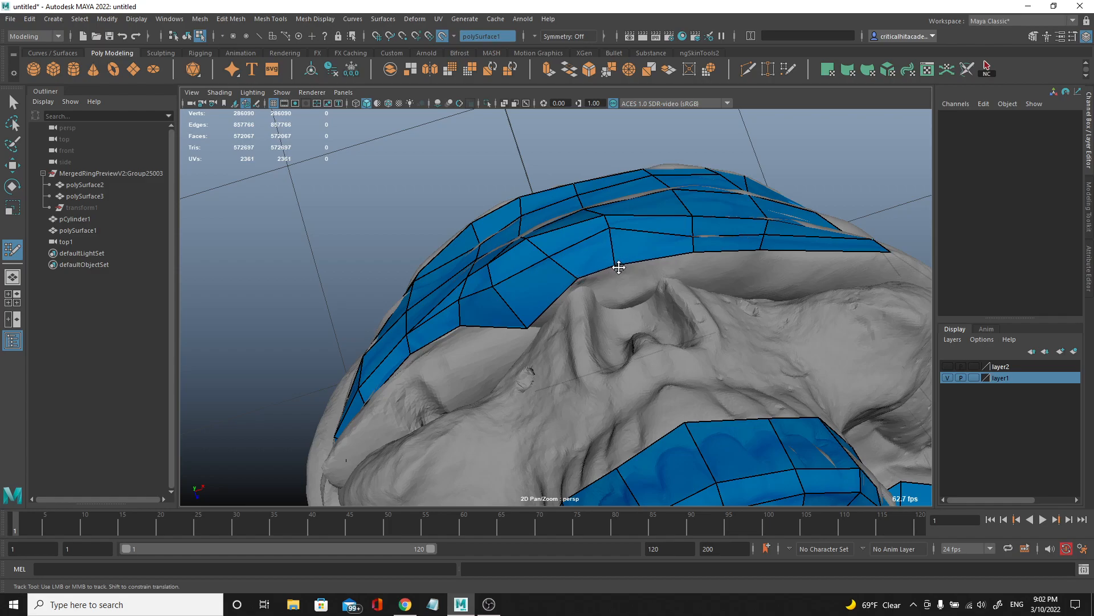
pyautogui.keyDown('alt'); pyautogui.moveTo(692, 301); pyautogui.dragTo(679, 295); pyautogui.keyUp('alt')
pyautogui.hotkey('ctrl', 'z')
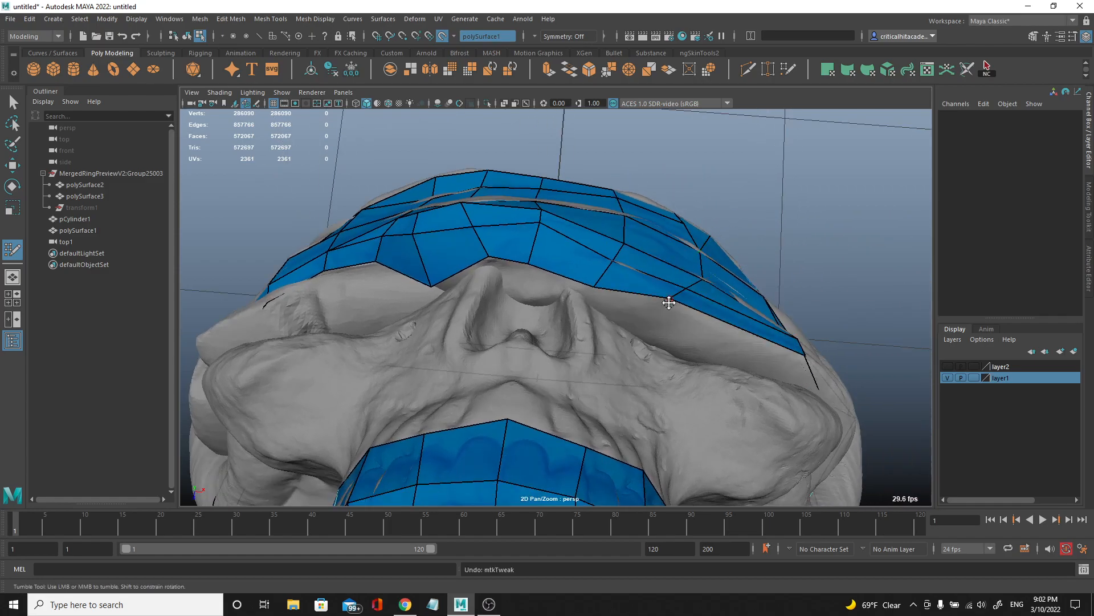